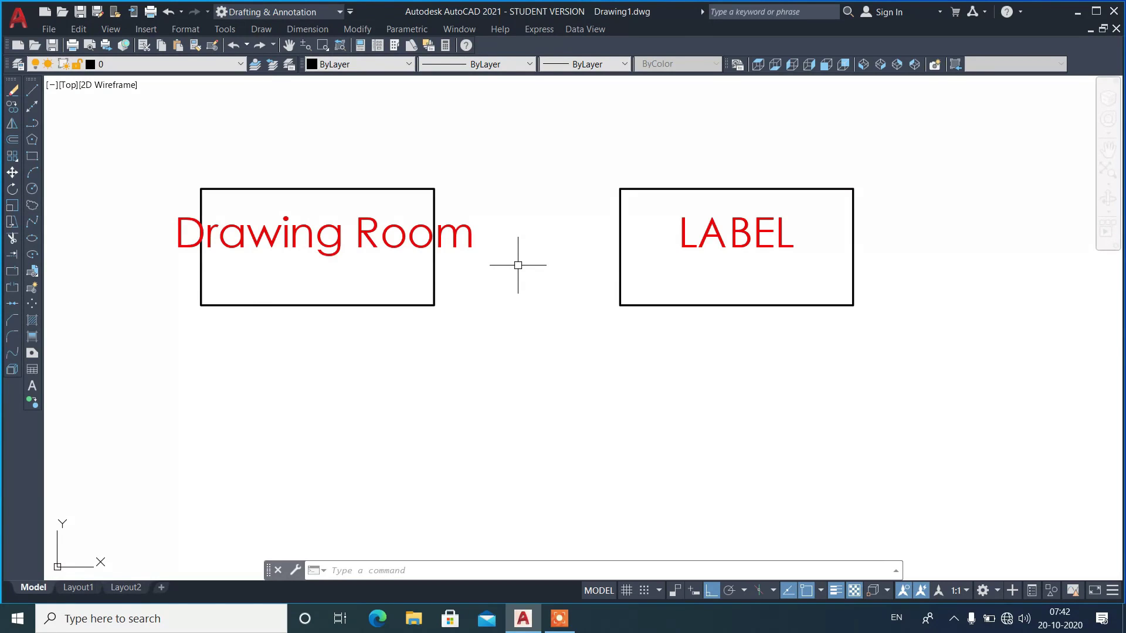
{"action": "type", "text": "TEXTFIT"}
{"action": "key", "text": "Return"}
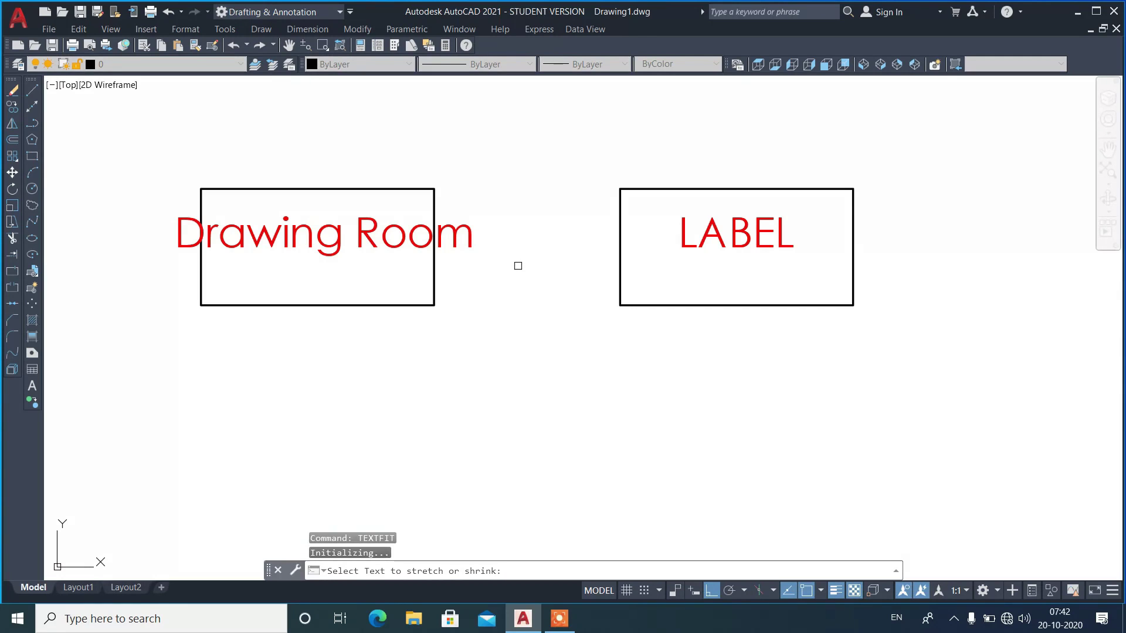
{"action": "key", "text": "Escape"}
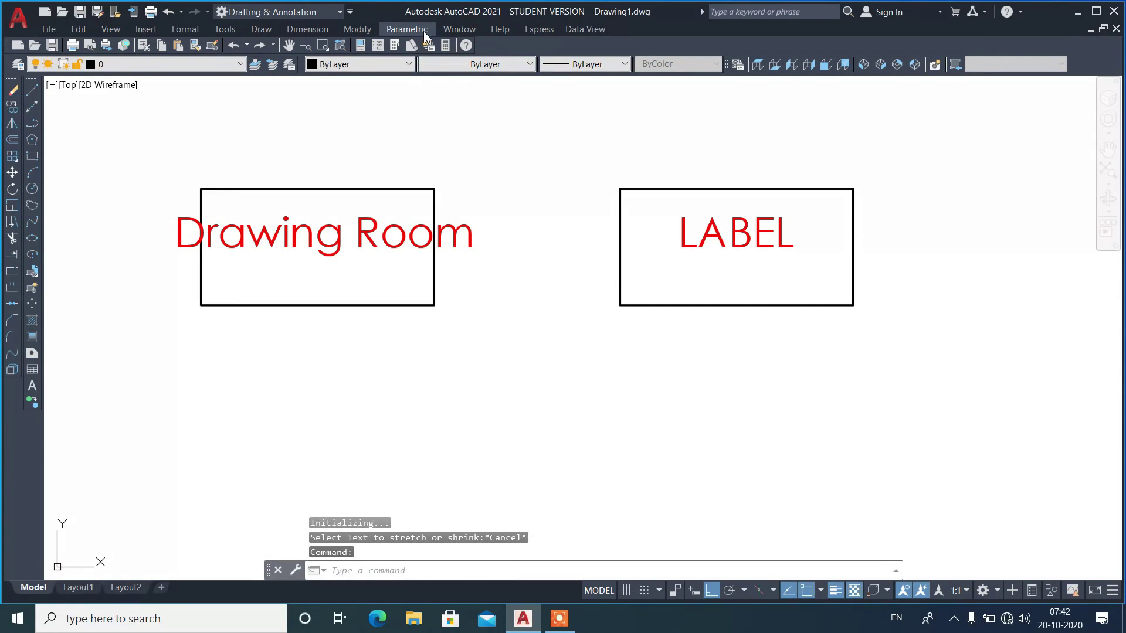
- Fit the "Drawing Room" text between the left and right edges of its rectangle with Text Fit, using a new start point
{"action": "left_click", "coordinate": [521, 30]}
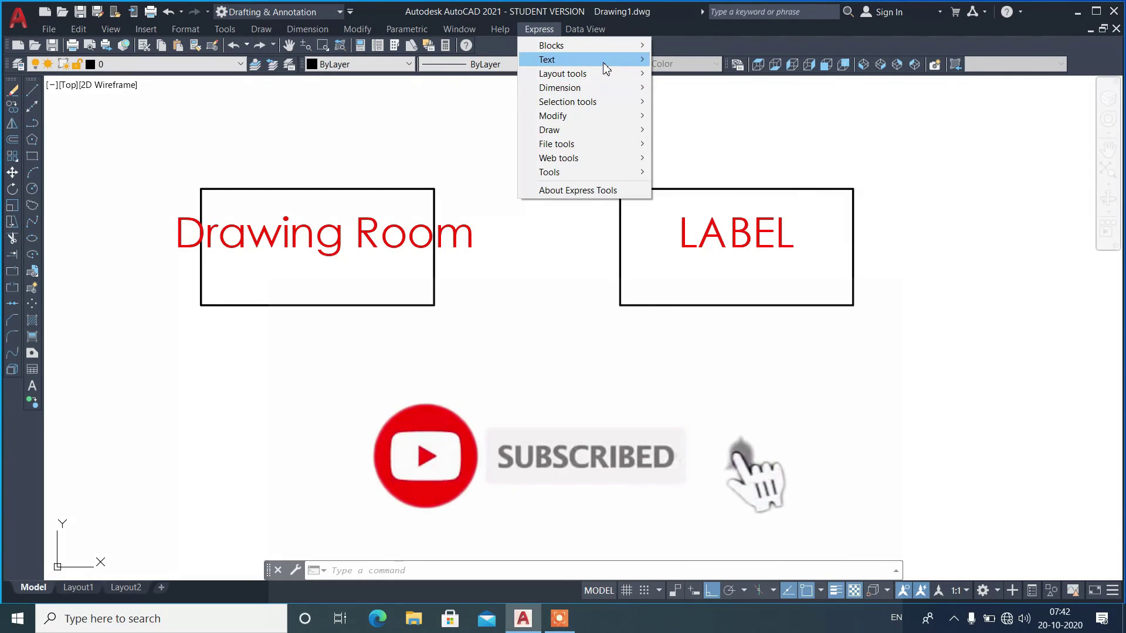
{"action": "mouse_move", "coordinate": [604, 63]}
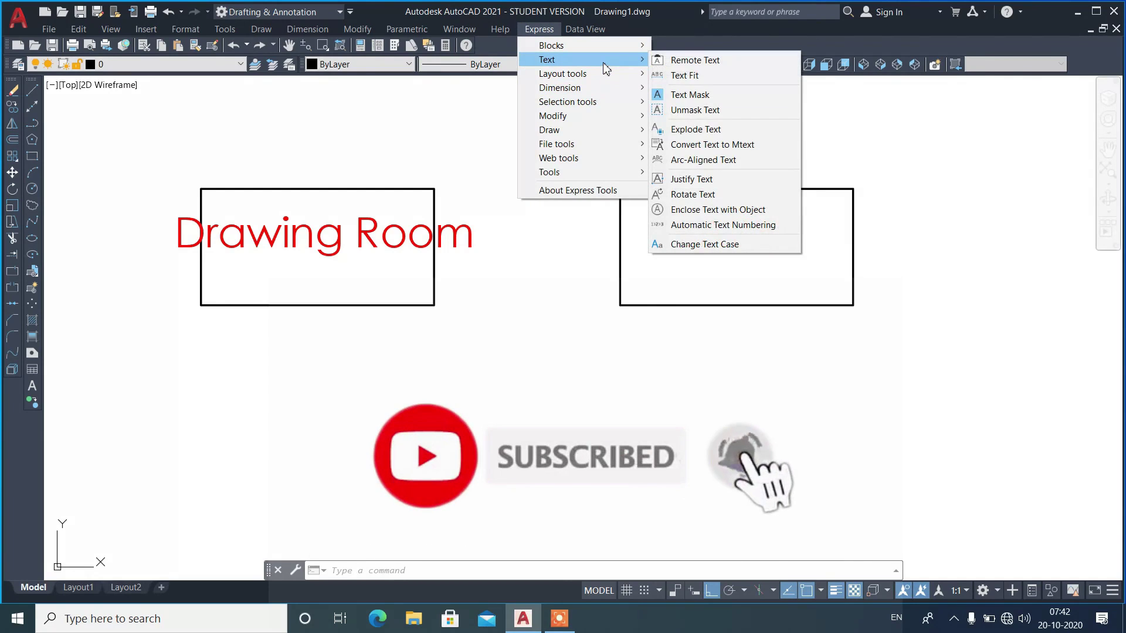
{"action": "left_click", "coordinate": [665, 77]}
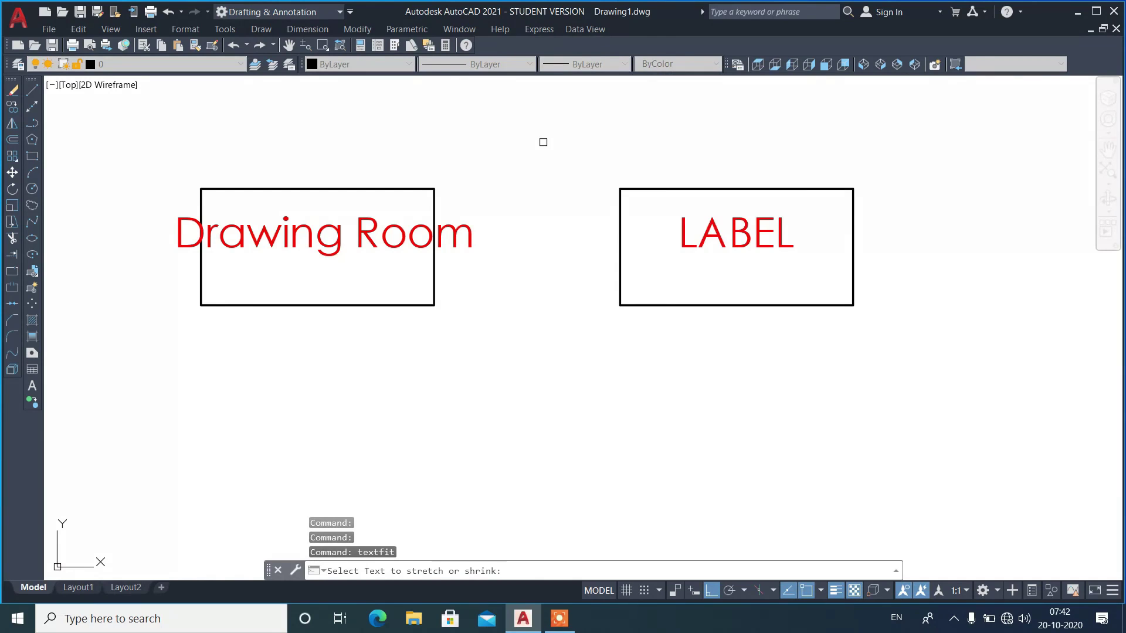
{"action": "left_click", "coordinate": [366, 218]}
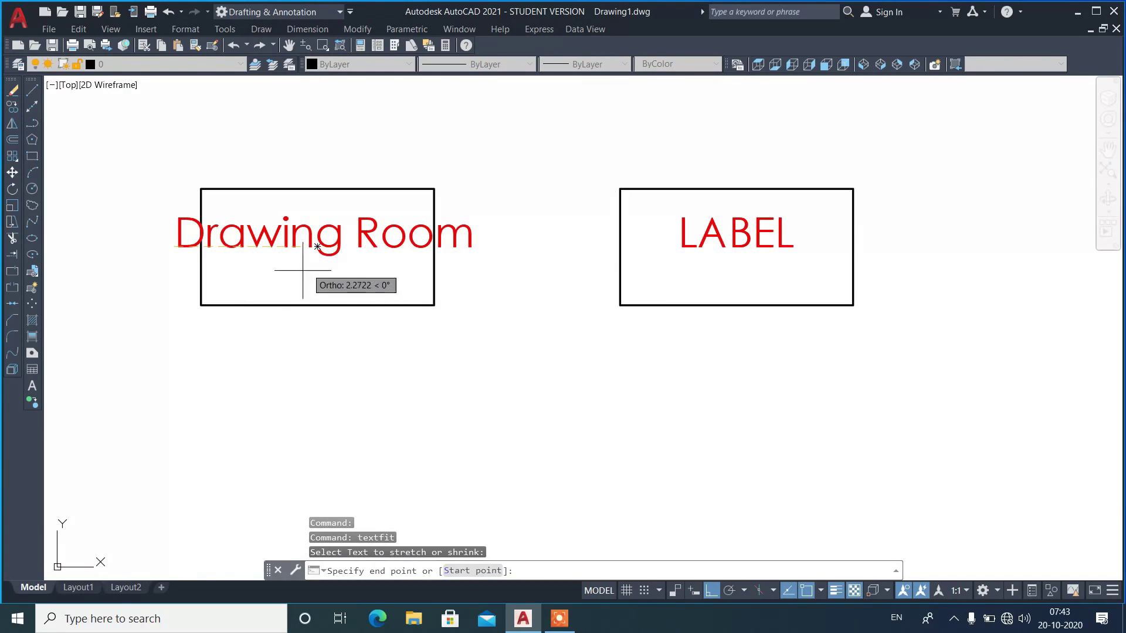
{"action": "left_click", "coordinate": [461, 572]}
{"action": "scroll", "coordinate": [271, 214], "scroll_direction": "up", "scroll_amount": 2}
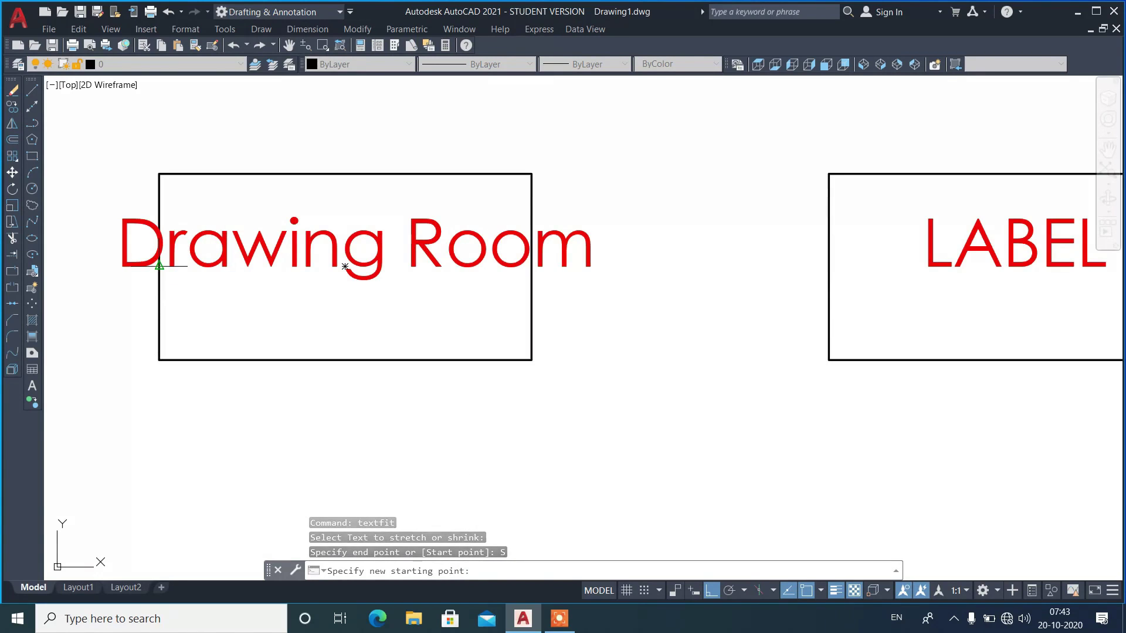
{"action": "left_click", "coordinate": [159, 280]}
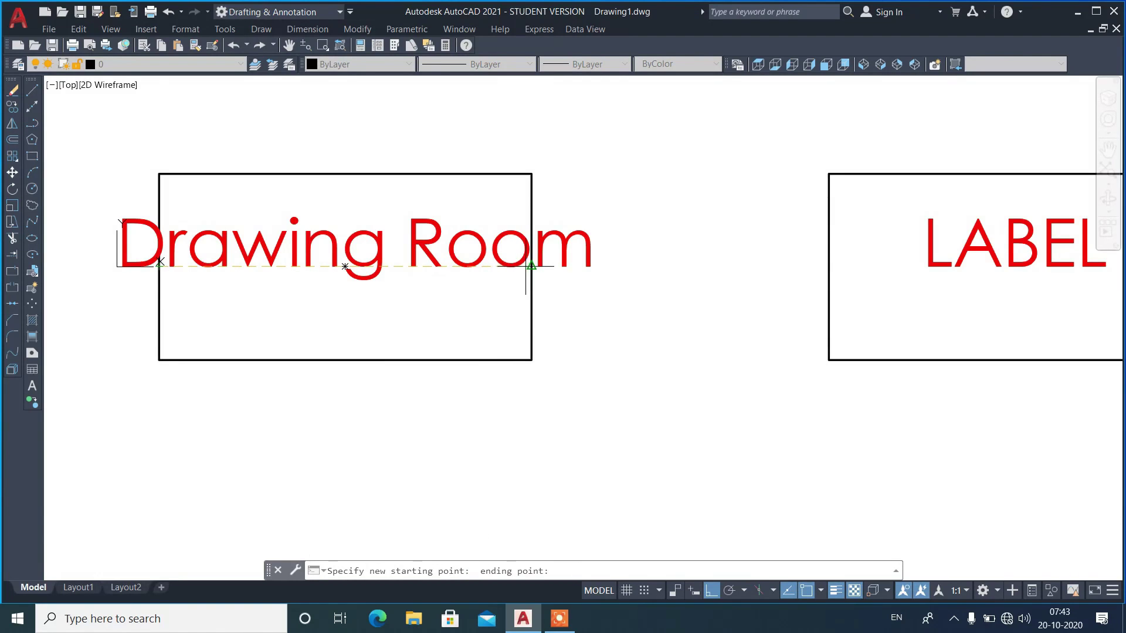
{"action": "left_click", "coordinate": [531, 266]}
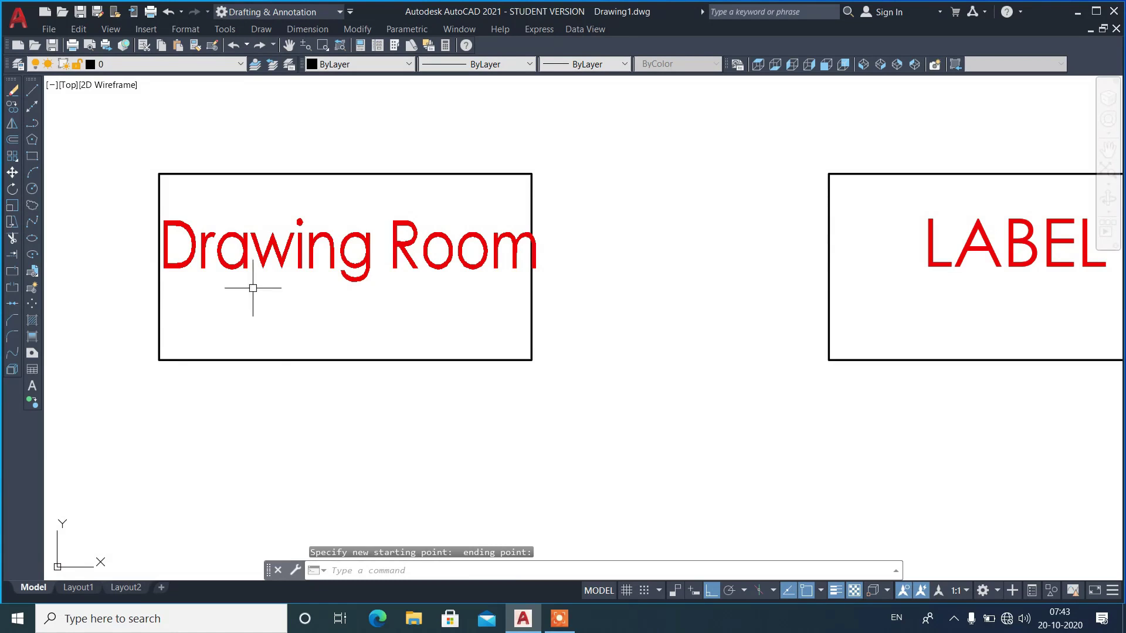
- Stretch the "LABEL" text with Text Fit from the left edge to the right edge of its rectangle
{"action": "scroll", "coordinate": [171, 272], "scroll_direction": "down", "scroll_amount": 2}
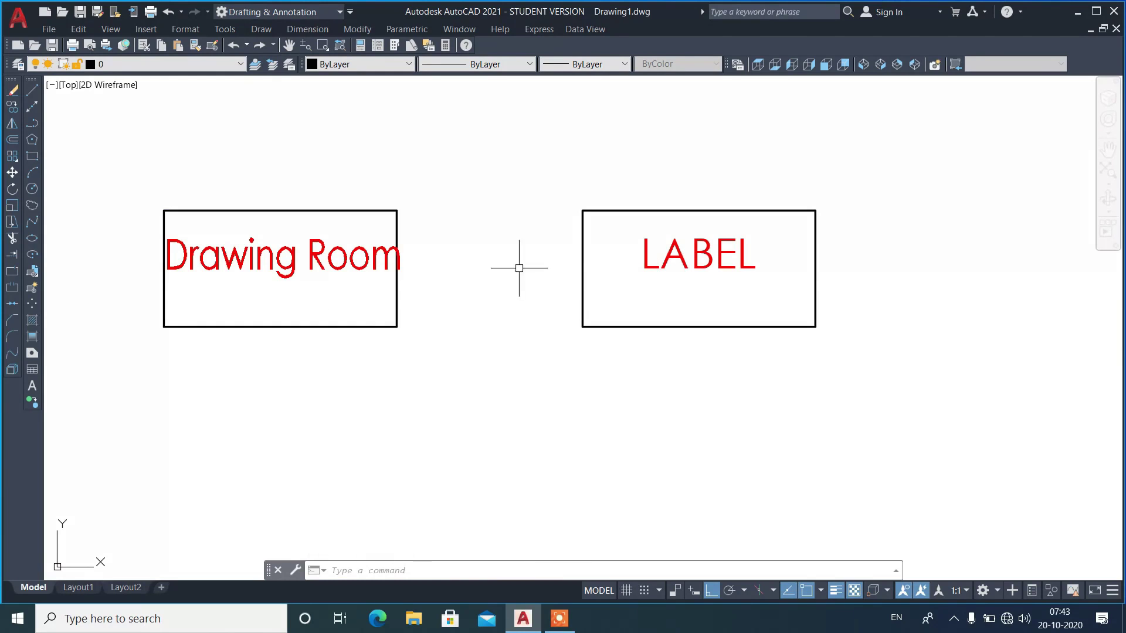
{"action": "key", "text": "Return"}
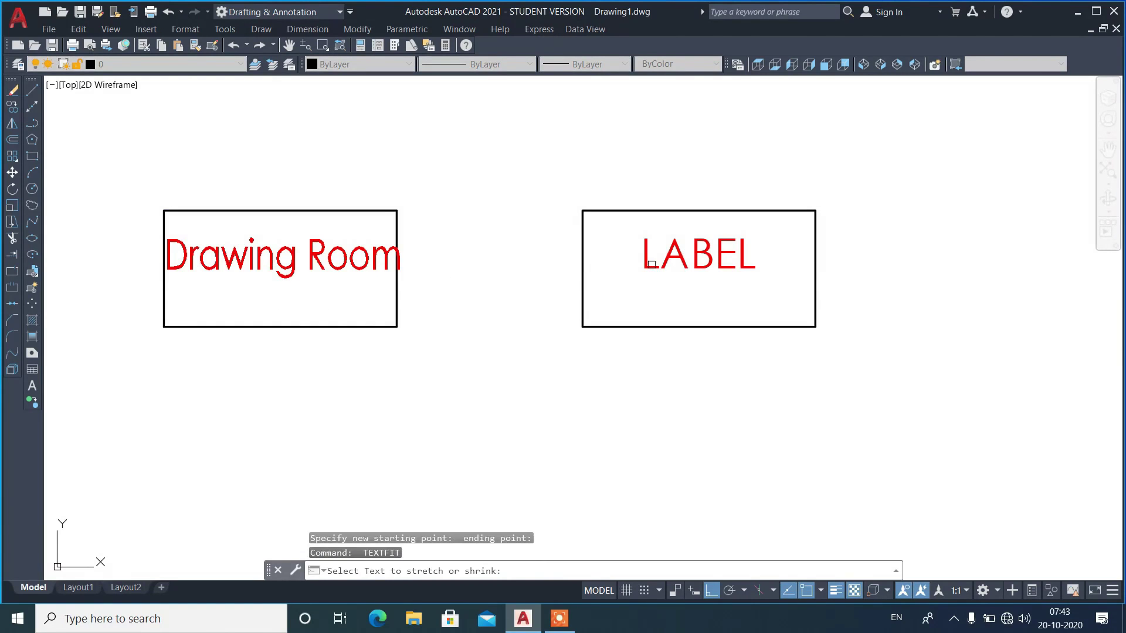
{"action": "left_click", "coordinate": [651, 264]}
{"action": "left_click", "coordinate": [473, 570]}
{"action": "left_click", "coordinate": [582, 268]}
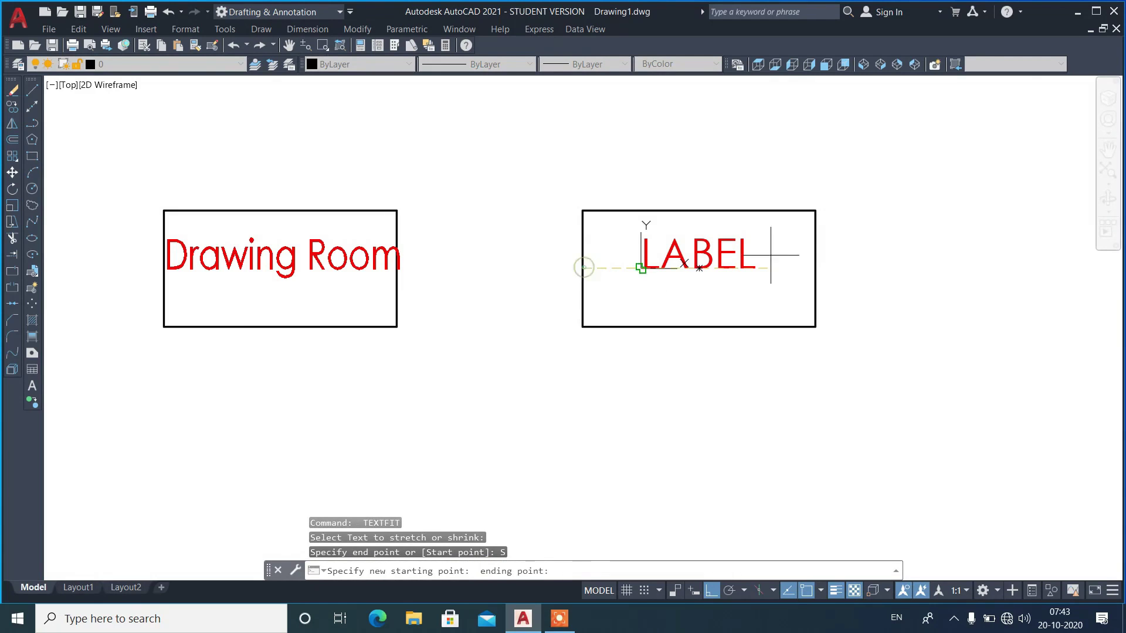
{"action": "left_click", "coordinate": [815, 268]}
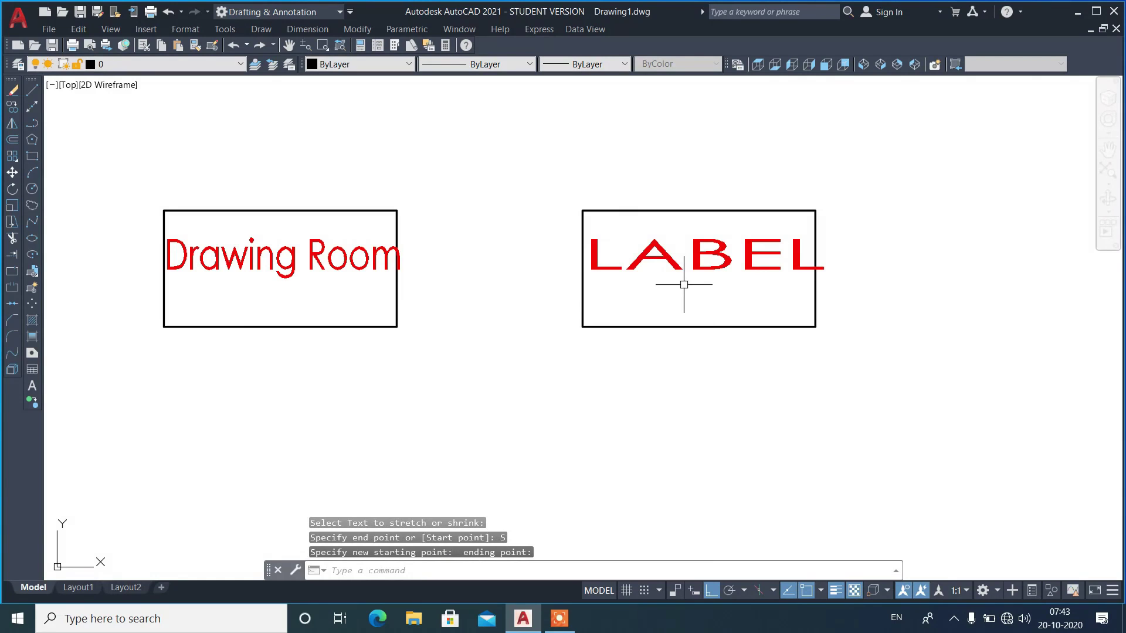
- Refit the "LABEL" text with Text Fit, starting slightly inside the rectangle's left edge and ending near its right edge
{"action": "key", "text": "Return"}
{"action": "key", "text": "Return"}
{"action": "left_click", "coordinate": [676, 247]}
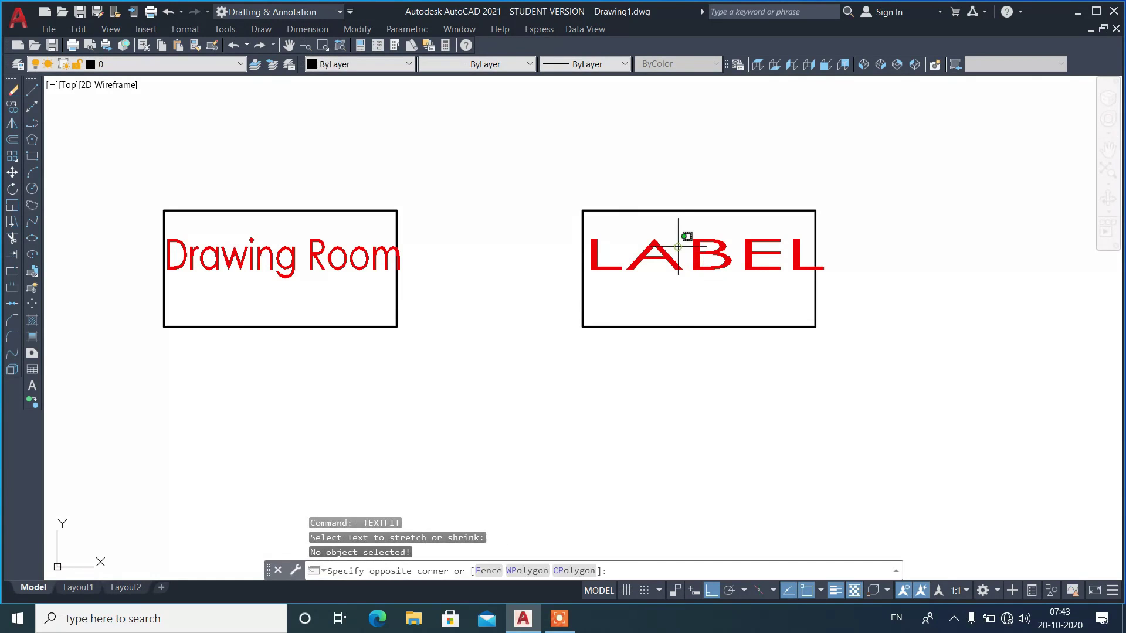
{"action": "left_click", "coordinate": [660, 258]}
{"action": "key", "text": "Return"}
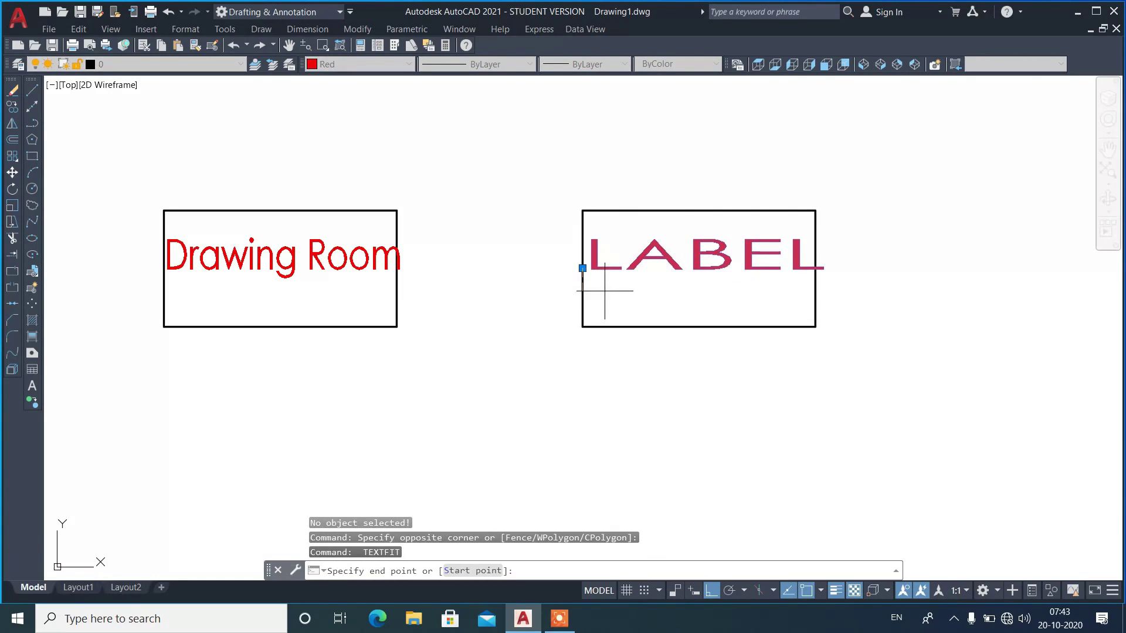
{"action": "left_click", "coordinate": [478, 570]}
{"action": "scroll", "coordinate": [545, 264], "scroll_direction": "up", "scroll_amount": 10}
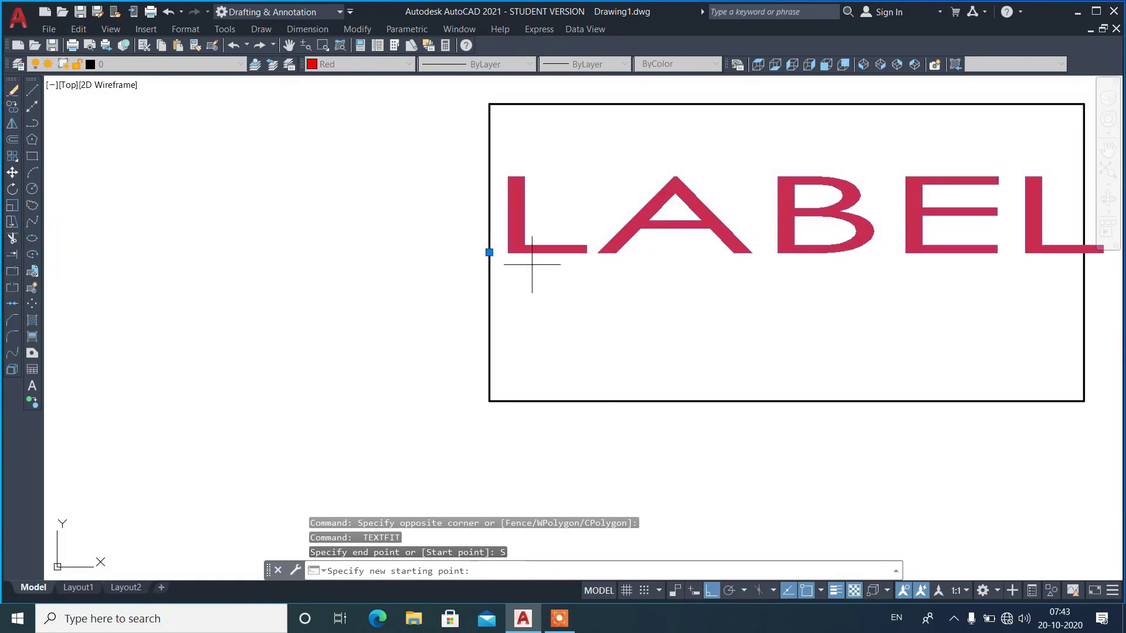
{"action": "left_click", "coordinate": [443, 222]}
{"action": "scroll", "coordinate": [440, 223], "scroll_direction": "down", "scroll_amount": 7}
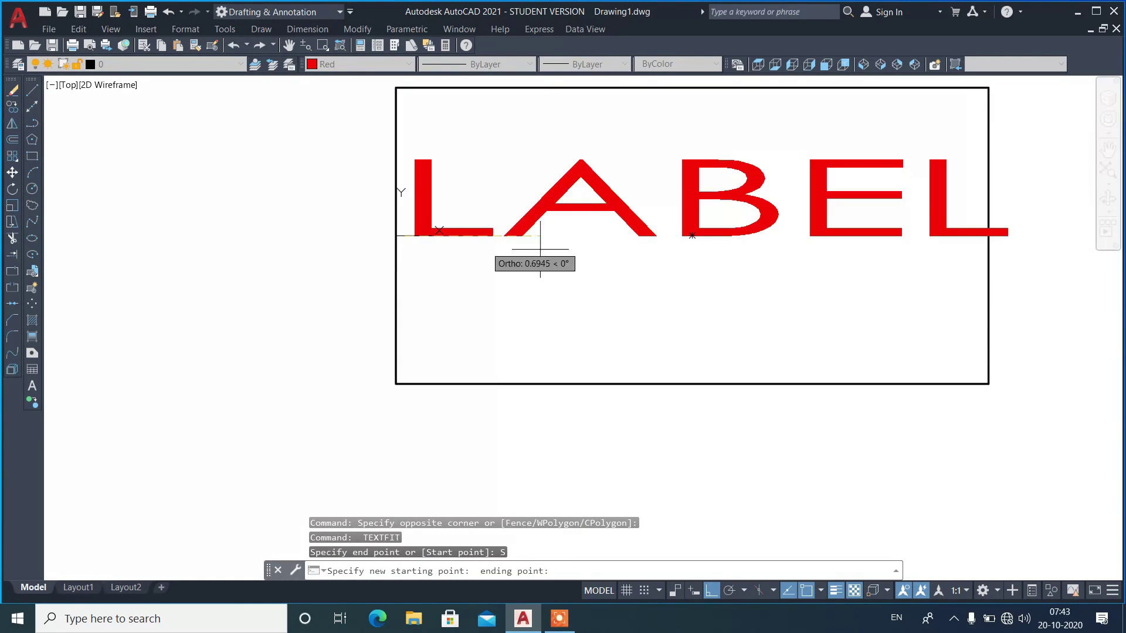
{"action": "scroll", "coordinate": [885, 243], "scroll_direction": "up", "scroll_amount": 5}
{"action": "scroll", "coordinate": [979, 246], "scroll_direction": "up", "scroll_amount": 4}
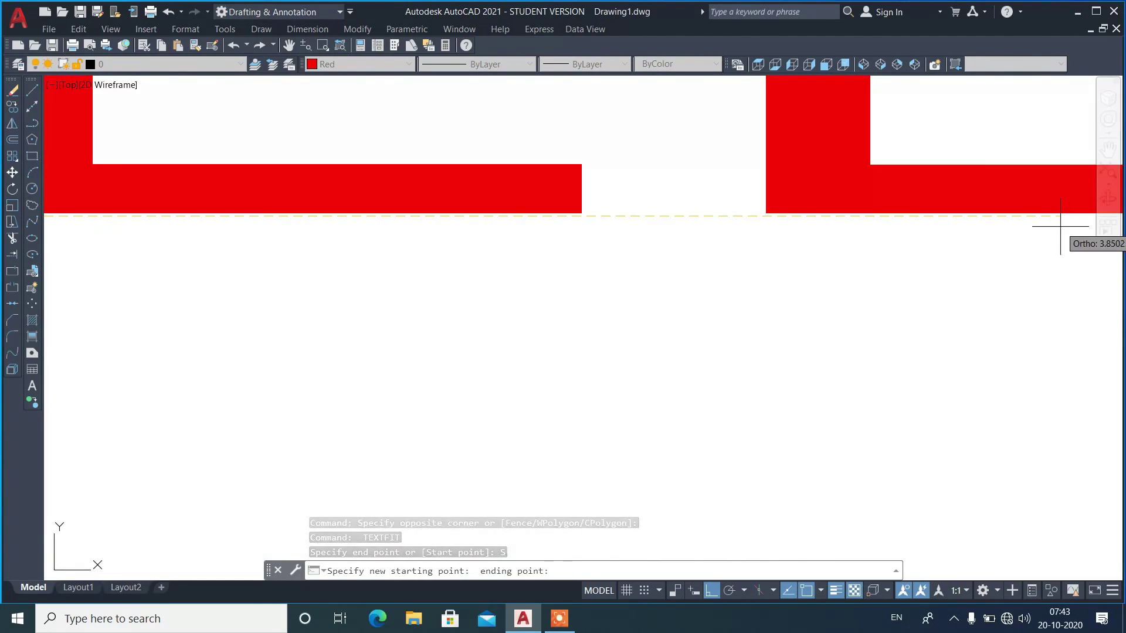
{"action": "left_click", "coordinate": [1059, 227]}
{"action": "scroll", "coordinate": [849, 240], "scroll_direction": "down", "scroll_amount": 6}
{"action": "scroll", "coordinate": [845, 242], "scroll_direction": "down", "scroll_amount": 2}
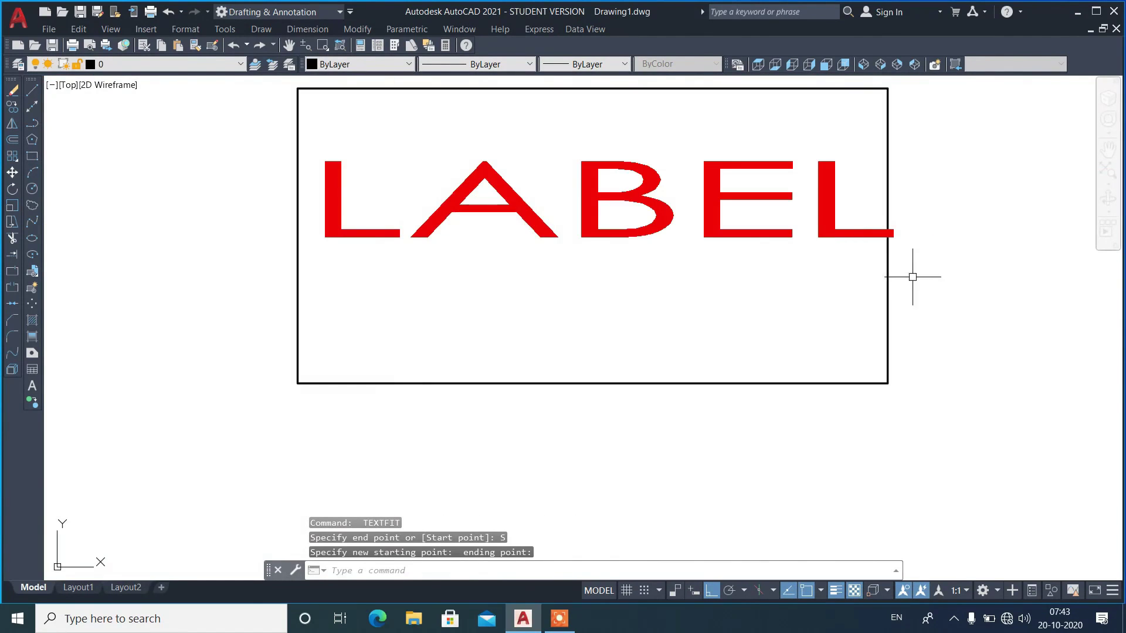
- Draw a circle in the empty space to the right of the "LABEL" rectangle
{"action": "scroll", "coordinate": [347, 257], "scroll_direction": "down", "scroll_amount": 5}
{"action": "scroll", "coordinate": [666, 229], "scroll_direction": "up", "scroll_amount": 2}
{"action": "type", "text": "c"}
{"action": "key", "text": "Return"}
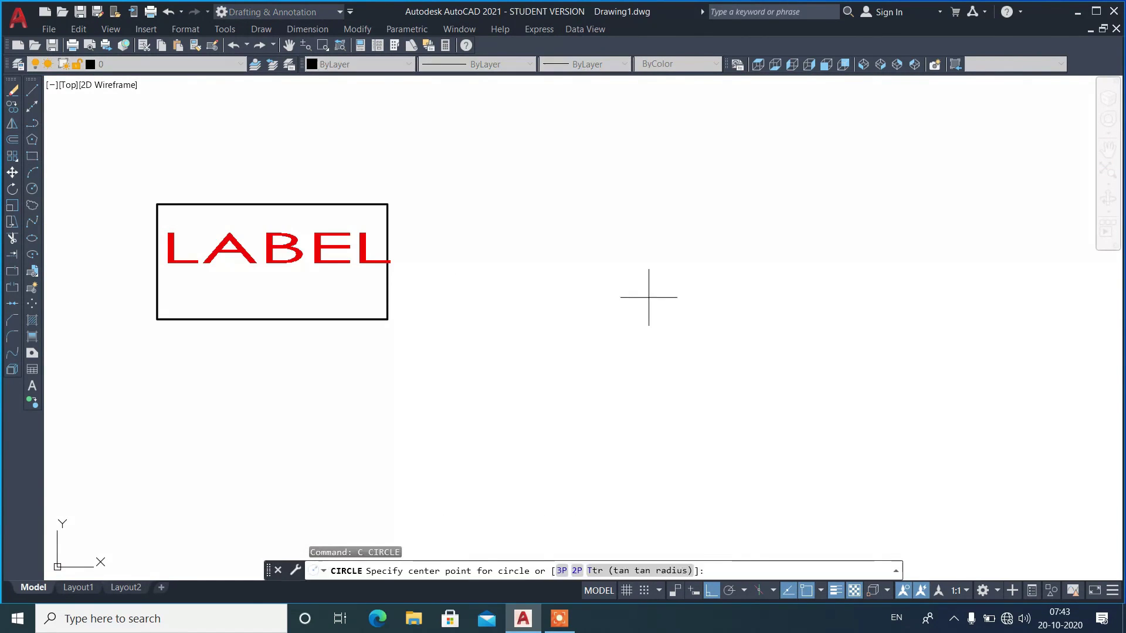
{"action": "left_click", "coordinate": [650, 297]}
{"action": "left_click", "coordinate": [740, 294]}
- Match the circle's properties to those of the rectangle around "LABEL"
{"action": "type", "text": "ma"}
{"action": "key", "text": "Return"}
{"action": "left_click", "coordinate": [381, 317]}
{"action": "left_click", "coordinate": [589, 324]}
{"action": "left_click", "coordinate": [535, 354]}
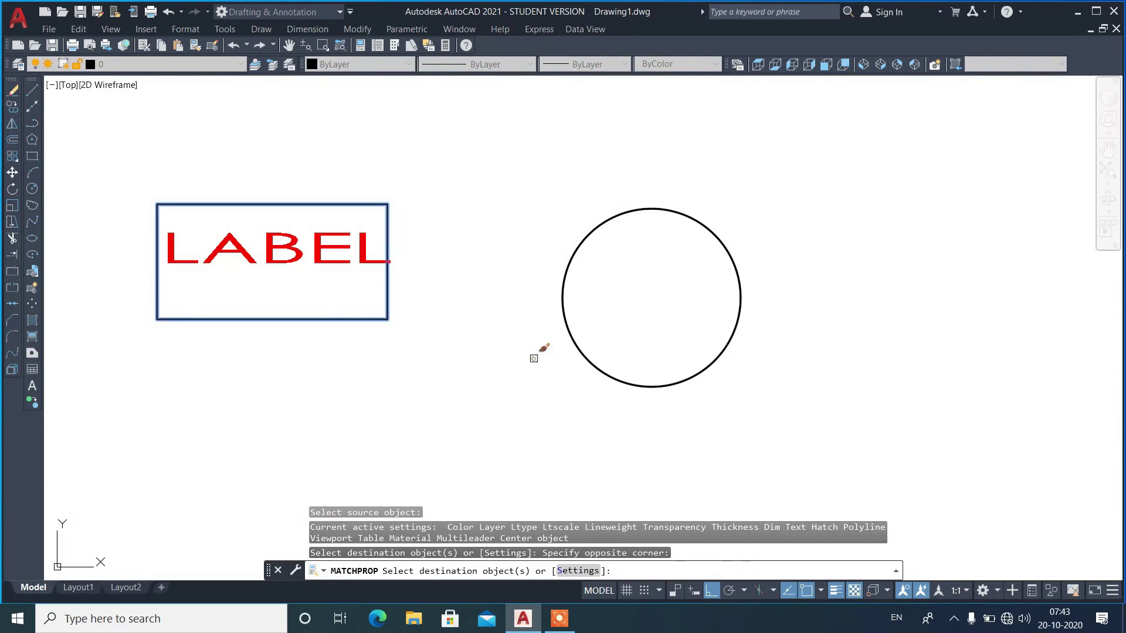
{"action": "scroll", "coordinate": [680, 276], "scroll_direction": "up", "scroll_amount": 2}
{"action": "key", "text": "Return"}
{"action": "left_click", "coordinate": [195, 241]}
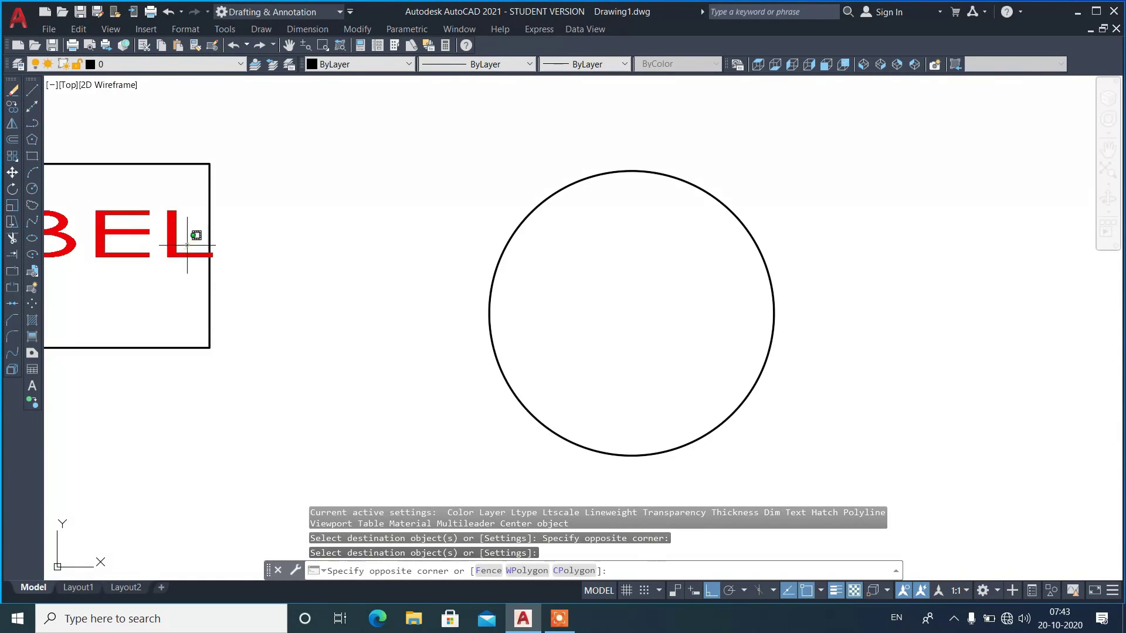
{"action": "left_click", "coordinate": [171, 271]}
{"action": "scroll", "coordinate": [285, 264], "scroll_direction": "down", "scroll_amount": 4}
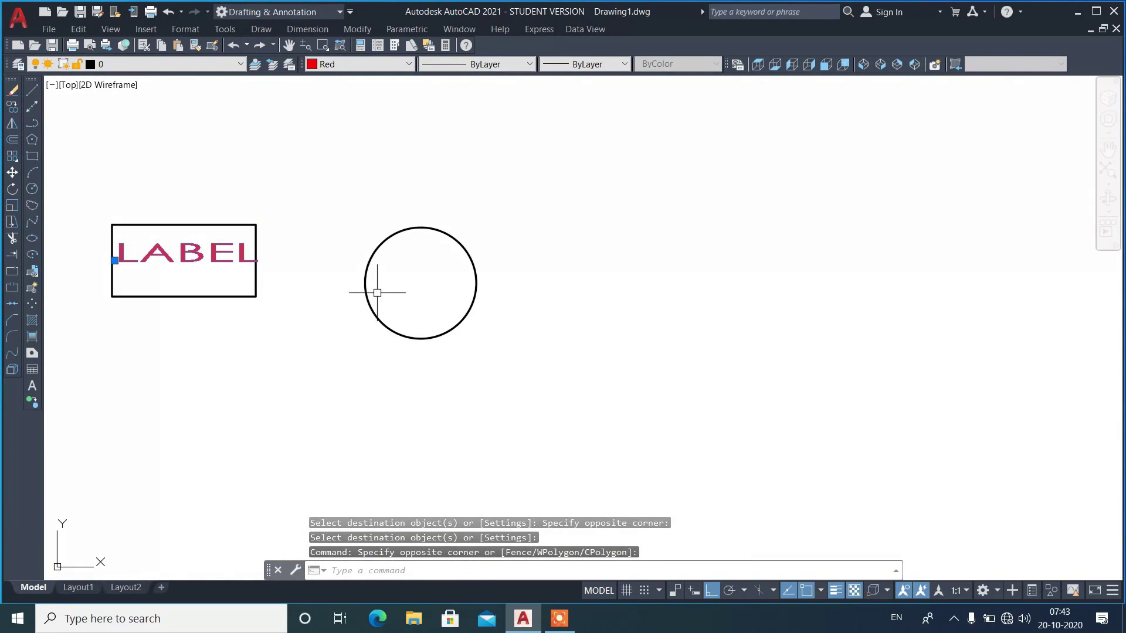
{"action": "key", "text": "Escape"}
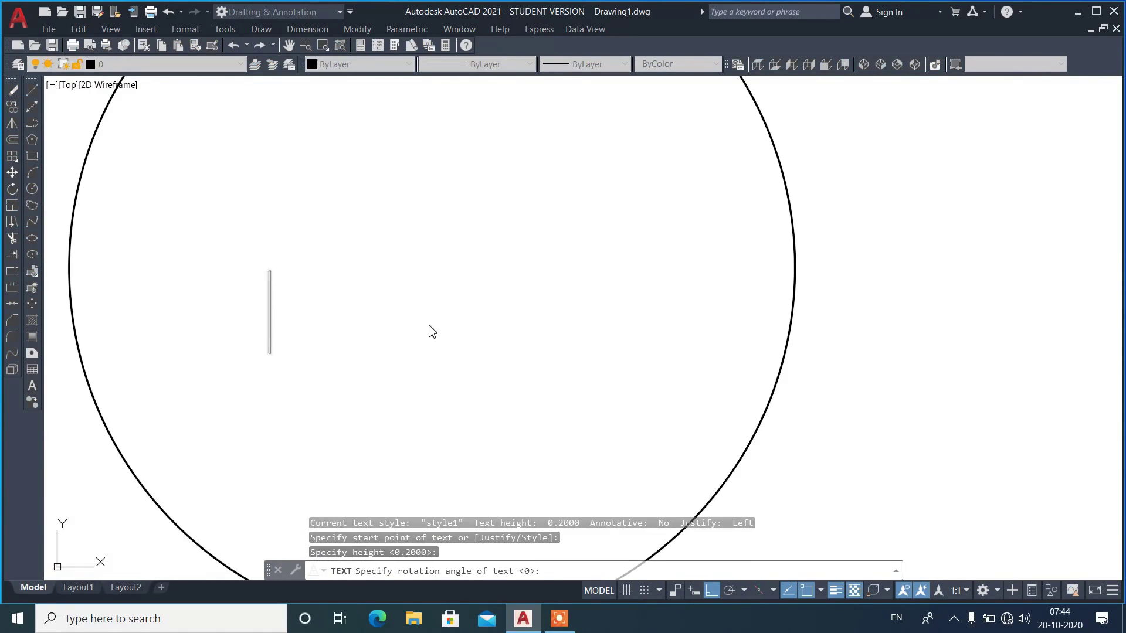
- Add the single-line text "CIRCLE" inside the circle with a height of 0.2 and no rotation
{"action": "type", "text": "CIRCLE"}
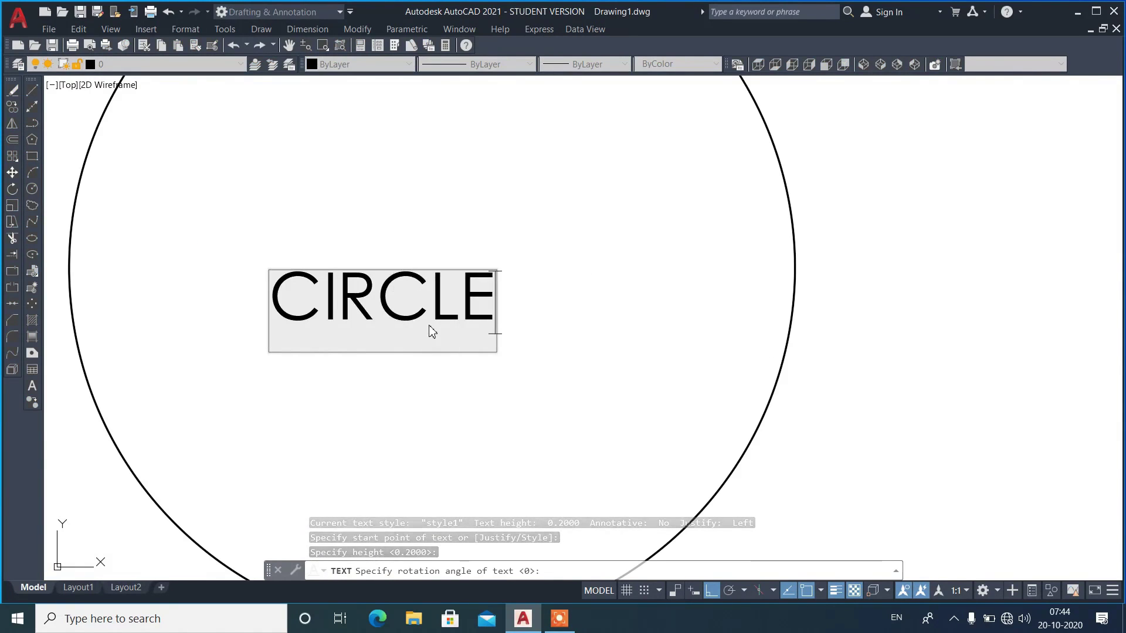
{"action": "key", "text": "Return"}
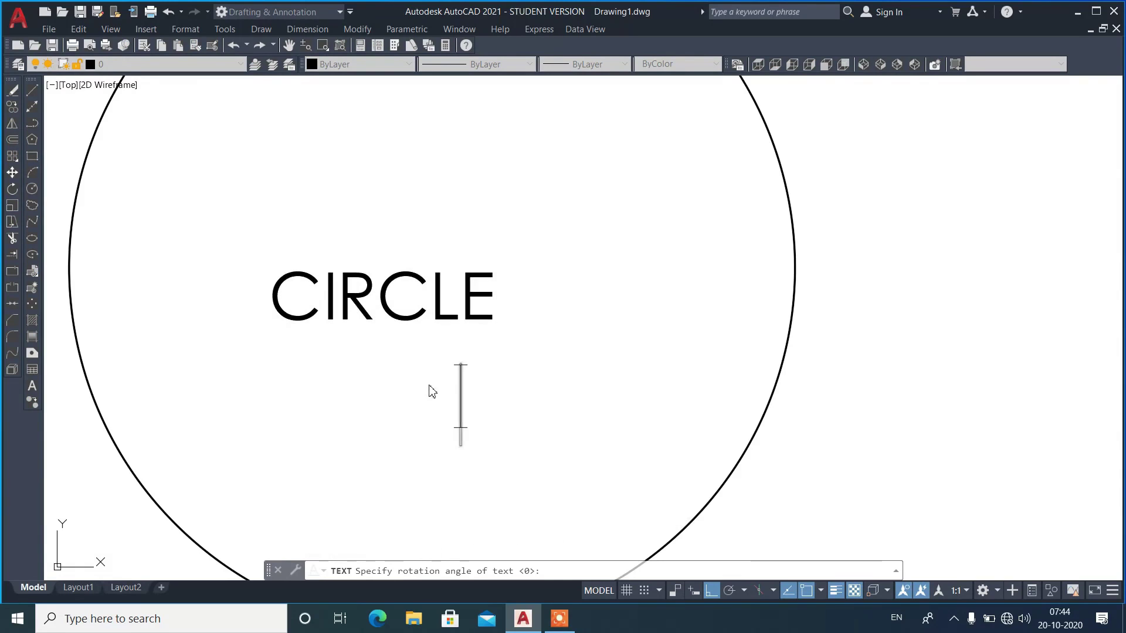
{"action": "key", "text": "Return"}
- Draw a horizontal line across the circle from its left quadrant to its right quadrant
{"action": "type", "text": "l"}
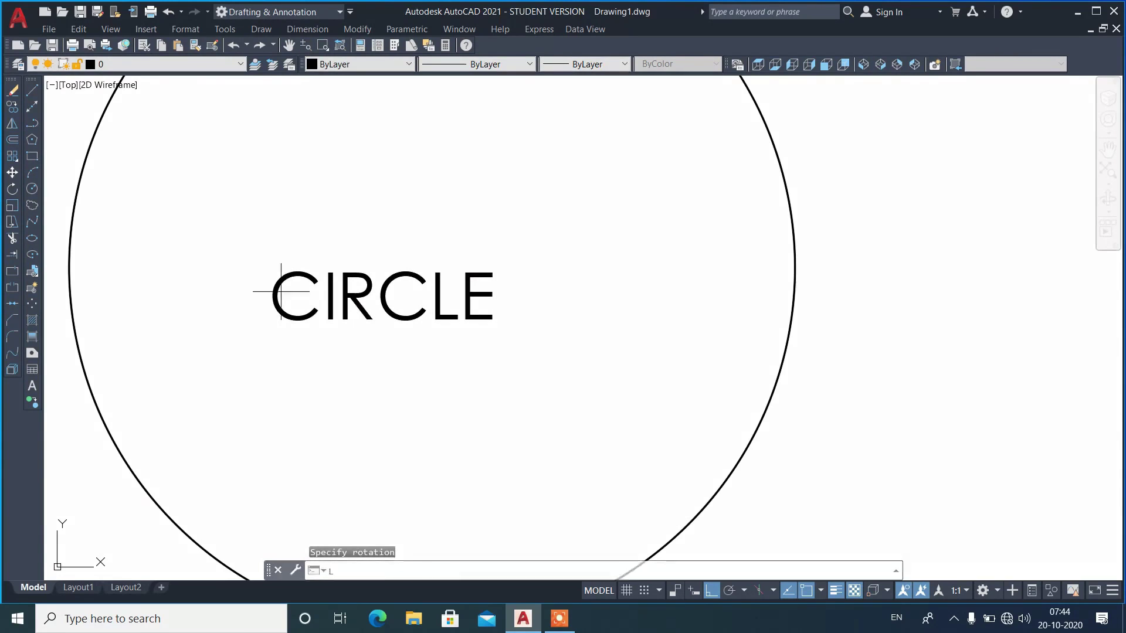
{"action": "key", "text": "Return"}
{"action": "left_click", "coordinate": [69, 266]}
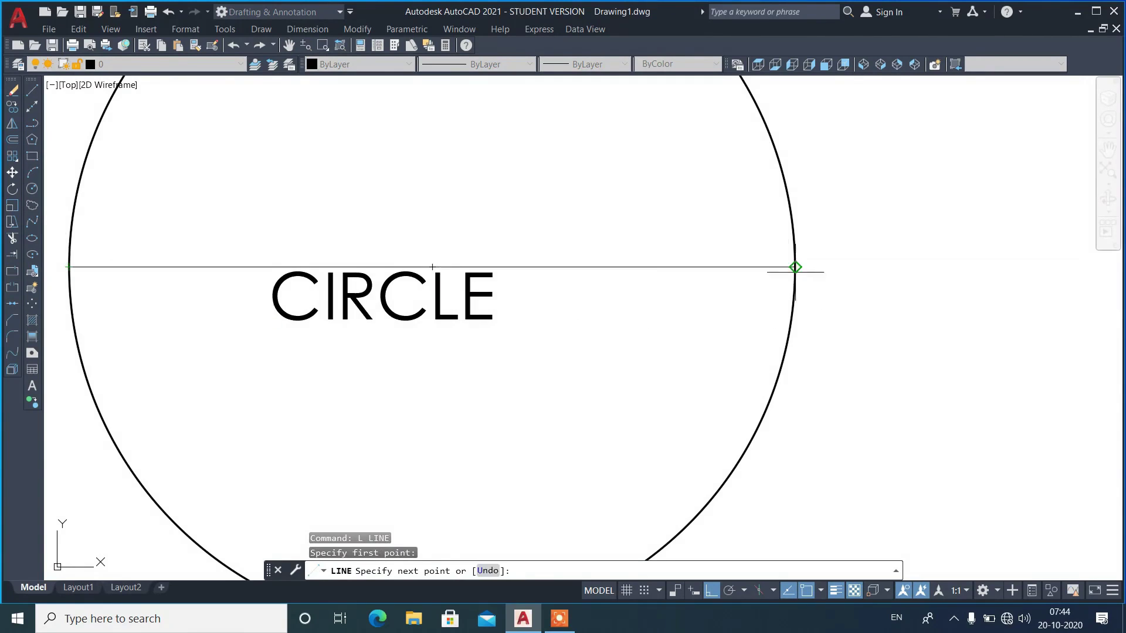
{"action": "left_click", "coordinate": [795, 267]}
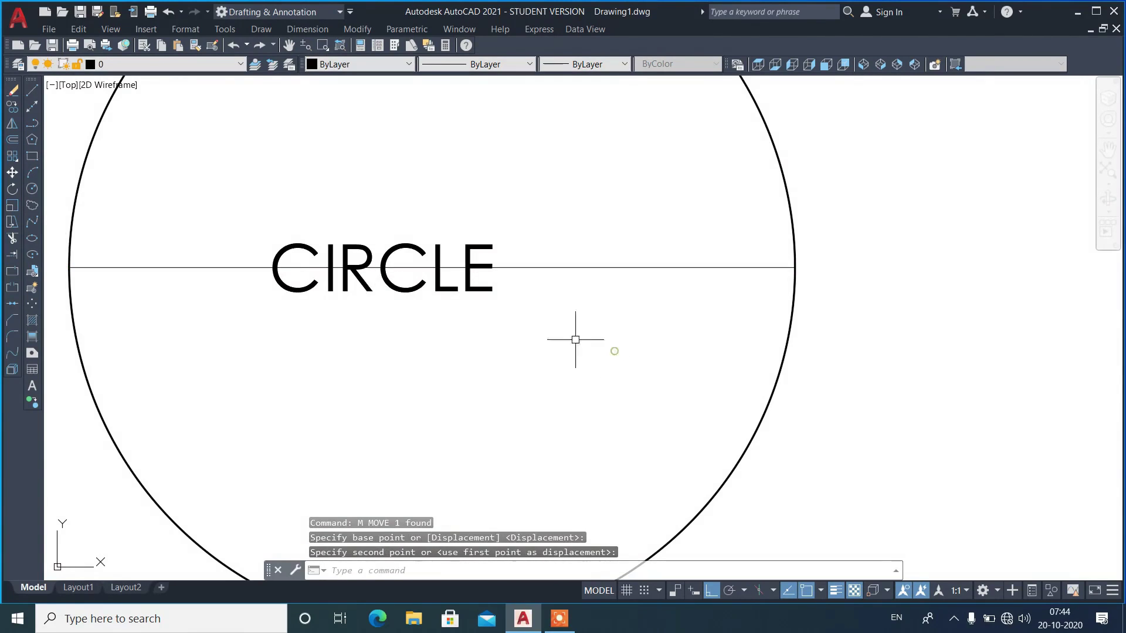
- Move the "CIRCLE" text about 0.23 units to the right to centre it in the circle
{"action": "left_click", "coordinate": [503, 322]}
{"action": "left_click", "coordinate": [469, 277]}
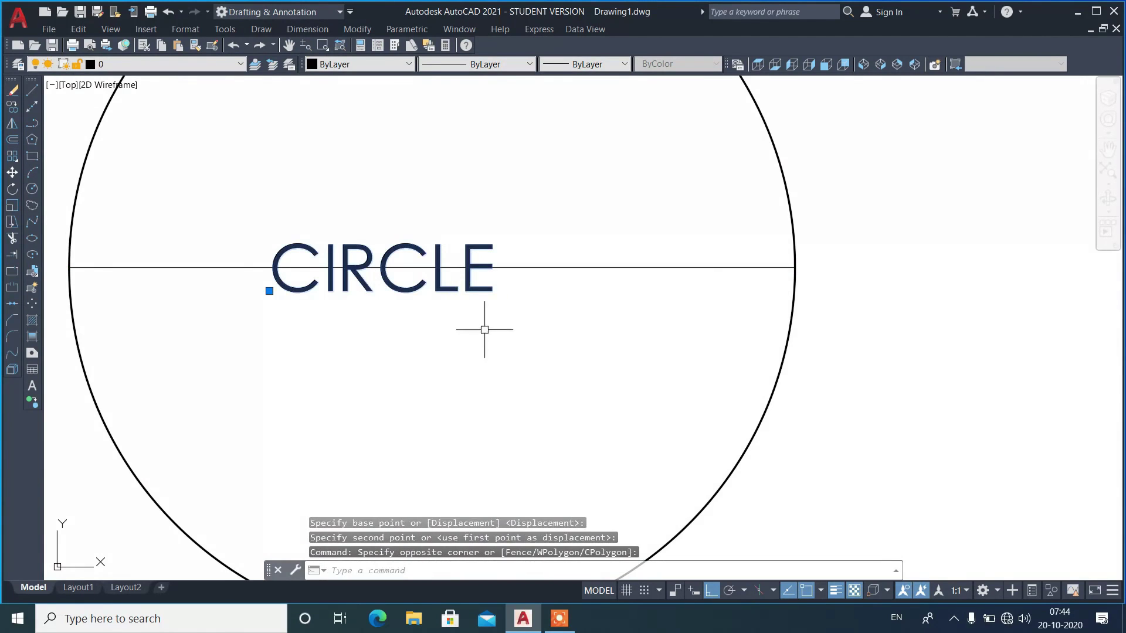
{"action": "type", "text": "m"}
{"action": "key", "text": "Return"}
{"action": "left_click", "coordinate": [459, 345]}
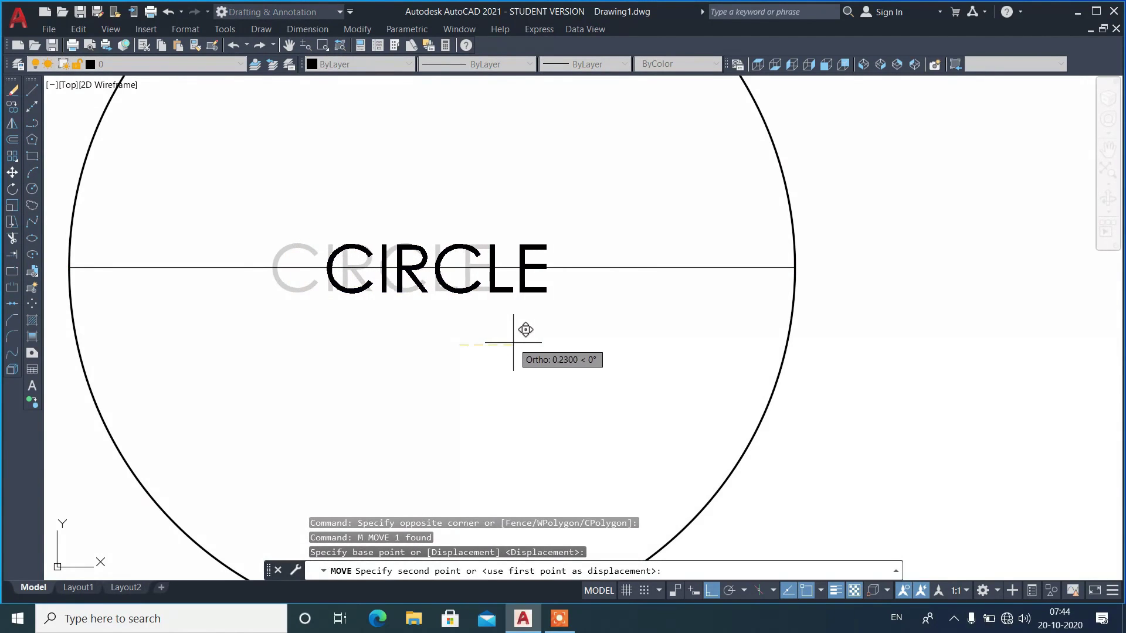
{"action": "left_click", "coordinate": [513, 342]}
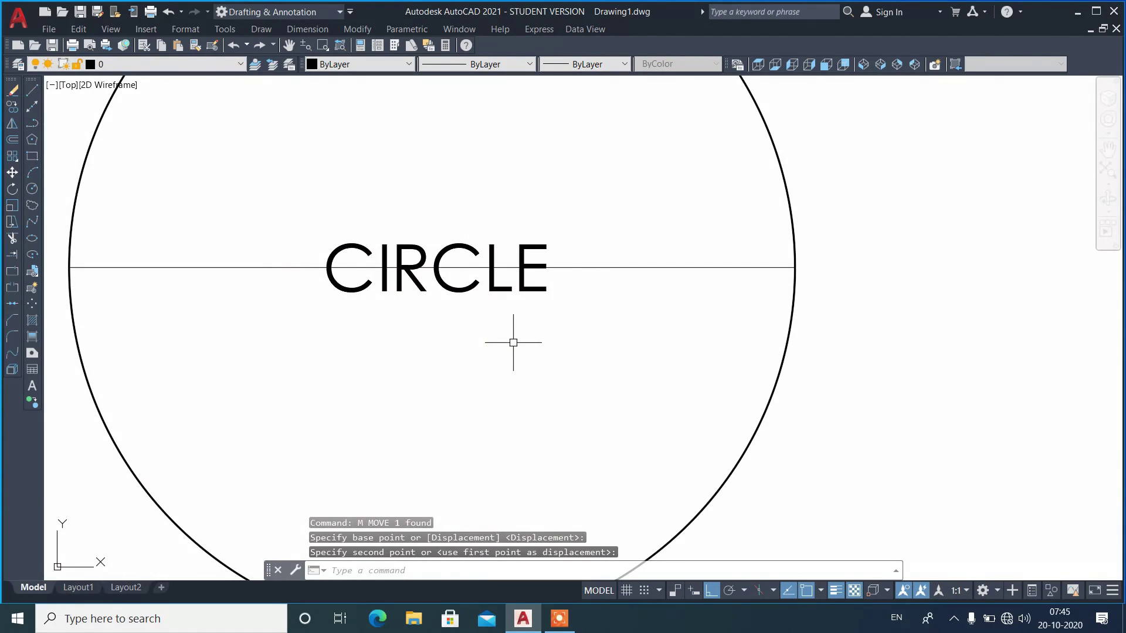
- Stretch the "CIRCLE" text with Text Fit from the circle's left quadrant to its right quadrant
{"action": "type", "text": "textfi"}
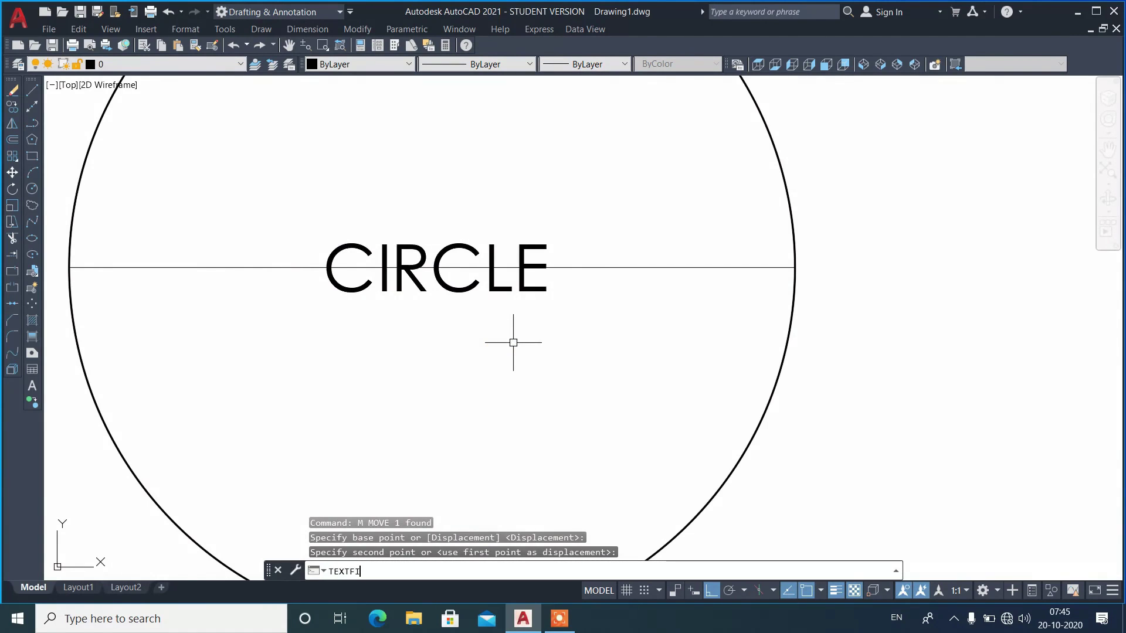
{"action": "type", "text": "t"}
{"action": "key", "text": "Return"}
{"action": "left_click", "coordinate": [464, 292]}
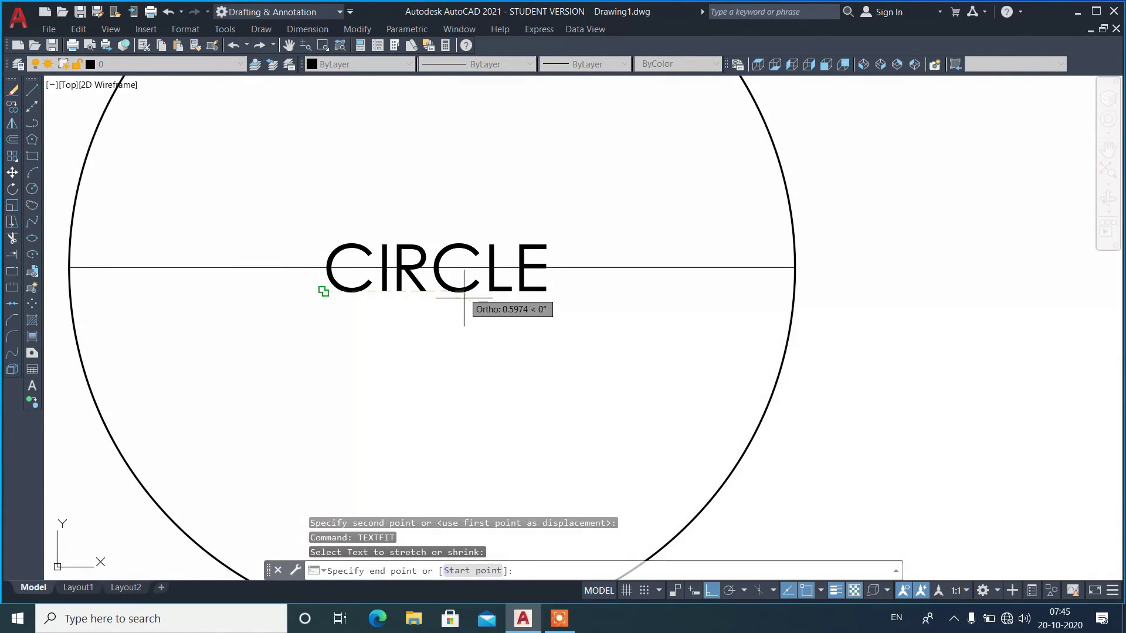
{"action": "left_click", "coordinate": [459, 571]}
{"action": "left_click", "coordinate": [69, 267]}
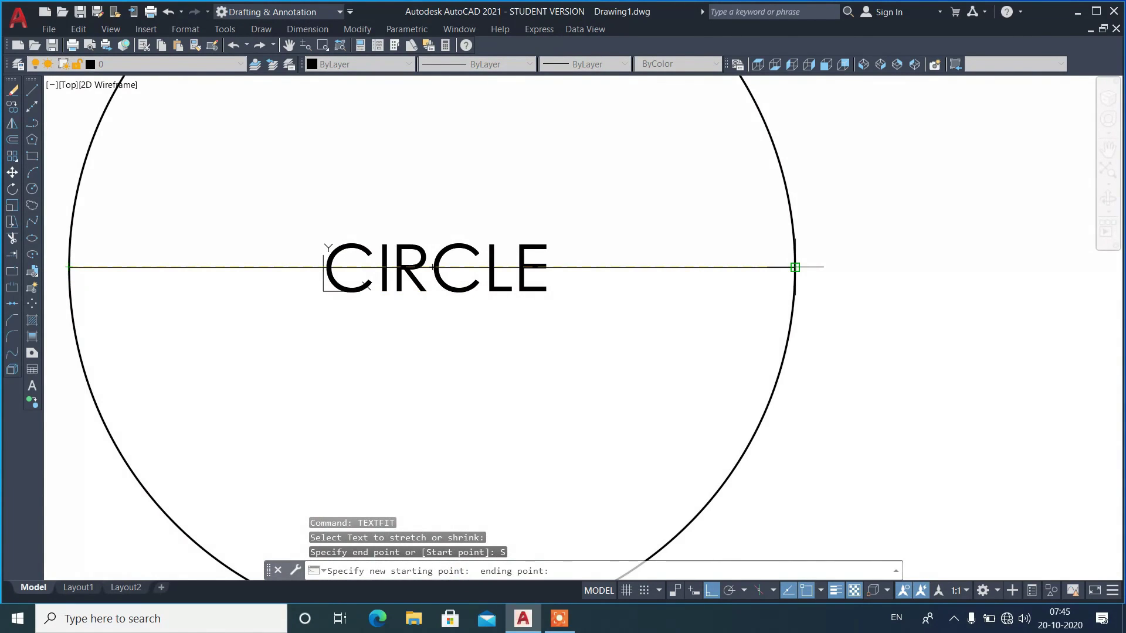
{"action": "left_click", "coordinate": [795, 268]}
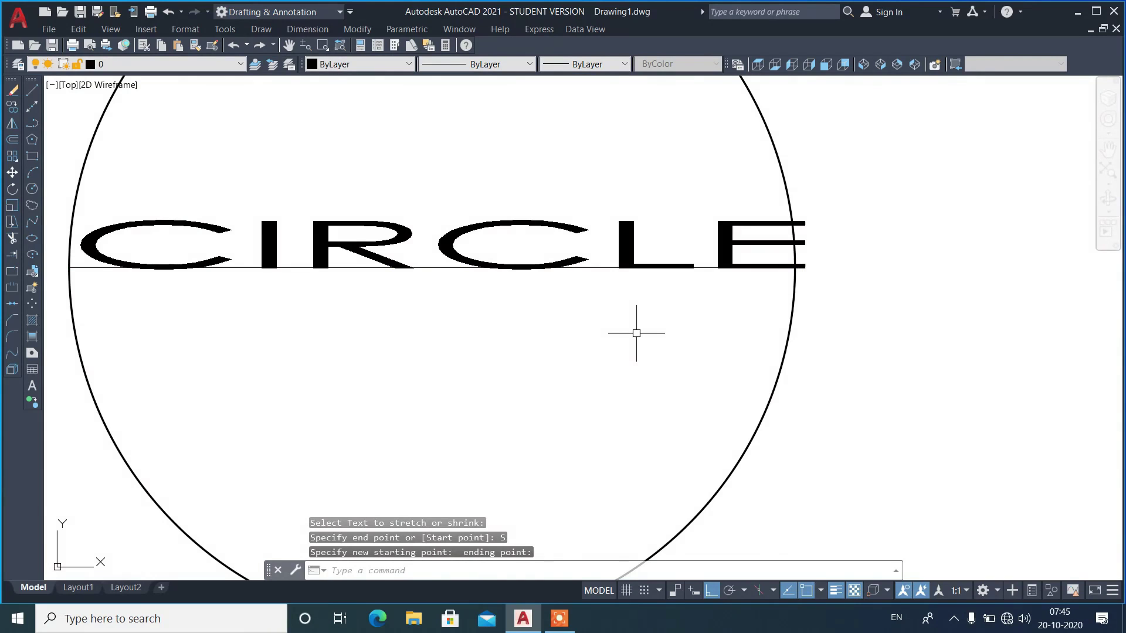
- Refit the "CIRCLE" text with a new start point and end point on the horizontal line, well inside the circle
{"action": "key", "text": "Return"}
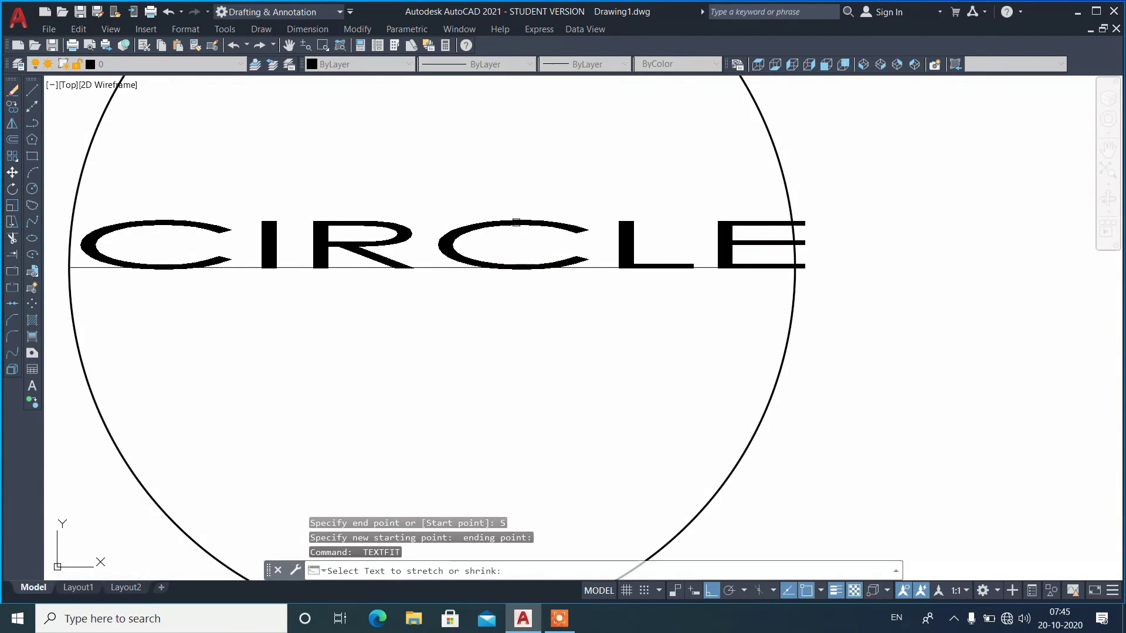
{"action": "left_click", "coordinate": [514, 222]}
{"action": "type", "text": "S"}
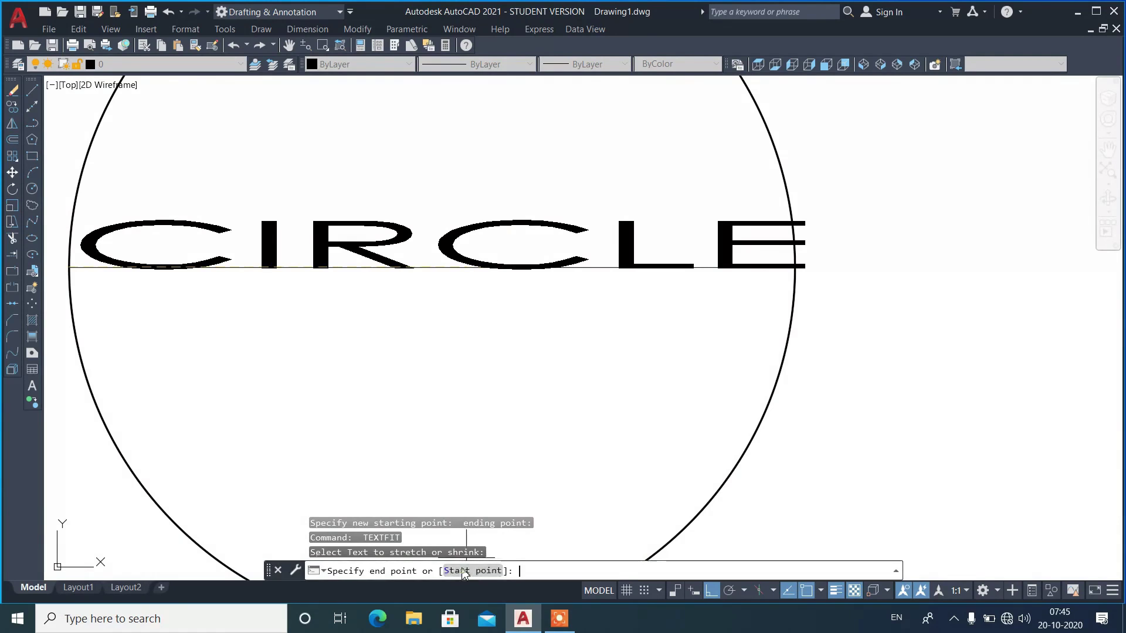
{"action": "key", "text": "Return"}
{"action": "left_click", "coordinate": [292, 267]}
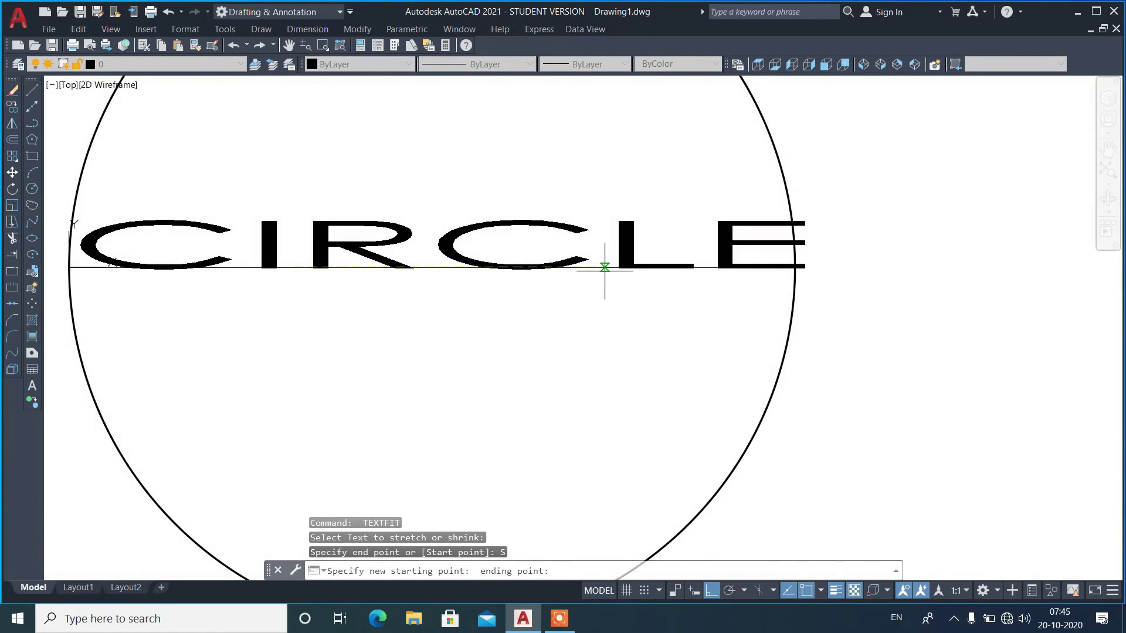
{"action": "left_click", "coordinate": [604, 268]}
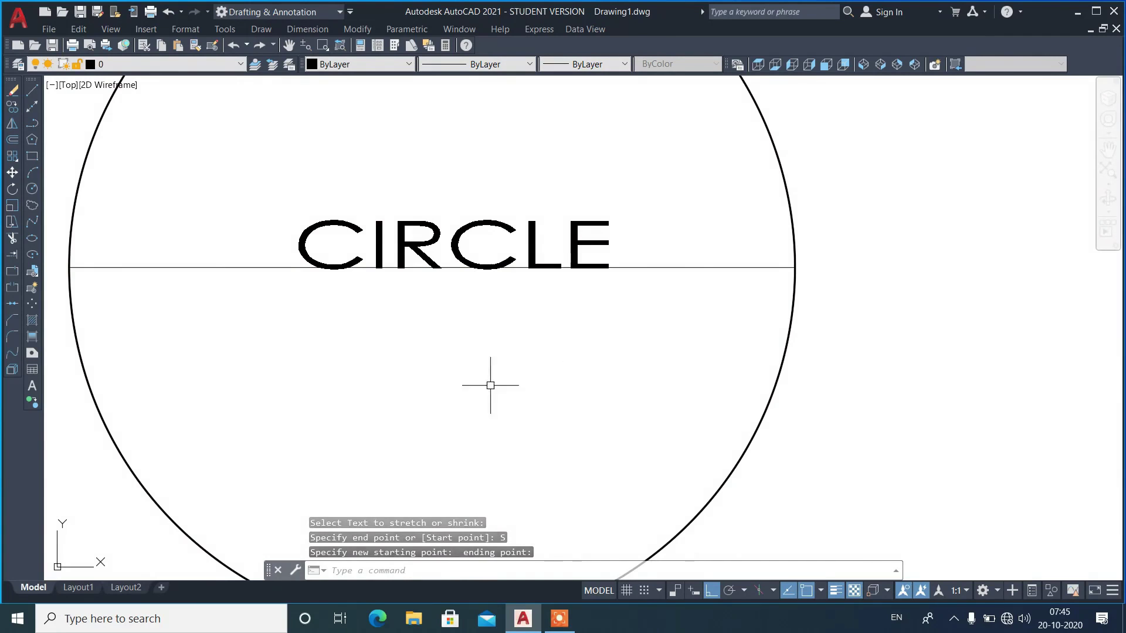
{"action": "scroll", "coordinate": [516, 457], "scroll_direction": "down", "scroll_amount": 3}
{"action": "left_click", "coordinate": [719, 313]}
{"action": "left_click", "coordinate": [363, 502]}
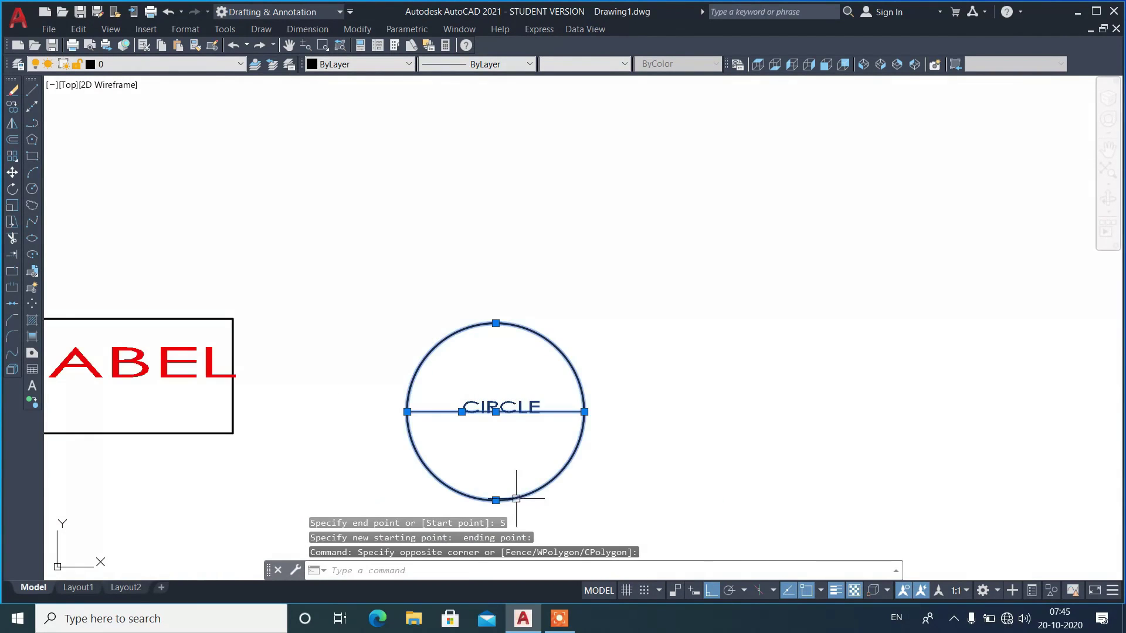
{"action": "scroll", "coordinate": [516, 495], "scroll_direction": "up", "scroll_amount": 2}
{"action": "scroll", "coordinate": [518, 458], "scroll_direction": "up", "scroll_amount": 2}
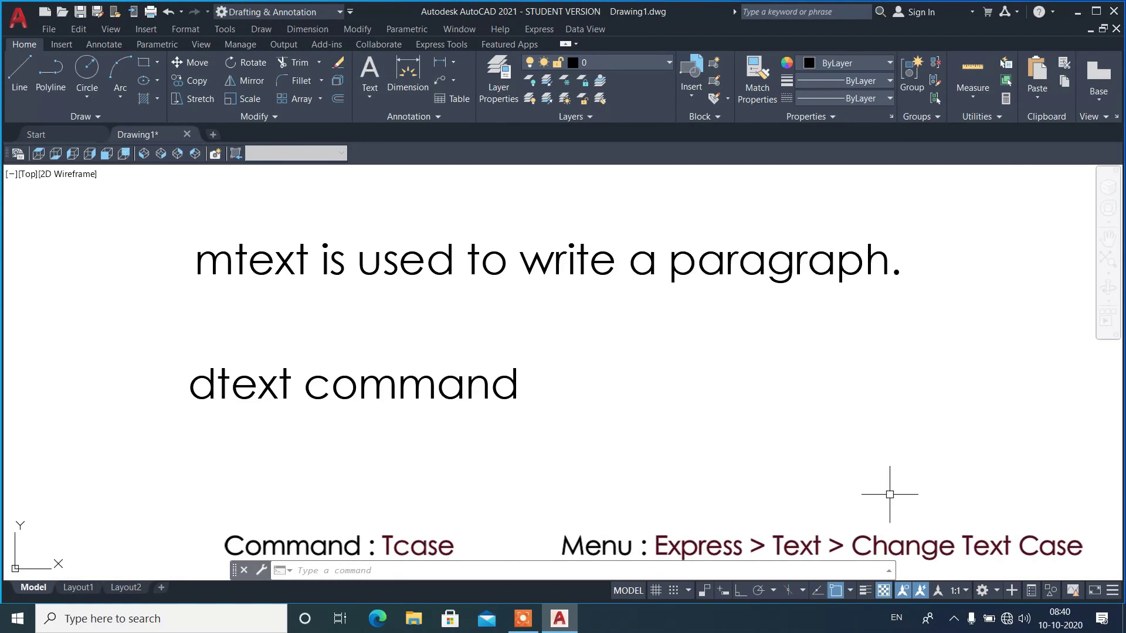
{"action": "left_click", "coordinate": [539, 29]}
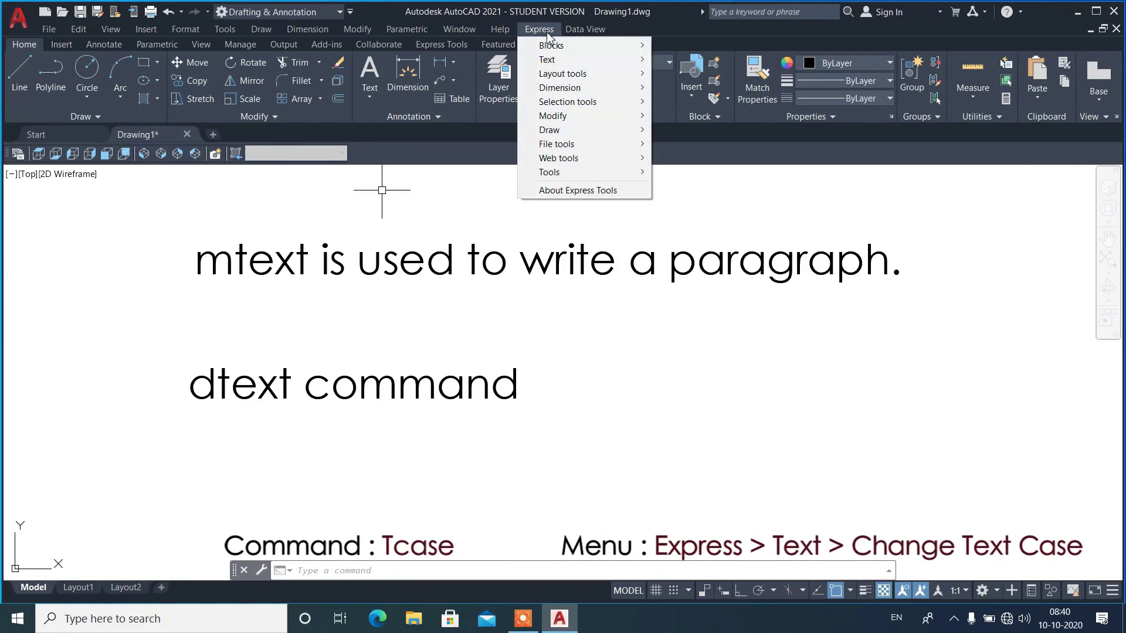
{"action": "mouse_move", "coordinate": [554, 59]}
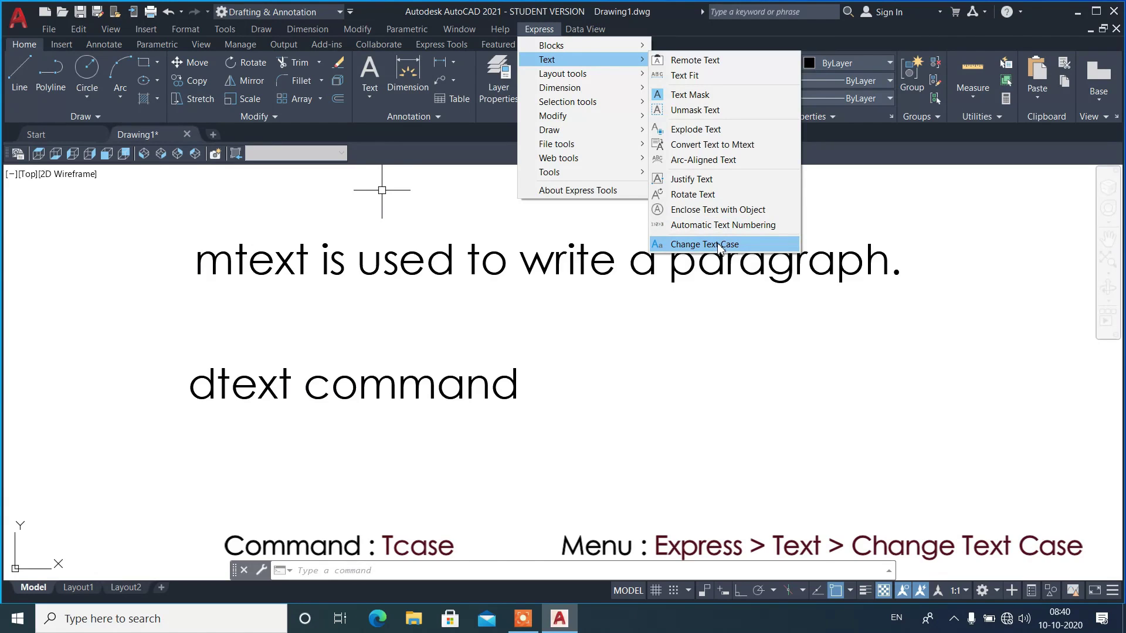
{"action": "left_click", "coordinate": [721, 246]}
{"action": "left_click", "coordinate": [677, 324]}
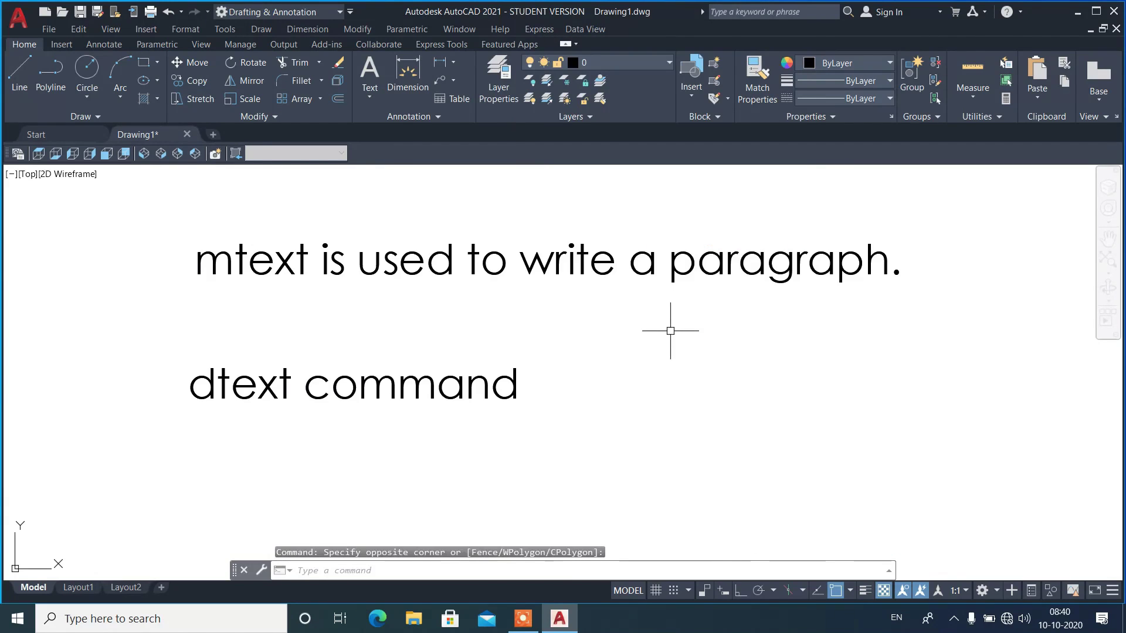
{"action": "type", "text": "TCASe"}
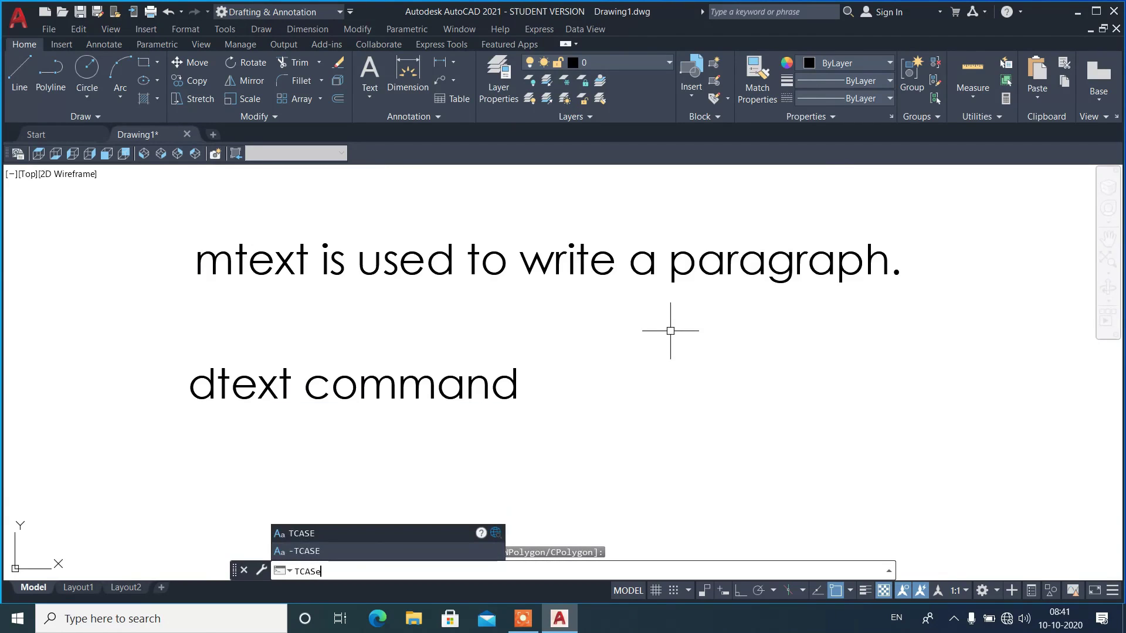
{"action": "key", "text": "Return"}
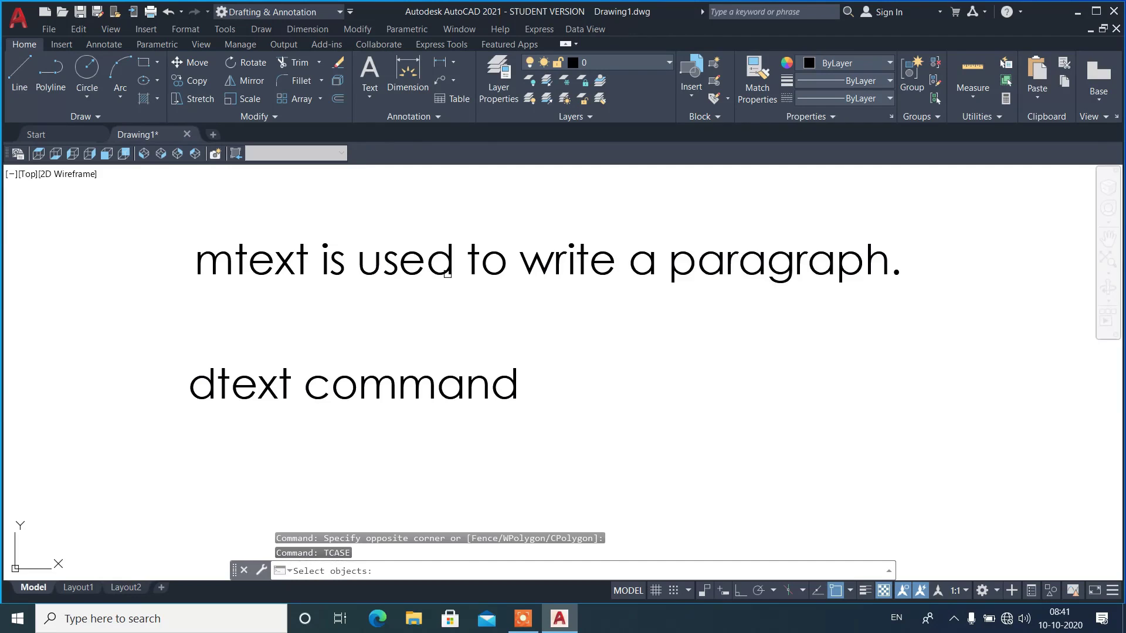
{"action": "left_click", "coordinate": [447, 273]}
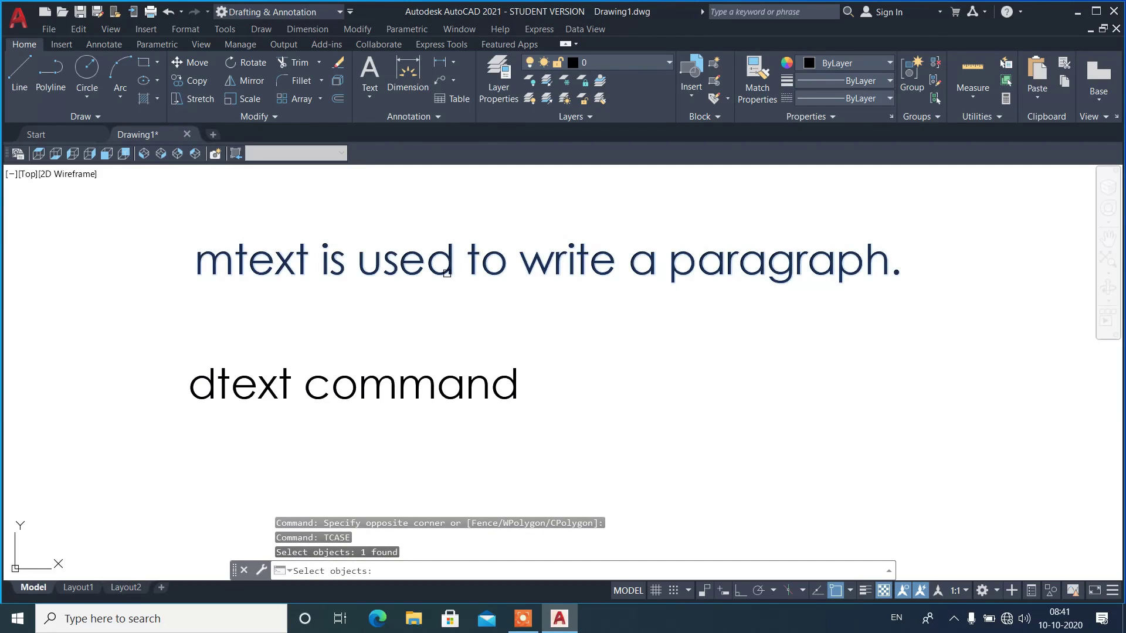
{"action": "key", "text": "Escape"}
{"action": "left_click", "coordinate": [447, 276]}
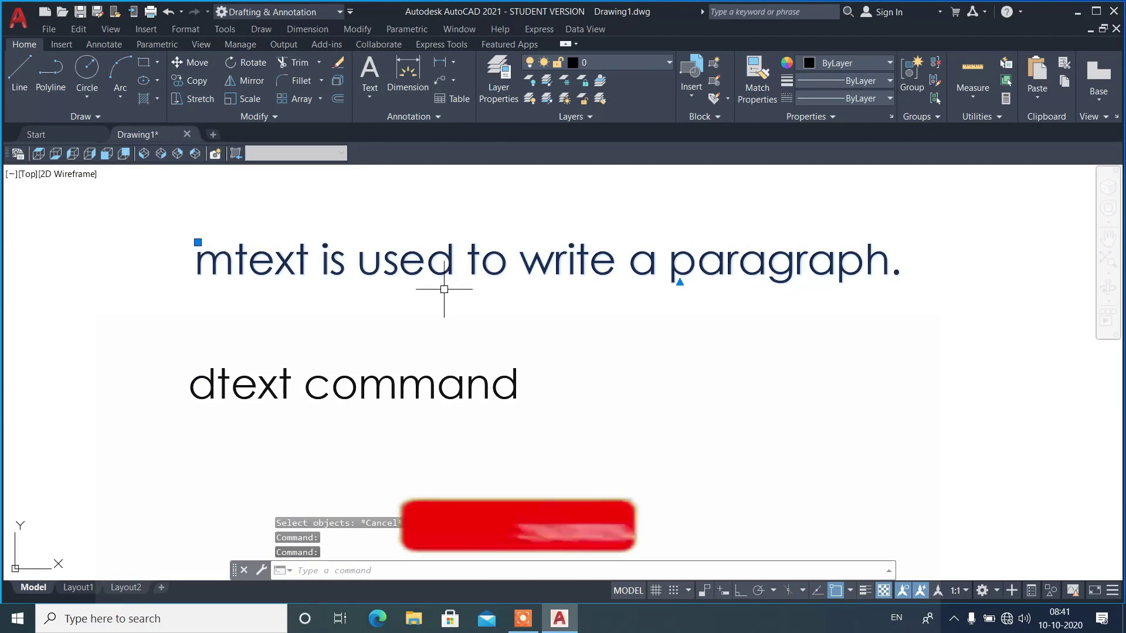
{"action": "key", "text": "Escape"}
- Move the "dtext command" text down and slightly left to make room below the mtext line
{"action": "left_click", "coordinate": [377, 354]}
{"action": "left_click", "coordinate": [326, 417]}
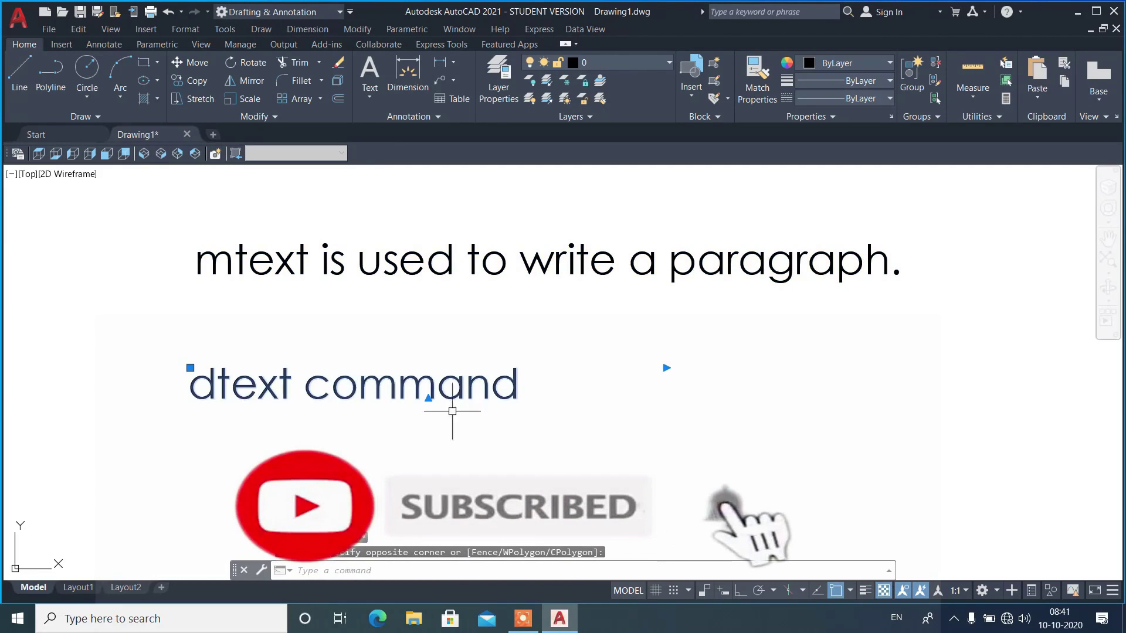
{"action": "type", "text": "m"}
{"action": "key", "text": "Return"}
{"action": "left_click", "coordinate": [591, 393]}
{"action": "left_click", "coordinate": [518, 476]}
- Copy the "mtext is used to write a paragraph." line four times, three stacked below the original and one above
{"action": "left_click", "coordinate": [510, 306]}
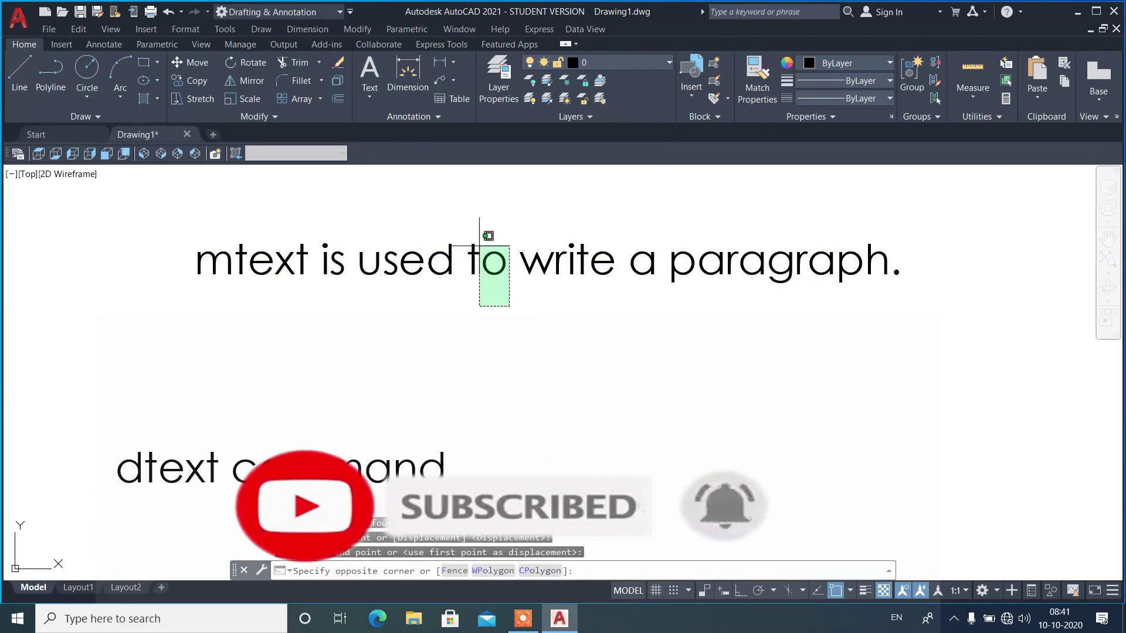
{"action": "left_click", "coordinate": [469, 221]}
{"action": "type", "text": "cp"}
{"action": "key", "text": "Return"}
{"action": "left_click", "coordinate": [945, 320]}
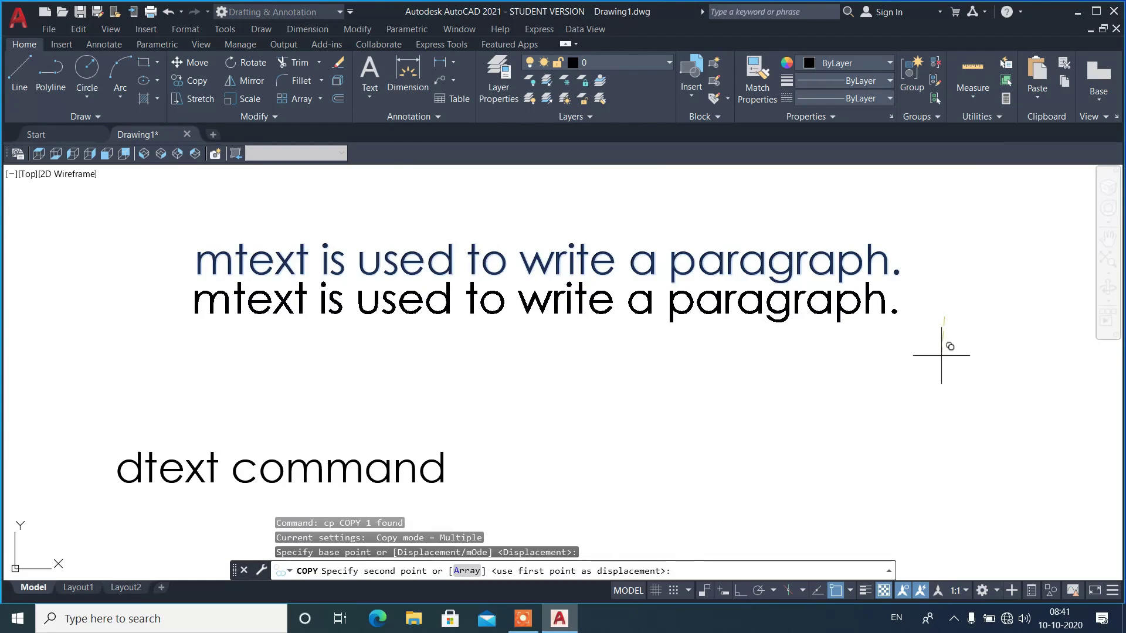
{"action": "left_click", "coordinate": [944, 359]}
{"action": "left_click", "coordinate": [946, 401]}
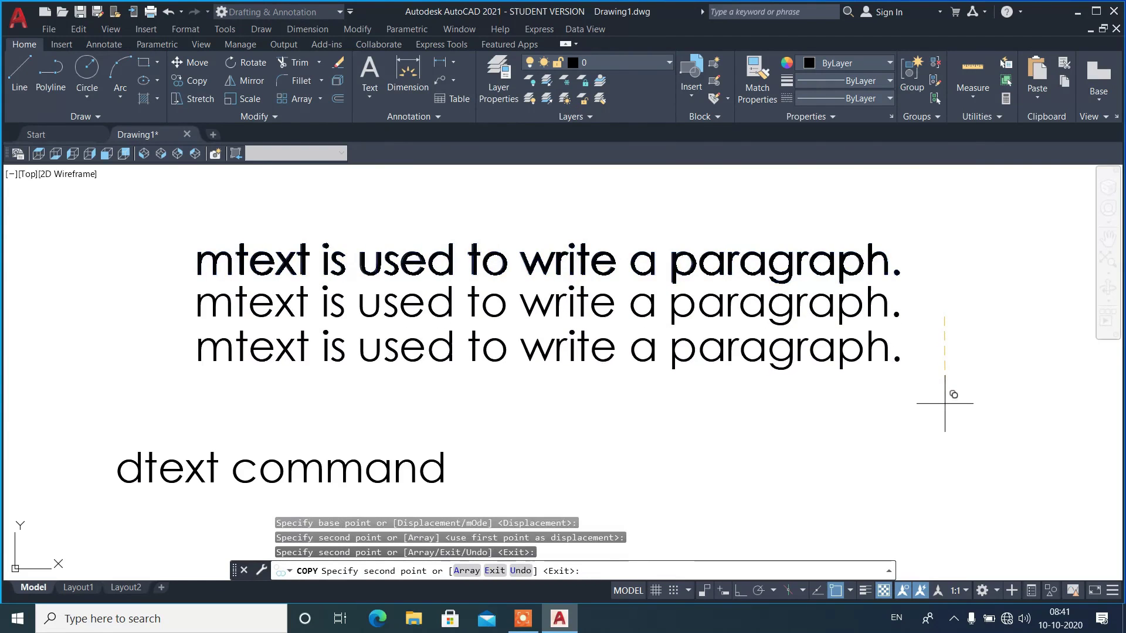
{"action": "left_click", "coordinate": [946, 443]}
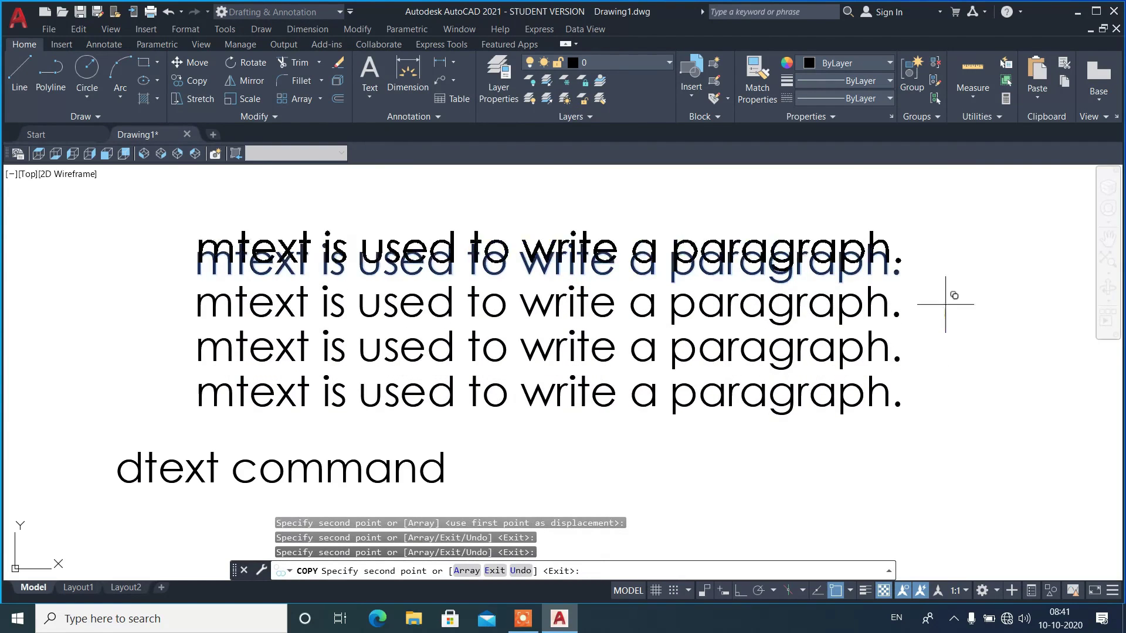
{"action": "left_click", "coordinate": [942, 273]}
{"action": "key", "text": "Return"}
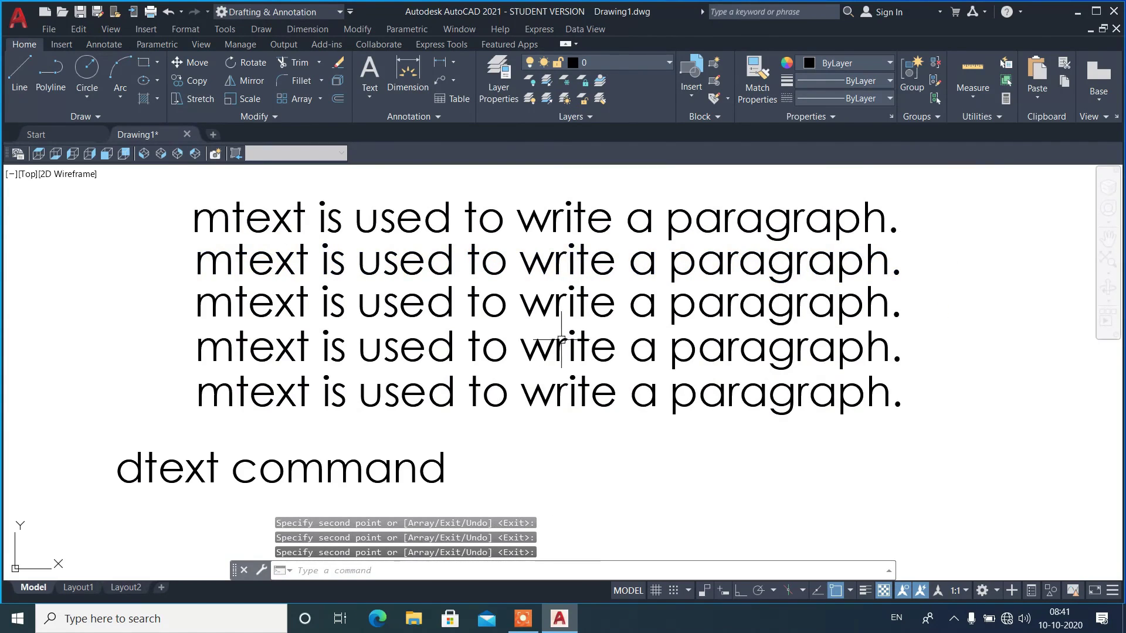
- Copy the "dtext command" text four times, two stacked below the original and two in a column beside it
{"action": "left_click", "coordinate": [393, 476]}
{"action": "scroll", "coordinate": [370, 379], "scroll_direction": "down", "scroll_amount": 3}
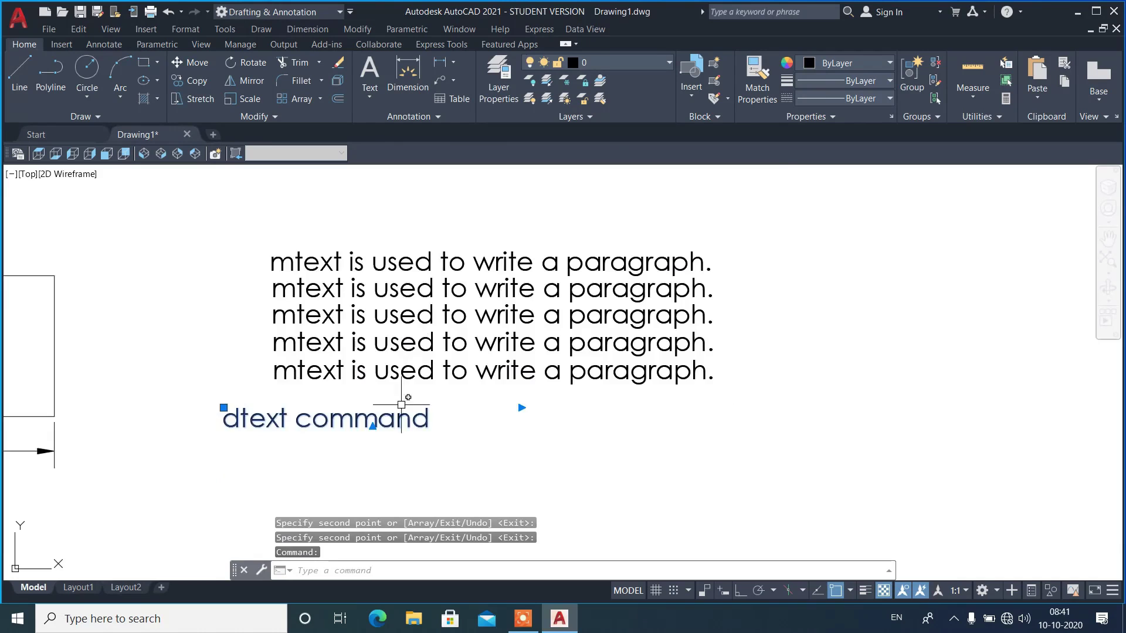
{"action": "scroll", "coordinate": [403, 395], "scroll_direction": "up", "scroll_amount": 3}
{"action": "type", "text": "cp"}
{"action": "key", "text": "Return"}
{"action": "left_click", "coordinate": [569, 423]}
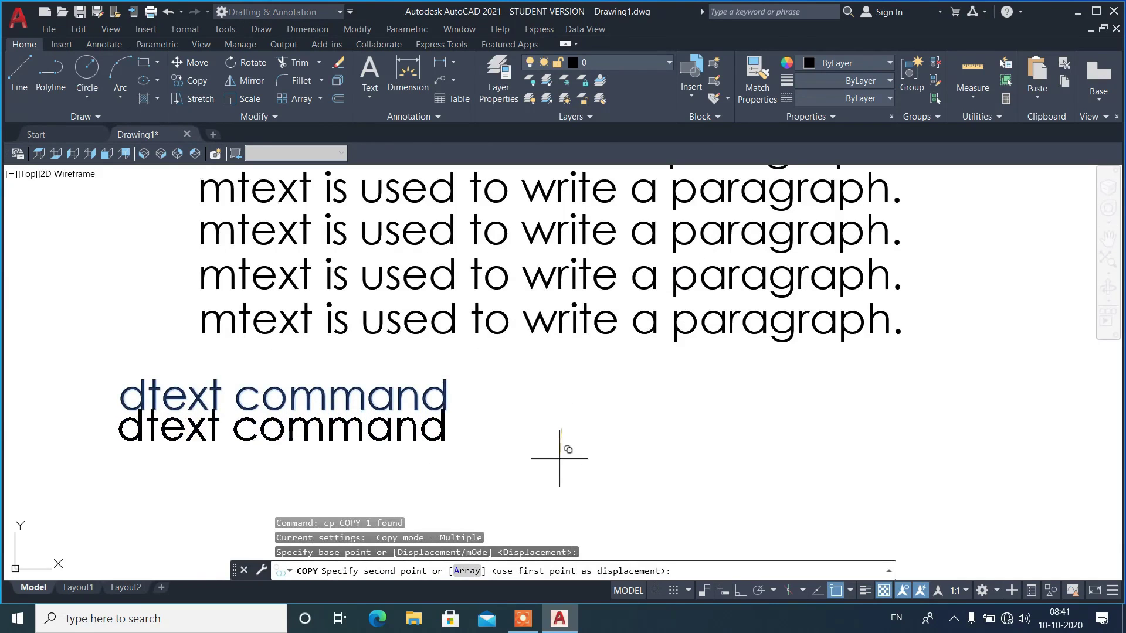
{"action": "left_click", "coordinate": [572, 467]}
{"action": "left_click", "coordinate": [559, 507]}
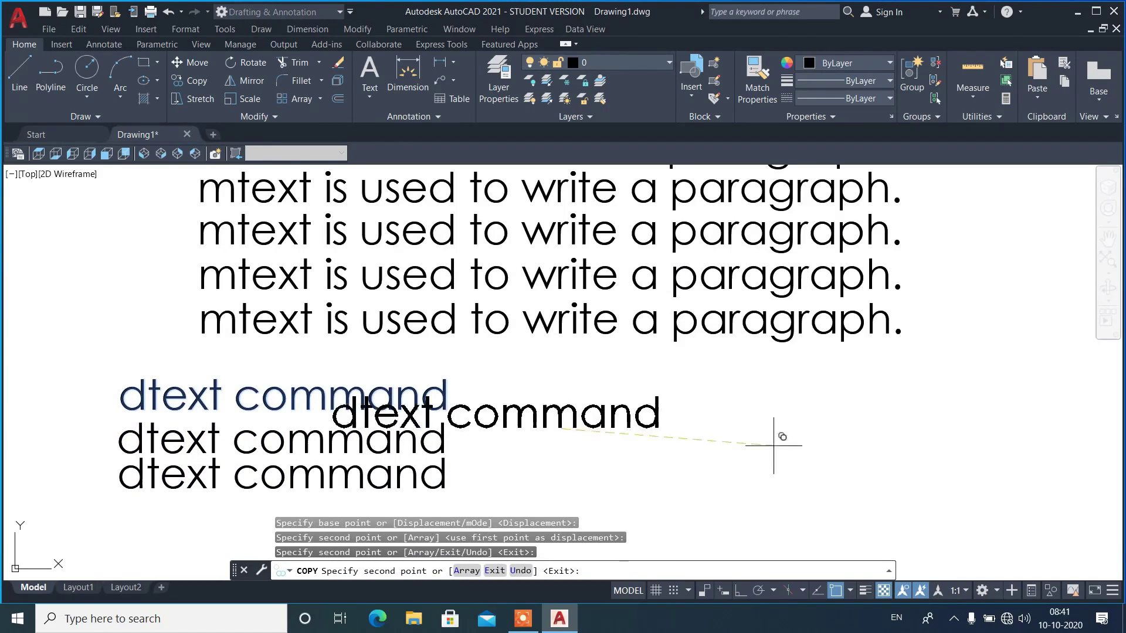
{"action": "left_click", "coordinate": [916, 426]}
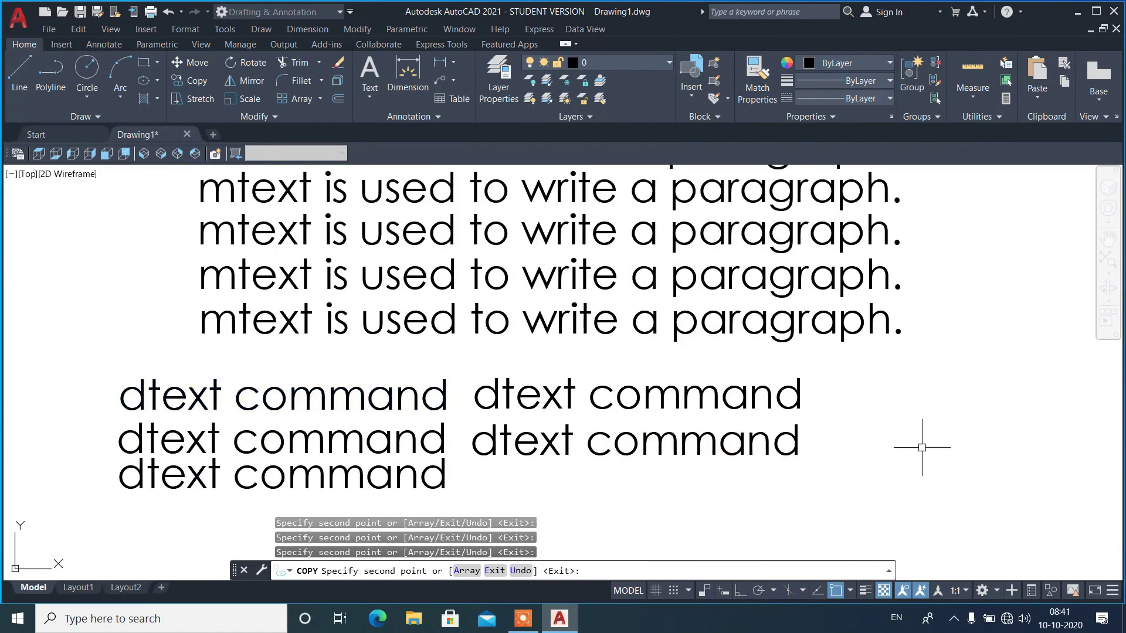
{"action": "key", "text": "Return"}
- Change the topmost mtext line to sentence case with TCASE
{"action": "middle_click_drag", "start_coordinate": [947, 343], "coordinate": [945, 388]}
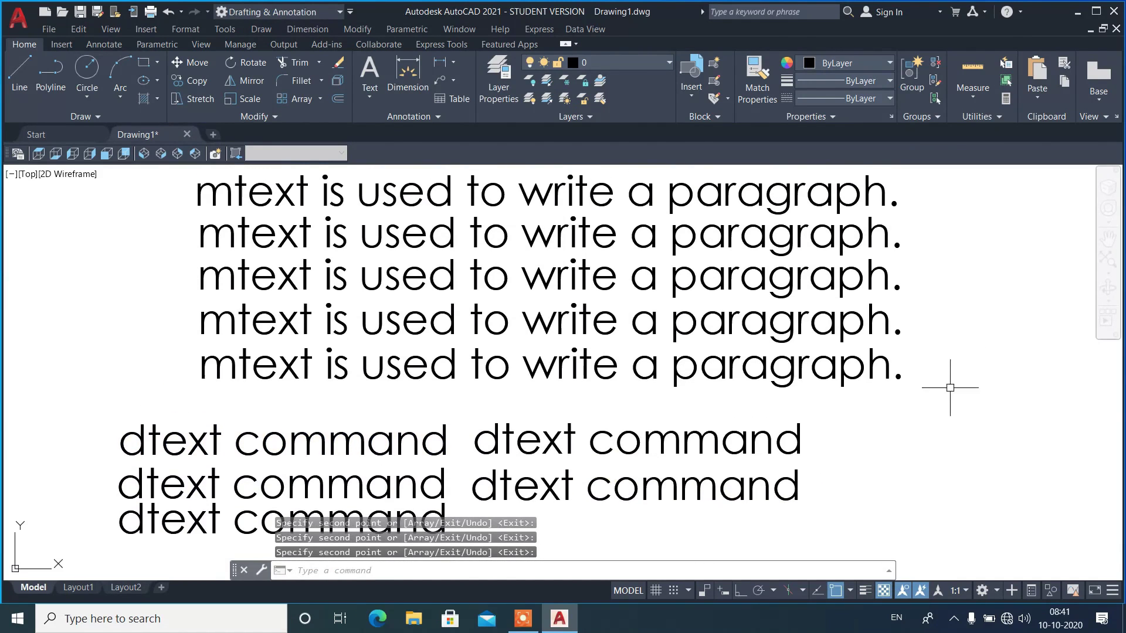
{"action": "type", "text": "tcase"}
{"action": "key", "text": "Return"}
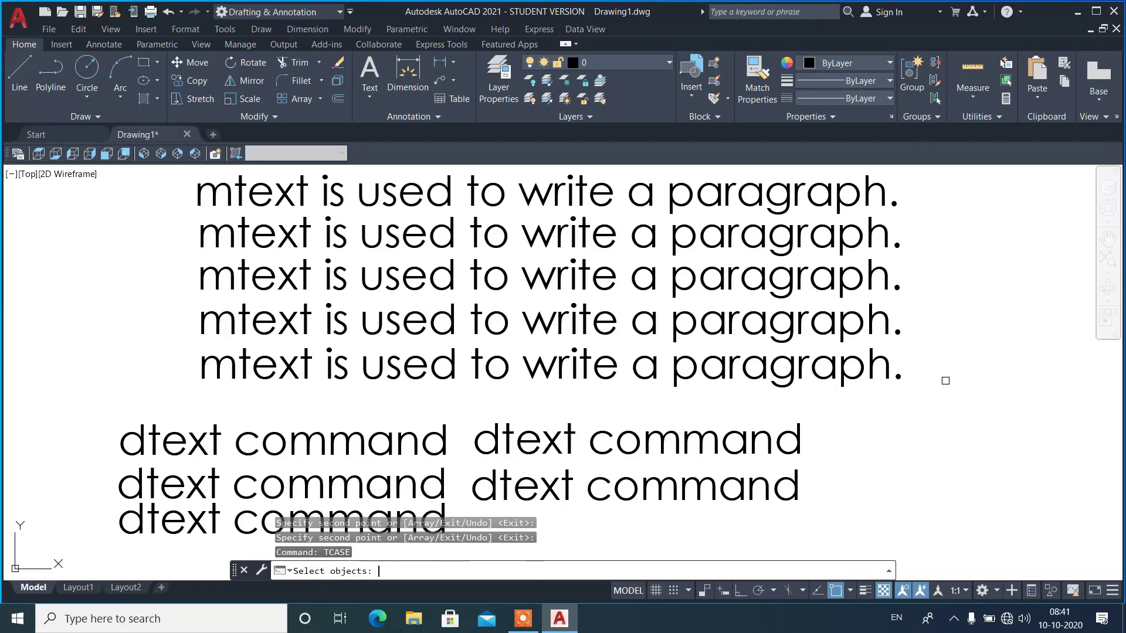
{"action": "left_click", "coordinate": [746, 191]}
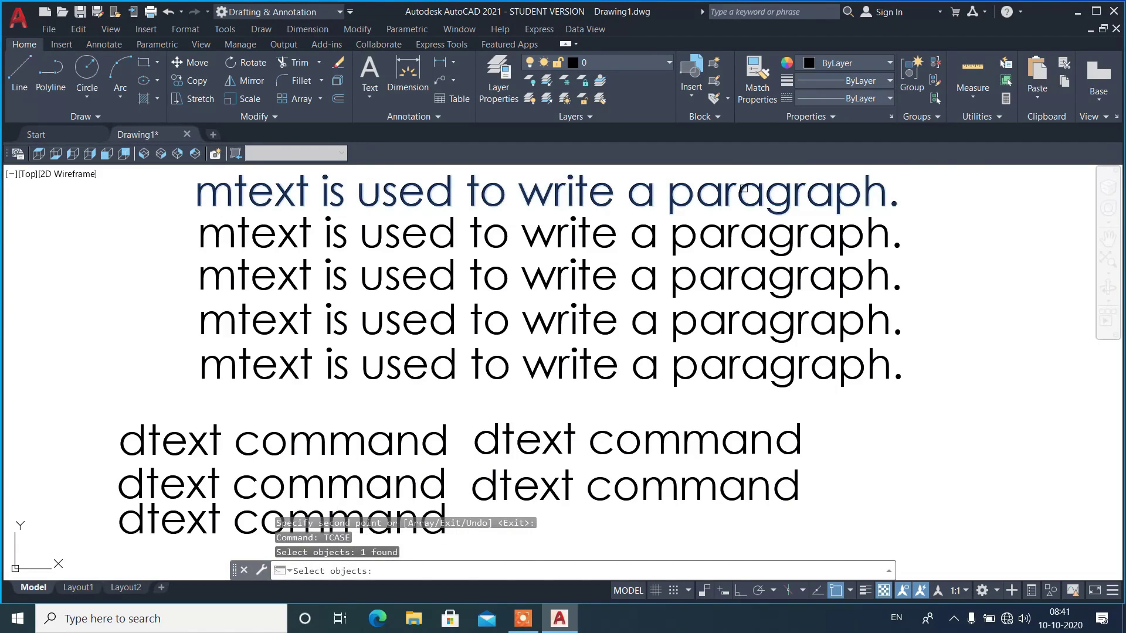
{"action": "key", "text": "Return"}
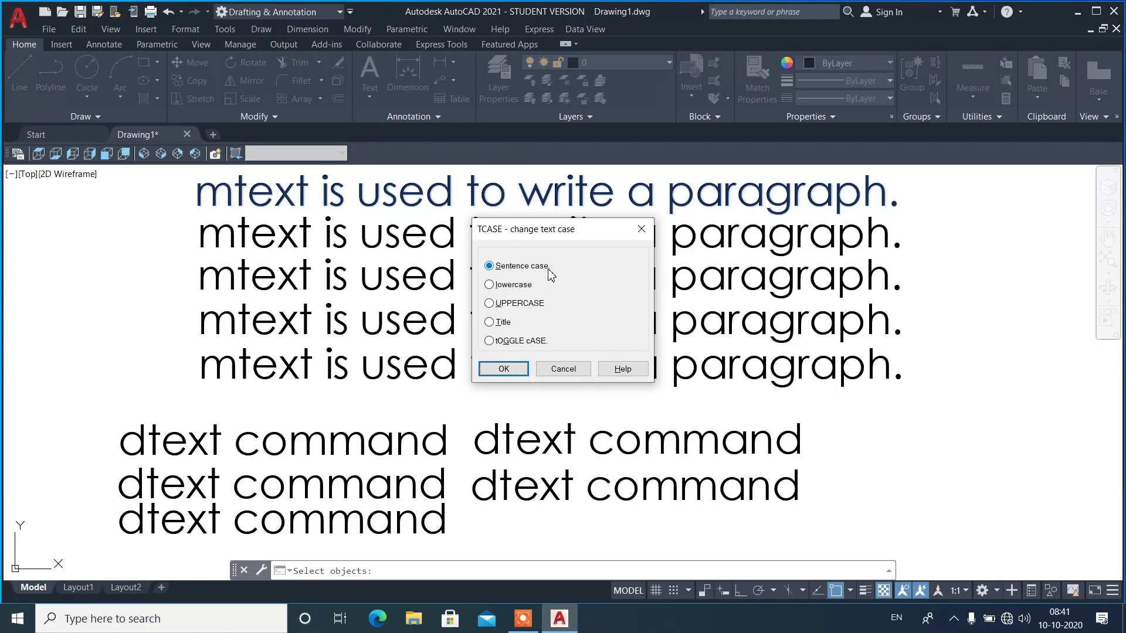
{"action": "left_click", "coordinate": [504, 369]}
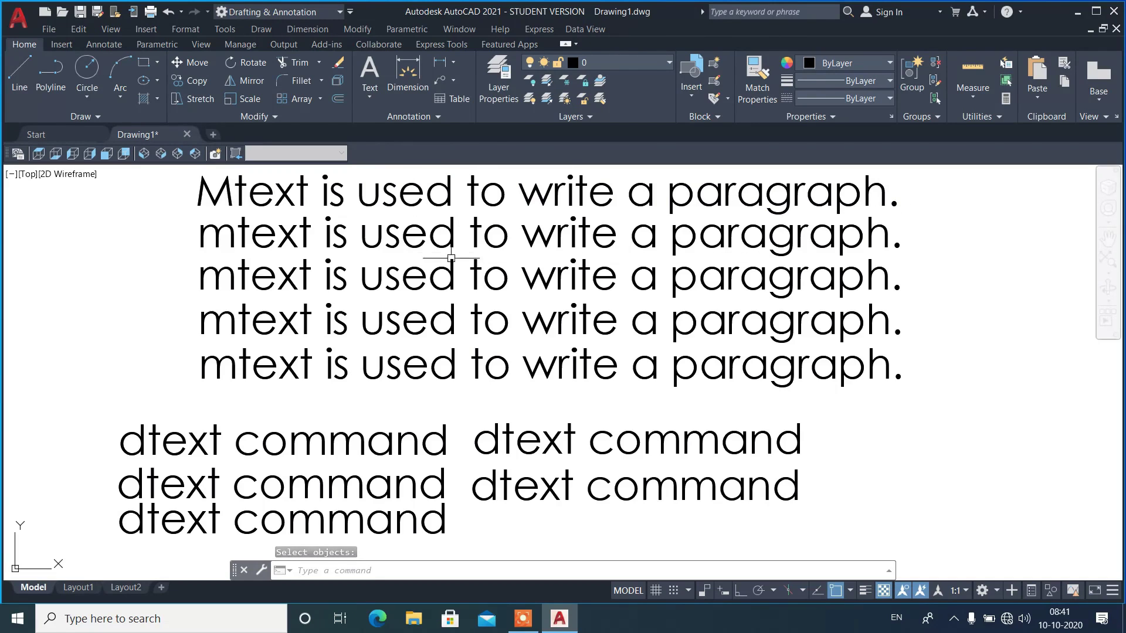
- Change the second mtext line from the top to UPPERCASE with TCASE
{"action": "key", "text": "Return"}
{"action": "left_click", "coordinate": [424, 231]}
{"action": "key", "text": "Return"}
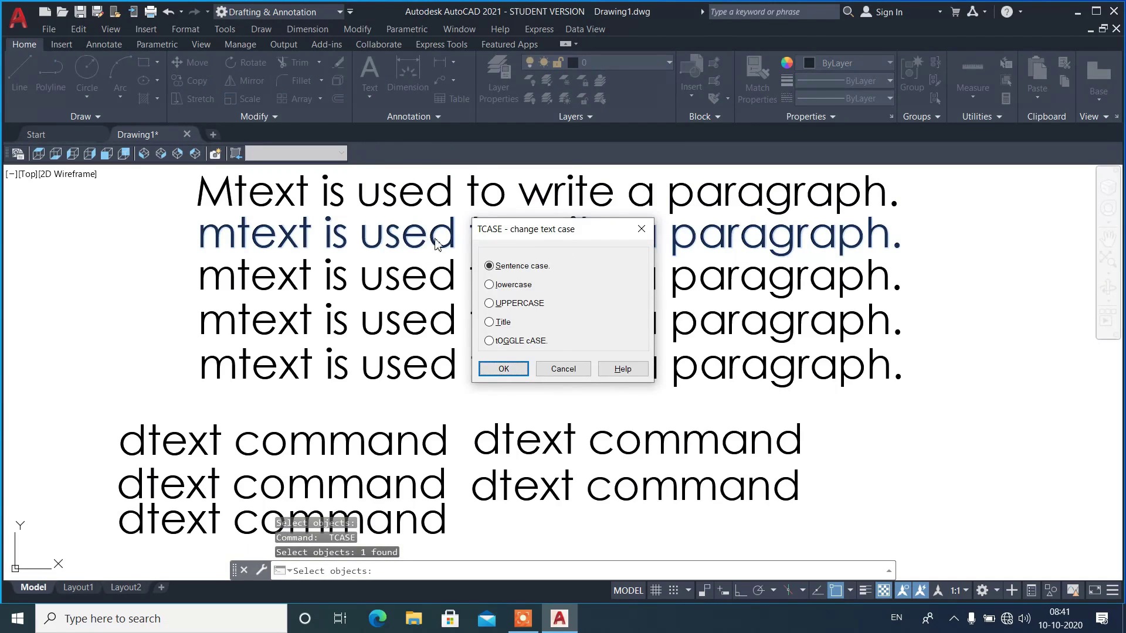
{"action": "left_click", "coordinate": [490, 303]}
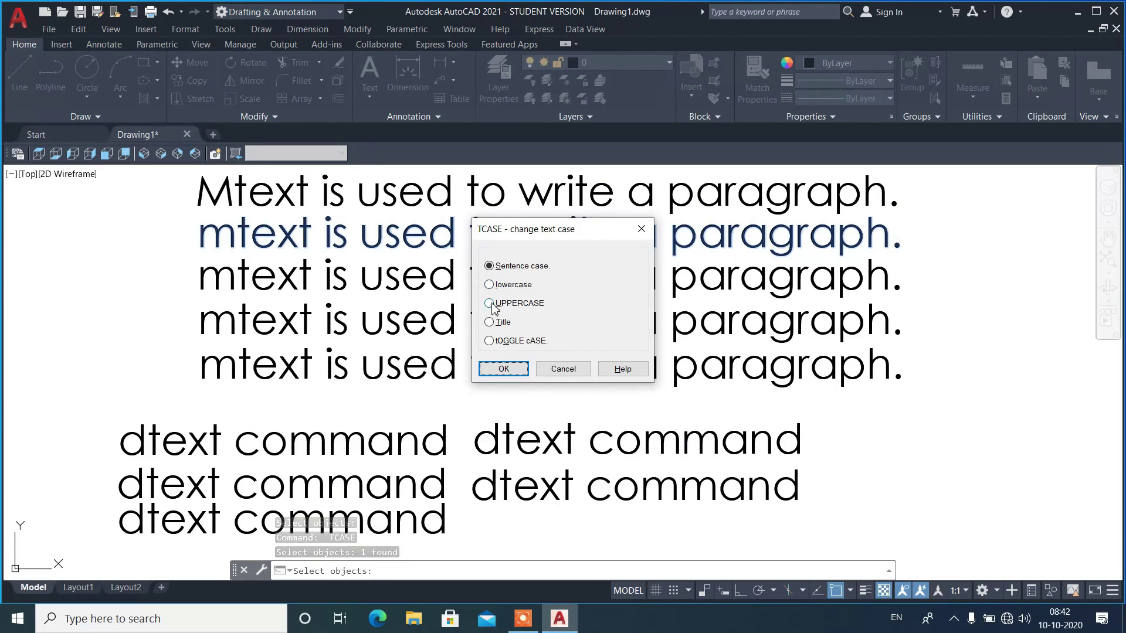
{"action": "left_click", "coordinate": [504, 369]}
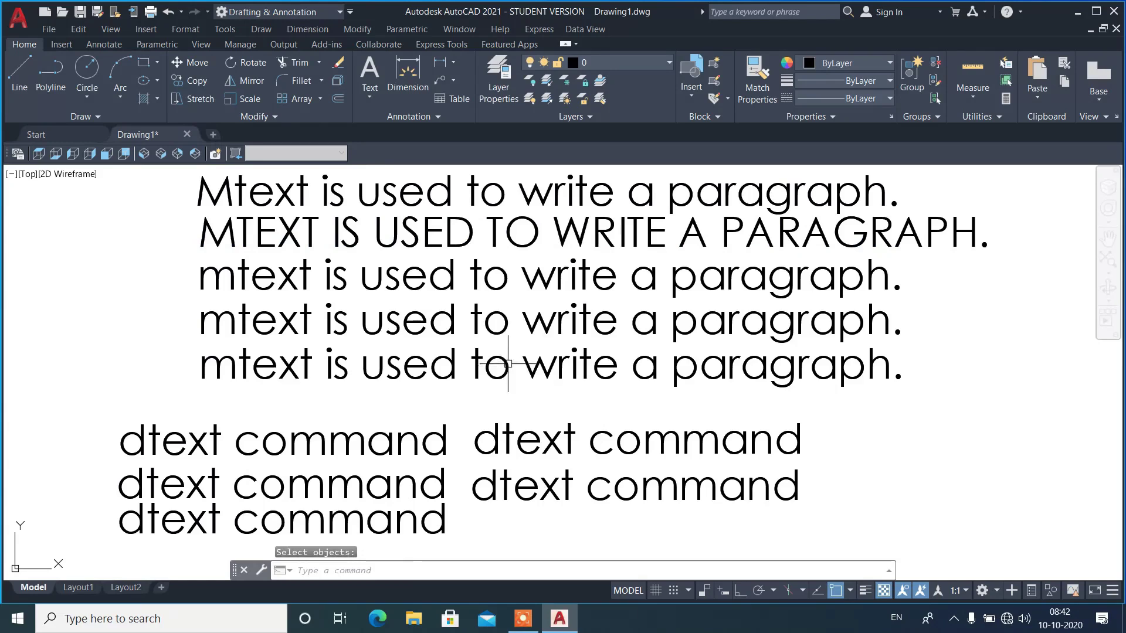
- Erase the third mtext line and put a copy of the UPPERCASE line above in its place
{"action": "left_click", "coordinate": [594, 272]}
{"action": "type", "text": "e"}
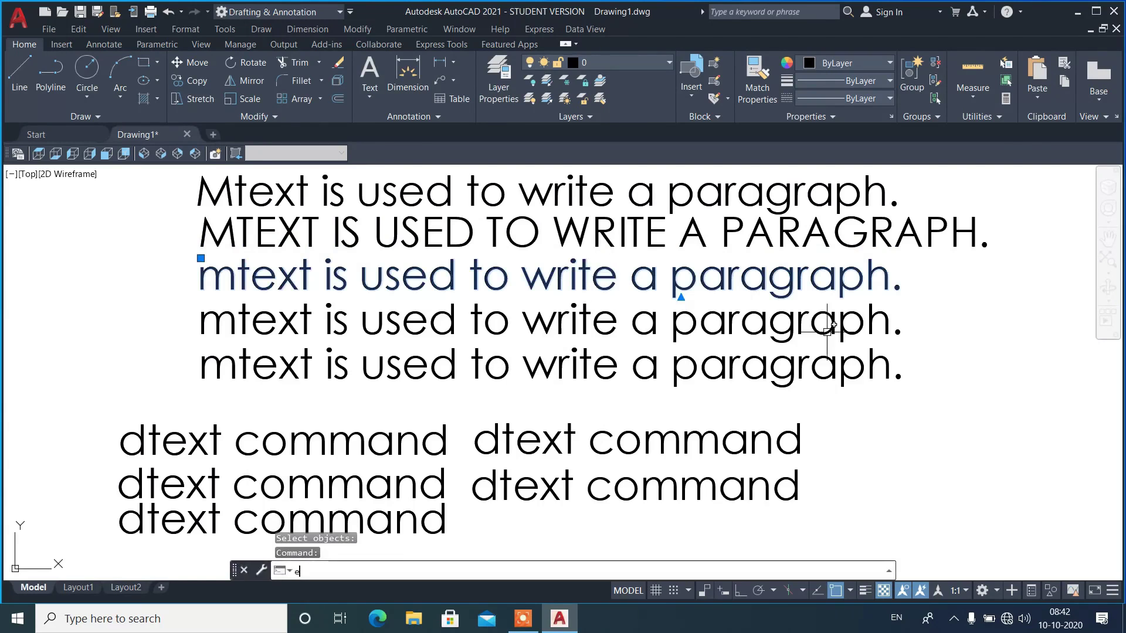
{"action": "key", "text": "Return"}
{"action": "left_click", "coordinate": [947, 277]}
{"action": "left_click", "coordinate": [913, 236]}
{"action": "type", "text": "cp"}
{"action": "key", "text": "Return"}
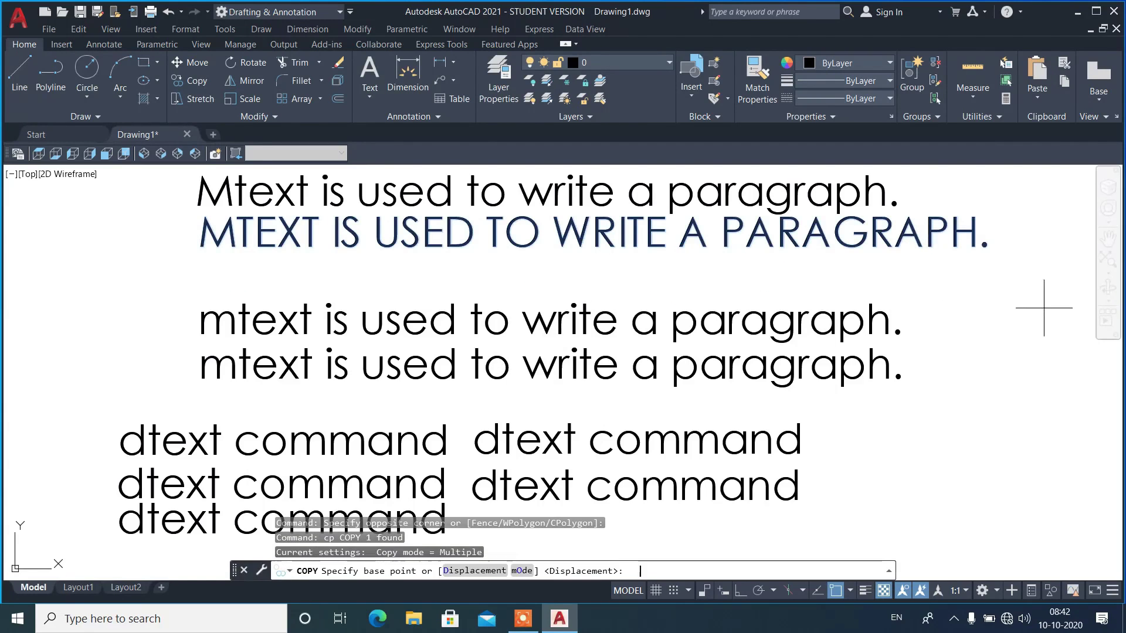
{"action": "left_click", "coordinate": [1000, 279]}
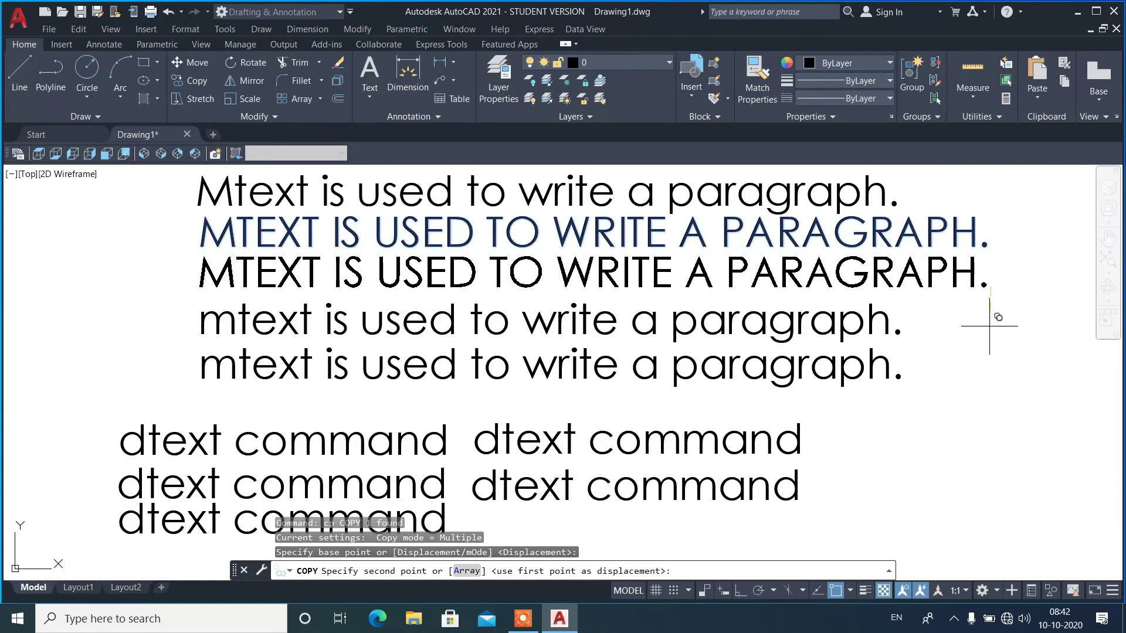
{"action": "left_click", "coordinate": [999, 320]}
{"action": "key", "text": "Return"}
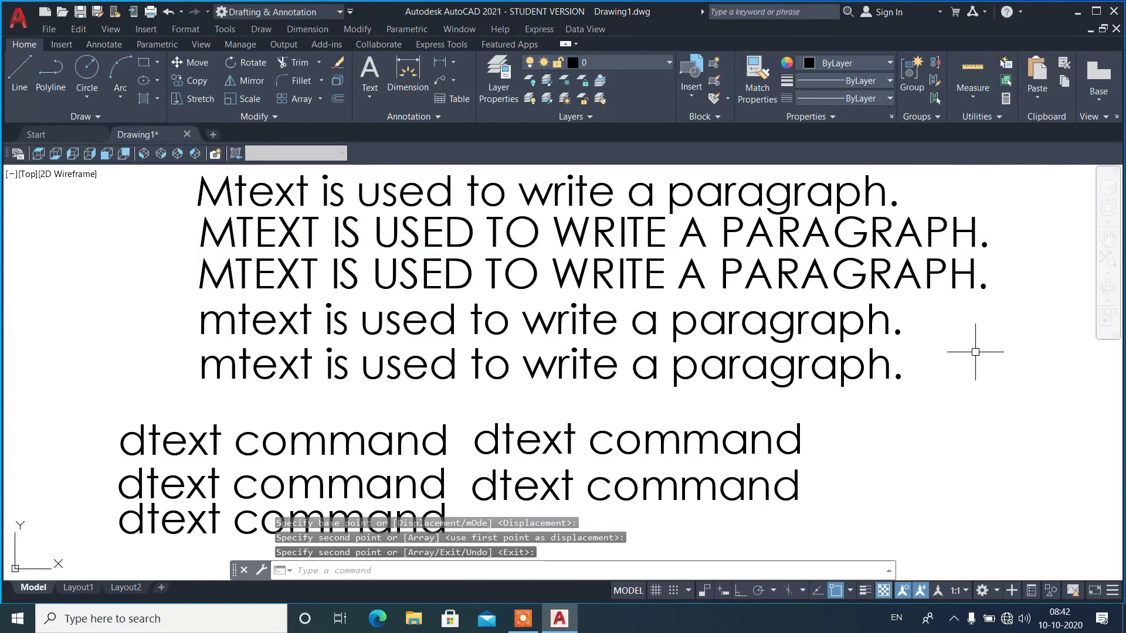
- Change the third mtext line from the top to lowercase with TCASE
{"action": "type", "text": "tcase"}
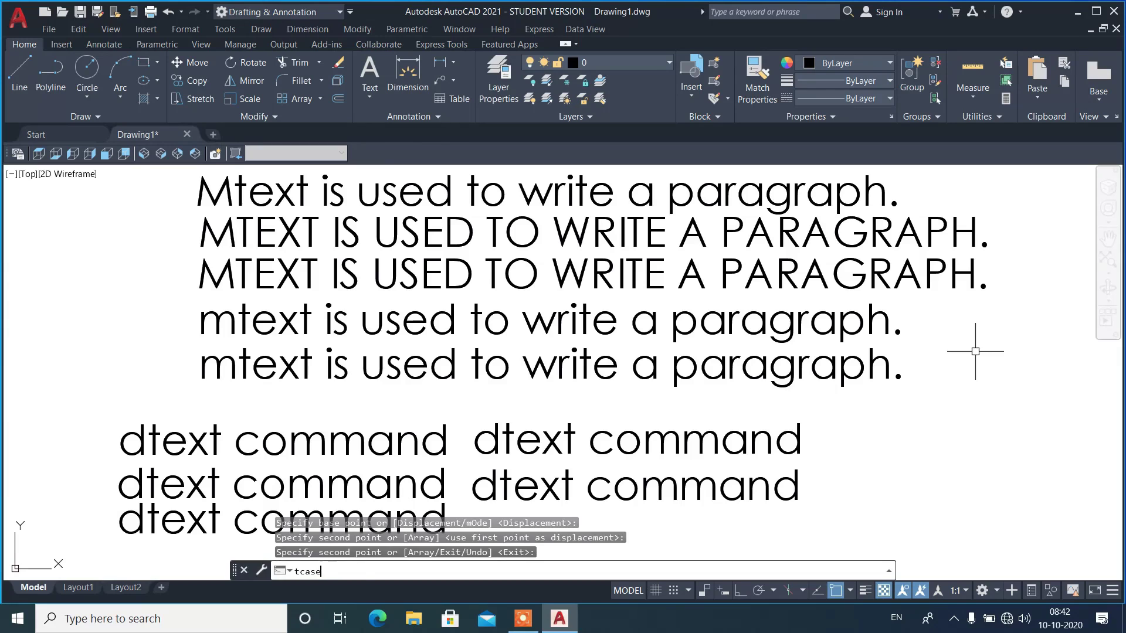
{"action": "key", "text": "Return"}
{"action": "left_click", "coordinate": [761, 255]}
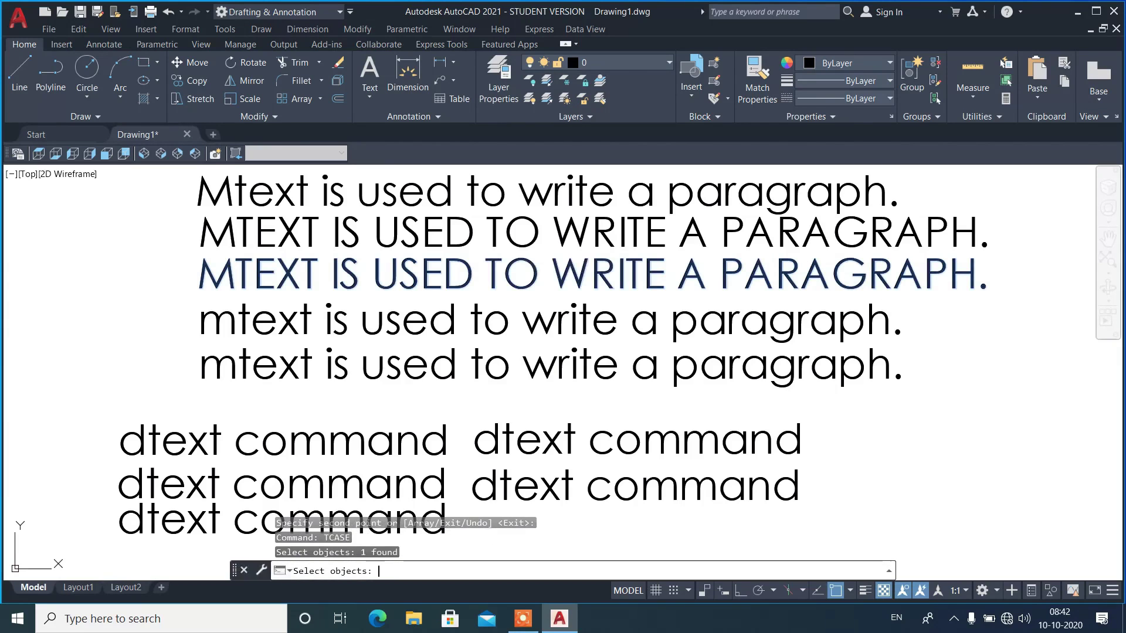
{"action": "key", "text": "Return"}
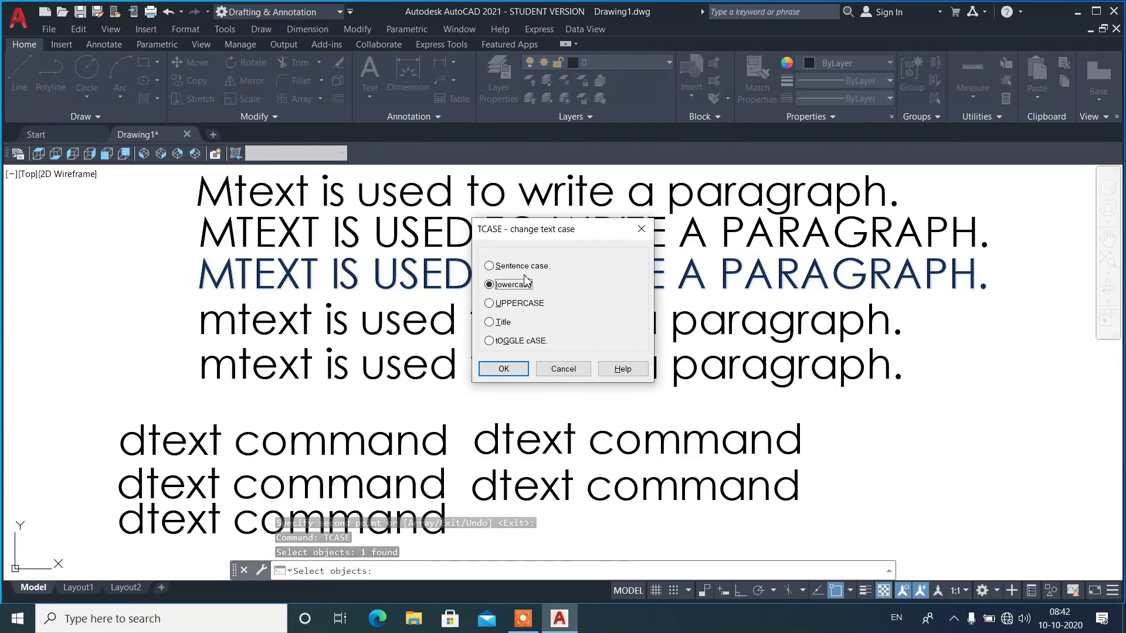
{"action": "left_click", "coordinate": [504, 369]}
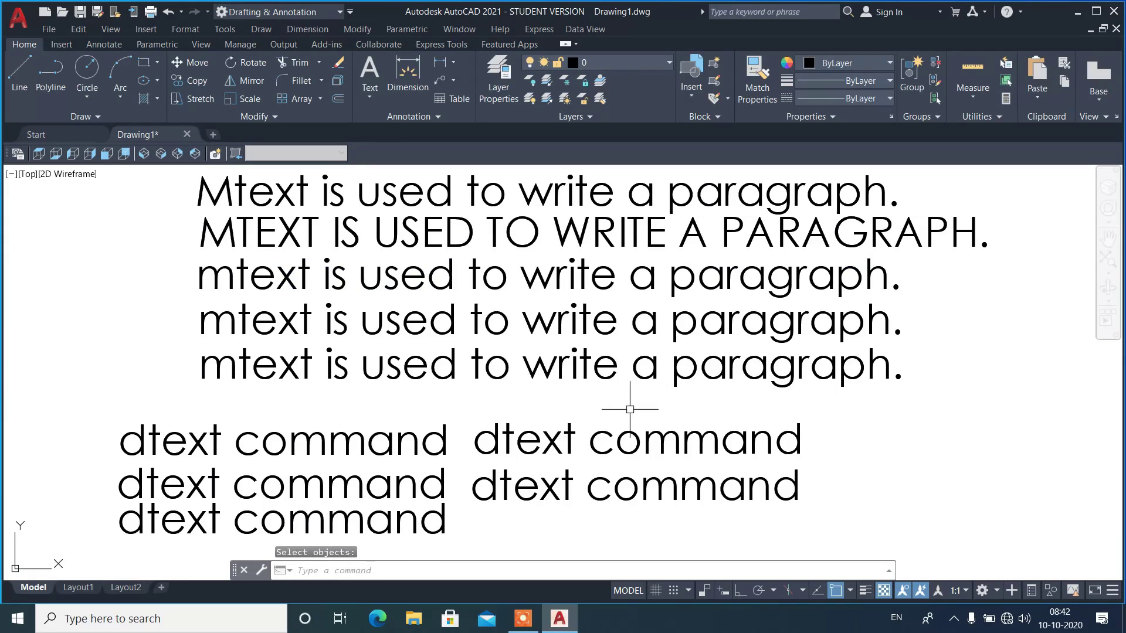
- Change the fourth mtext line from the top to Title case with TCASE
{"action": "key", "text": "Return"}
{"action": "left_click", "coordinate": [610, 314]}
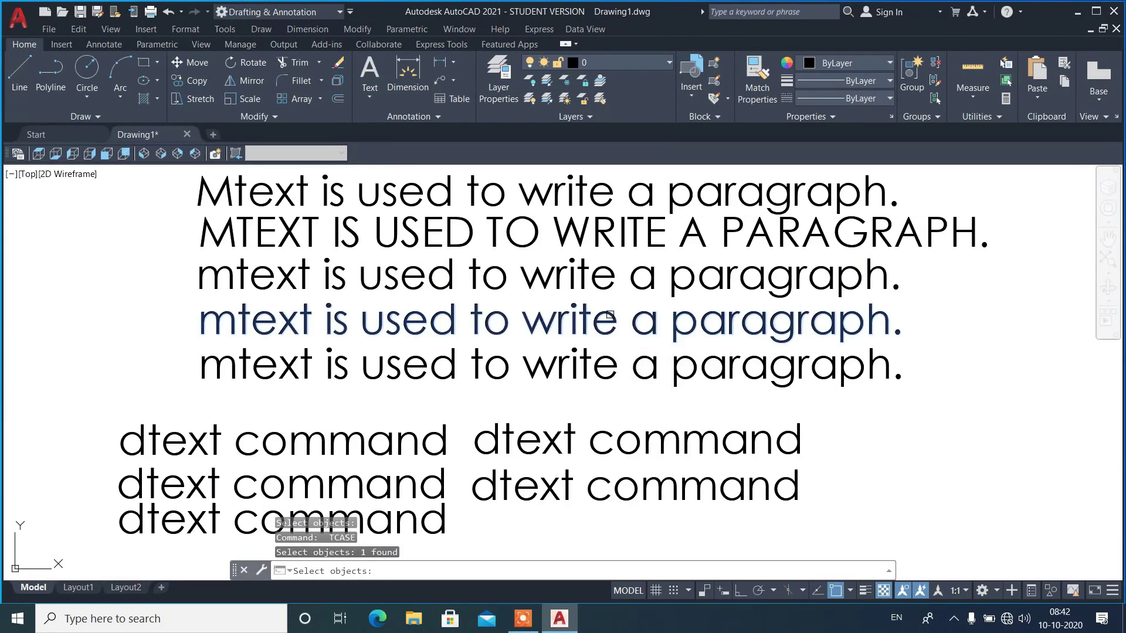
{"action": "key", "text": "Return"}
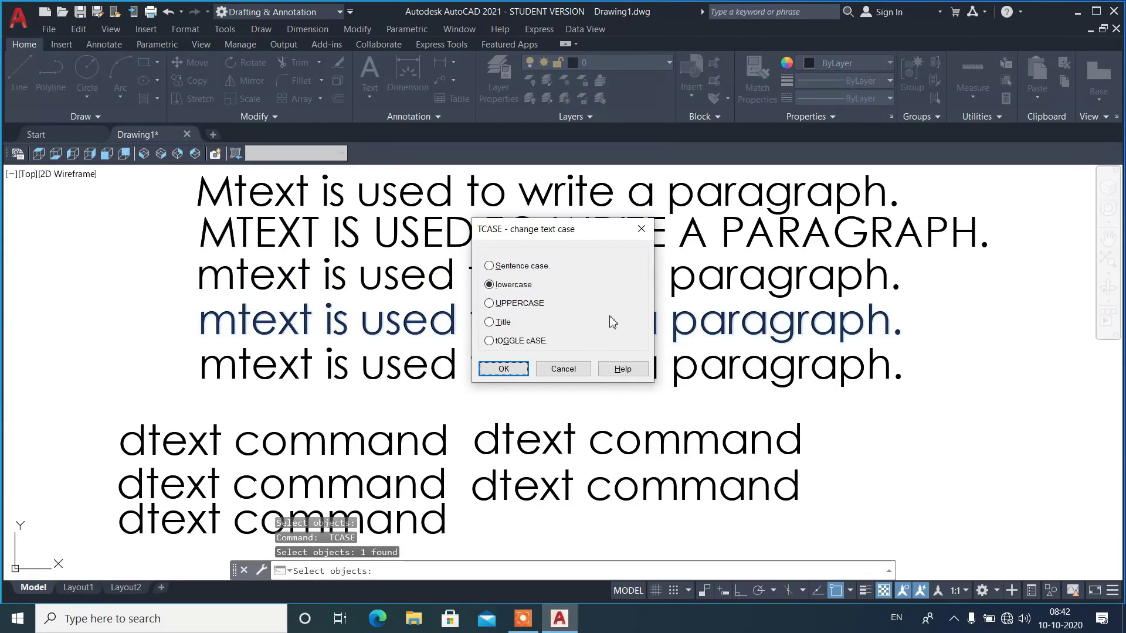
{"action": "left_click", "coordinate": [493, 324]}
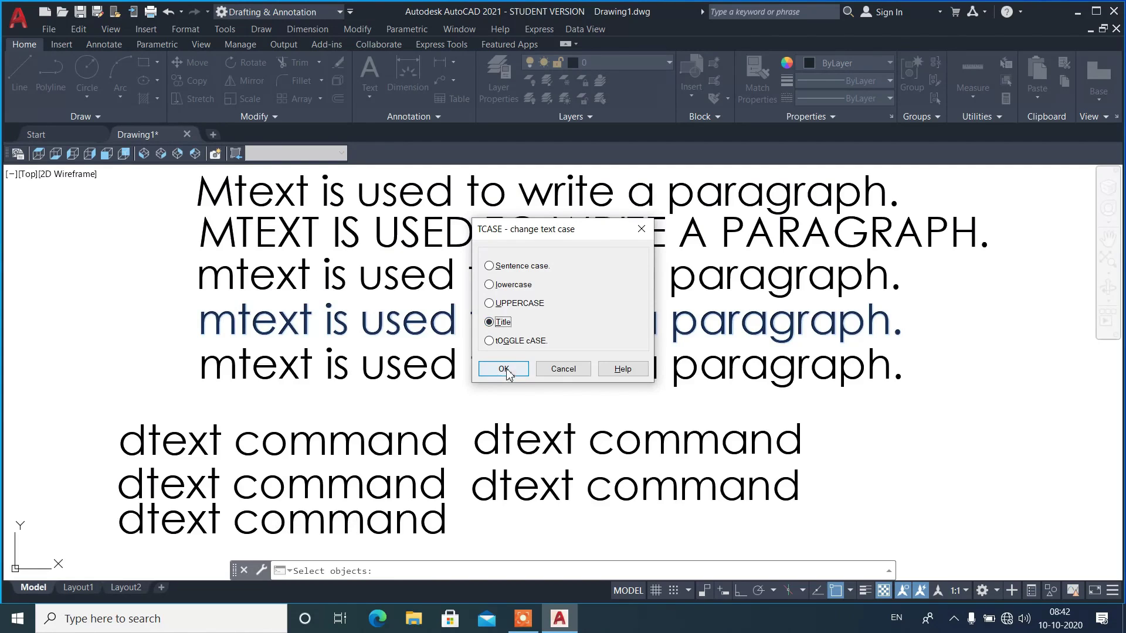
{"action": "left_click", "coordinate": [506, 374]}
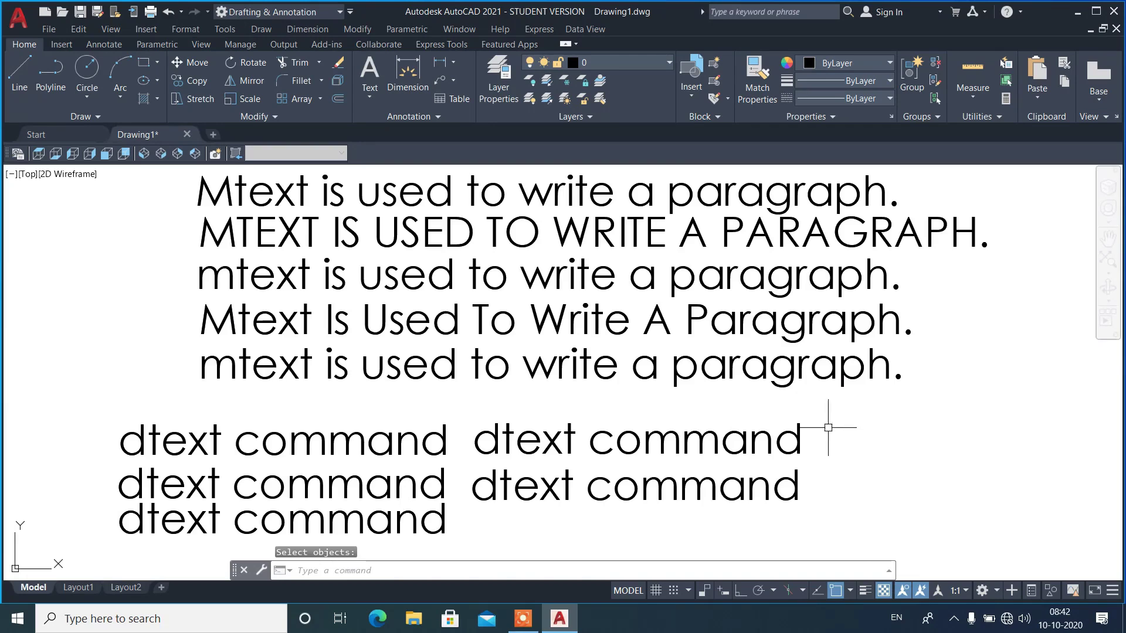
- Erase the bottom mtext line and put a copy of the Title-case line above in its place
{"action": "left_click", "coordinate": [613, 370]}
{"action": "key", "text": "e"}
{"action": "key", "text": "Return"}
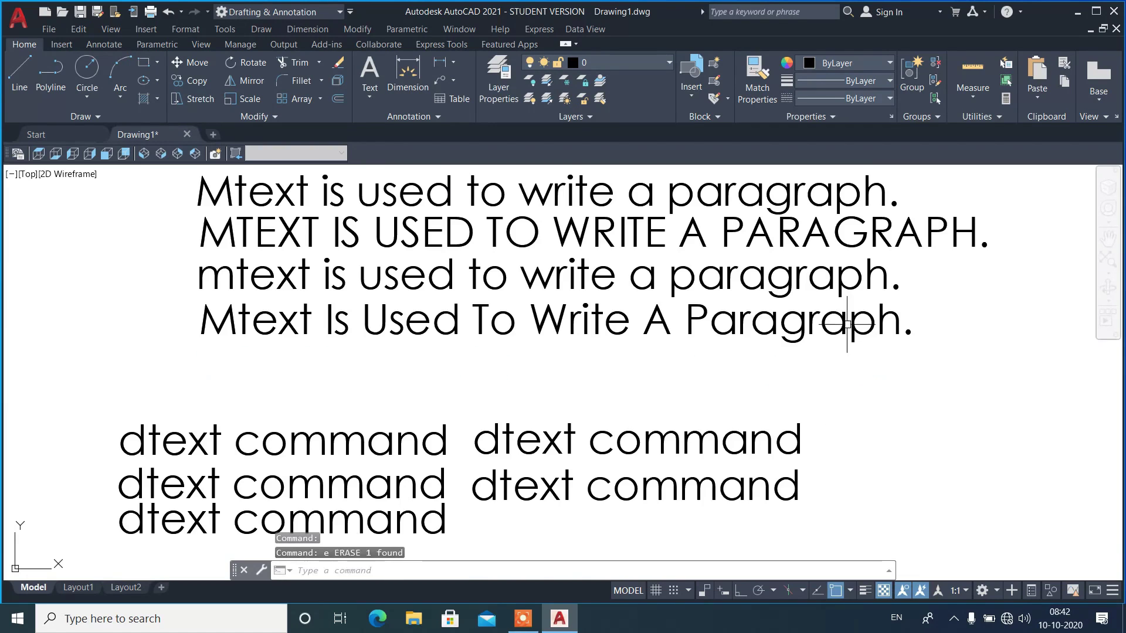
{"action": "left_click", "coordinate": [843, 323]}
{"action": "type", "text": "co"}
{"action": "key", "text": "Return"}
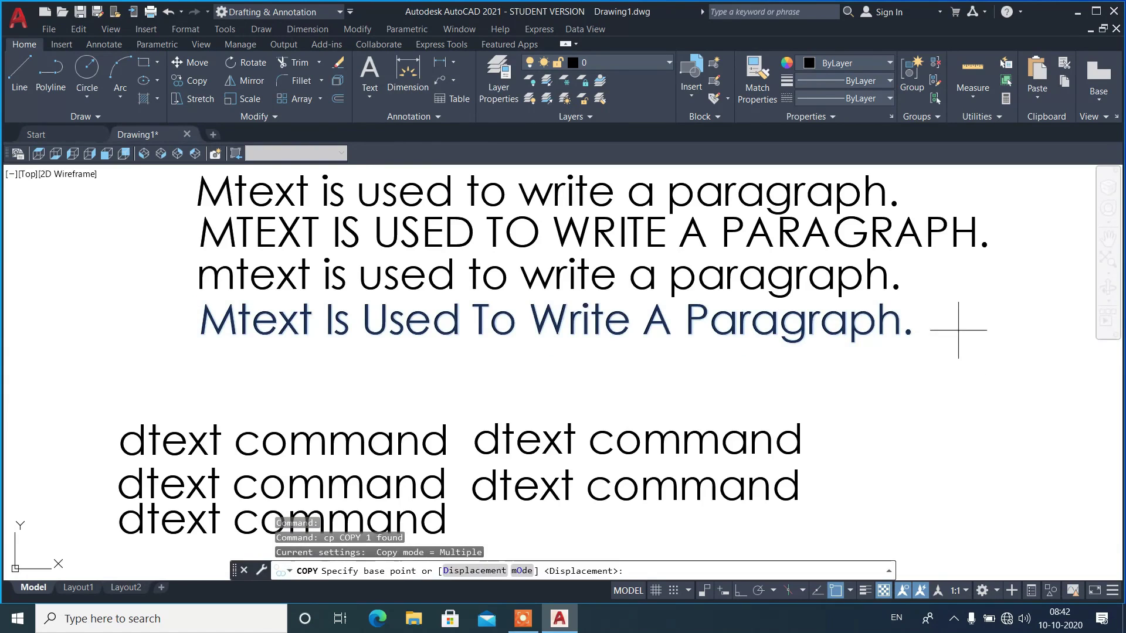
{"action": "left_click", "coordinate": [960, 321]}
{"action": "left_click", "coordinate": [964, 362]}
{"action": "key", "text": "Return"}
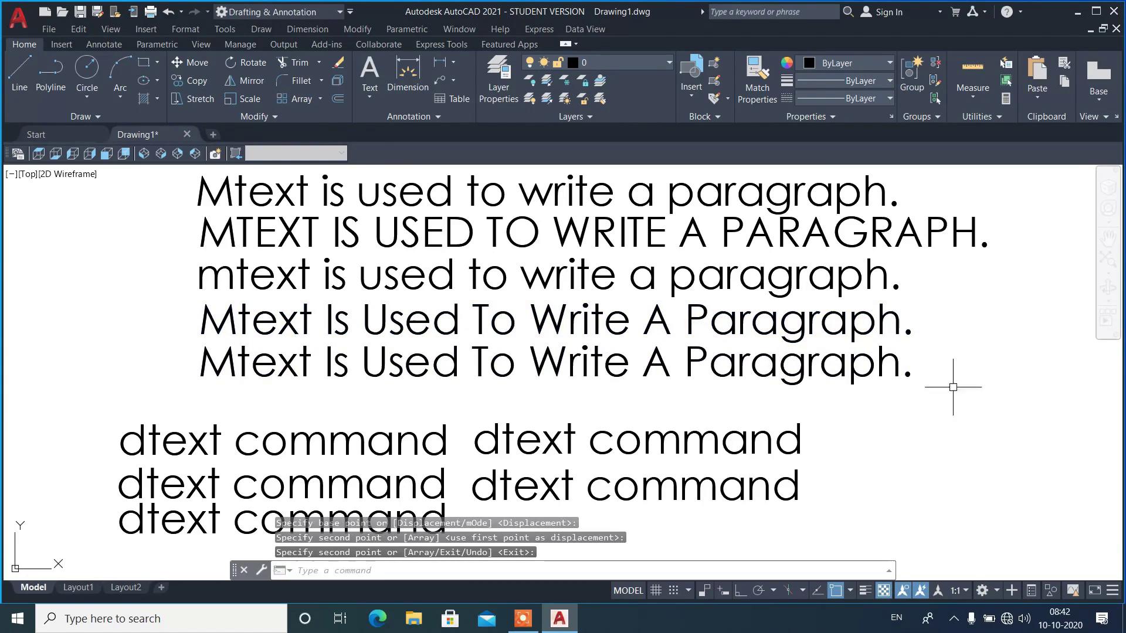
- Change the bottom mtext line to tOGGLE cASE with TCASE
{"action": "type", "text": "tcase"}
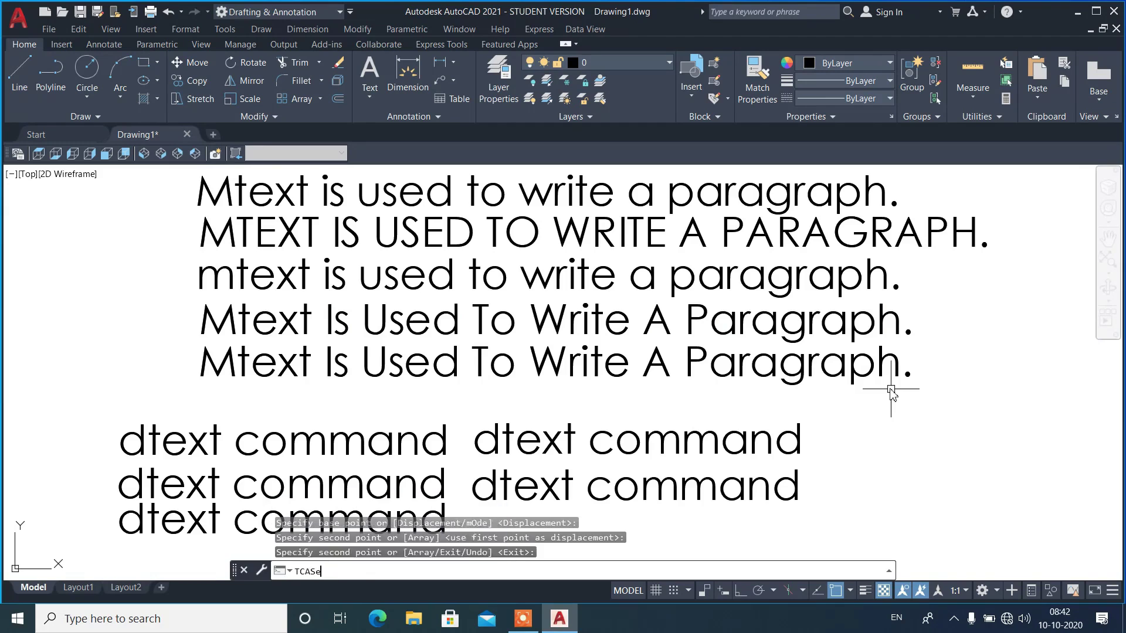
{"action": "key", "text": "Return"}
{"action": "left_click", "coordinate": [732, 350]}
{"action": "key", "text": "Return"}
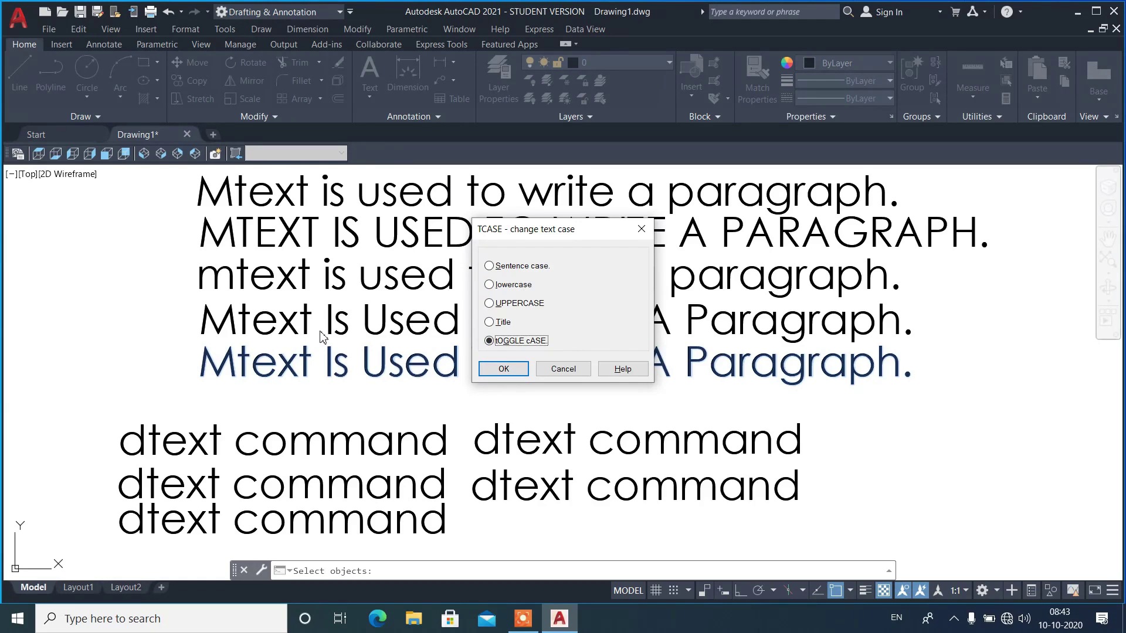
{"action": "left_click", "coordinate": [492, 370]}
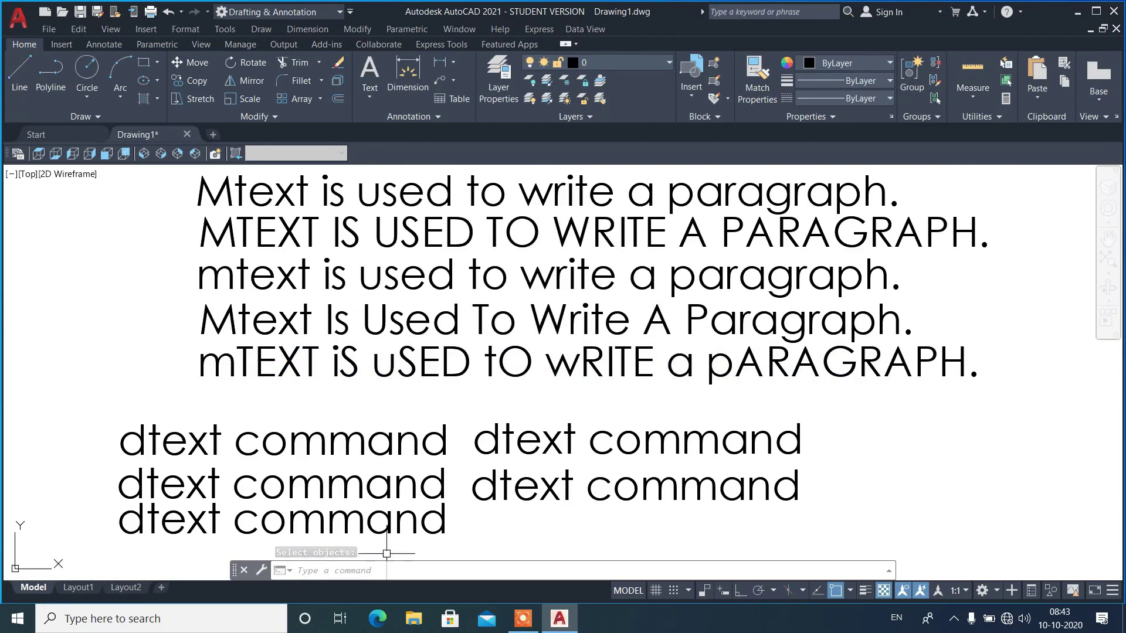
- Change the top "dtext command" text of the first column to sentence case with TCASE
{"action": "scroll", "coordinate": [571, 257], "scroll_direction": "down", "scroll_amount": 2}
{"action": "scroll", "coordinate": [365, 411], "scroll_direction": "up", "scroll_amount": 2}
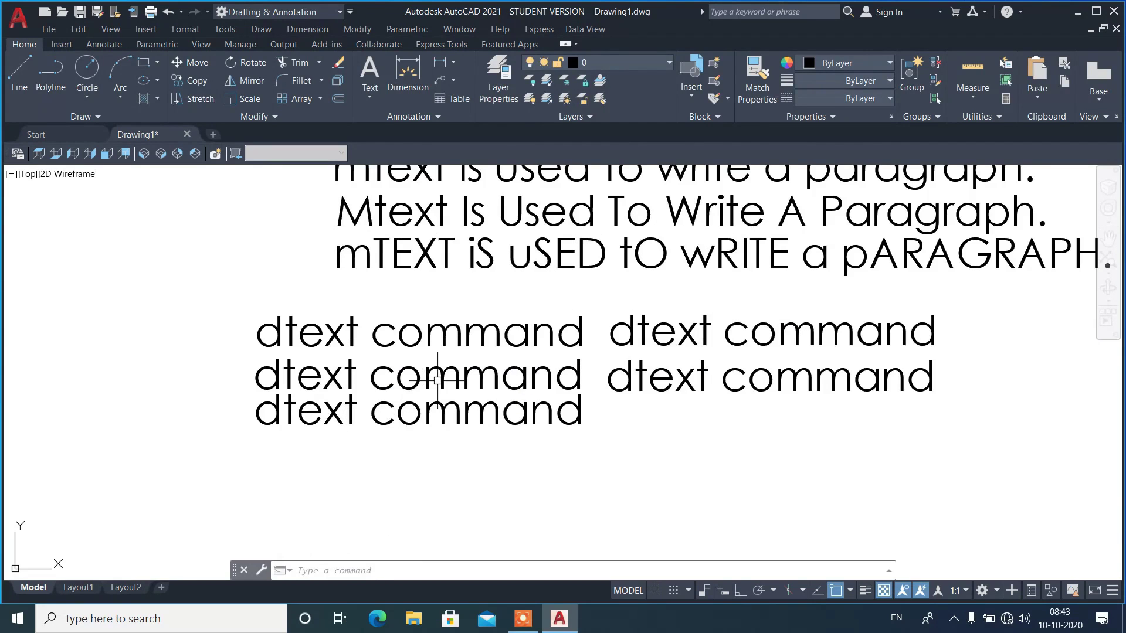
{"action": "type", "text": "tcase"}
{"action": "key", "text": "Return"}
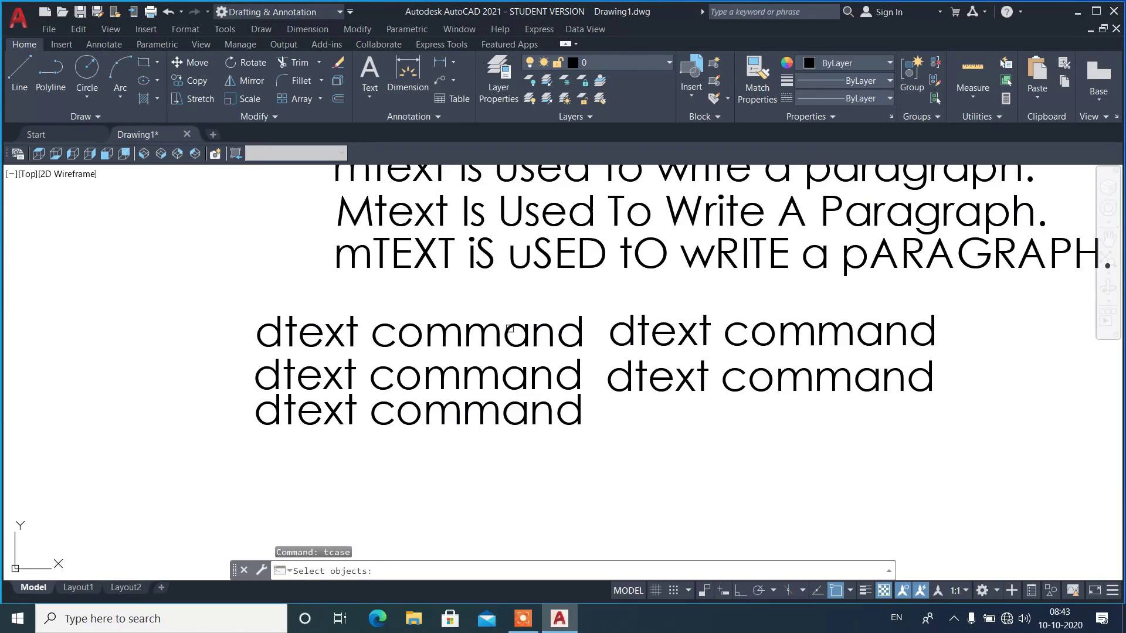
{"action": "left_click", "coordinate": [510, 329]}
{"action": "key", "text": "Return"}
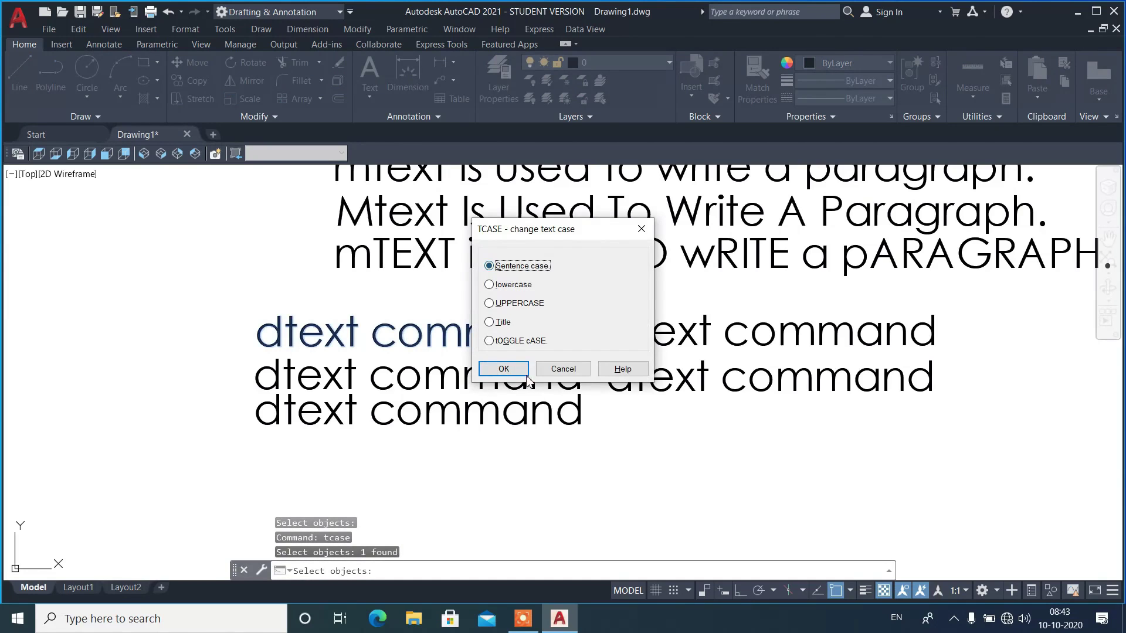
{"action": "left_click", "coordinate": [516, 374]}
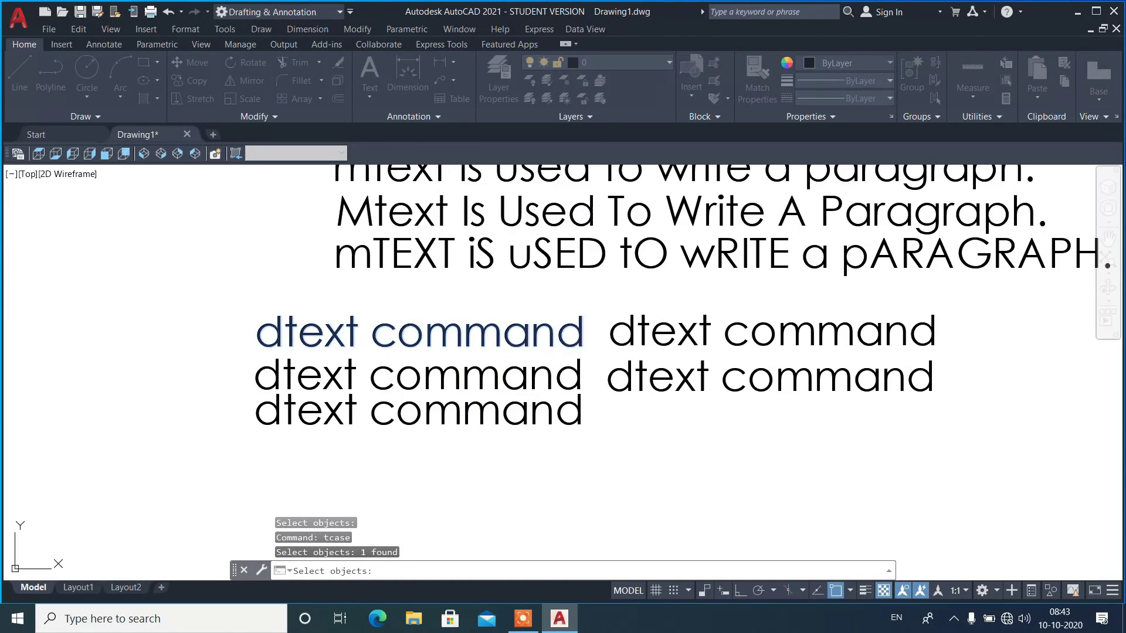
- Erase the four lowercase "dtext command" copies, leaving only the sentence-case one
{"action": "left_click", "coordinate": [497, 375]}
{"action": "type", "text": "e"}
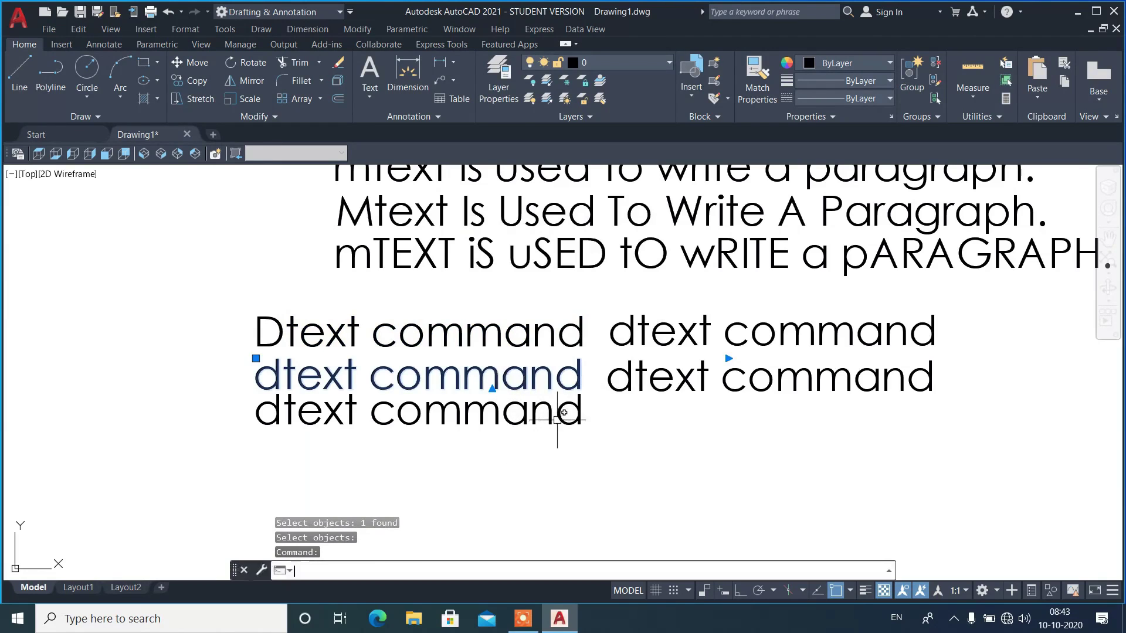
{"action": "key", "text": "Return"}
{"action": "left_click", "coordinate": [658, 390]}
{"action": "key", "text": "Delete"}
{"action": "left_click", "coordinate": [799, 394]}
{"action": "left_click", "coordinate": [743, 300]}
{"action": "key", "text": "Delete"}
{"action": "left_click", "coordinate": [569, 407]}
{"action": "type", "text": "e"}
{"action": "key", "text": "Return"}
- Copy the "Dtext command" text twice, stacked directly below the original
{"action": "type", "text": "co"}
{"action": "key", "text": "Return"}
{"action": "left_click", "coordinate": [558, 341]}
{"action": "key", "text": "Return"}
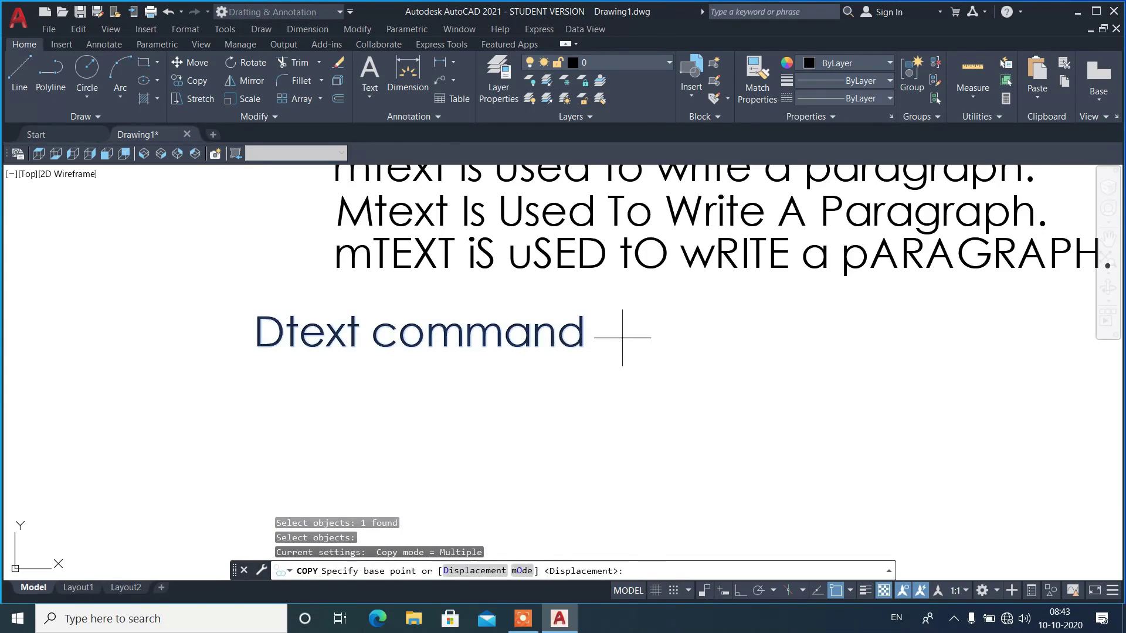
{"action": "left_click", "coordinate": [631, 334]}
{"action": "left_click", "coordinate": [632, 382]}
{"action": "left_click", "coordinate": [632, 431]}
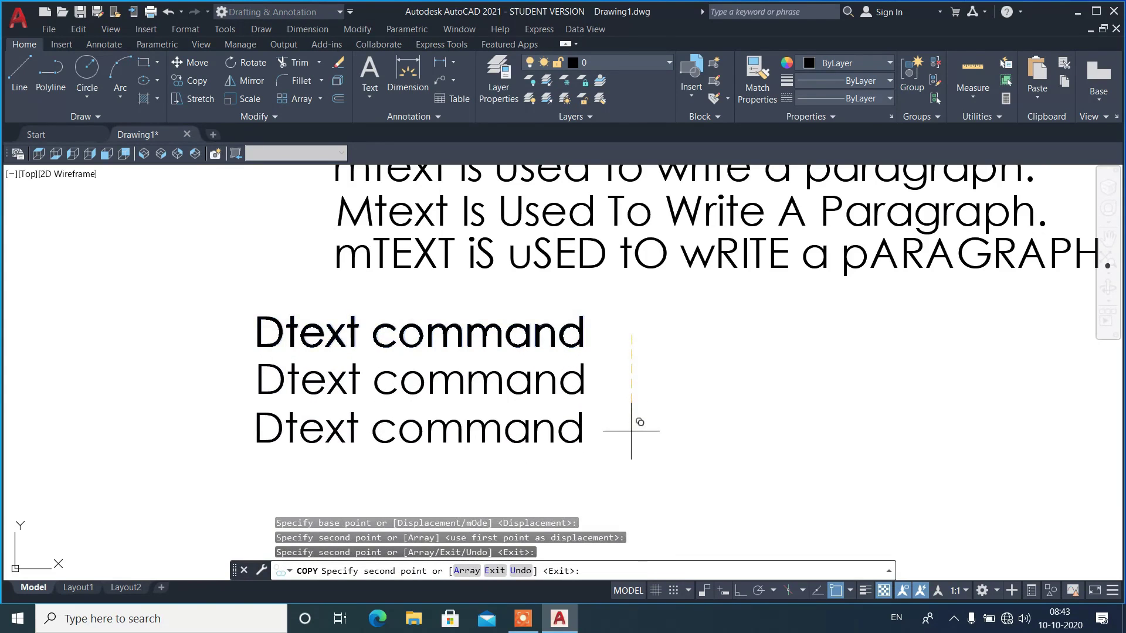
{"action": "key", "text": "Return"}
- Change the middle "Dtext command" text to lowercase with TCASE
{"action": "type", "text": "tcase"}
{"action": "key", "text": "Return"}
{"action": "left_click", "coordinate": [628, 404]}
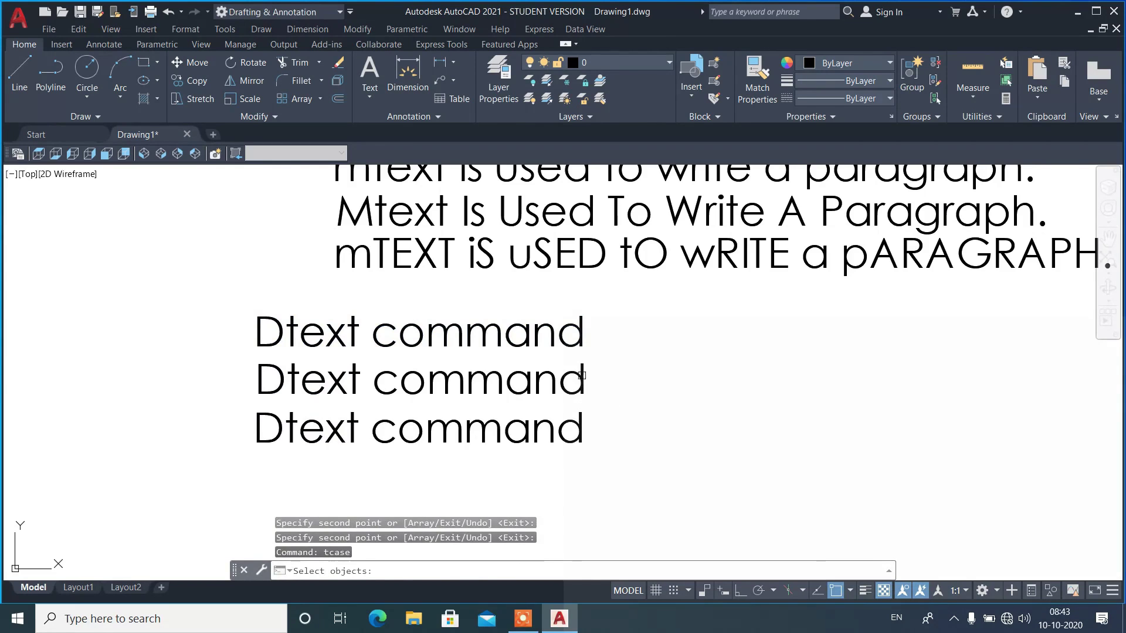
{"action": "left_click", "coordinate": [572, 376]}
{"action": "key", "text": "Return"}
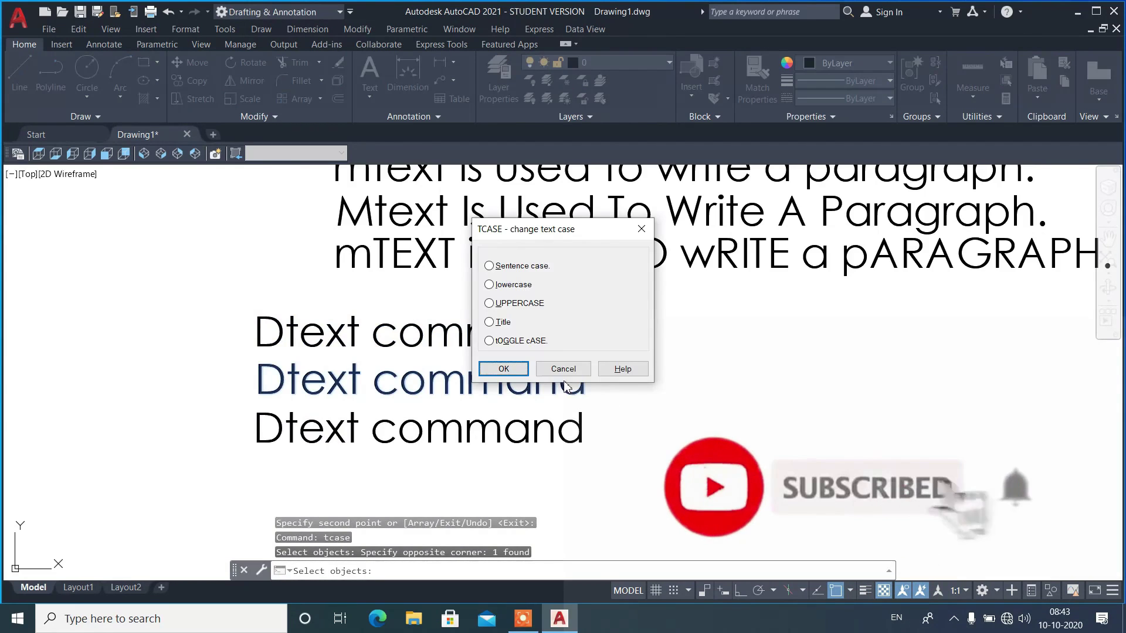
{"action": "left_click", "coordinate": [489, 286]}
{"action": "left_click", "coordinate": [503, 369]}
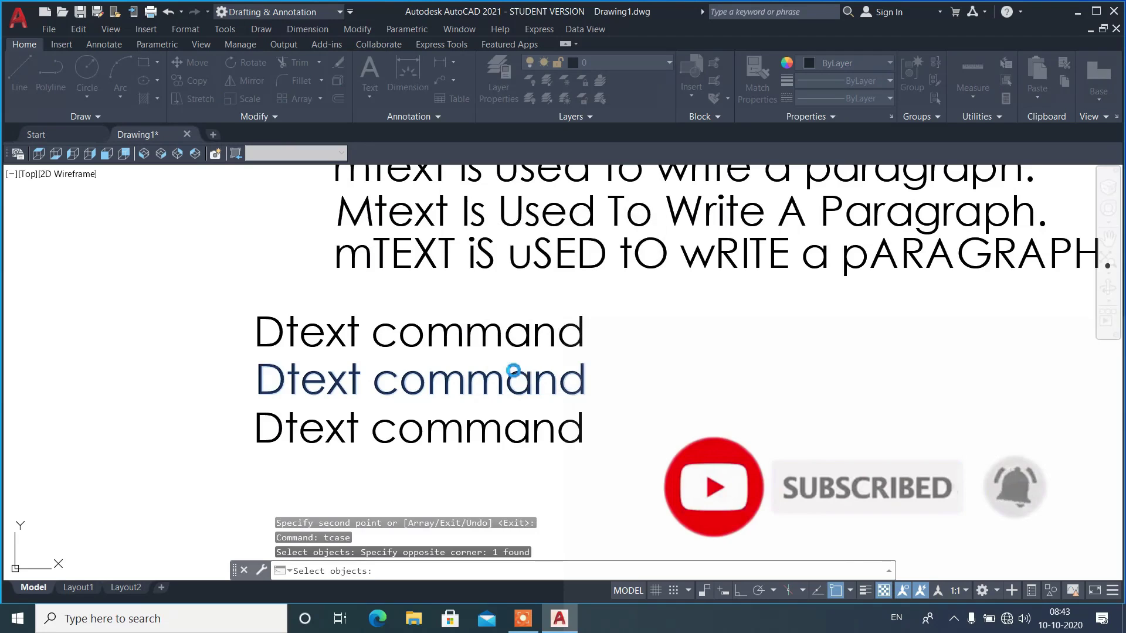
- Change the bottom "Dtext command" text to UPPERCASE with TCASE
{"action": "key", "text": "Return"}
{"action": "left_click", "coordinate": [585, 419]}
{"action": "key", "text": "Return"}
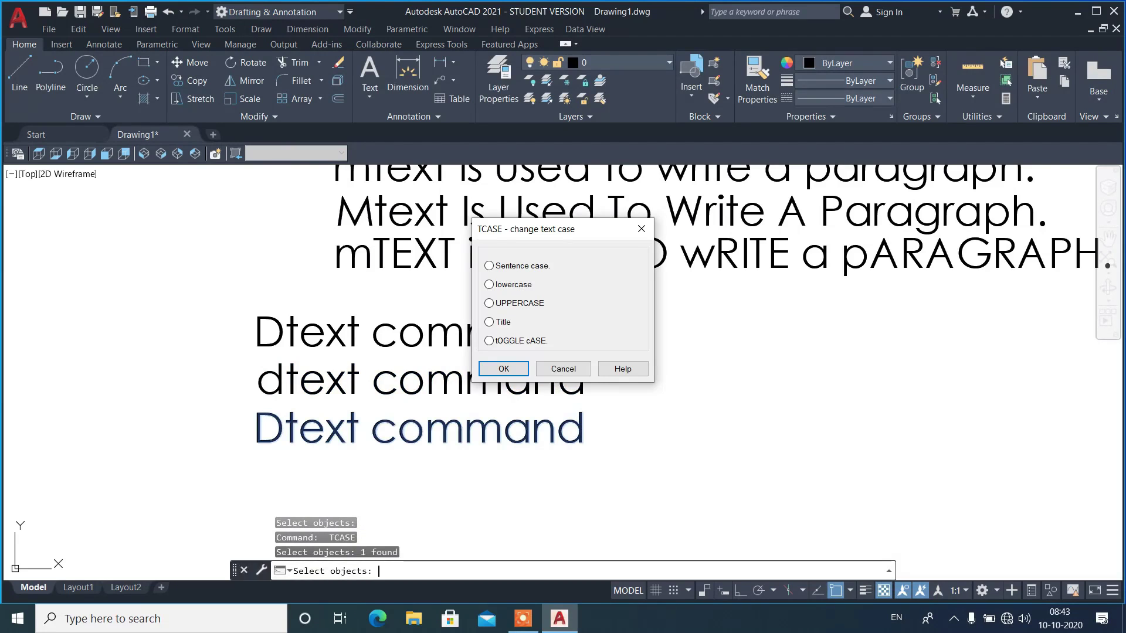
{"action": "left_click", "coordinate": [503, 368]}
- Copy the lowercase "dtext command" text to the empty space beside the top dtext line
{"action": "left_click", "coordinate": [604, 356]}
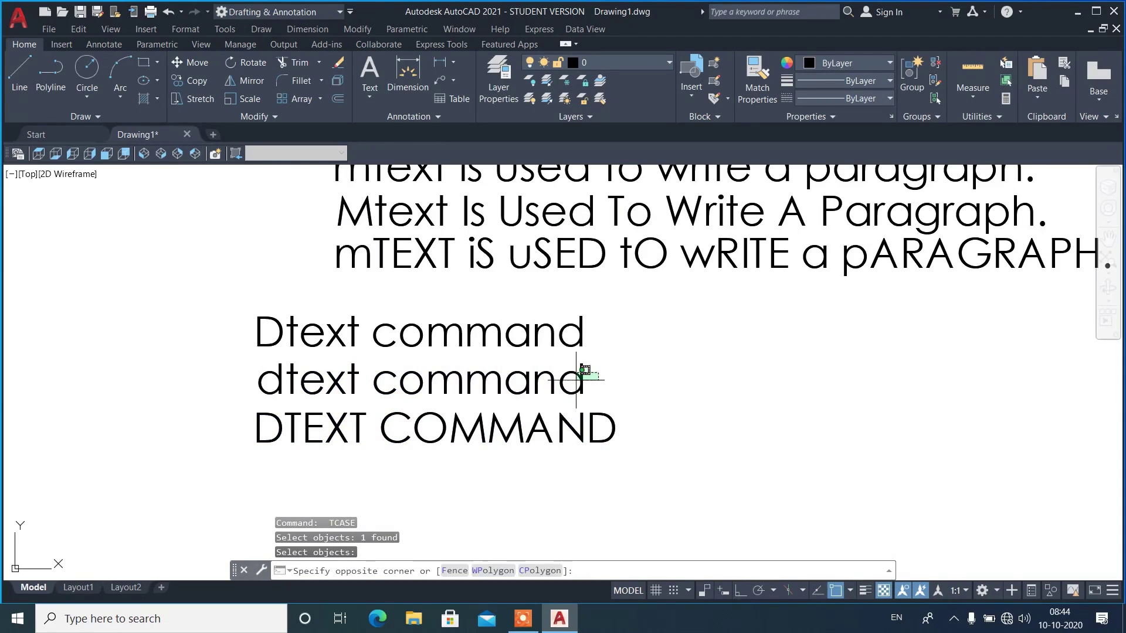
{"action": "left_click", "coordinate": [538, 416]}
{"action": "type", "text": "cp"}
{"action": "key", "text": "Return"}
{"action": "left_click", "coordinate": [730, 412]}
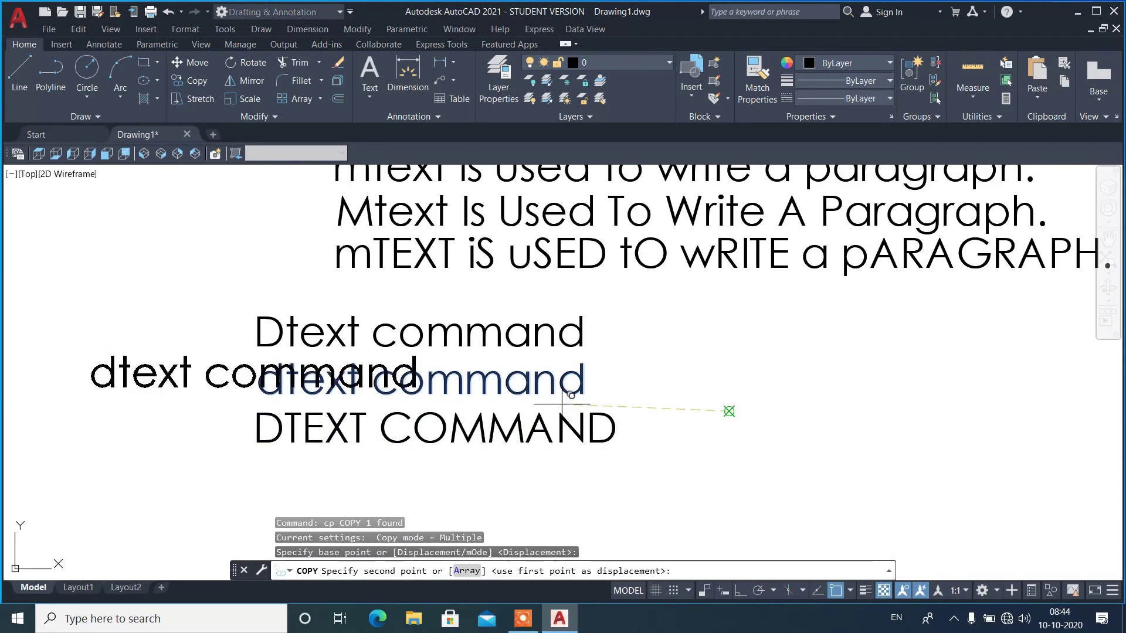
{"action": "left_click", "coordinate": [1096, 368]}
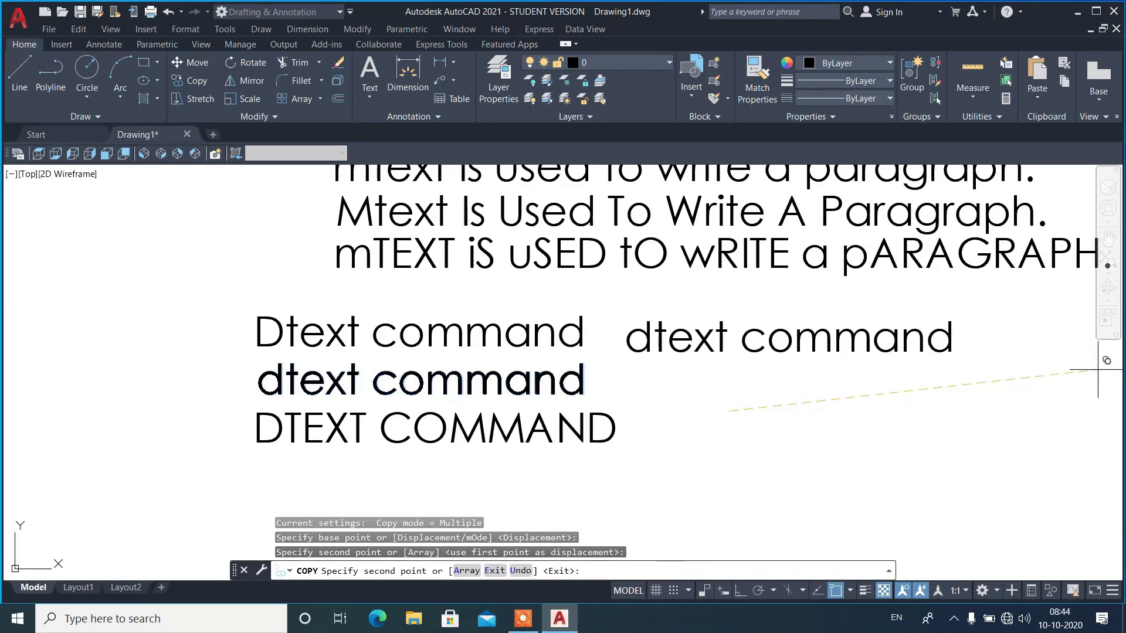
{"action": "key", "text": "Return"}
- Change the copied lowercase "dtext command" text beside the top dtext line to Title case with TCASE
{"action": "type", "text": "tca"}
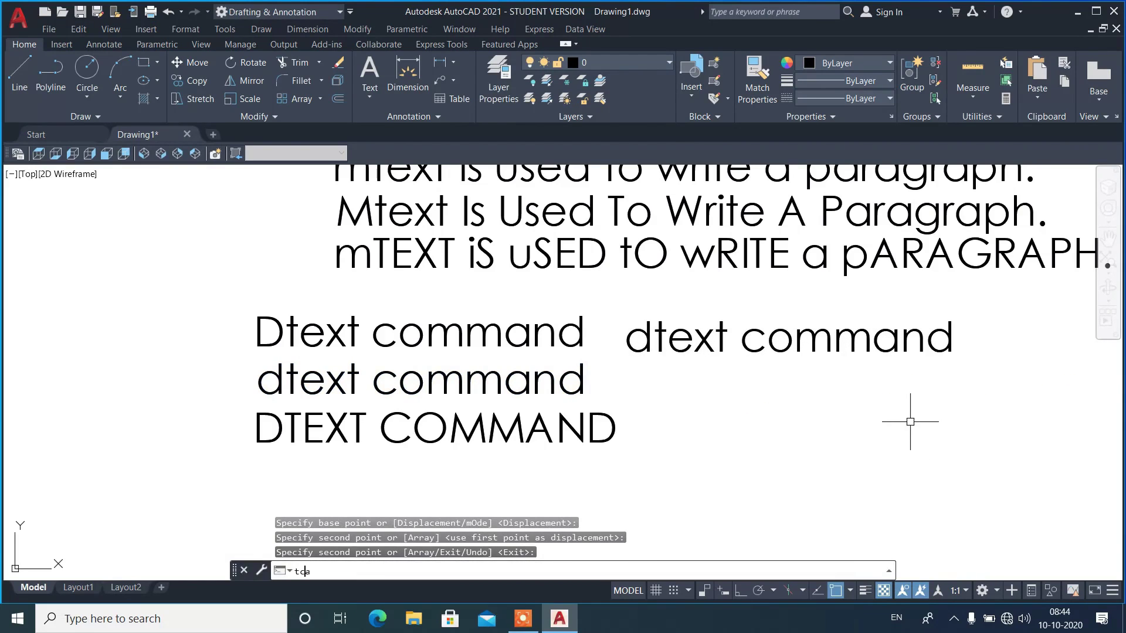
{"action": "type", "text": "se"}
{"action": "key", "text": "Return"}
{"action": "left_click", "coordinate": [794, 355]}
{"action": "key", "text": "Return"}
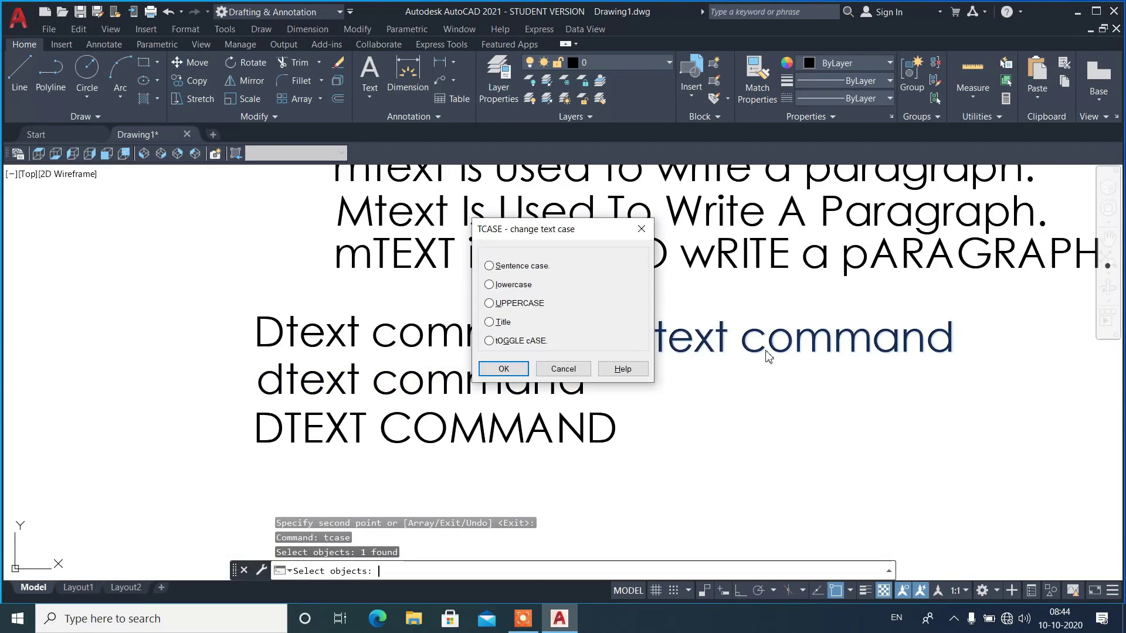
{"action": "left_click", "coordinate": [518, 303]}
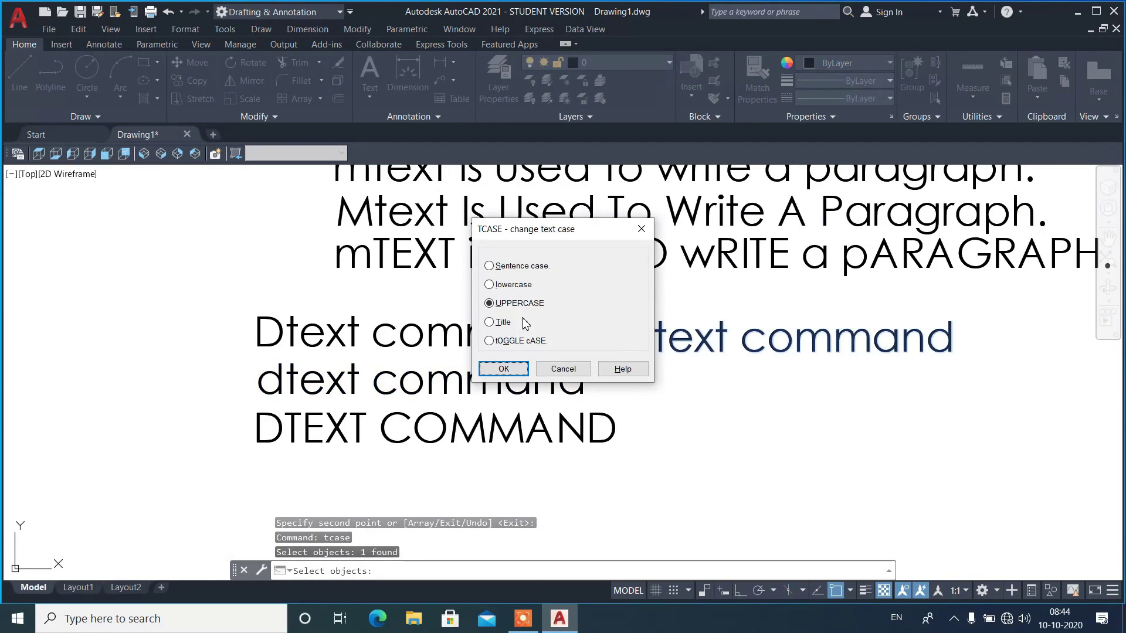
{"action": "left_click", "coordinate": [503, 369]}
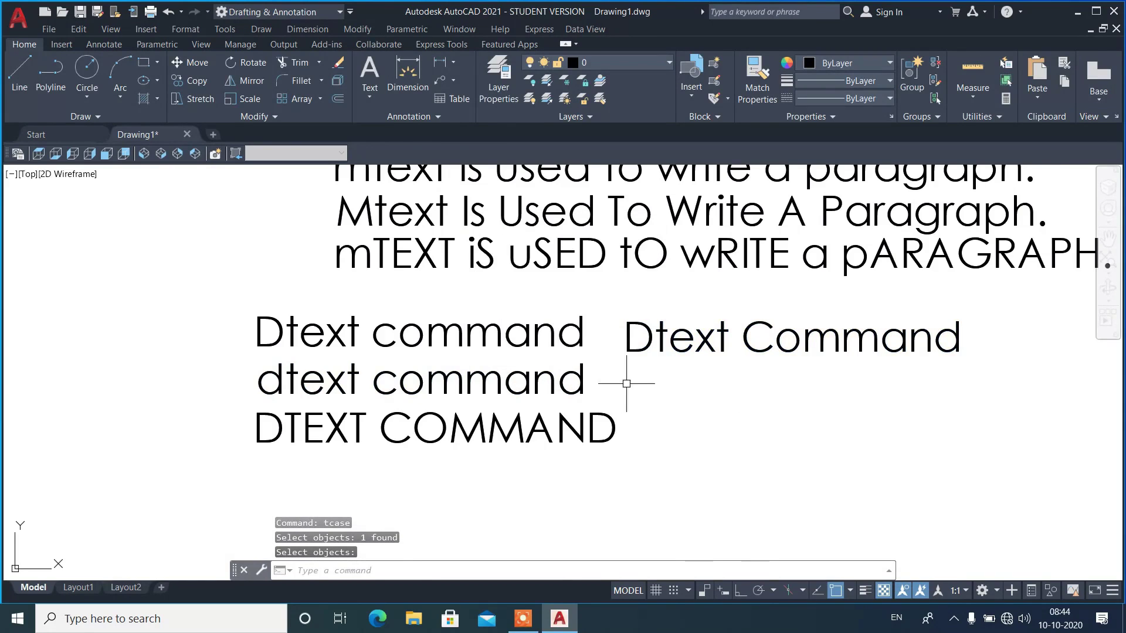
- Copy the title-case "Dtext Command" text once, directly below itself
{"action": "left_click", "coordinate": [700, 314]}
{"action": "type", "text": "cp"}
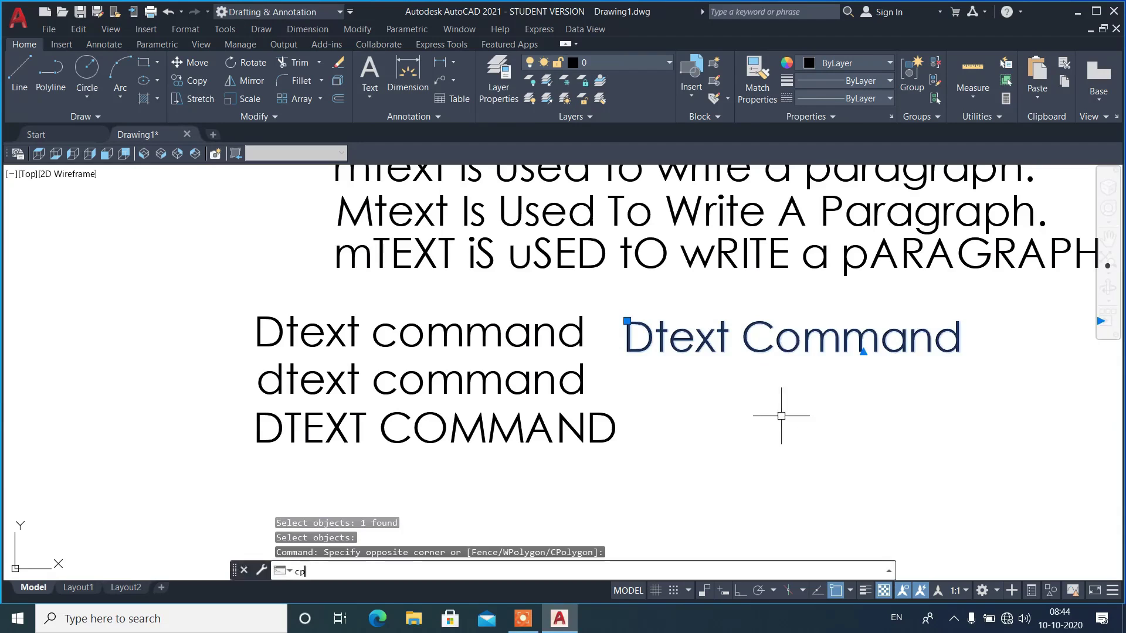
{"action": "key", "text": "Return"}
{"action": "left_click", "coordinate": [762, 402]}
{"action": "left_click", "coordinate": [771, 455]}
{"action": "key", "text": "Return"}
- Change the lower copy of "Dtext Command" to tOGGLE cASE with TCASE
{"action": "type", "text": "tcase"}
{"action": "key", "text": "Return"}
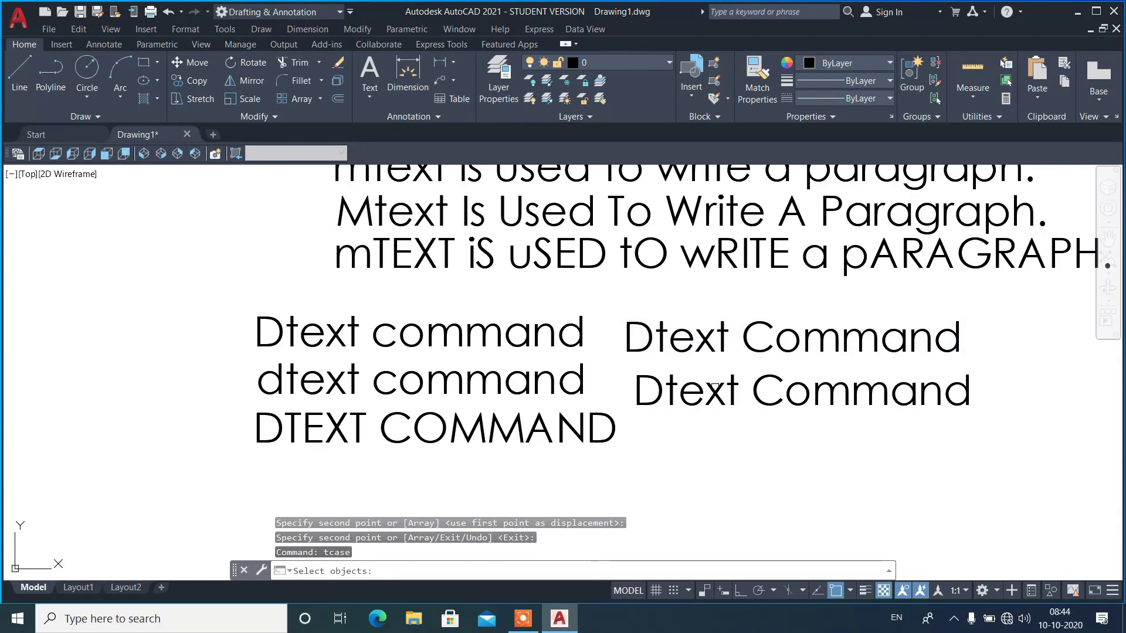
{"action": "left_click", "coordinate": [695, 396]}
{"action": "key", "text": "Return"}
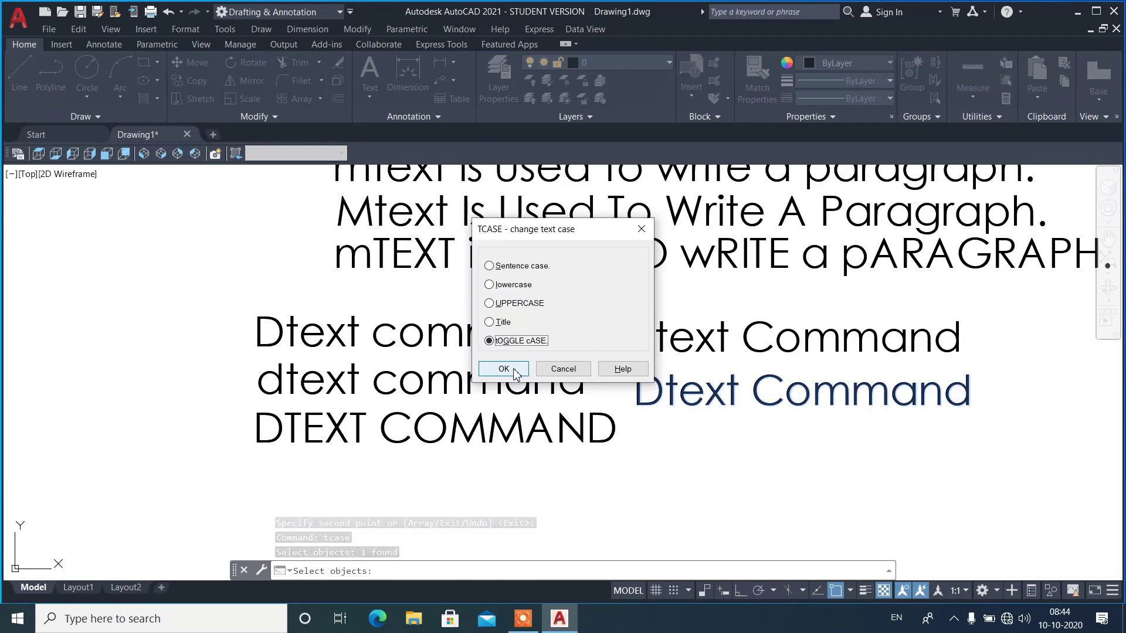
{"action": "left_click", "coordinate": [515, 371]}
{"action": "scroll", "coordinate": [734, 390], "scroll_direction": "down", "scroll_amount": 5}
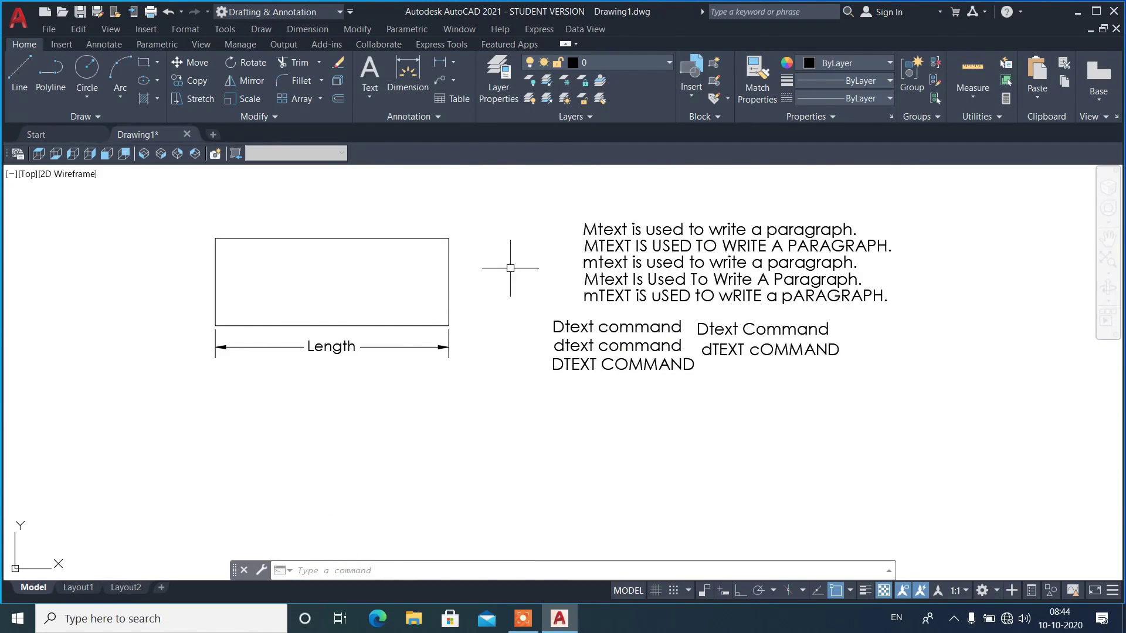
- Change the "Length" dimension text below the rectangle to UPPERCASE with TCASE
{"action": "scroll", "coordinate": [222, 267], "scroll_direction": "up", "scroll_amount": 4}
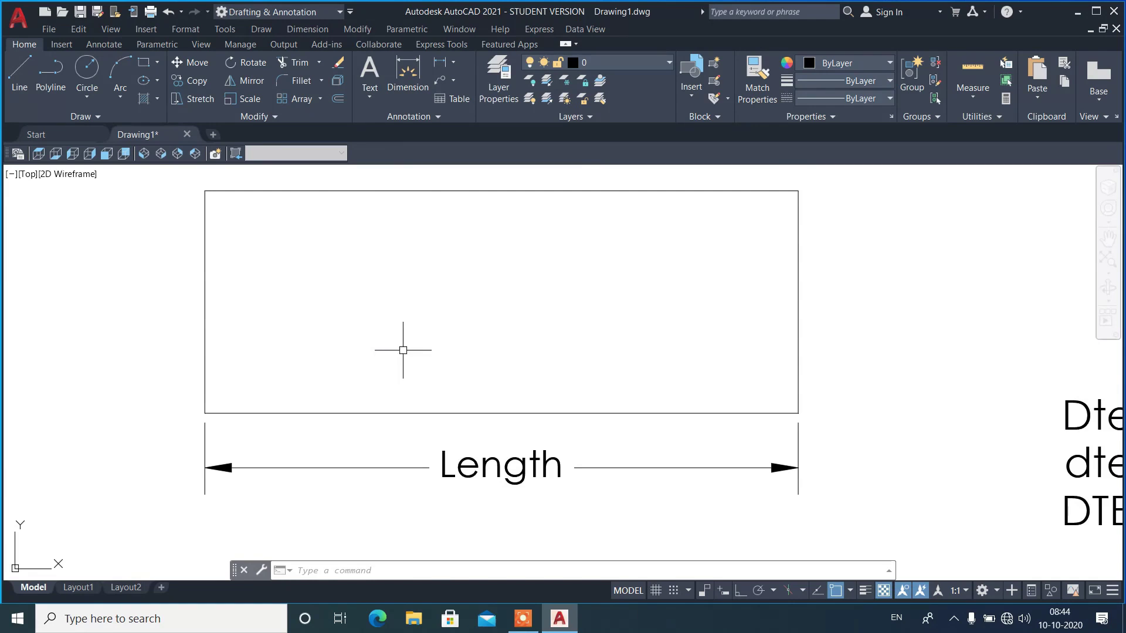
{"action": "type", "text": "case"}
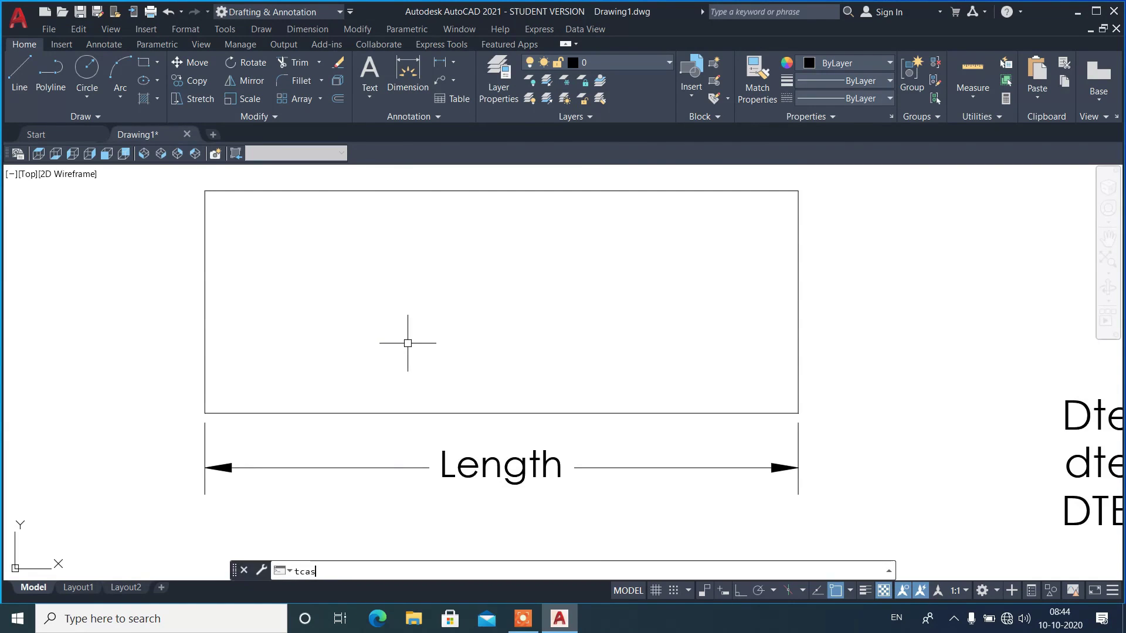
{"action": "key", "text": "Return"}
{"action": "left_click", "coordinate": [492, 457]}
{"action": "key", "text": "Return"}
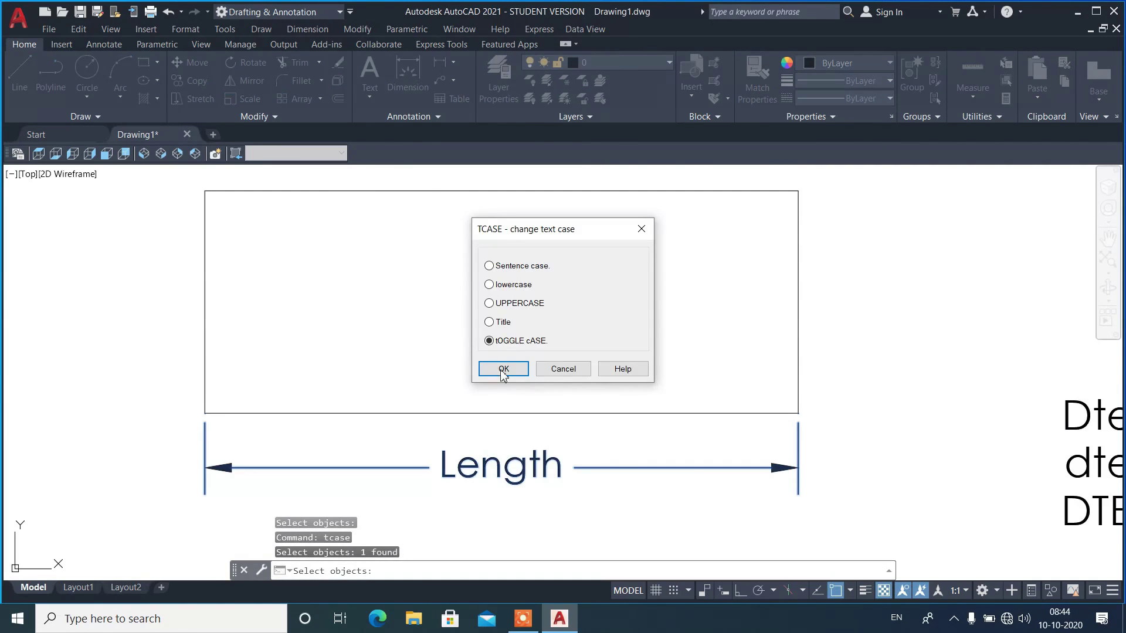
{"action": "left_click", "coordinate": [510, 304]}
{"action": "left_click", "coordinate": [503, 368]}
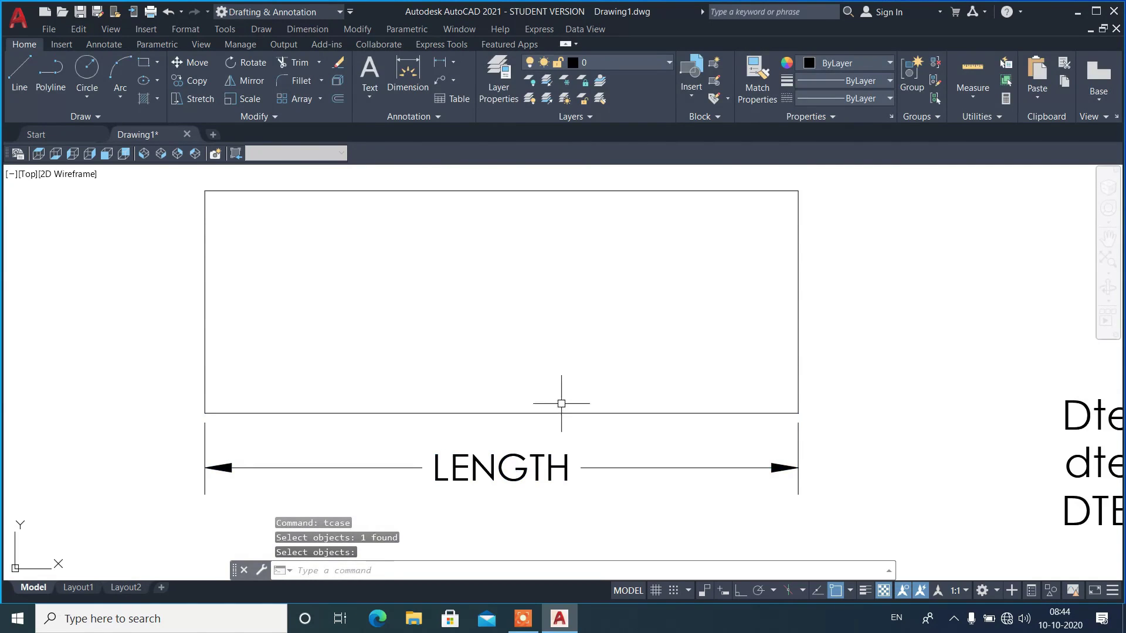
- Change the rectangle's dimension text to lowercase with TCASE
{"action": "left_click", "coordinate": [529, 454]}
{"action": "key", "text": "Return"}
{"action": "left_click", "coordinate": [503, 286]}
{"action": "left_click", "coordinate": [504, 370]}
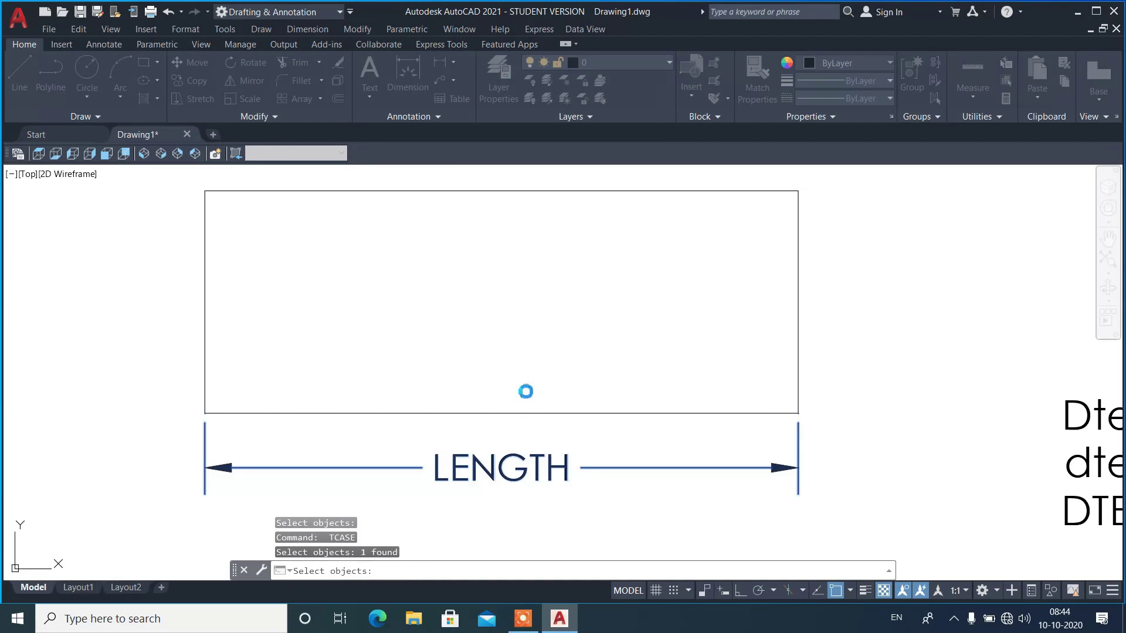
- Apply the tOGGLE cASE option of TCASE to the rectangle's dimension text
{"action": "key", "text": "Return"}
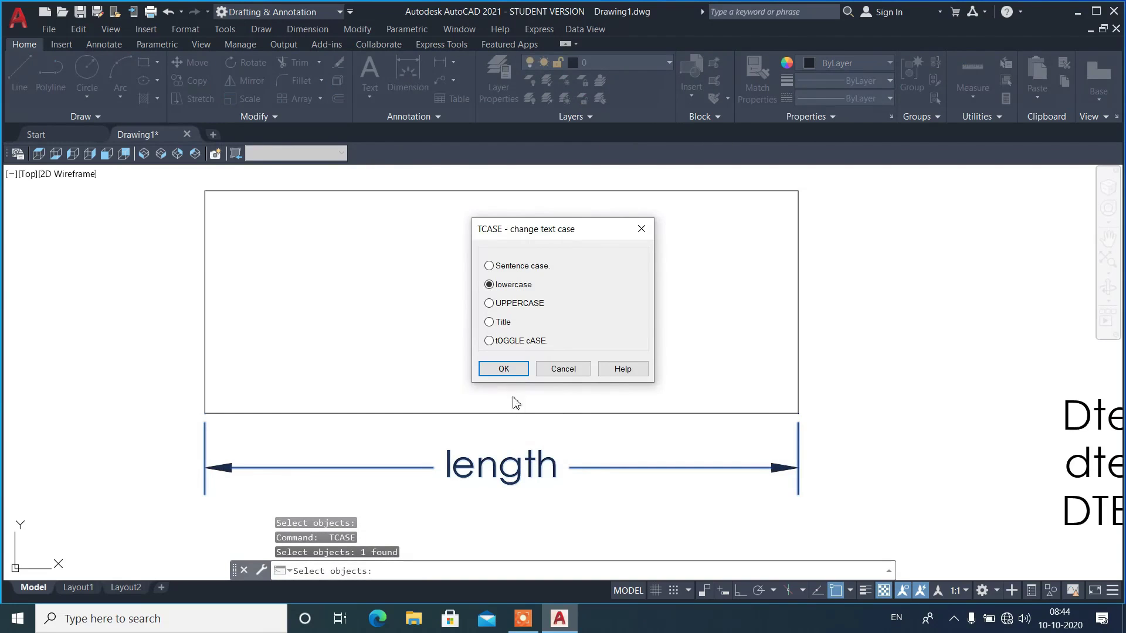
{"action": "left_click", "coordinate": [517, 345]}
{"action": "left_click", "coordinate": [514, 370]}
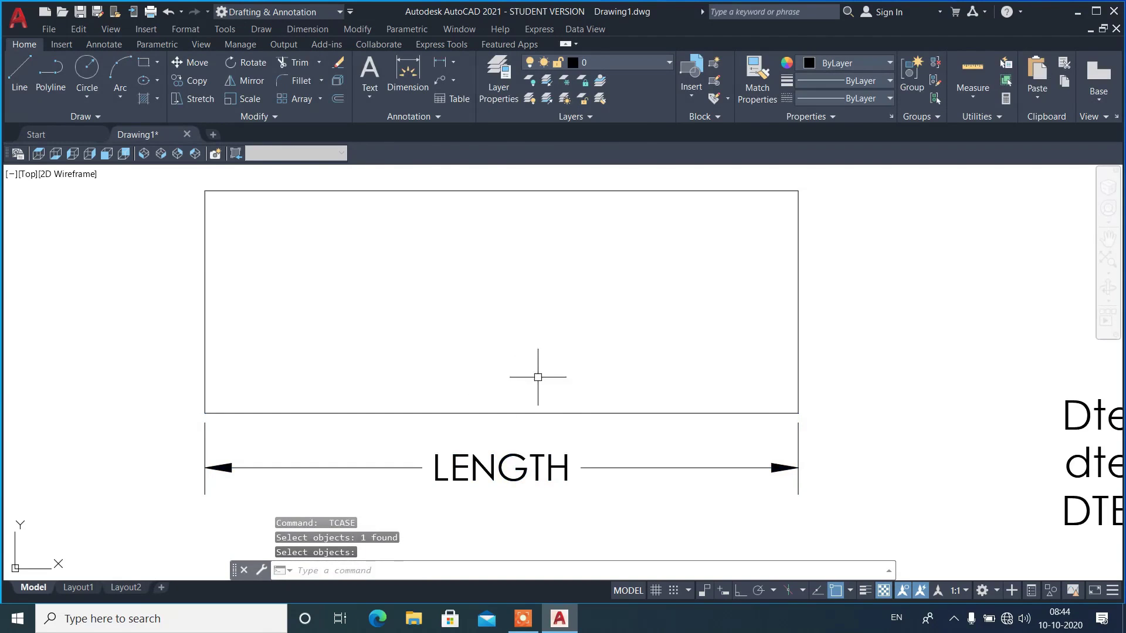
- Change the rectangle's dimension text with TCASE so that it reads "Length"
{"action": "left_click", "coordinate": [550, 448]}
{"action": "key", "text": "Return"}
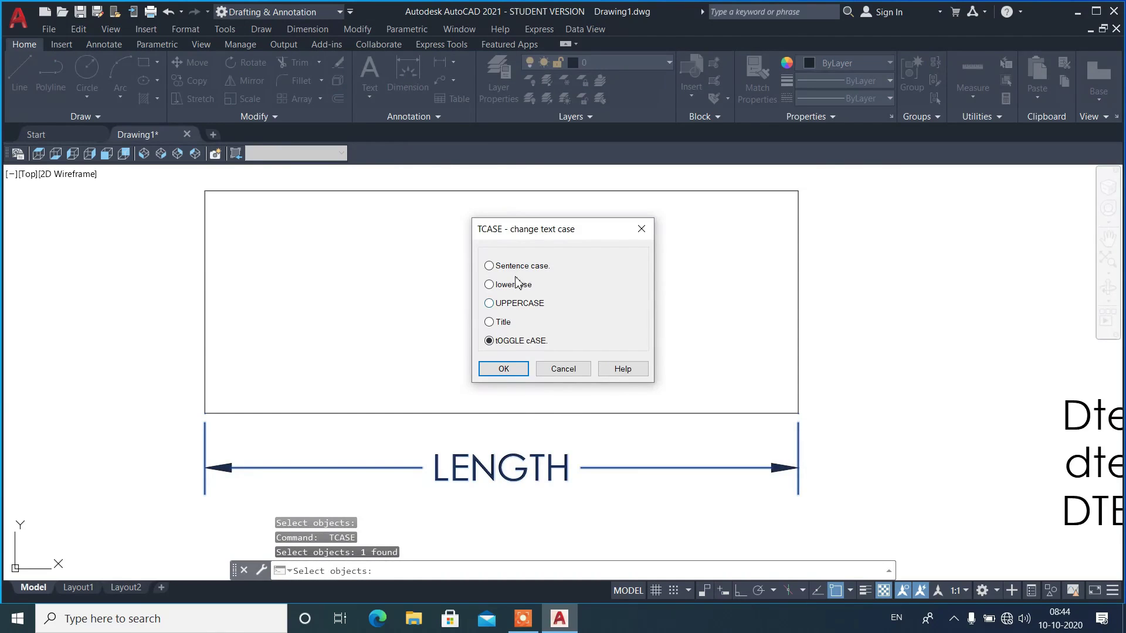
{"action": "left_click", "coordinate": [504, 369]}
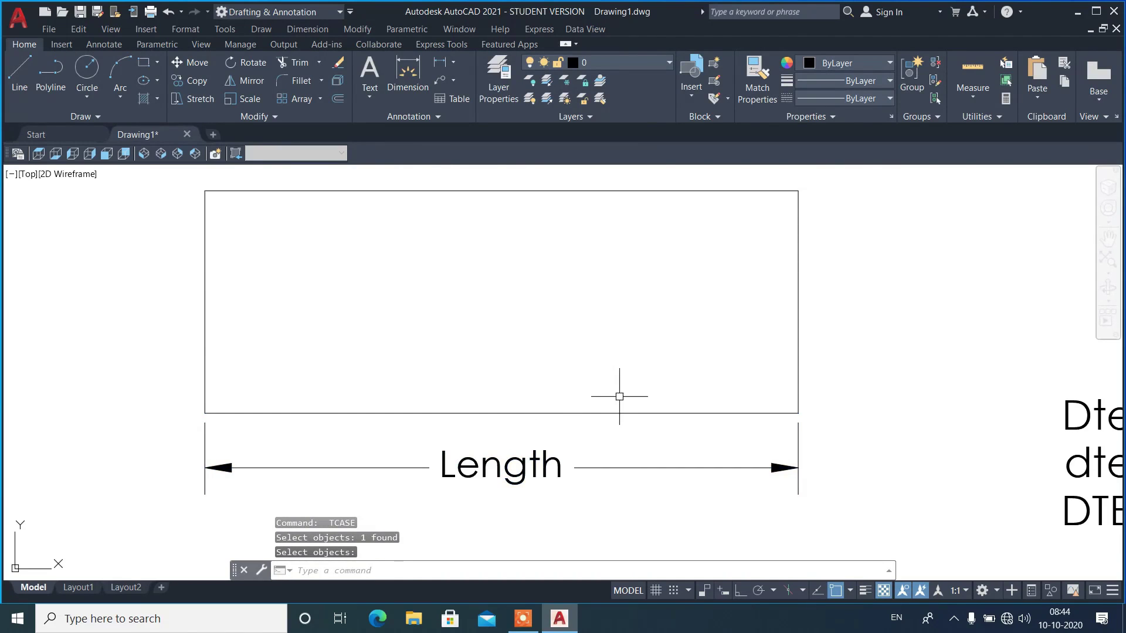
{"action": "scroll", "coordinate": [620, 397], "scroll_direction": "down", "scroll_amount": 8}
{"action": "scroll", "coordinate": [442, 365], "scroll_direction": "up", "scroll_amount": 4}
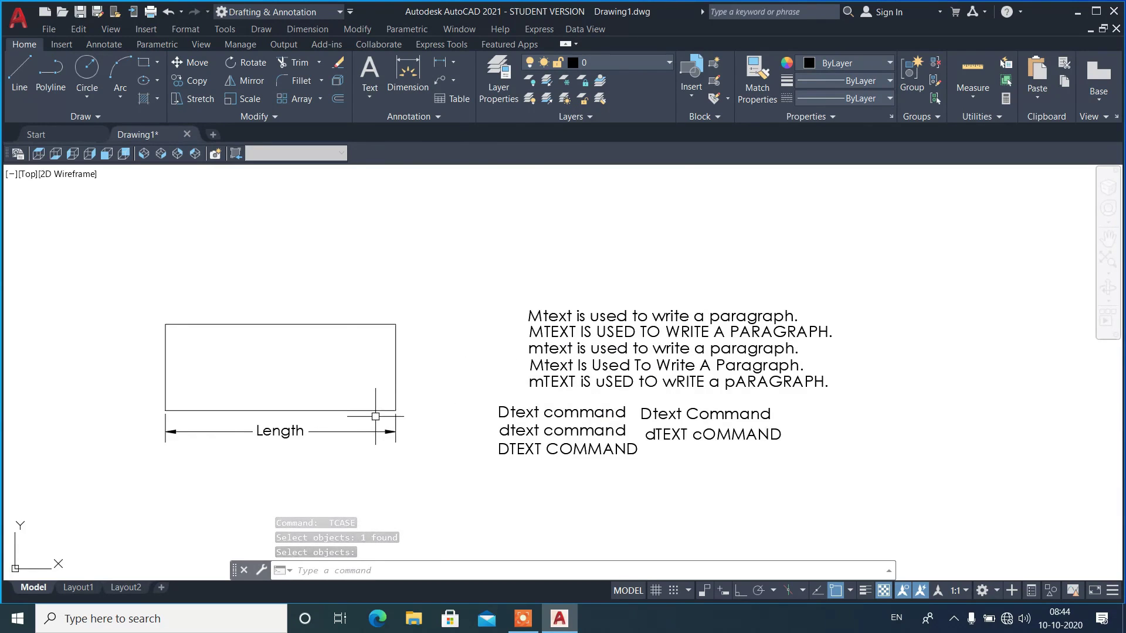
{"action": "scroll", "coordinate": [417, 412], "scroll_direction": "up", "scroll_amount": 2}
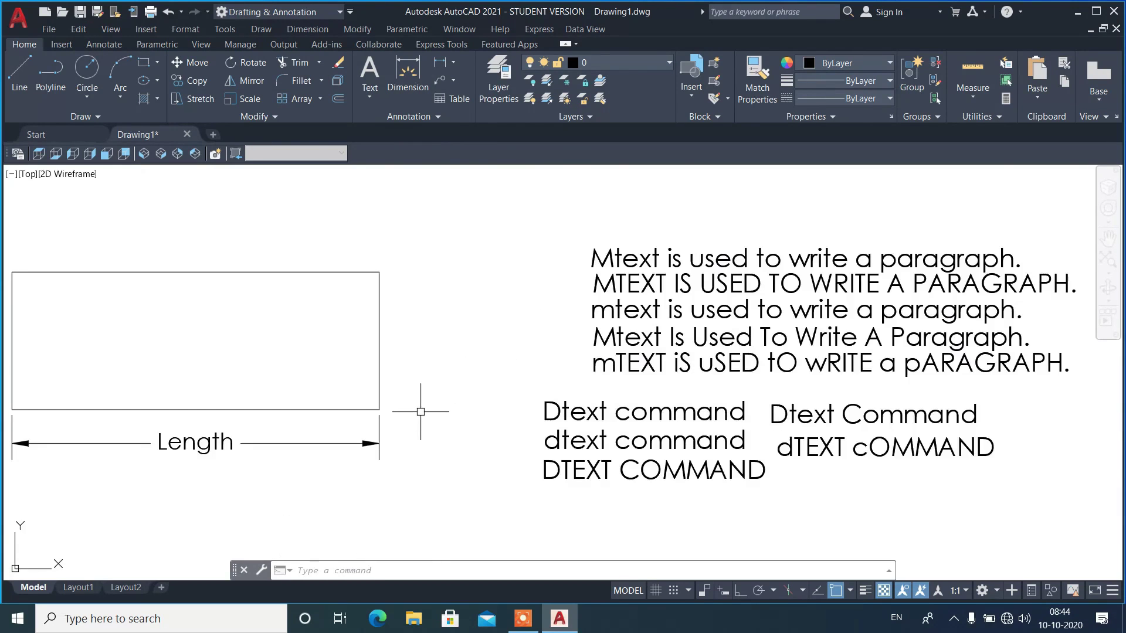
{"action": "scroll", "coordinate": [565, 376], "scroll_direction": "down", "scroll_amount": 2}
{"action": "scroll", "coordinate": [512, 383], "scroll_direction": "up", "scroll_amount": 2}
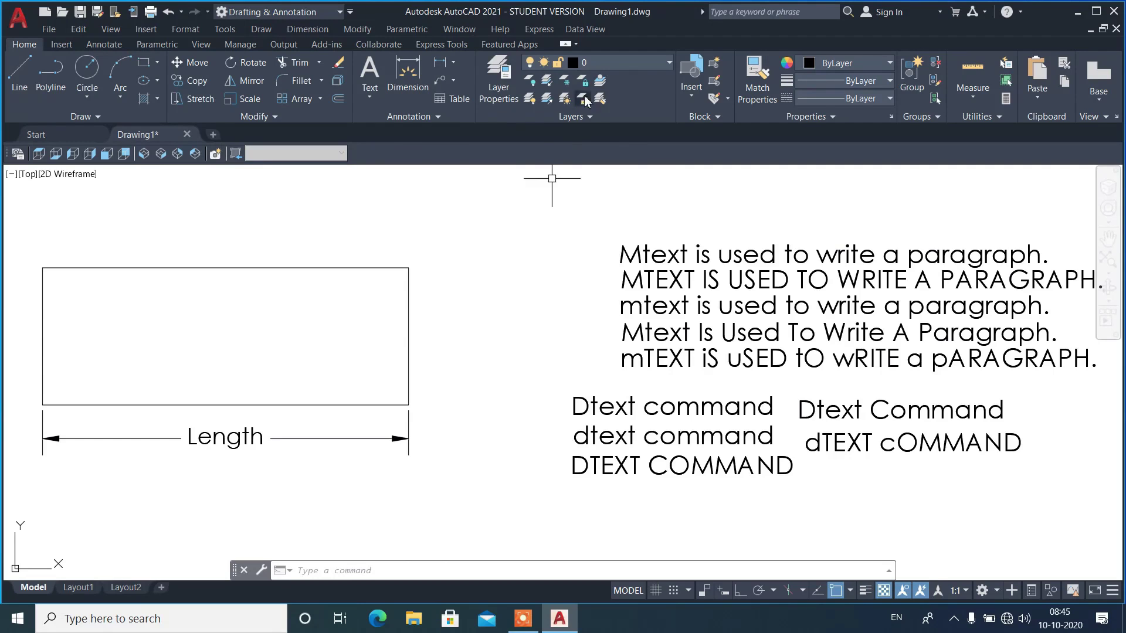
{"action": "left_click", "coordinate": [539, 29]}
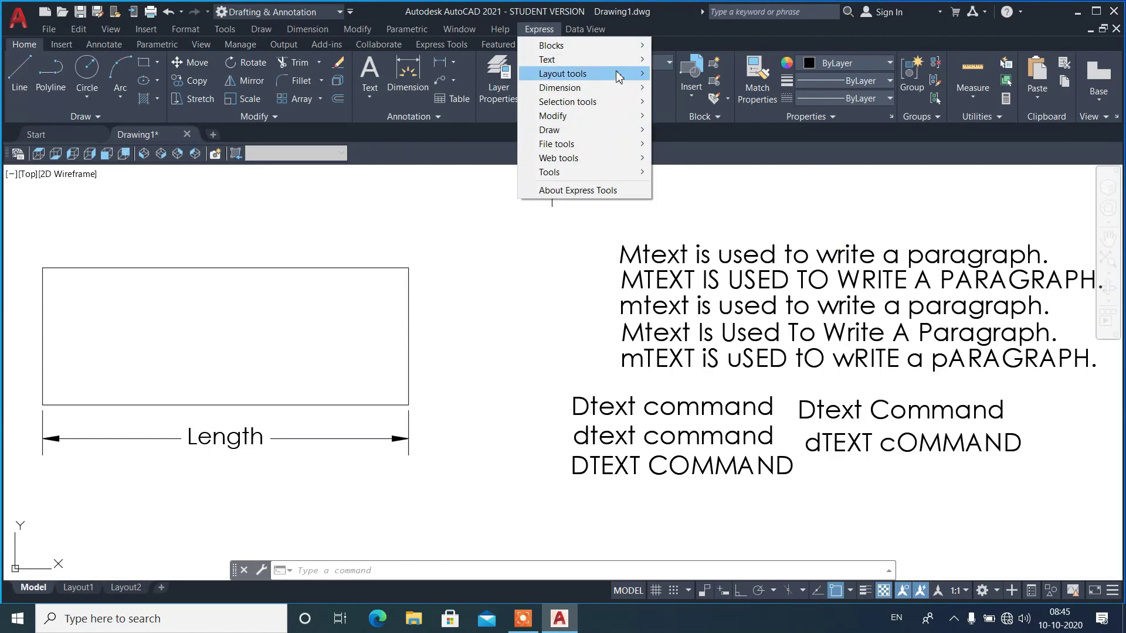
{"action": "mouse_move", "coordinate": [617, 61]}
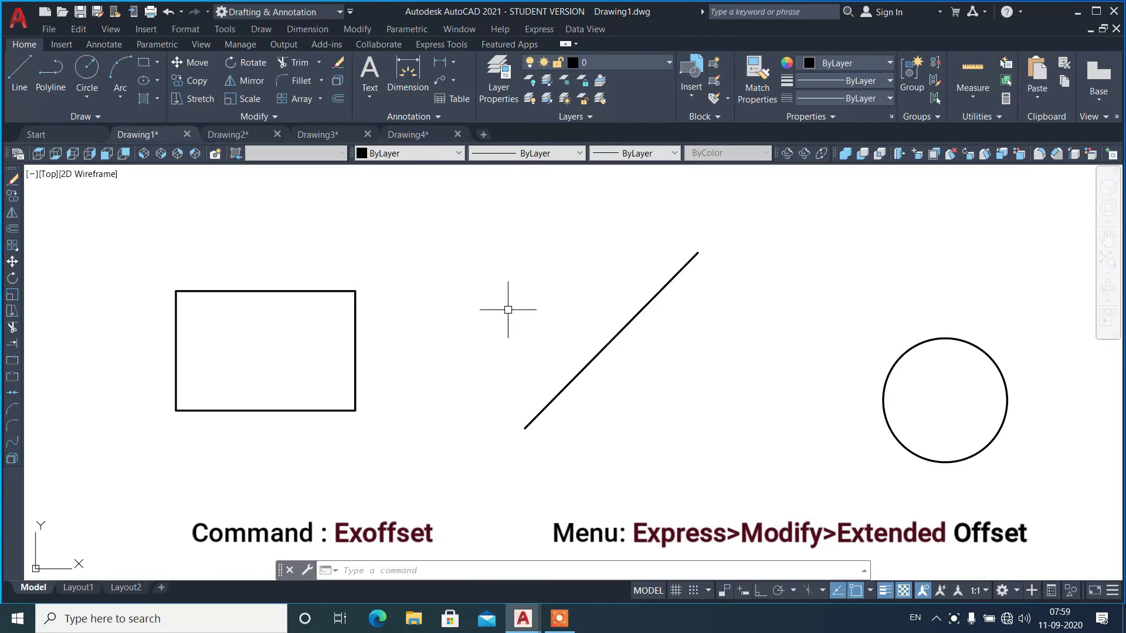
{"action": "left_click", "coordinate": [535, 31]}
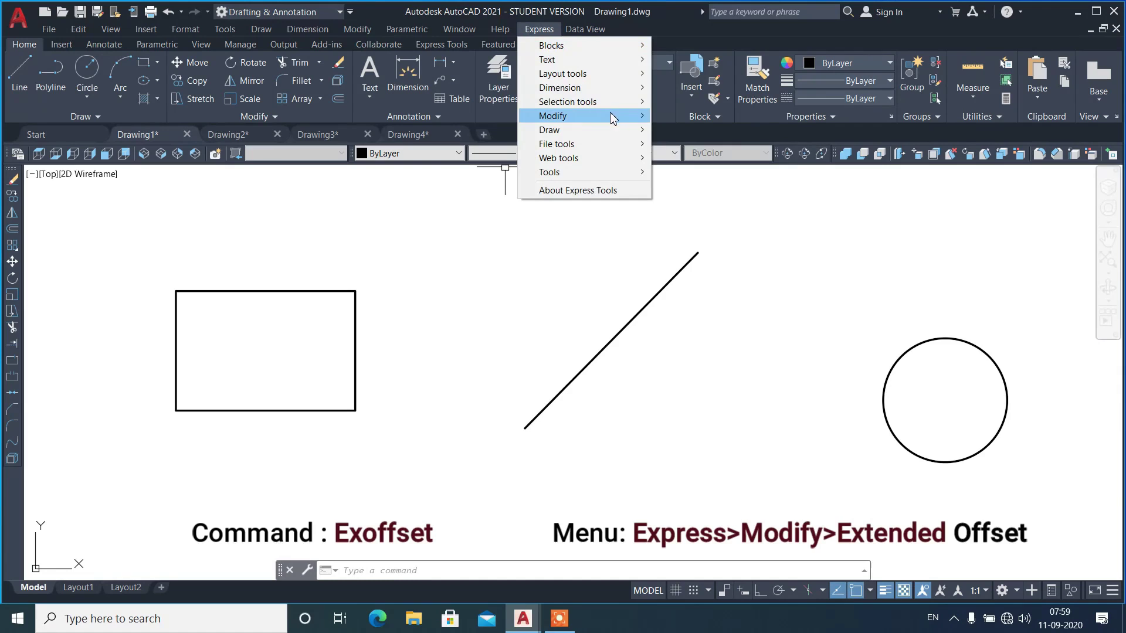
{"action": "mouse_move", "coordinate": [612, 119]}
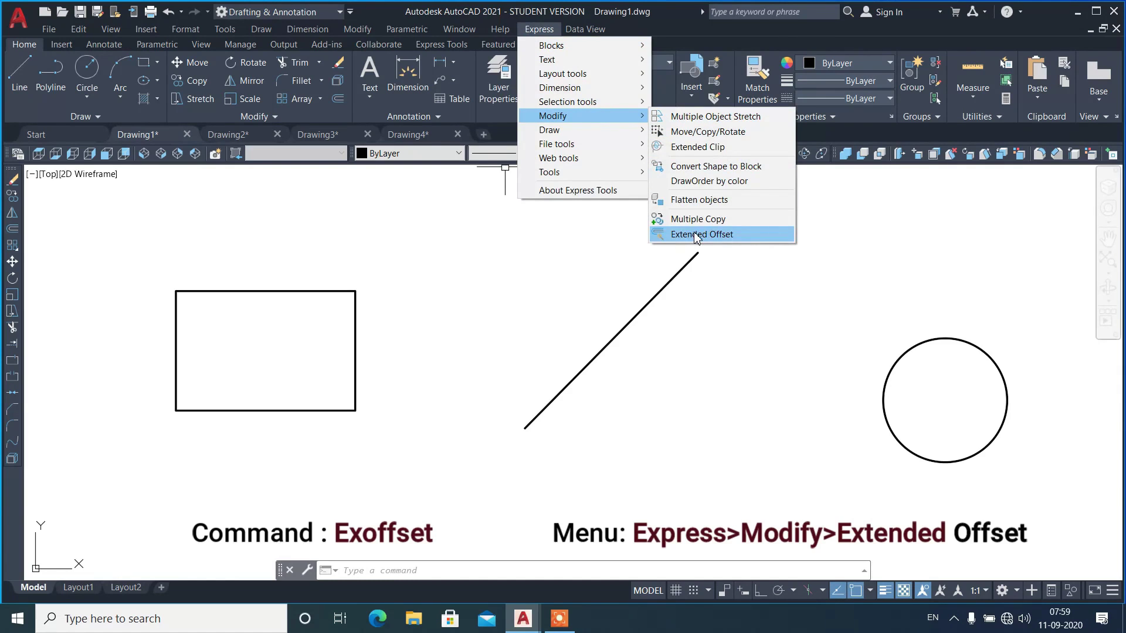
{"action": "left_click", "coordinate": [476, 353]}
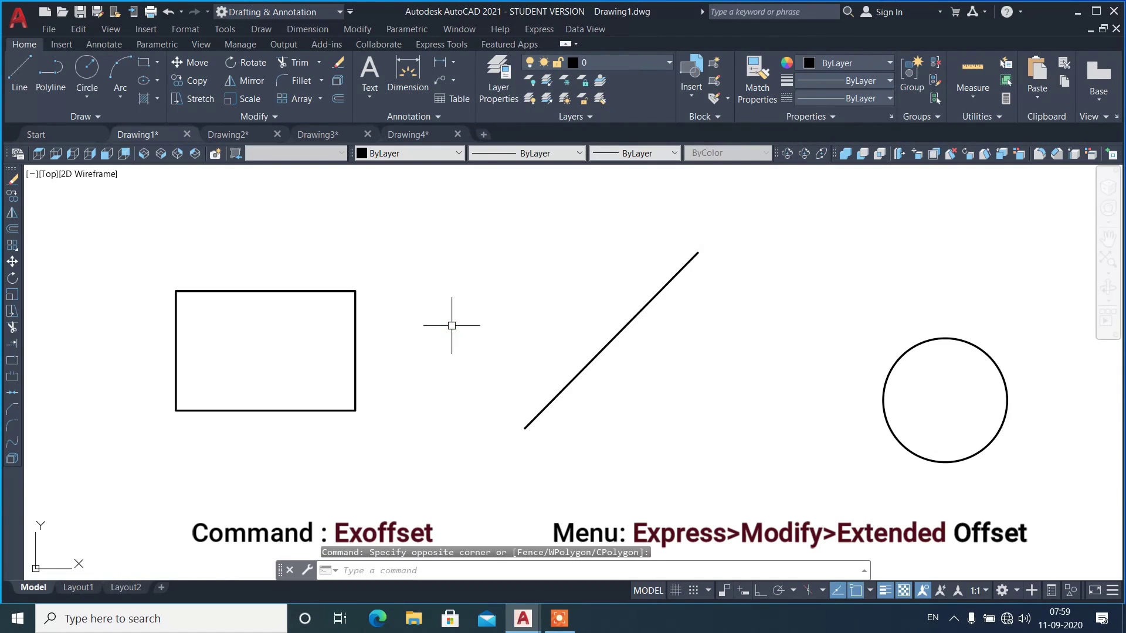
- Offset the rectangle outward by a distance of 1 with EXOFFSET
{"action": "type", "text": "exoff"}
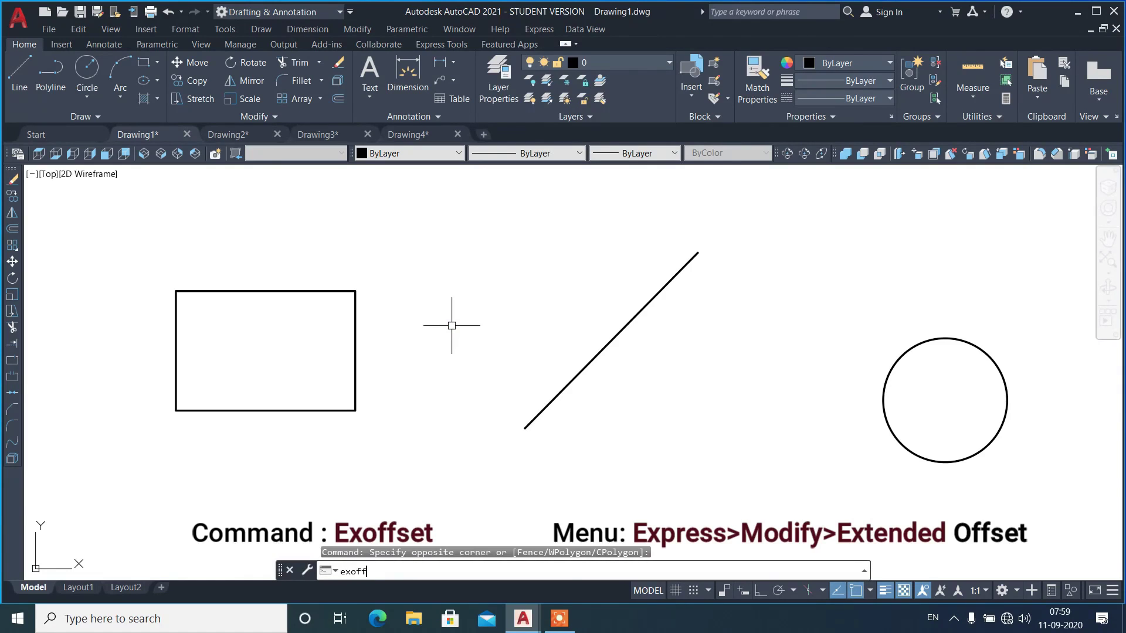
{"action": "type", "text": "set"}
{"action": "key", "text": "Return"}
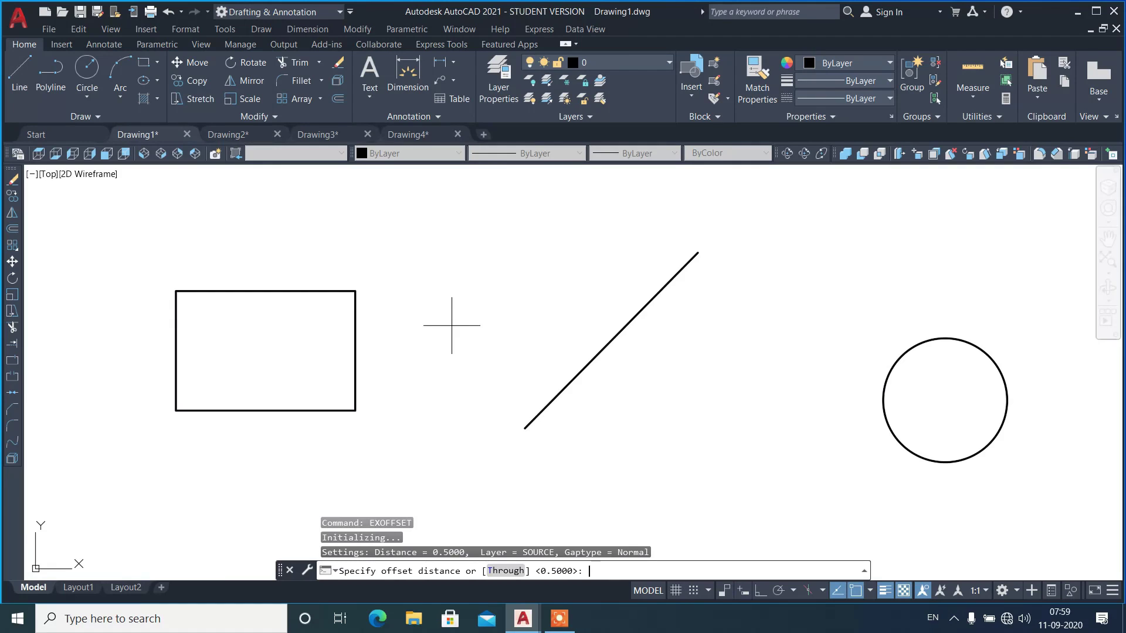
{"action": "key", "text": "Return"}
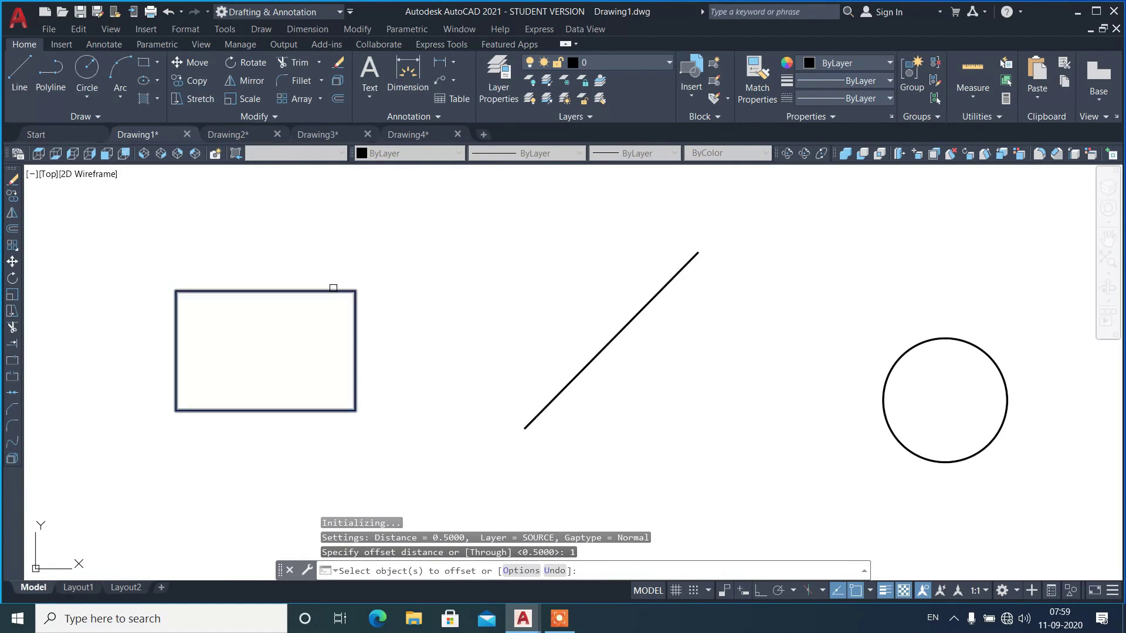
{"action": "left_click", "coordinate": [338, 291]}
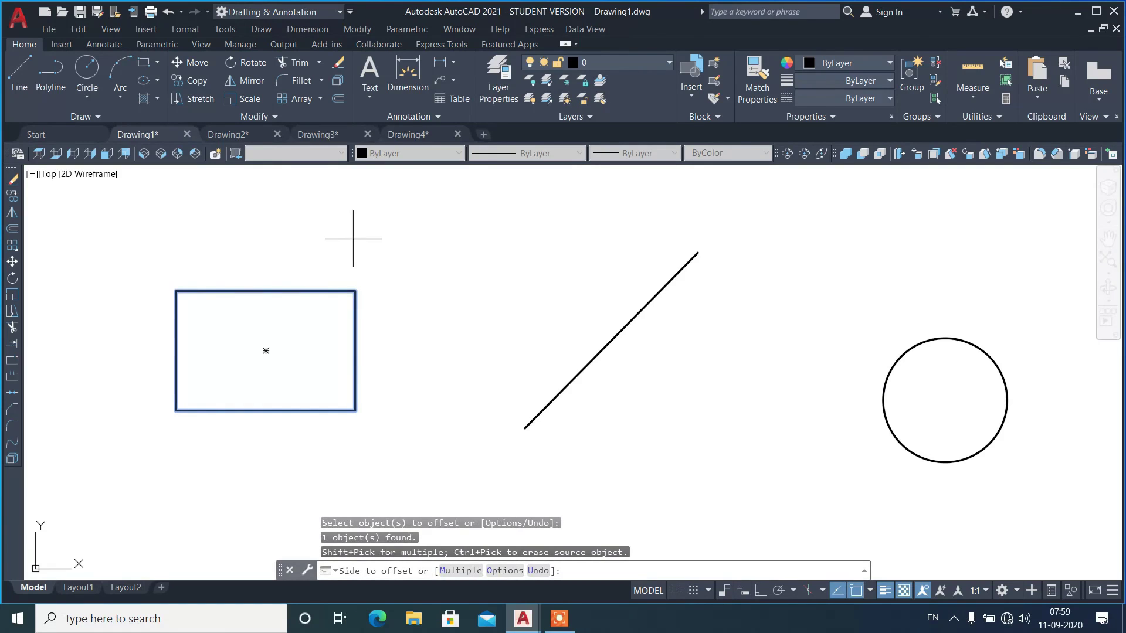
{"action": "left_click", "coordinate": [329, 253]}
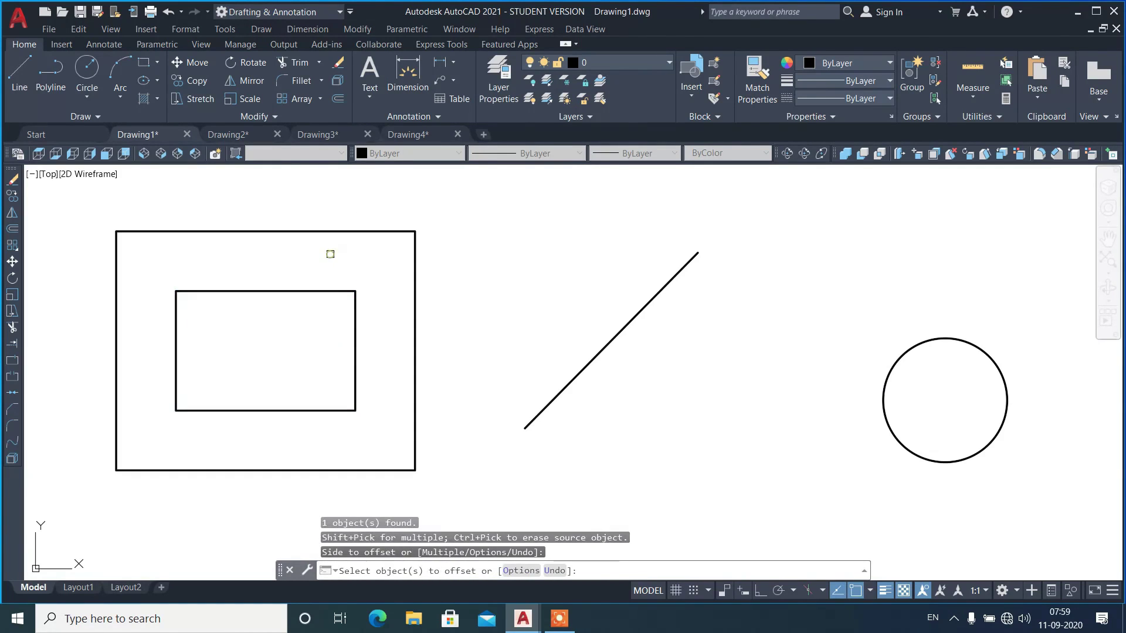
- Offset the diagonal line once to each side at the same distance of 1
{"action": "left_click", "coordinate": [593, 348]}
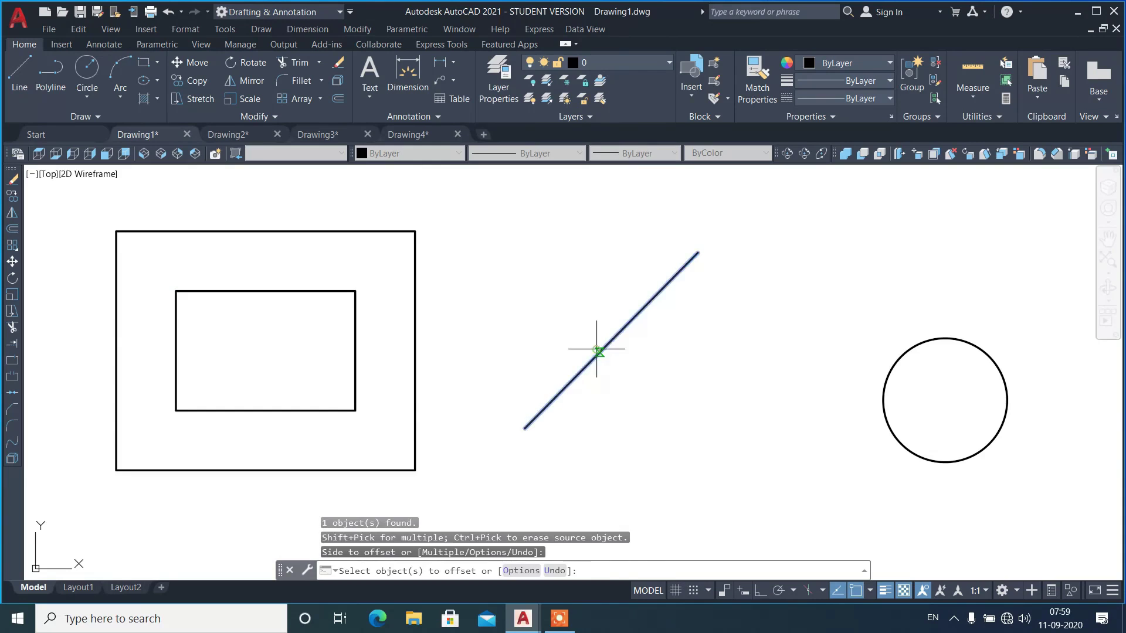
{"action": "left_click", "coordinate": [563, 311]}
{"action": "left_click", "coordinate": [594, 349]}
{"action": "left_click", "coordinate": [633, 388]}
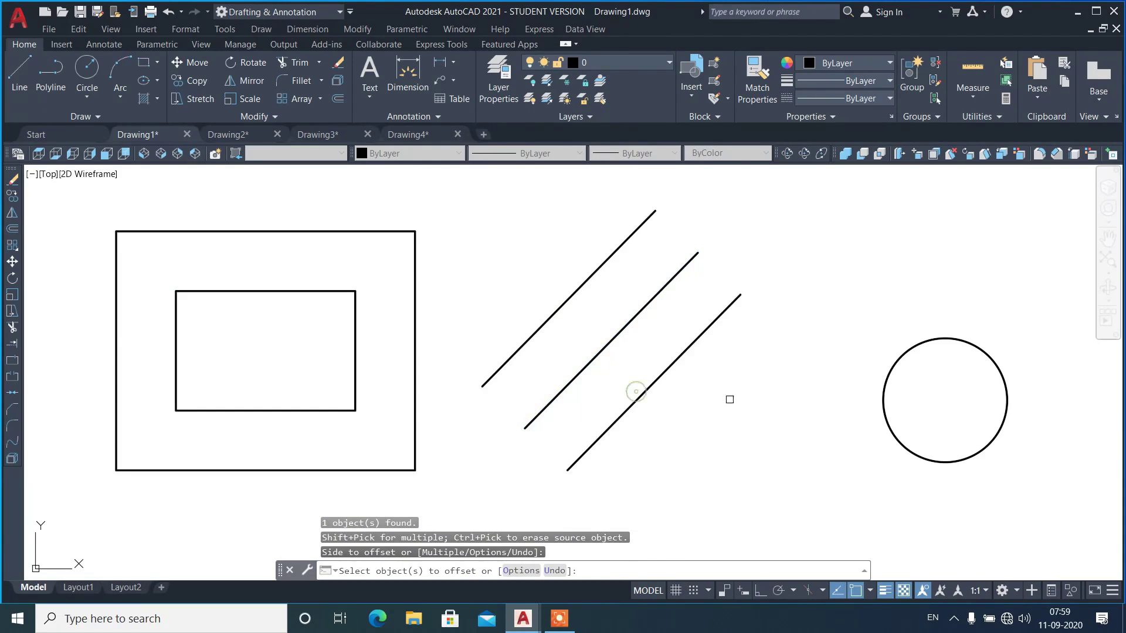
- Offset the circle outward, and offset the resulting circle outward again, at the distance of 1
{"action": "left_click", "coordinate": [901, 352]}
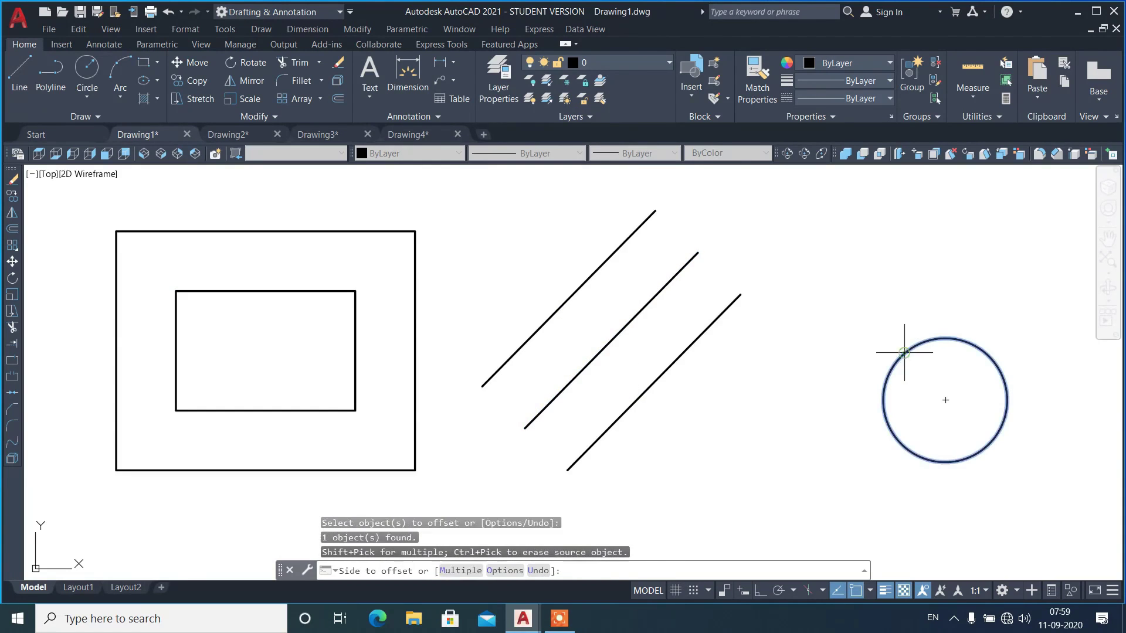
{"action": "left_click", "coordinate": [861, 304]}
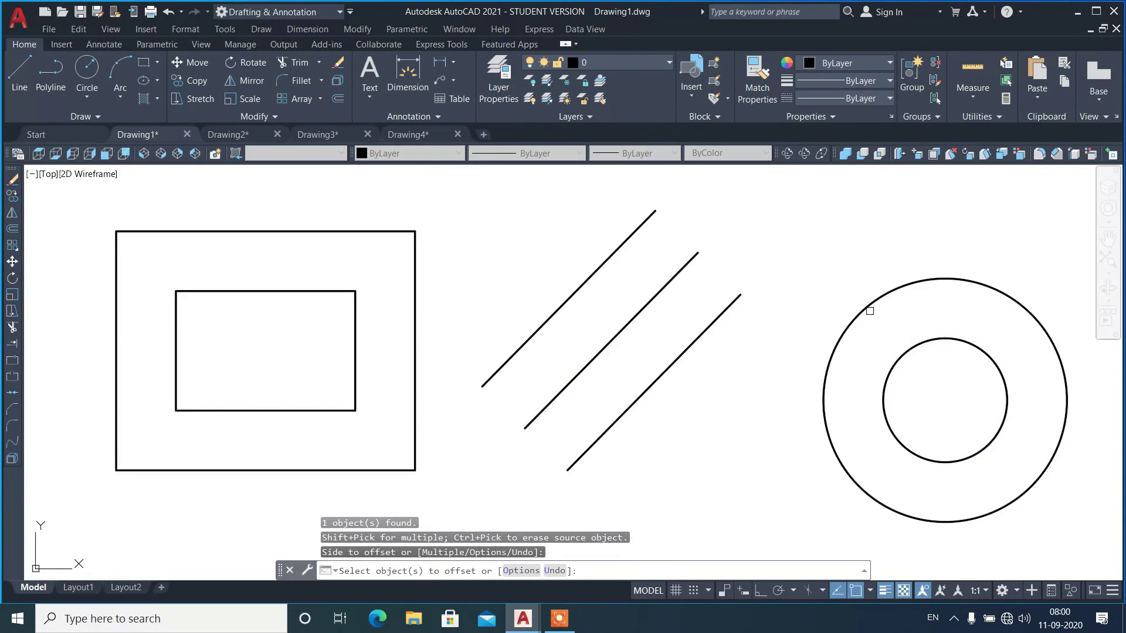
{"action": "left_click", "coordinate": [867, 309]}
{"action": "left_click", "coordinate": [840, 269]}
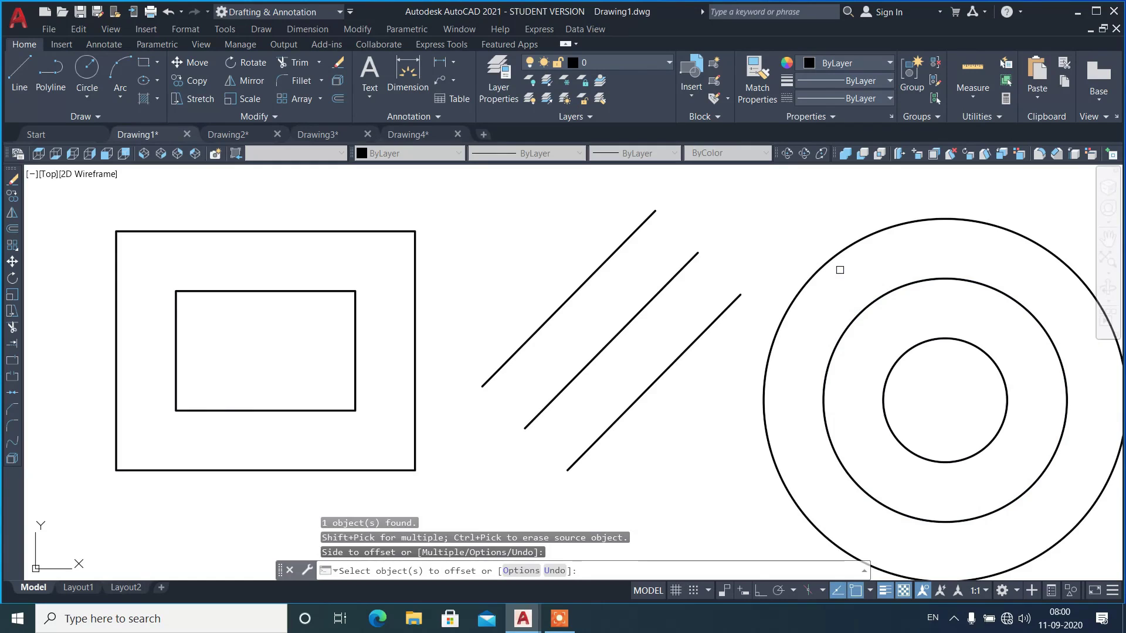
- Erase all the rectangles, diagonal lines and circles in Drawing1
{"action": "key", "text": "Return"}
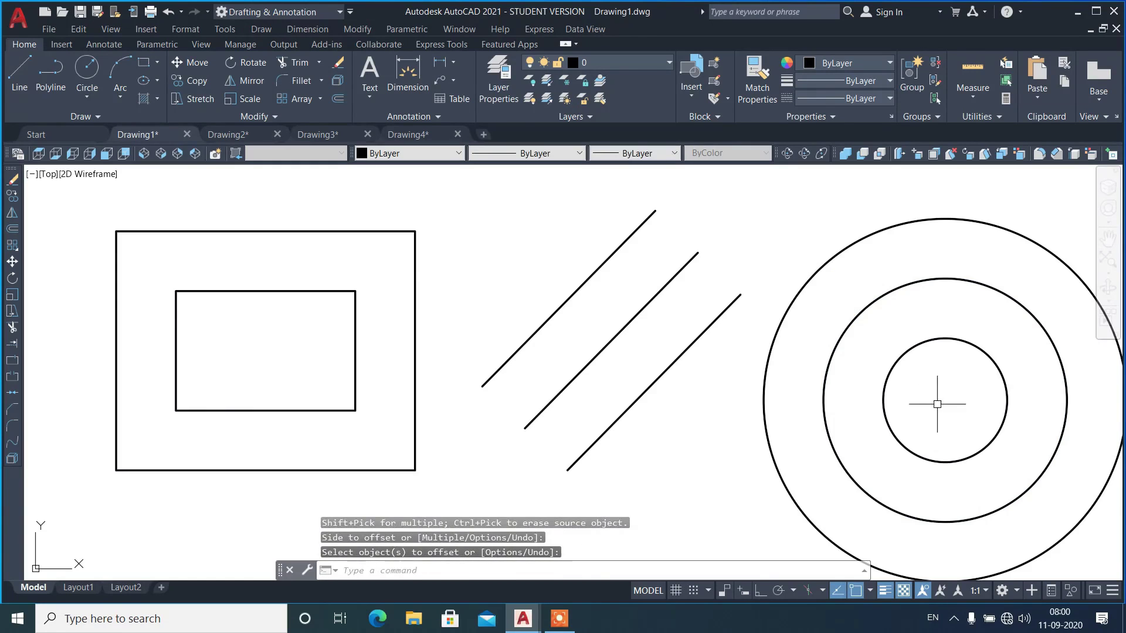
{"action": "left_click", "coordinate": [937, 402]}
{"action": "left_click", "coordinate": [319, 232]}
{"action": "key", "text": "Delete"}
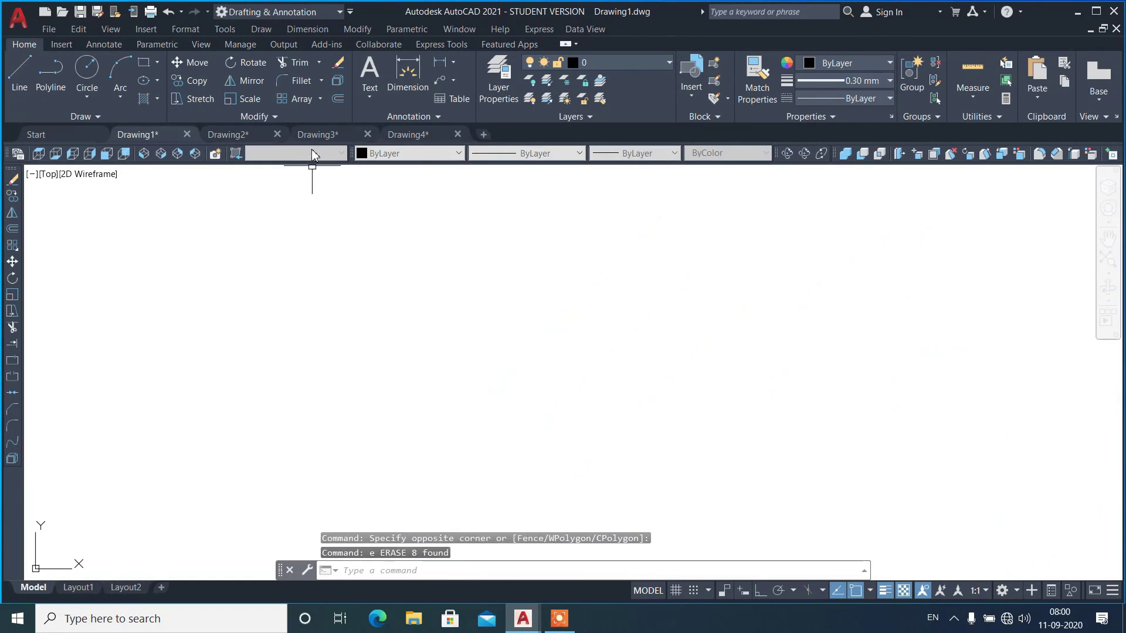
- In Drawing2, create ten successive outward offsets of the circle with EXOFFSET at a distance of 0.5, using the Multiple option
{"action": "left_click", "coordinate": [311, 136]}
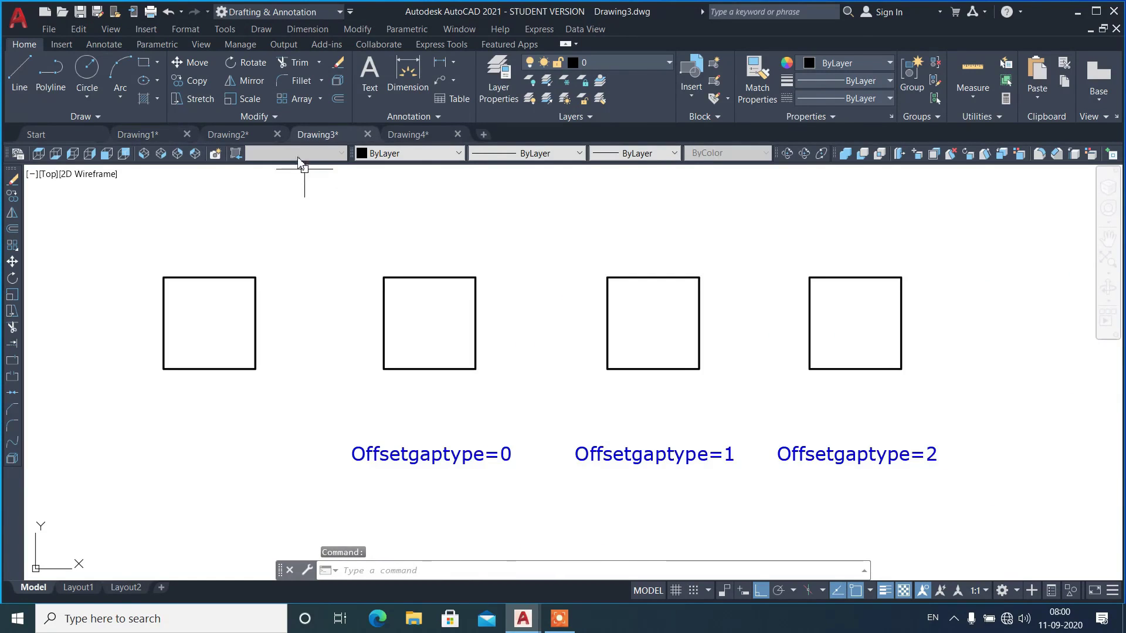
{"action": "left_click", "coordinate": [243, 138]}
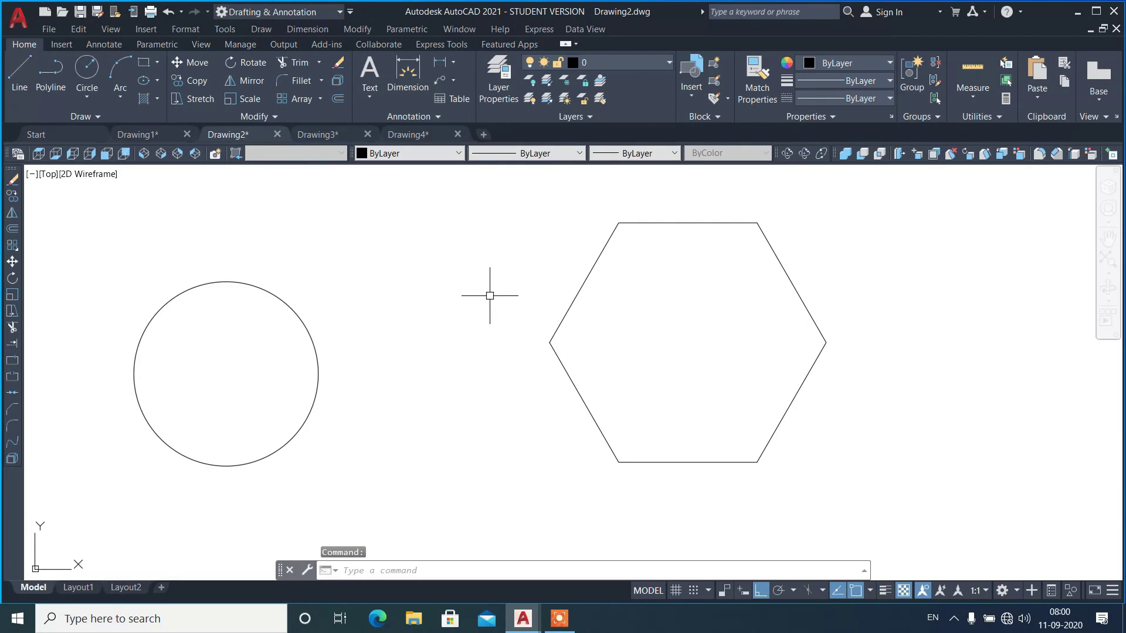
{"action": "type", "text": "exof"}
{"action": "key", "text": "Return"}
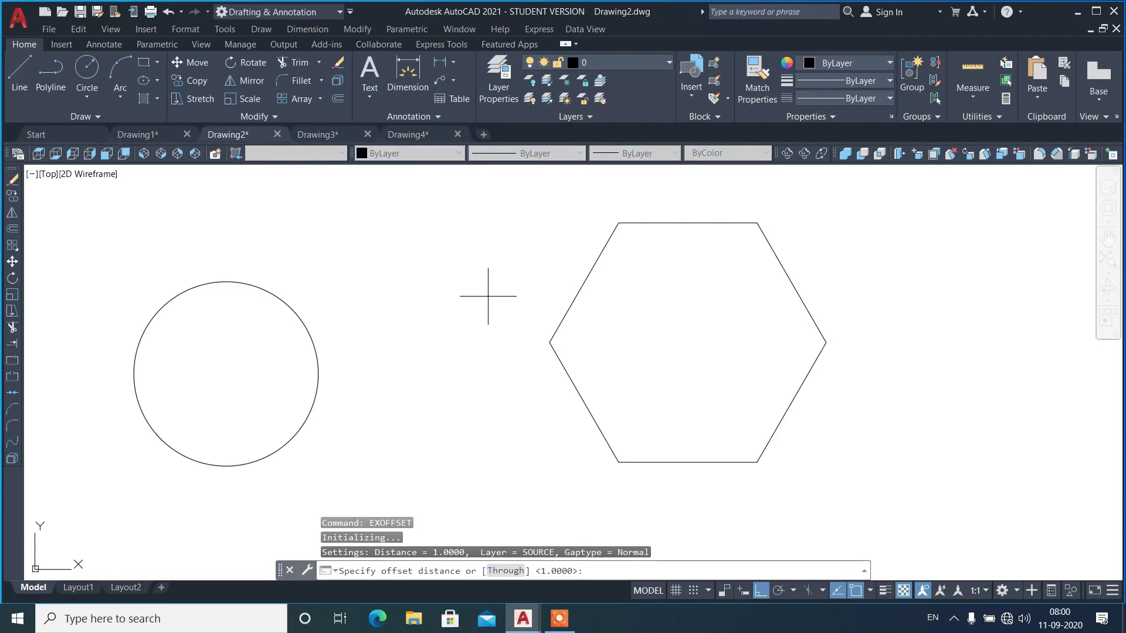
{"action": "type", "text": "0.5"}
{"action": "key", "text": "Return"}
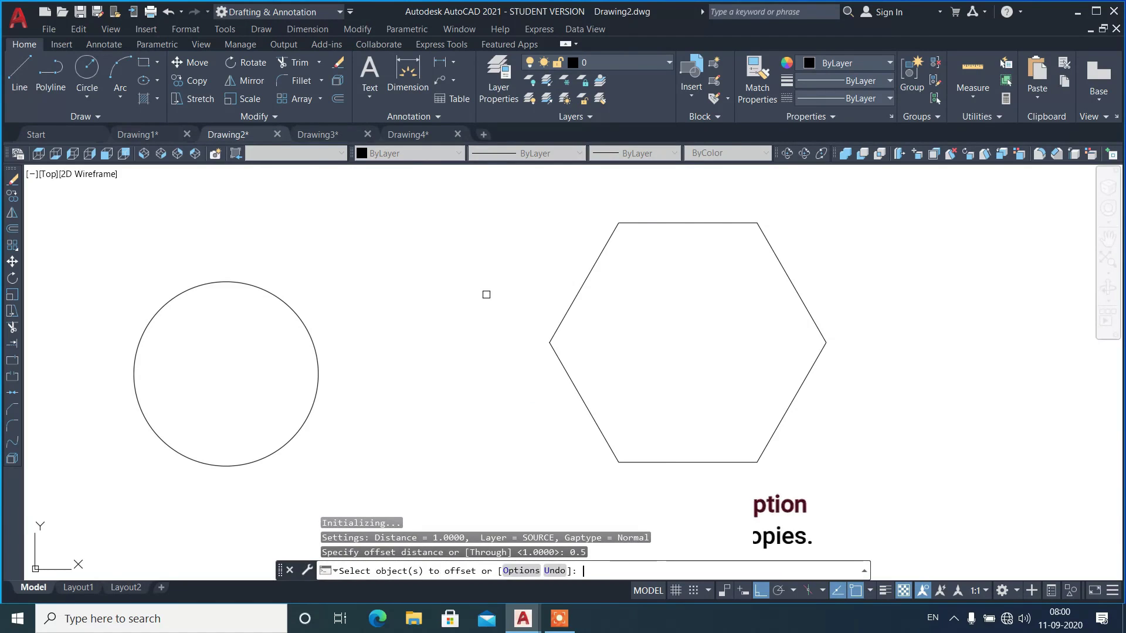
{"action": "left_click", "coordinate": [302, 315]}
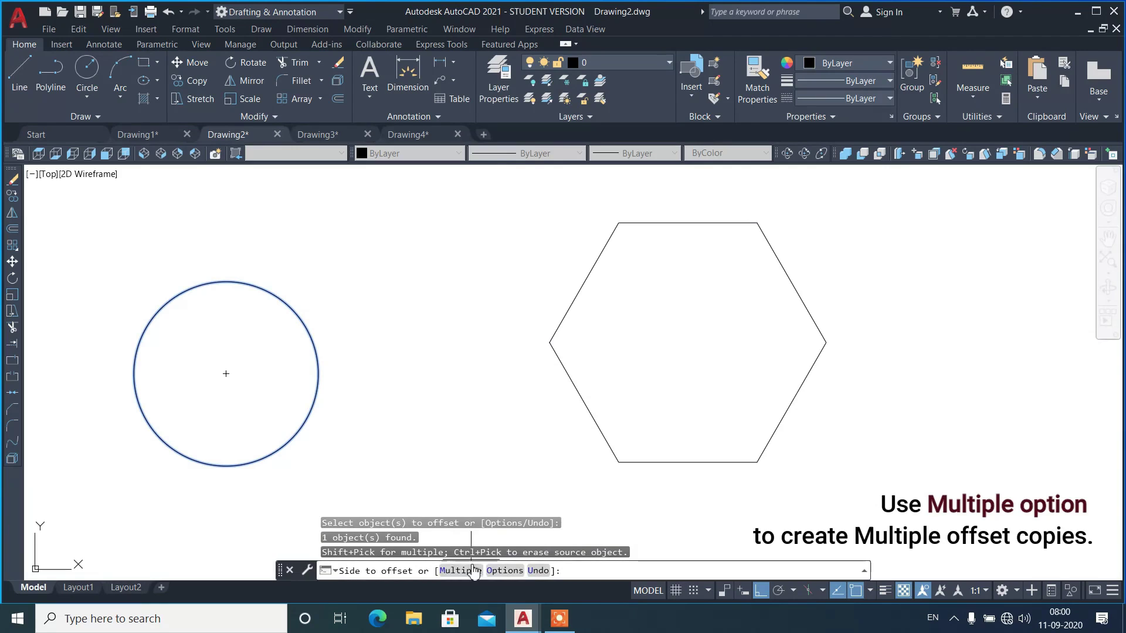
{"action": "left_click", "coordinate": [460, 570]}
{"action": "left_click", "coordinate": [416, 384]}
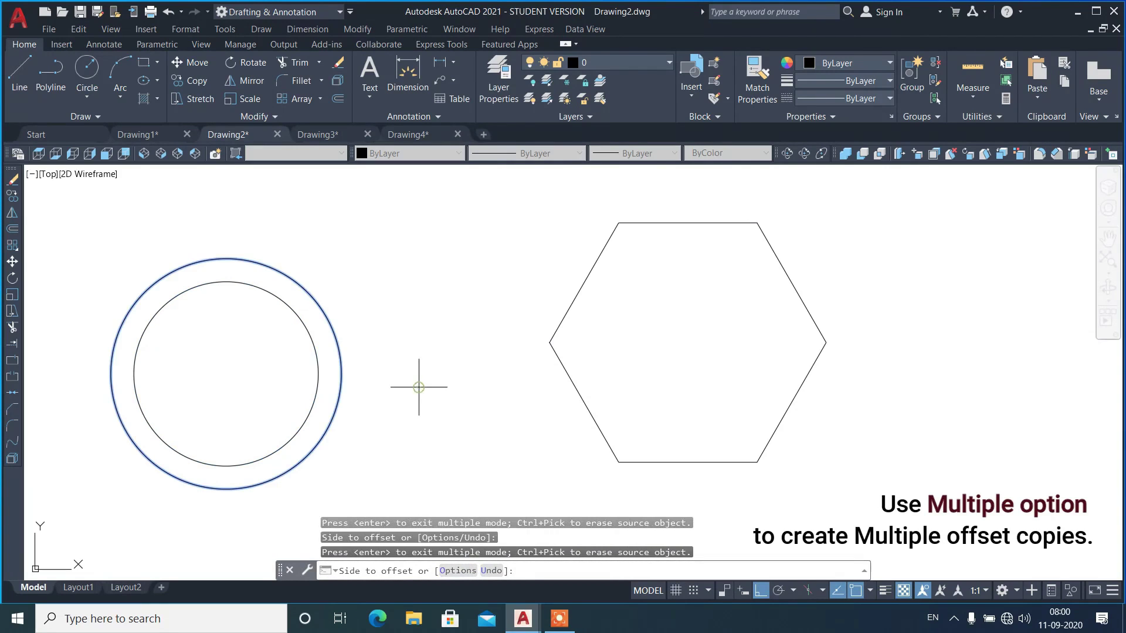
{"action": "left_click", "coordinate": [410, 353]}
{"action": "left_click", "coordinate": [412, 323]}
{"action": "left_click", "coordinate": [414, 291]}
{"action": "left_click", "coordinate": [417, 243]}
{"action": "left_click", "coordinate": [440, 232]}
{"action": "left_click", "coordinate": [449, 221]}
{"action": "left_click", "coordinate": [466, 214]}
{"action": "left_click", "coordinate": [485, 207]}
{"action": "left_click", "coordinate": [510, 206]}
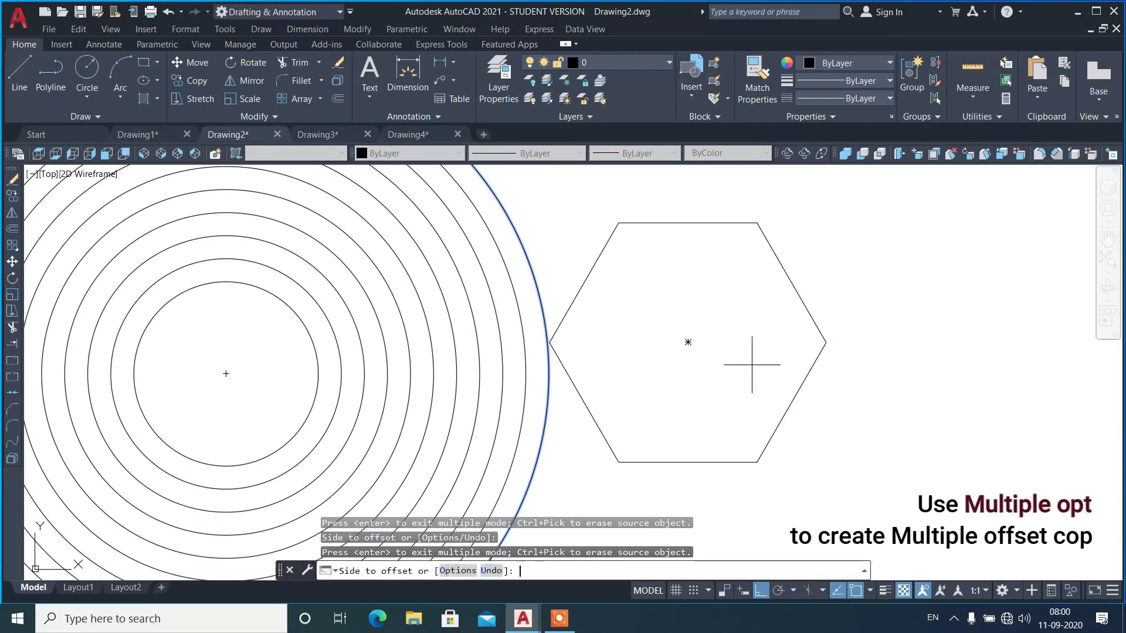
{"action": "key", "text": "Return"}
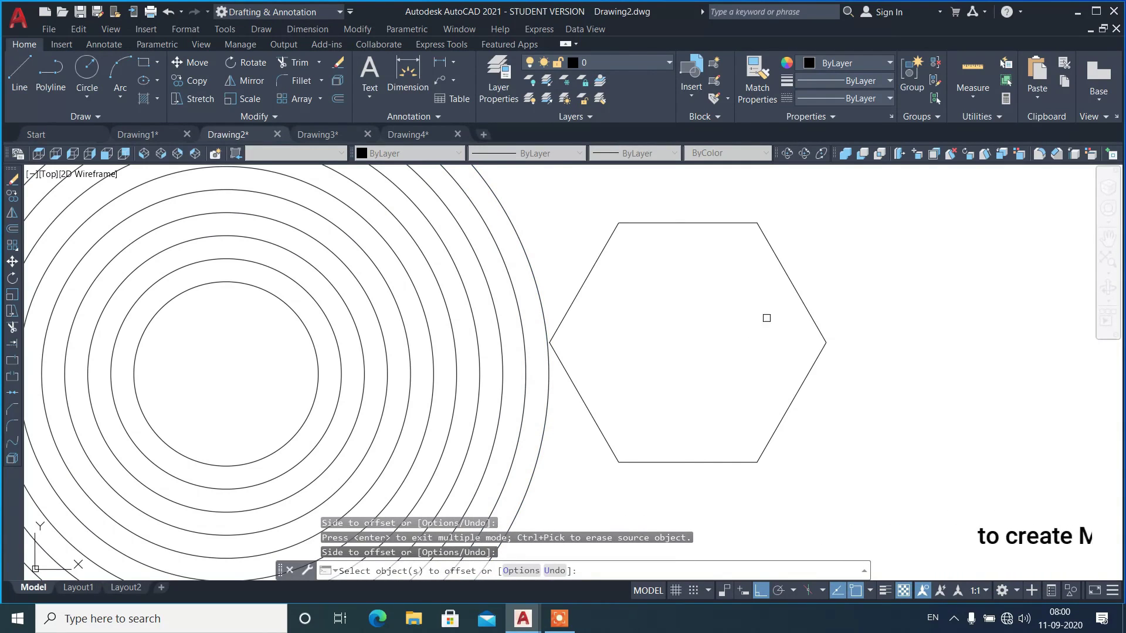
- Offset the hexagon outward once at the distance of 0.5, and offset the resulting hexagon outward eight more times with the Multiple option
{"action": "left_click", "coordinate": [789, 276]}
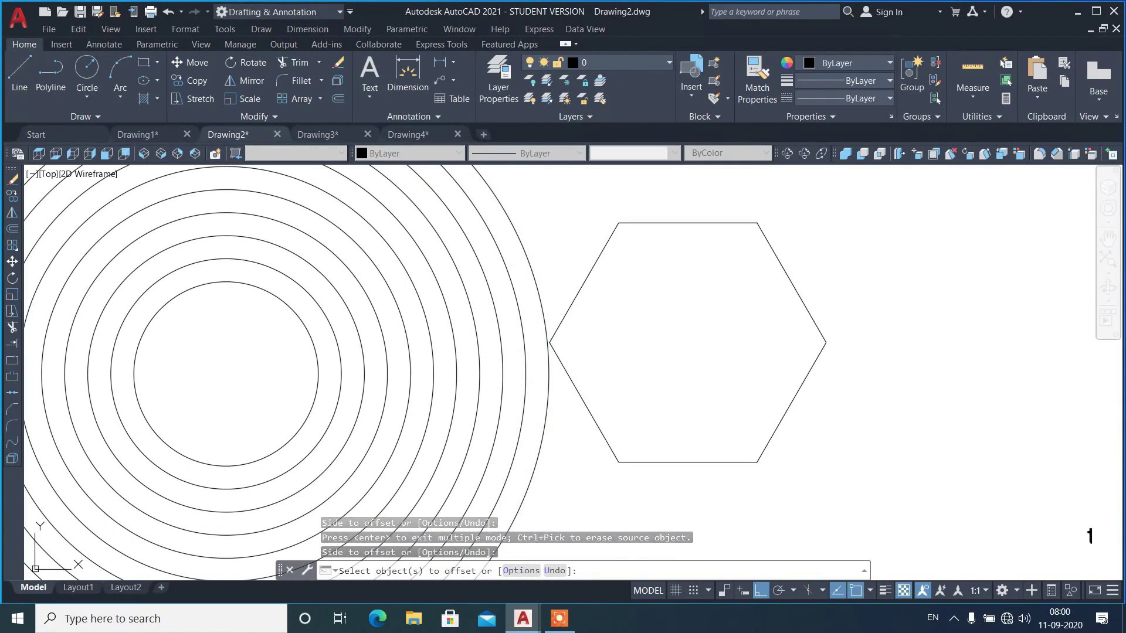
{"action": "left_click", "coordinate": [854, 240]}
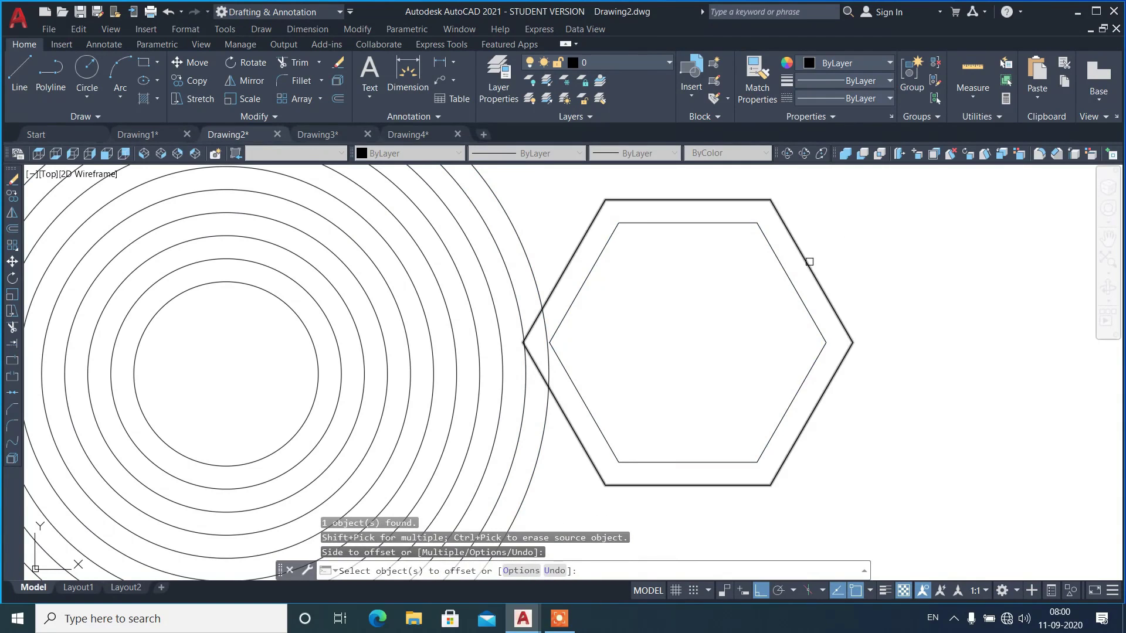
{"action": "left_click", "coordinate": [804, 257]}
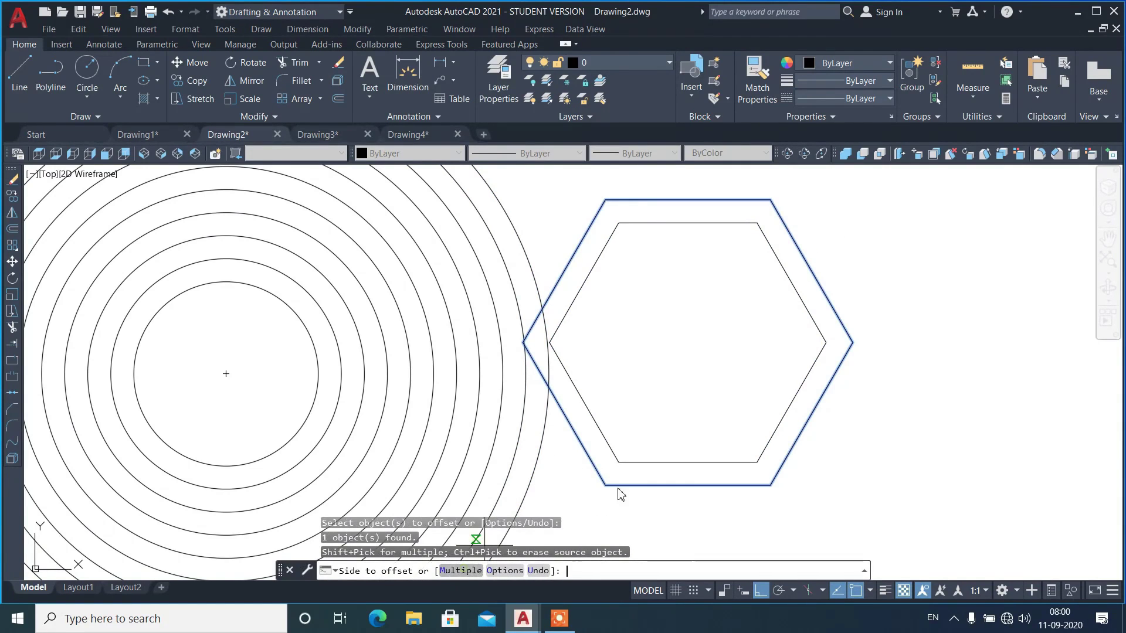
{"action": "type", "text": "M"}
{"action": "key", "text": "Return"}
{"action": "left_click", "coordinate": [892, 276]}
{"action": "left_click", "coordinate": [916, 258]}
{"action": "left_click", "coordinate": [937, 249]}
{"action": "left_click", "coordinate": [950, 238]}
{"action": "left_click", "coordinate": [962, 230]}
{"action": "left_click", "coordinate": [972, 226]}
{"action": "left_click", "coordinate": [977, 222]}
{"action": "left_click", "coordinate": [990, 214]}
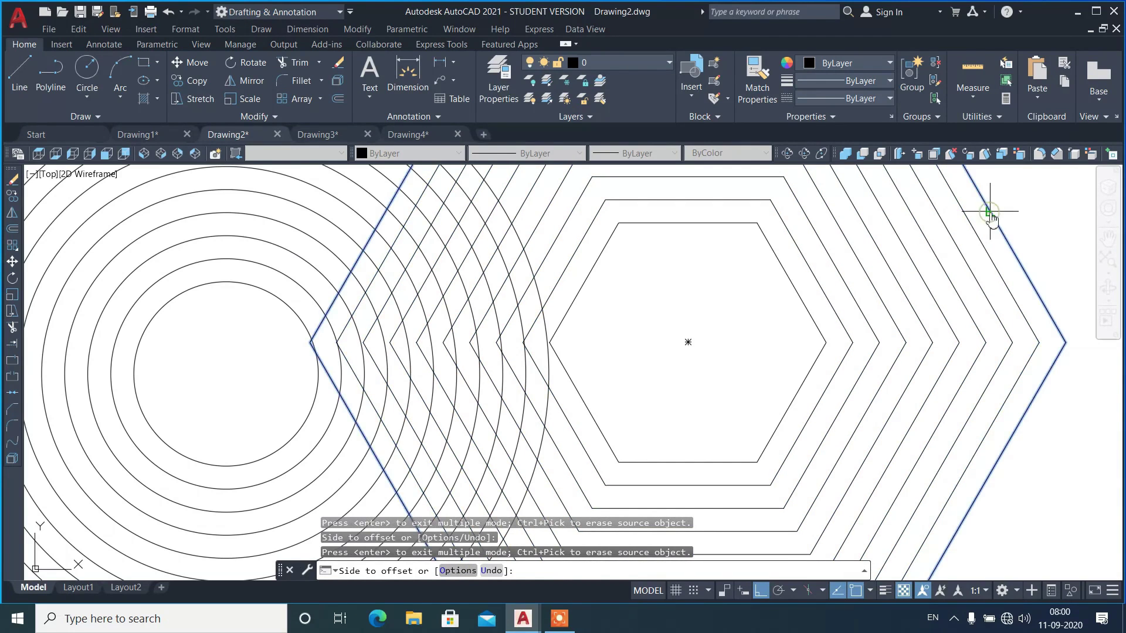
{"action": "key", "text": "Return"}
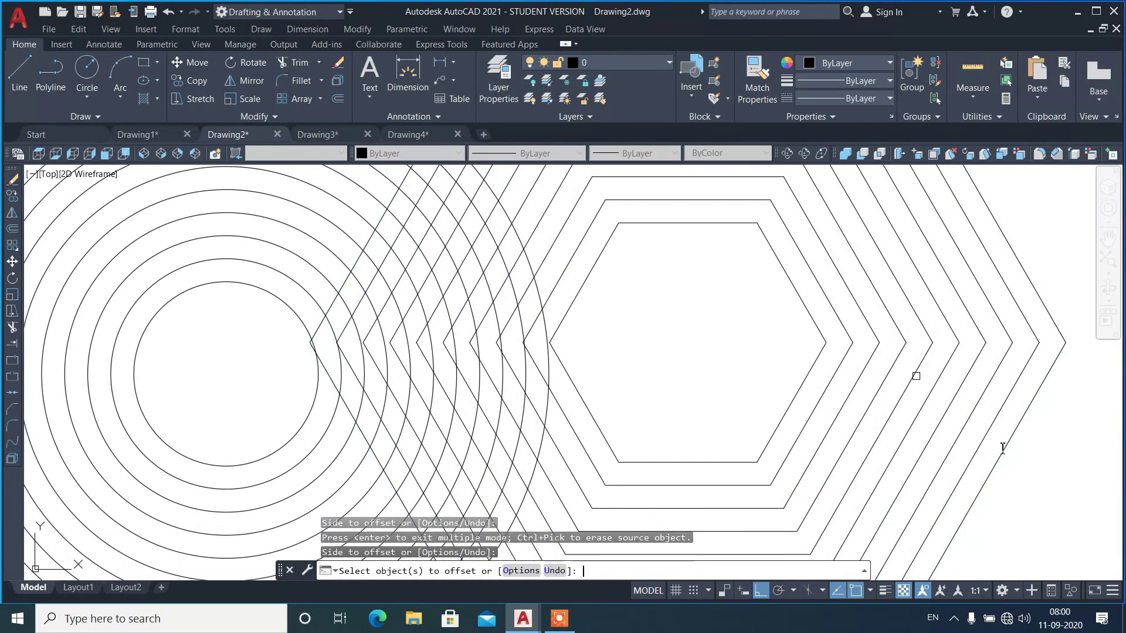
{"action": "key", "text": "Return"}
{"action": "key", "text": "Escape"}
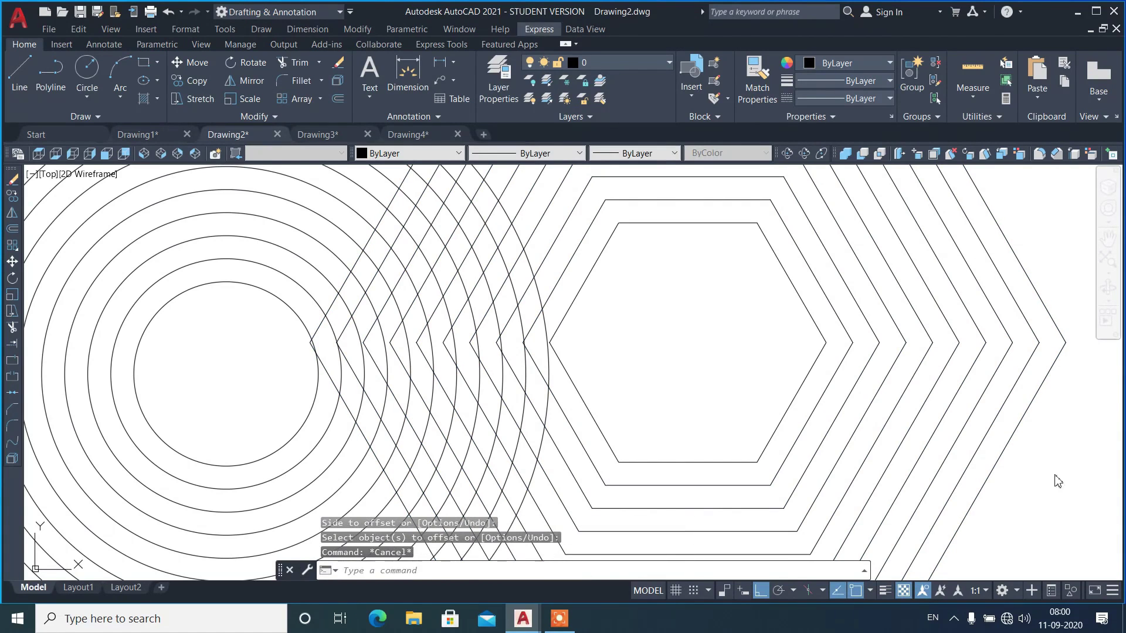
- Erase all the circles and hexagons in Drawing2
{"action": "left_click", "coordinate": [1046, 469]}
{"action": "left_click", "coordinate": [296, 328]}
{"action": "type", "text": "e"}
{"action": "key", "text": "Return"}
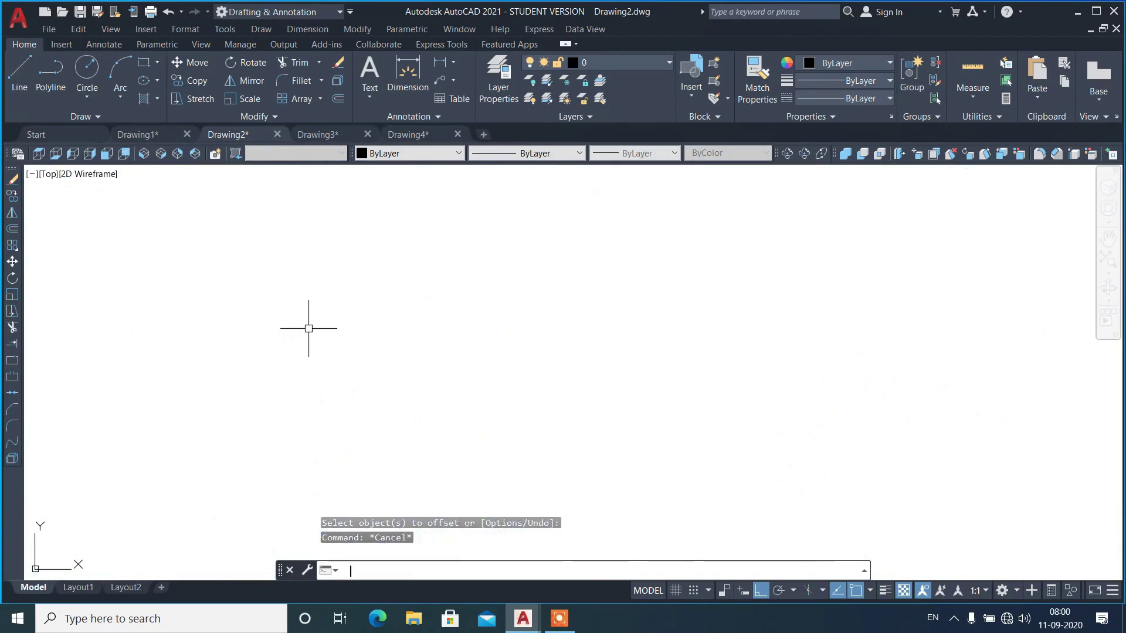
- Draw a circle with a radius of 2 near the middle of the empty drawing
{"action": "type", "text": "c"}
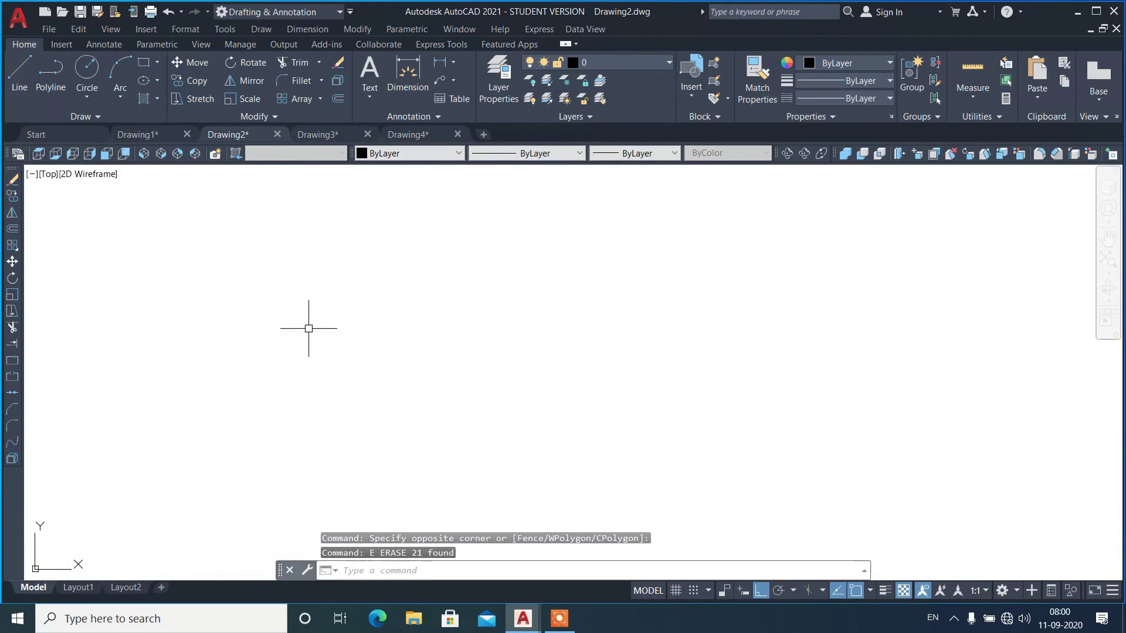
{"action": "key", "text": "Return"}
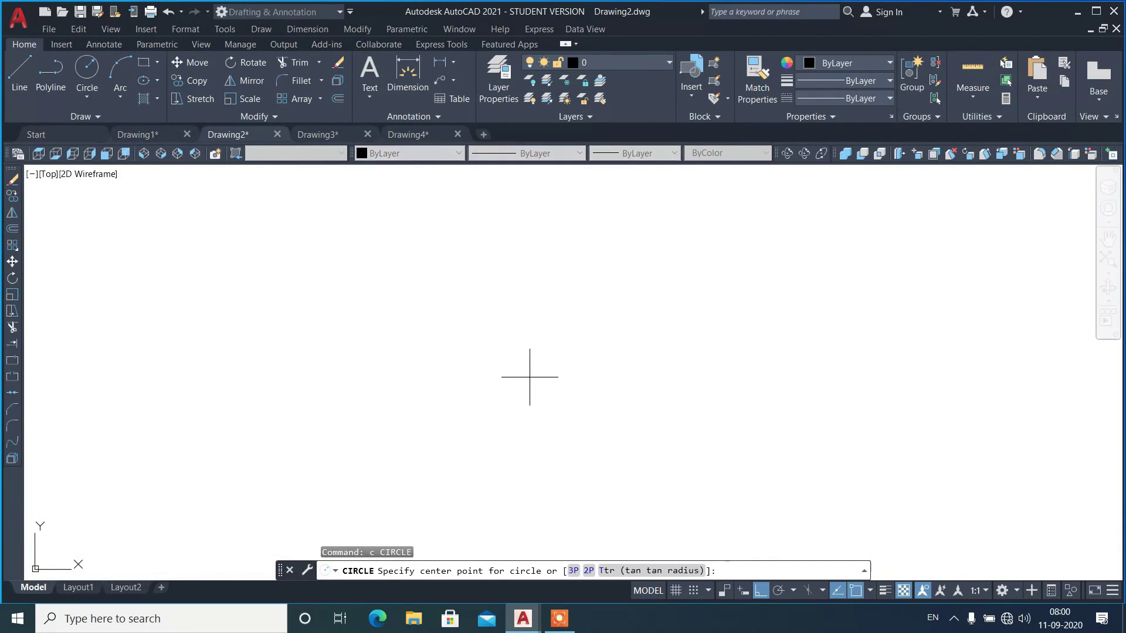
{"action": "left_click", "coordinate": [528, 377]}
{"action": "type", "text": "2"}
{"action": "key", "text": "Return"}
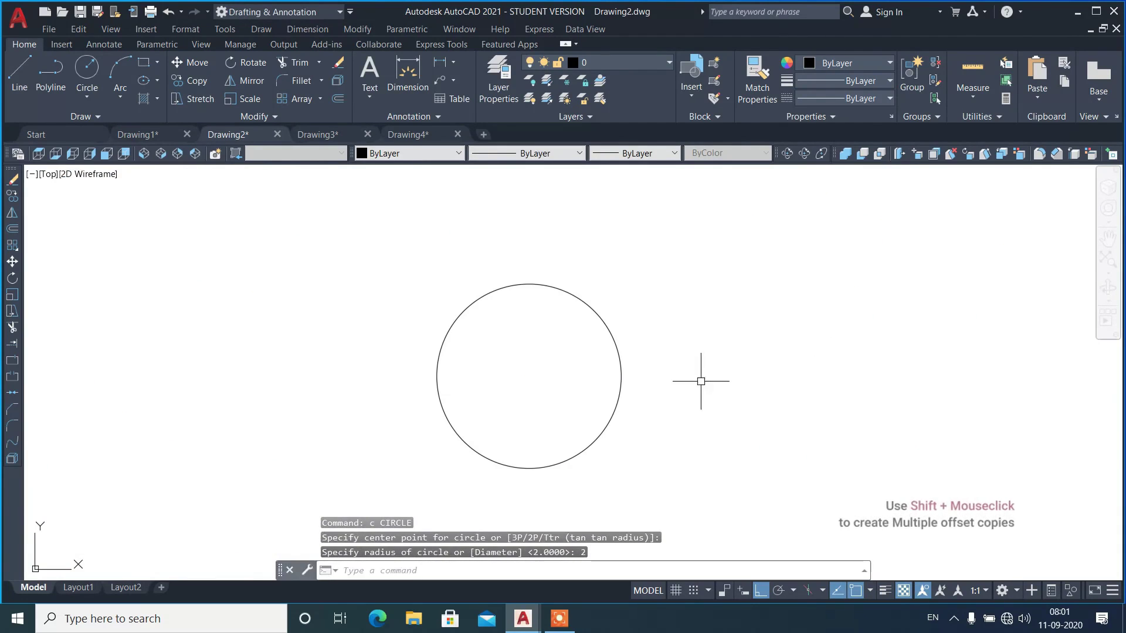
- Offset the circle outward fourteen times in one EXOFFSET run at the distance of 0.5 by multiple picking, and undo all the copies
{"action": "type", "text": "exoffset"}
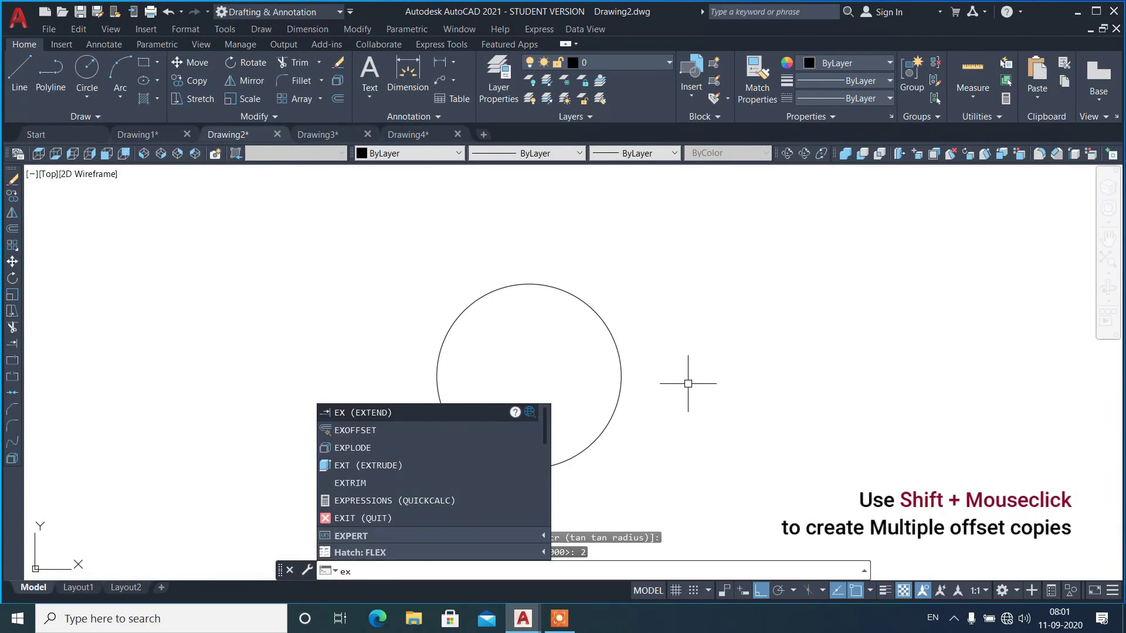
{"action": "key", "text": "Return"}
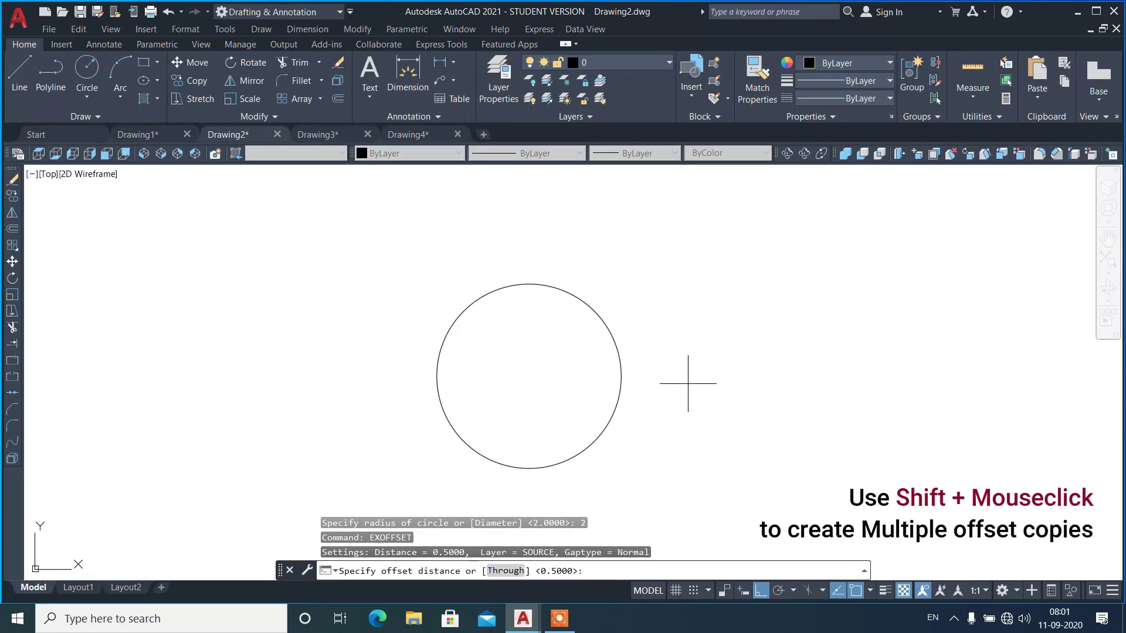
{"action": "key", "text": "Return"}
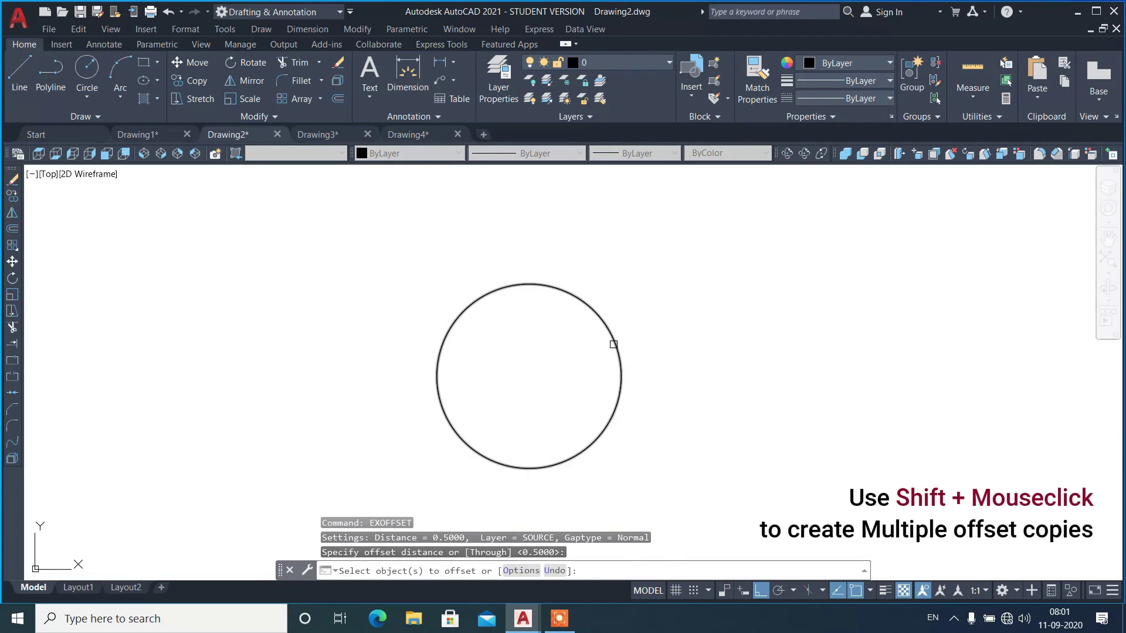
{"action": "left_click", "coordinate": [613, 344]}
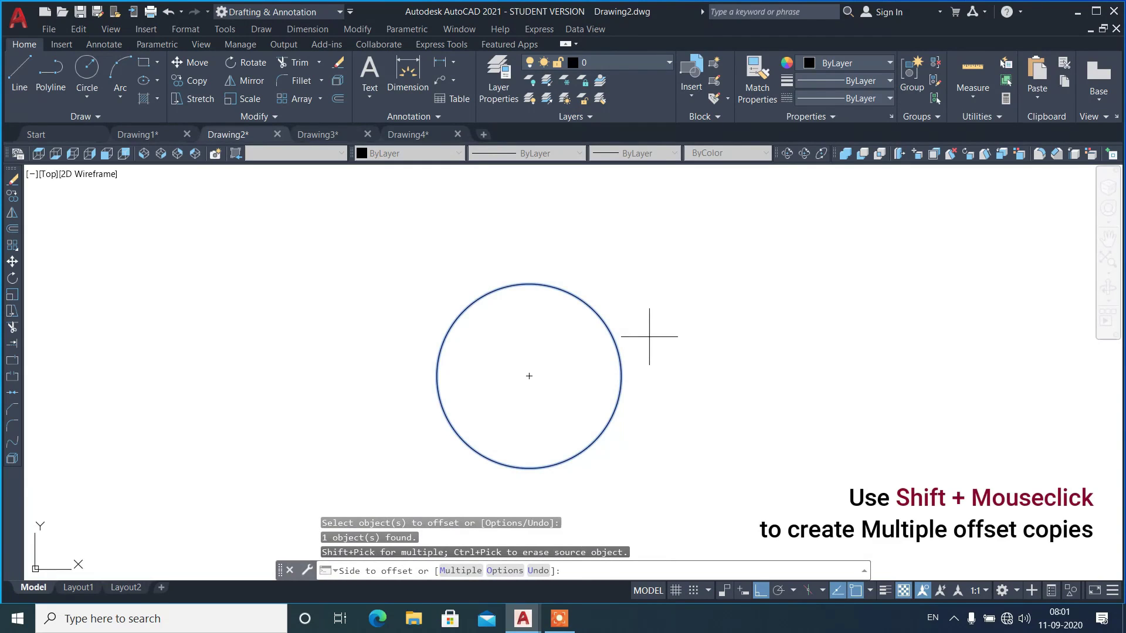
{"action": "left_click", "coordinate": [684, 327], "text": "shift"}
{"action": "left_click", "coordinate": [710, 319], "text": "shift"}
{"action": "left_click", "coordinate": [727, 323], "text": "shift"}
{"action": "left_click", "coordinate": [762, 306], "text": "shift"}
{"action": "left_click", "coordinate": [794, 302], "text": "shift"}
{"action": "left_click", "coordinate": [821, 305], "text": "shift"}
{"action": "left_click", "coordinate": [857, 305], "text": "shift"}
{"action": "left_click", "coordinate": [882, 293], "text": "shift"}
{"action": "left_click", "coordinate": [903, 292], "text": "shift"}
{"action": "left_click", "coordinate": [940, 276], "text": "shift"}
{"action": "left_click", "coordinate": [943, 275], "text": "shift"}
{"action": "left_click", "coordinate": [962, 261], "text": "shift"}
{"action": "left_click", "coordinate": [976, 251], "text": "shift"}
{"action": "left_click", "coordinate": [983, 244], "text": "shift"}
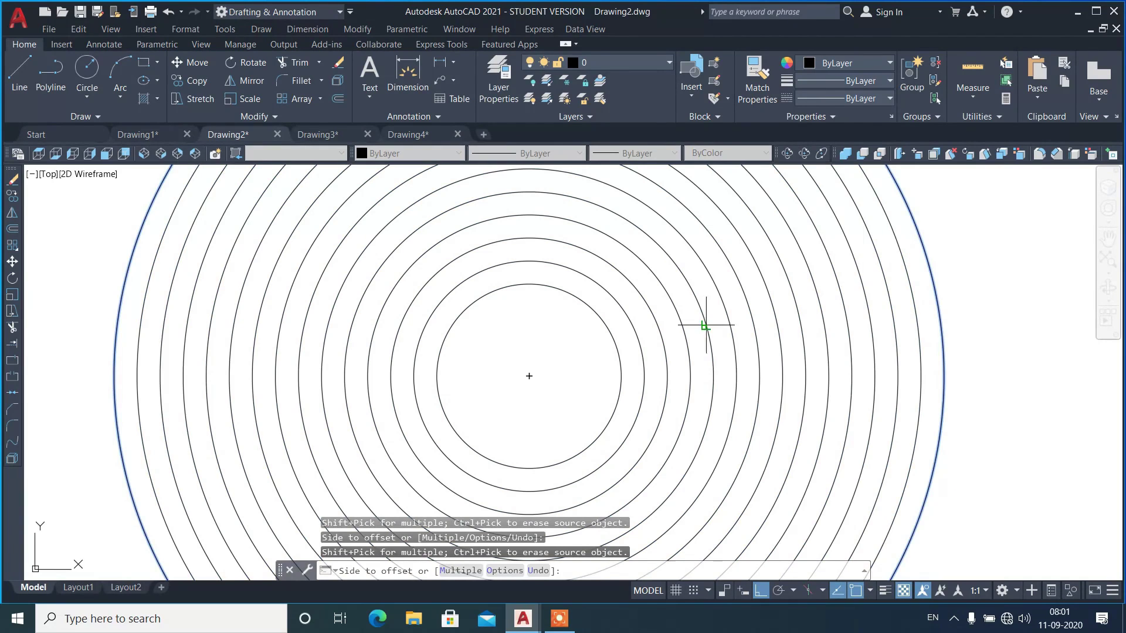
{"action": "scroll", "coordinate": [540, 341], "scroll_direction": "down", "scroll_amount": 1}
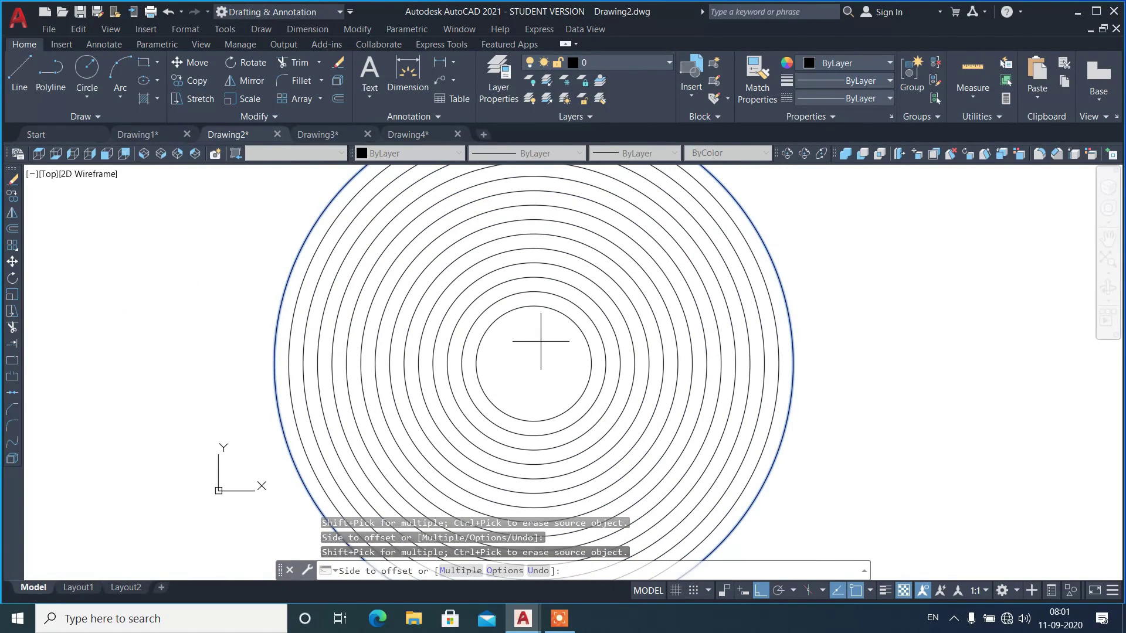
{"action": "key", "text": "Escape"}
{"action": "key", "text": "ctrl+z"}
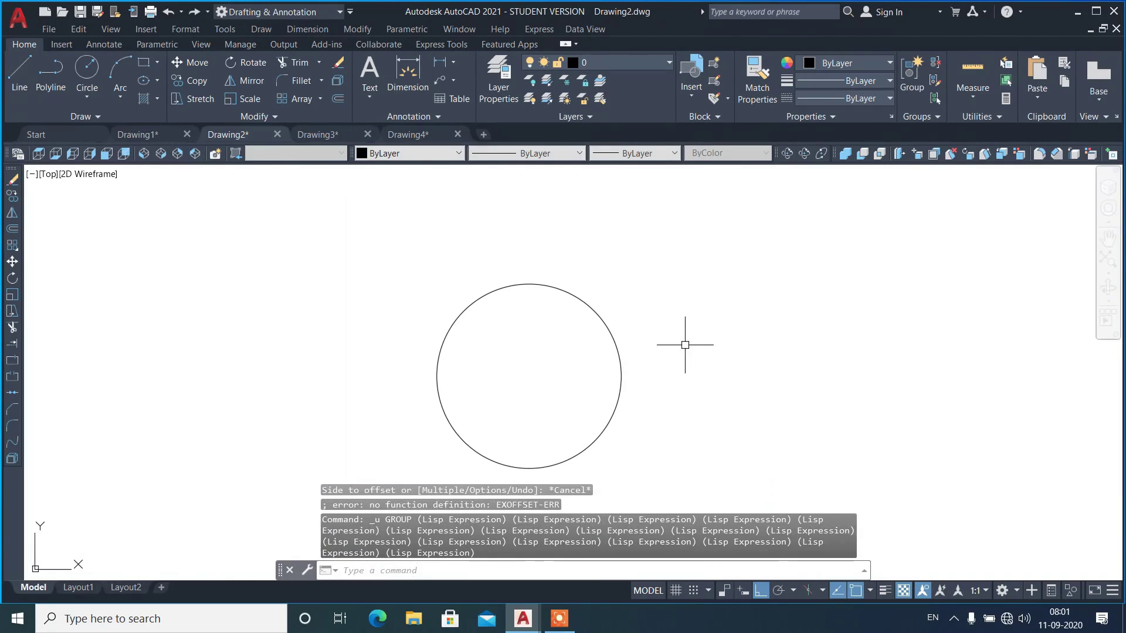
{"action": "type", "text": "o"}
{"action": "key", "text": "Return"}
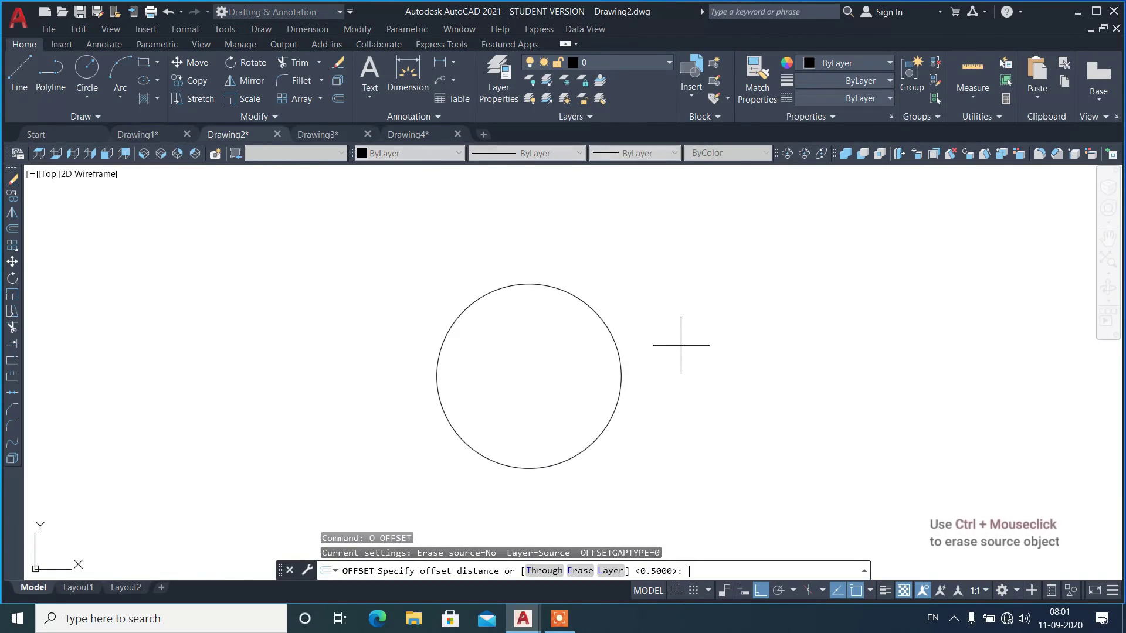
{"action": "key", "text": "Return"}
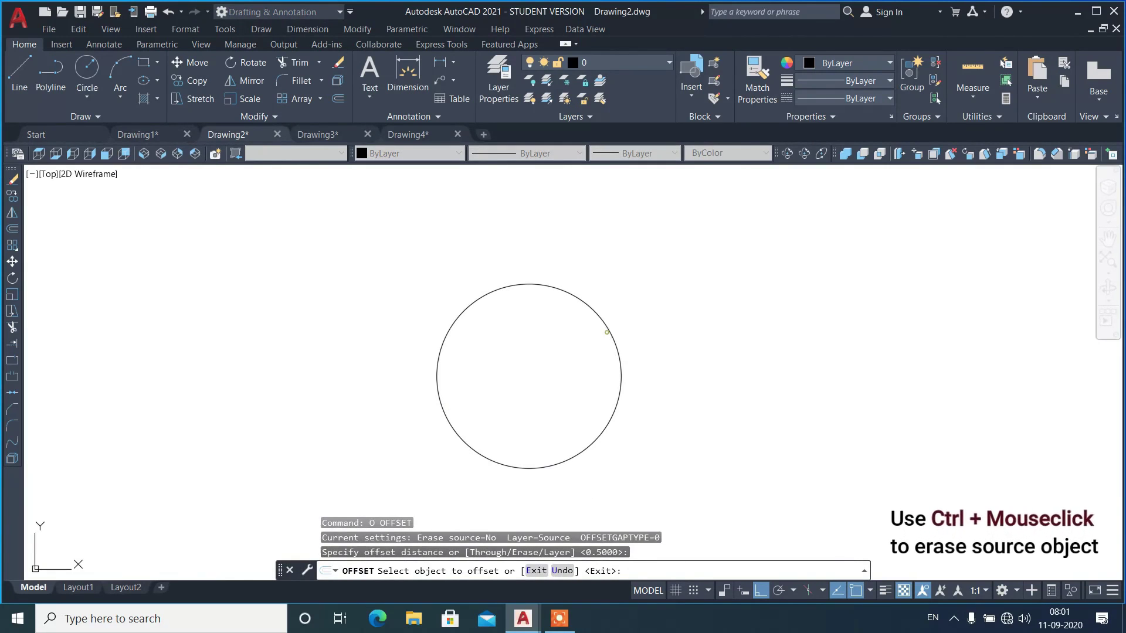
{"action": "left_click", "coordinate": [606, 337]}
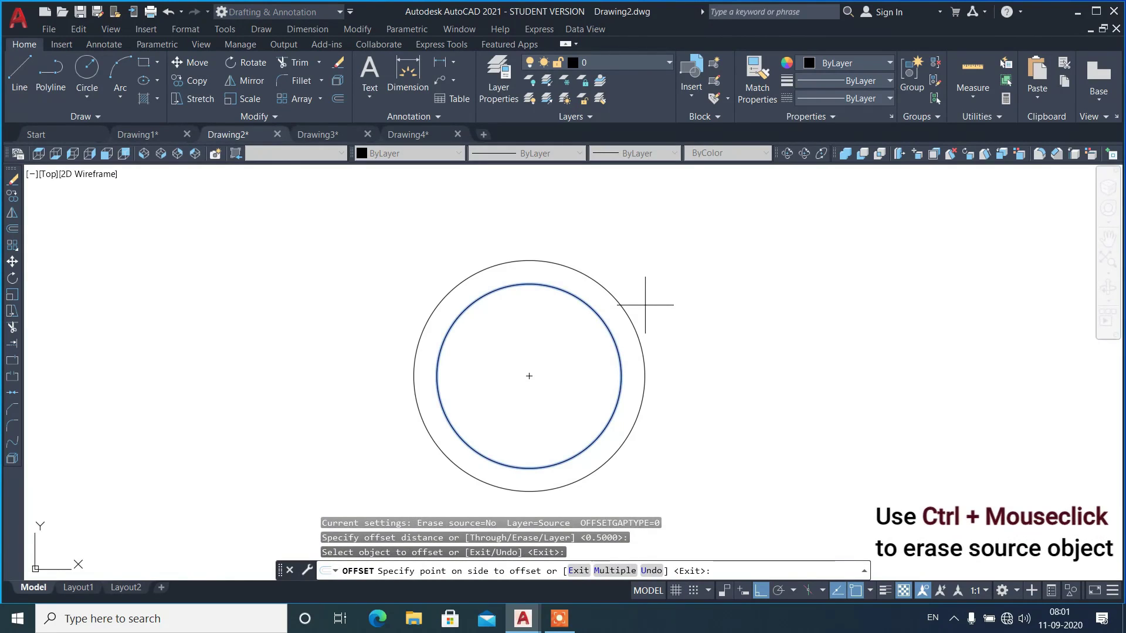
{"action": "key", "text": "Escape"}
- Offset the circle outward with EXOFFSET at the distance of 0.5, and offset the resulting circle outward once more
{"action": "type", "text": "ex"}
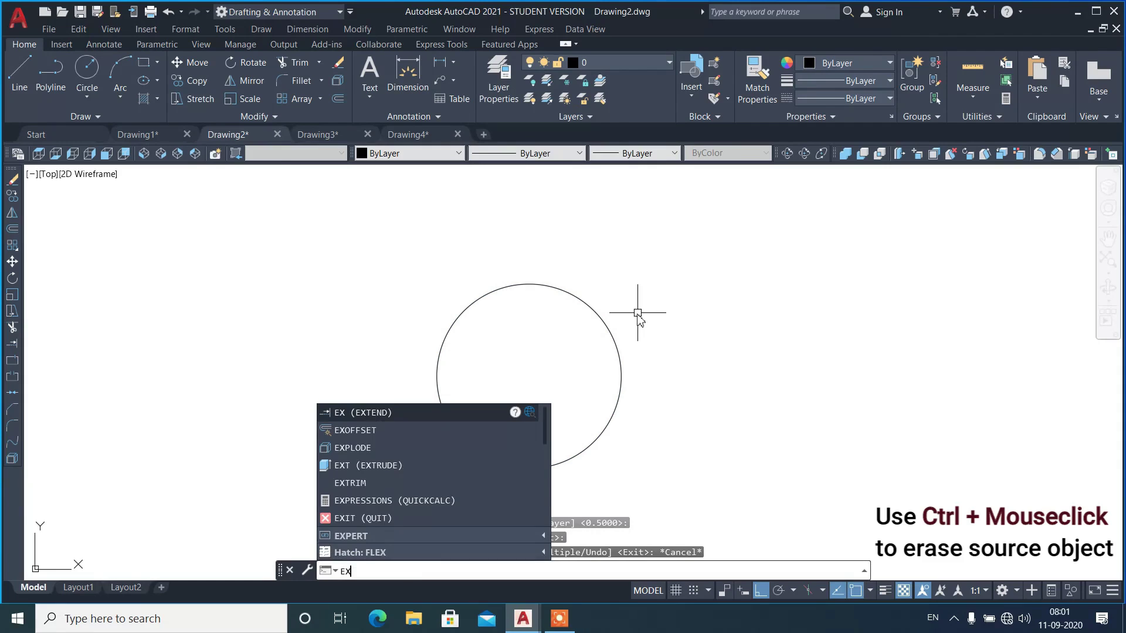
{"action": "type", "text": "o"}
{"action": "key", "text": "Return"}
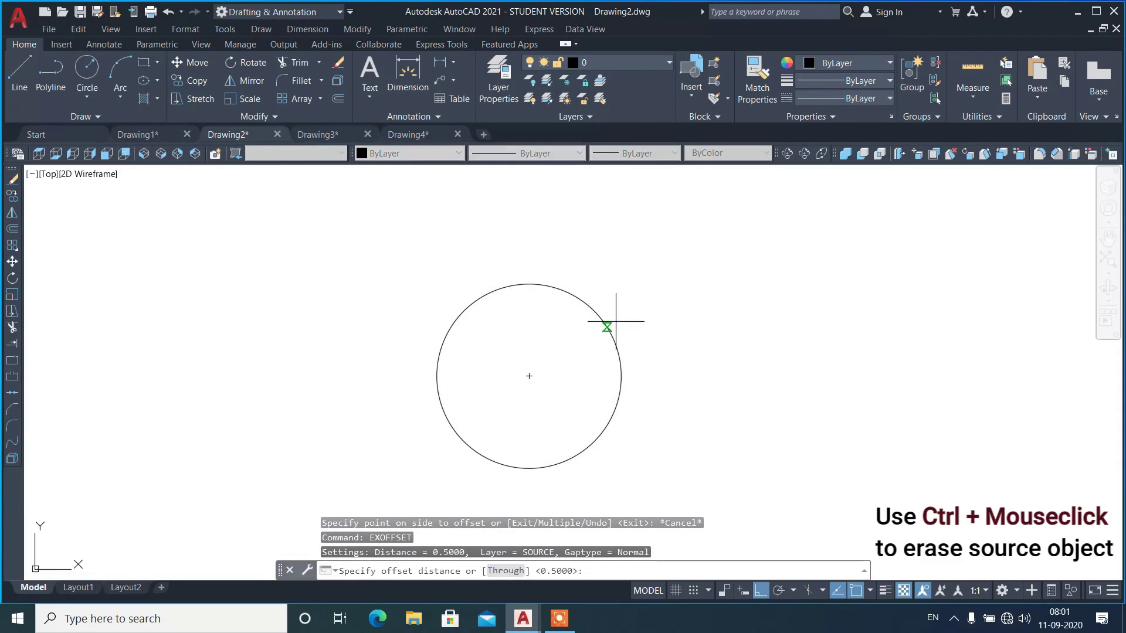
{"action": "key", "text": "Return"}
{"action": "left_click", "coordinate": [598, 314]}
{"action": "left_click", "coordinate": [643, 296]}
{"action": "left_click", "coordinate": [621, 299]}
{"action": "left_click", "coordinate": [651, 290]}
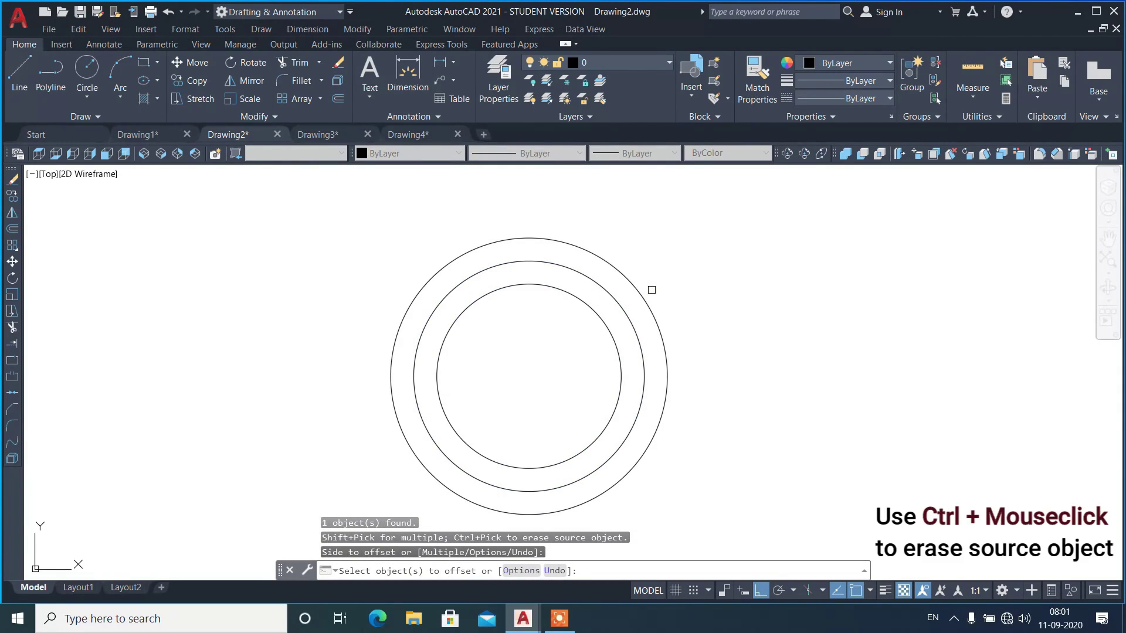
- Offset the outermost circle outward five times at the distance of 0.5, erasing the source circle each time
{"action": "left_click", "coordinate": [668, 281], "text": "ctrl"}
{"action": "left_click", "coordinate": [667, 282]}
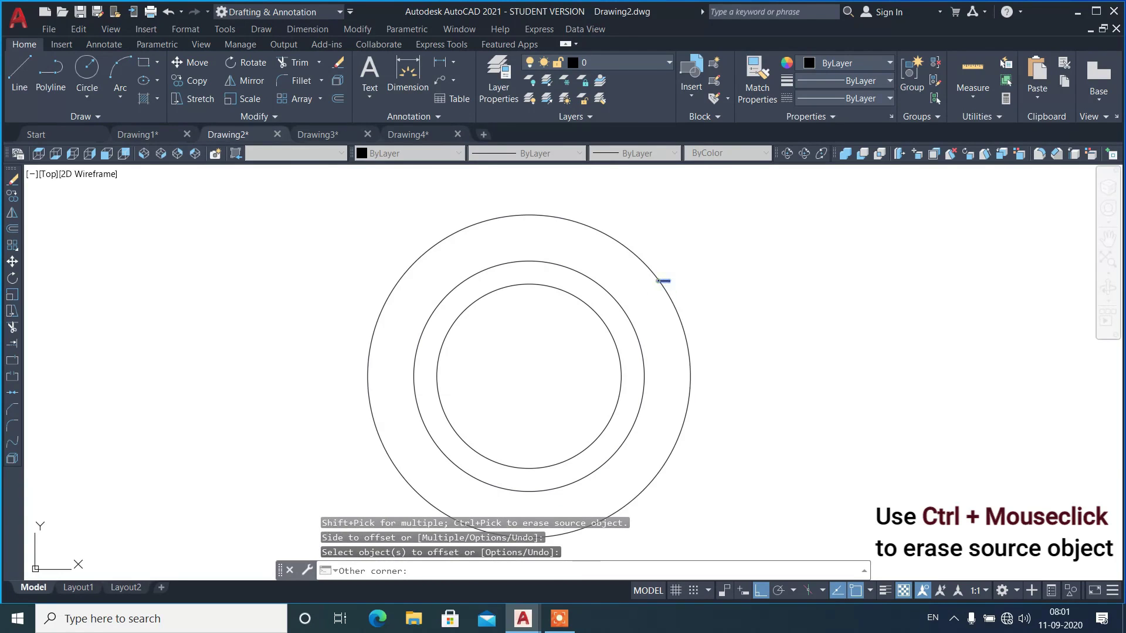
{"action": "left_click", "coordinate": [667, 282]}
{"action": "left_click", "coordinate": [681, 260], "text": "ctrl"}
{"action": "left_click", "coordinate": [683, 272]}
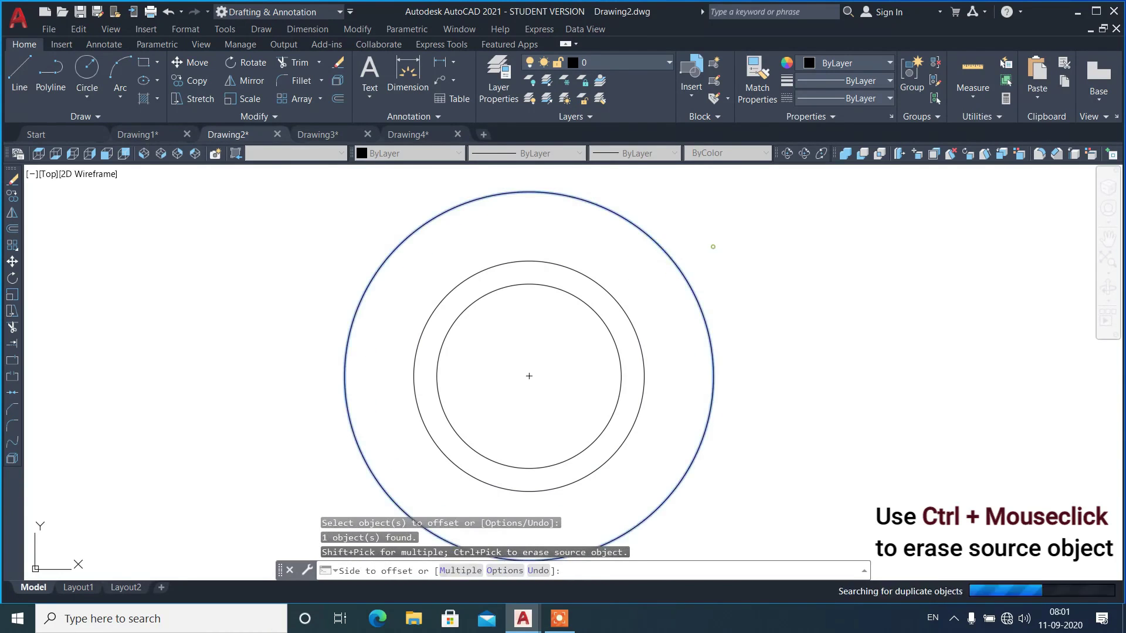
{"action": "left_click", "coordinate": [703, 248], "text": "ctrl"}
{"action": "left_click", "coordinate": [697, 250]}
{"action": "left_click", "coordinate": [717, 241], "text": "ctrl"}
{"action": "left_click", "coordinate": [720, 242]}
{"action": "left_click", "coordinate": [734, 237], "text": "ctrl"}
- Offset the middle circle outward four times at the distance of 0.5, erasing the source circle each time
{"action": "left_click", "coordinate": [618, 298]}
{"action": "left_click", "coordinate": [638, 280], "text": "ctrl"}
{"action": "left_click", "coordinate": [631, 280]}
{"action": "left_click", "coordinate": [653, 267], "text": "ctrl"}
{"action": "left_click", "coordinate": [649, 268]}
{"action": "left_click", "coordinate": [665, 252], "text": "ctrl"}
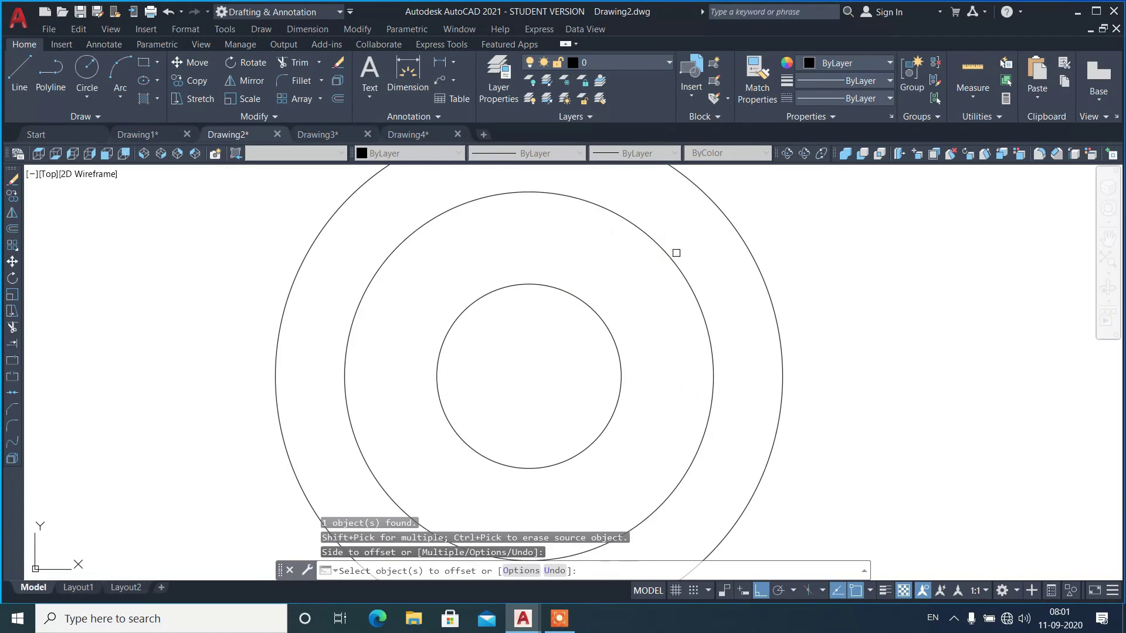
{"action": "left_click", "coordinate": [668, 256]}
{"action": "left_click", "coordinate": [692, 247], "text": "ctrl"}
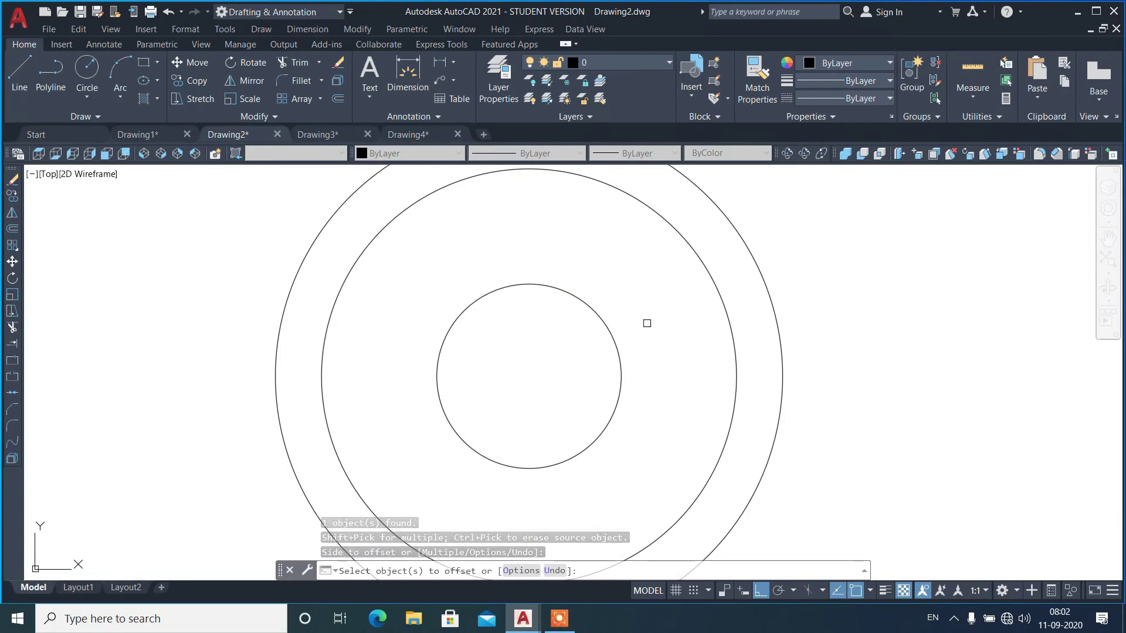
- Offset the innermost circle outward four times by multiple picking at the distance of 0.5
{"action": "left_click", "coordinate": [622, 337]}
{"action": "left_click", "coordinate": [654, 312], "text": "shift"}
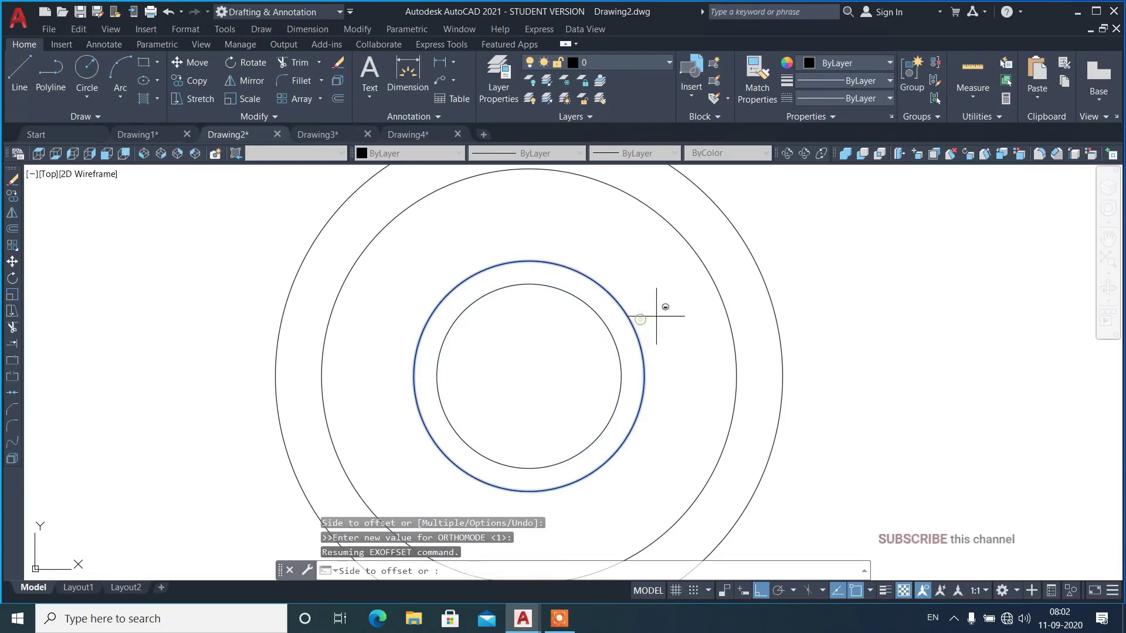
{"action": "left_click", "coordinate": [675, 309], "text": "shift"}
{"action": "left_click", "coordinate": [689, 299], "text": "shift"}
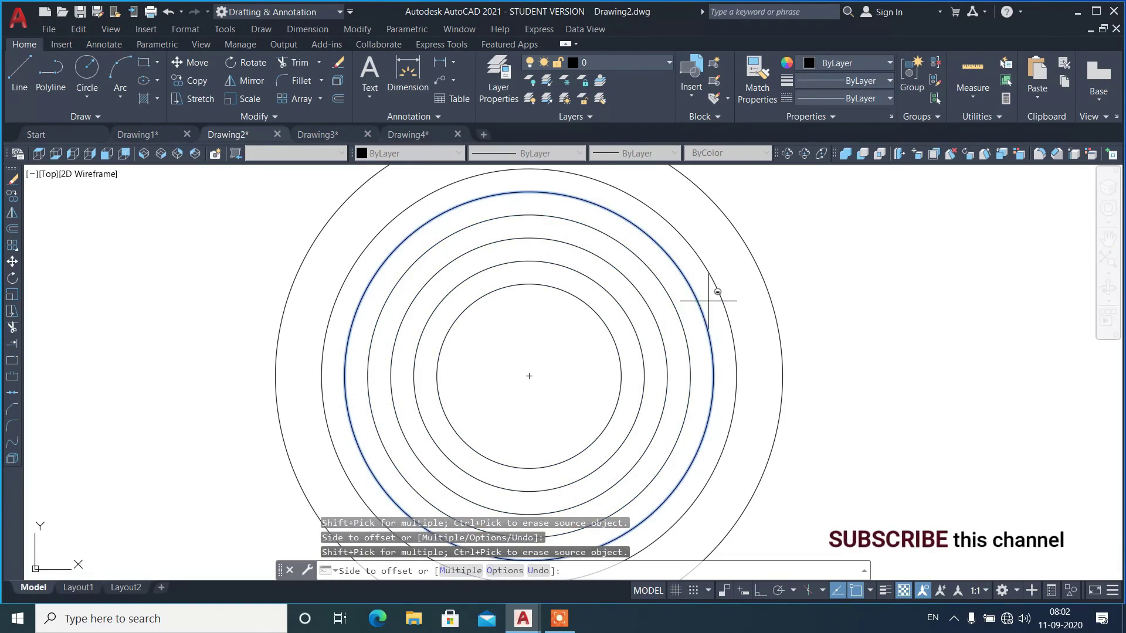
- Continue the multiple offset inward seven times, down to a small circle around the common centre
{"action": "left_click", "coordinate": [580, 338], "text": "shift"}
{"action": "left_click", "coordinate": [567, 347], "text": "shift"}
{"action": "left_click", "coordinate": [560, 354], "text": "shift"}
{"action": "left_click", "coordinate": [559, 354], "text": "shift"}
{"action": "left_click", "coordinate": [564, 349], "text": "shift"}
{"action": "left_click", "coordinate": [564, 352], "text": "shift"}
{"action": "left_click", "coordinate": [559, 351], "text": "shift"}
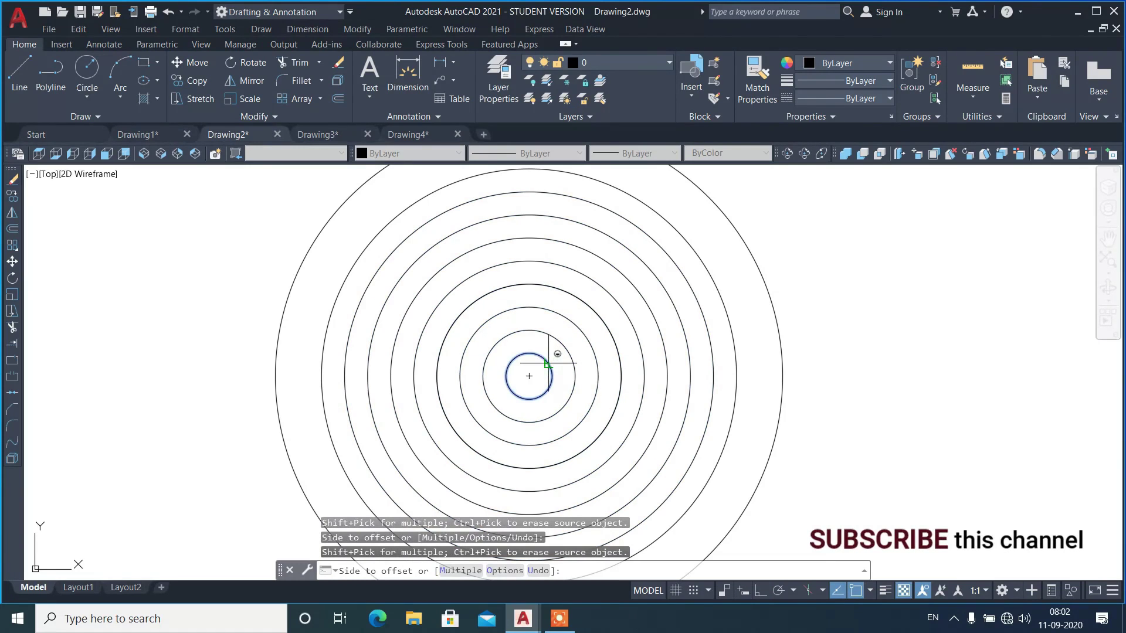
{"action": "key", "text": "Return"}
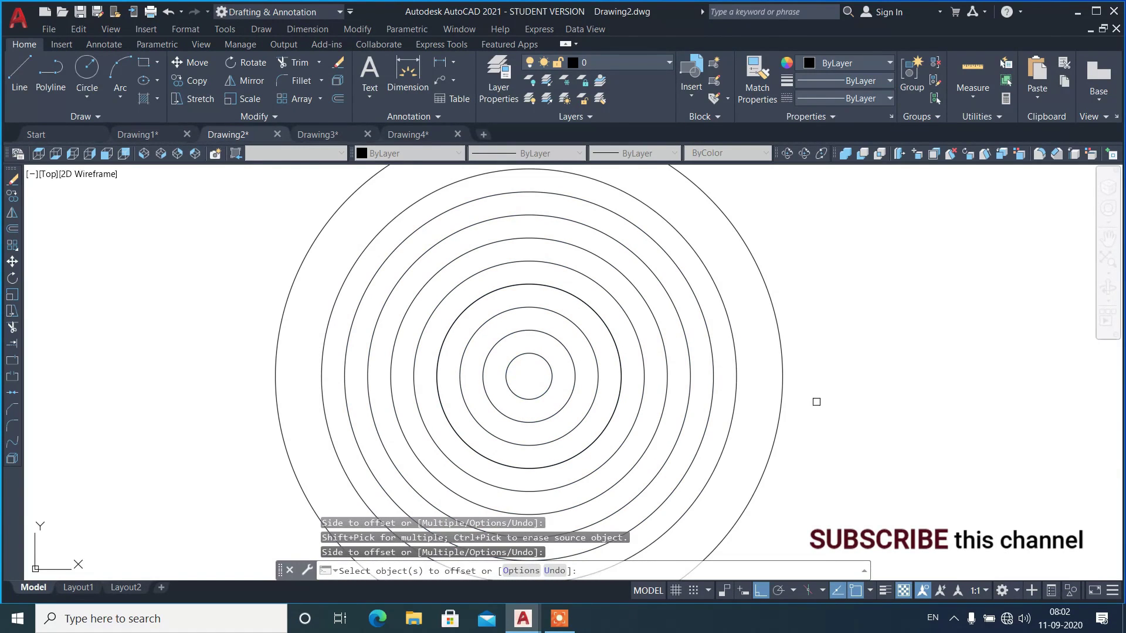
- Erase all the concentric circles in Drawing2
{"action": "key", "text": "Escape"}
{"action": "left_click", "coordinate": [835, 414]}
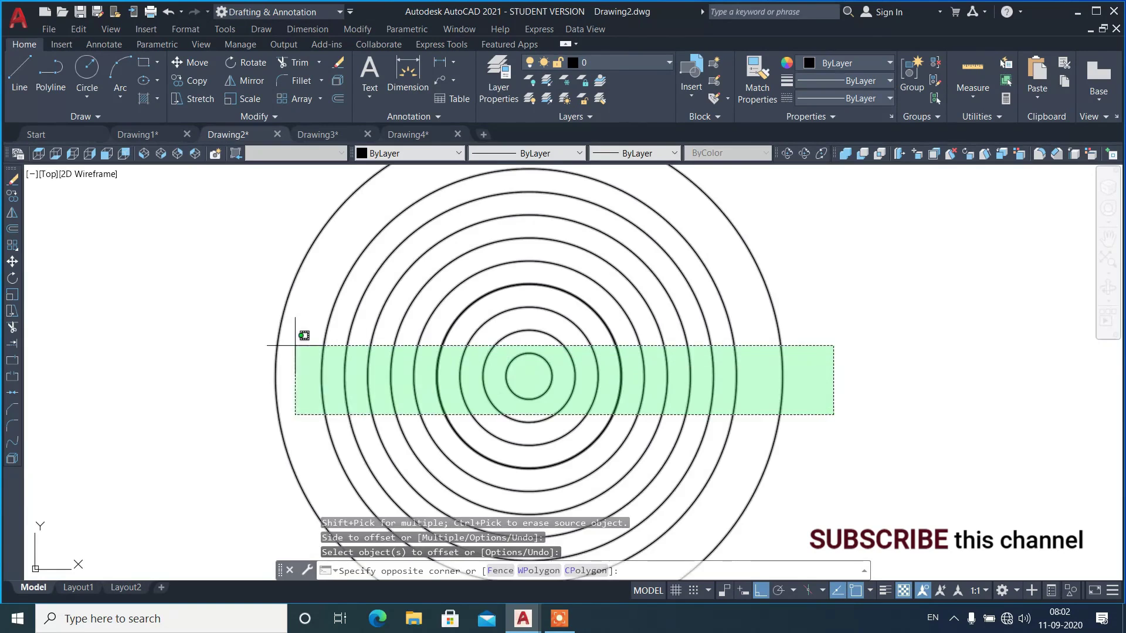
{"action": "left_click", "coordinate": [269, 344]}
{"action": "type", "text": "e"}
{"action": "key", "text": "Return"}
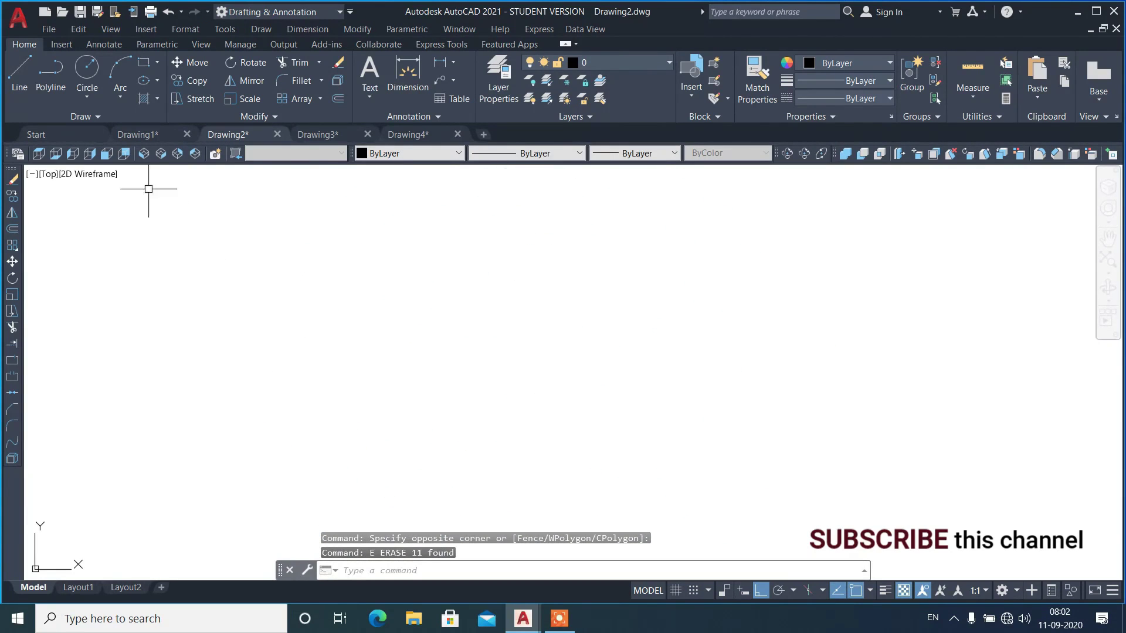
- In Drawing1, draw a 4 by 4 square from four separate lines with ortho mode on
{"action": "left_click", "coordinate": [138, 135]}
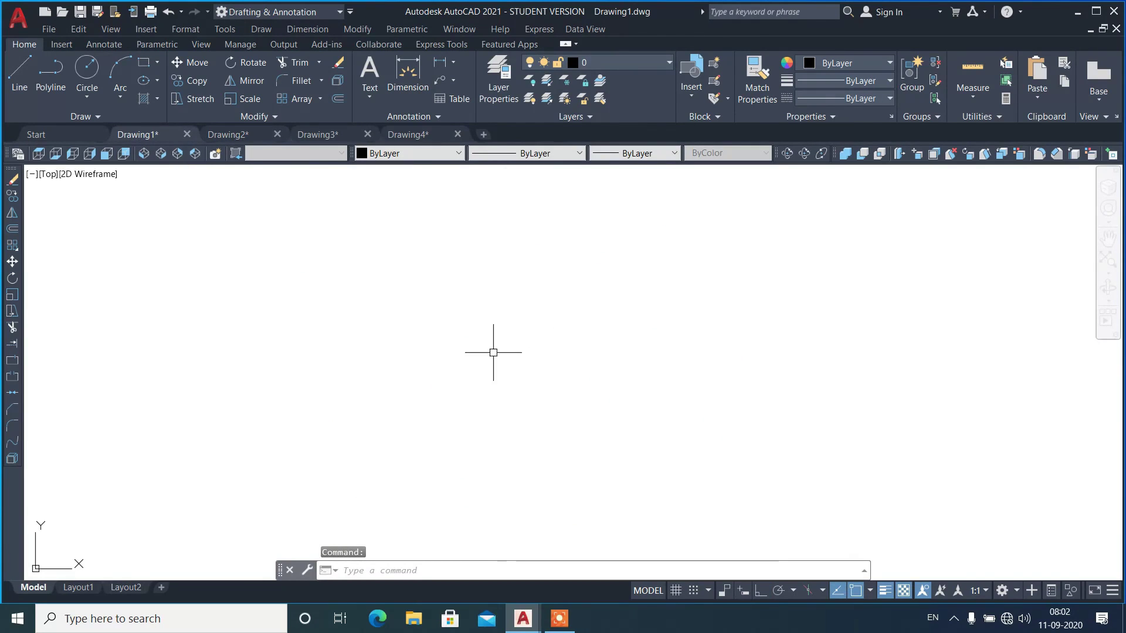
{"action": "type", "text": "l"}
{"action": "key", "text": "Return"}
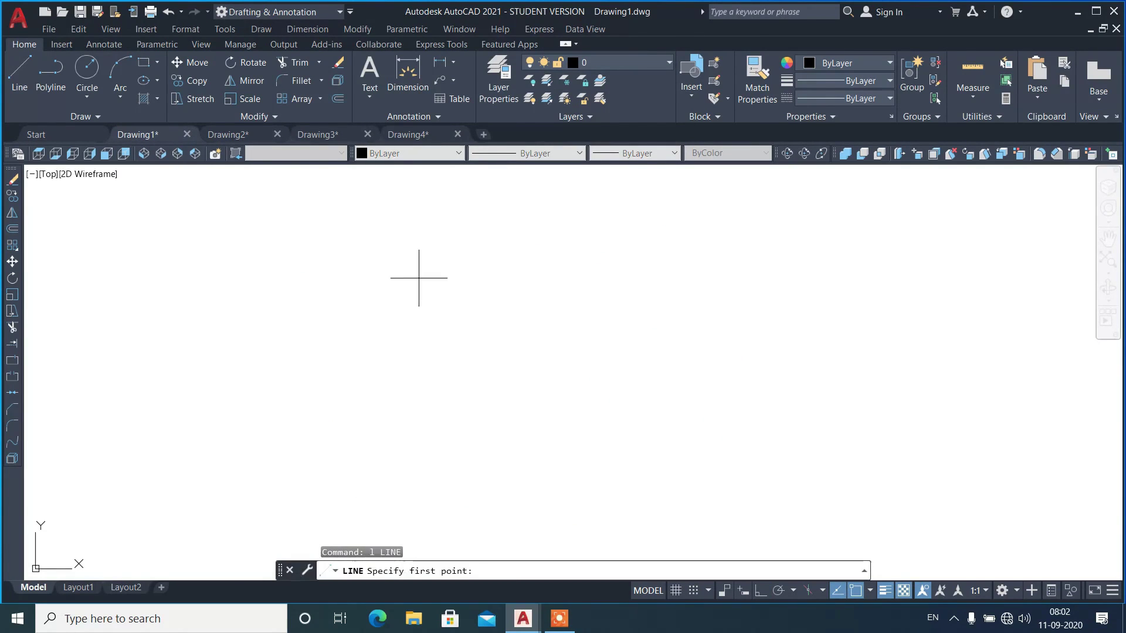
{"action": "left_click", "coordinate": [430, 256]}
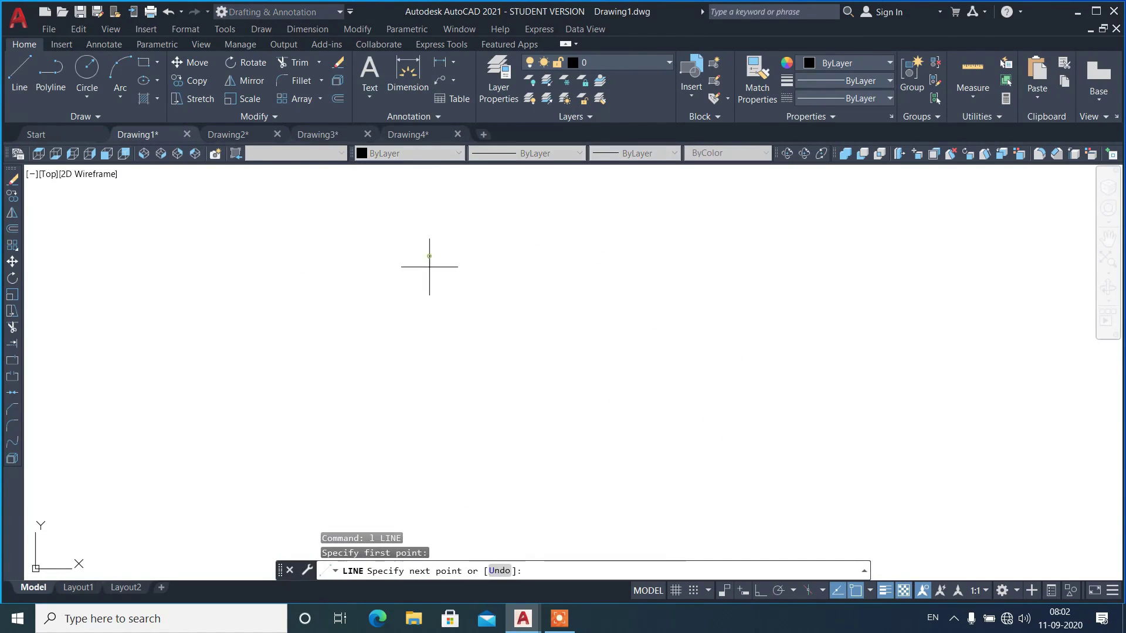
{"action": "left_click", "coordinate": [760, 593]}
{"action": "type", "text": "4"}
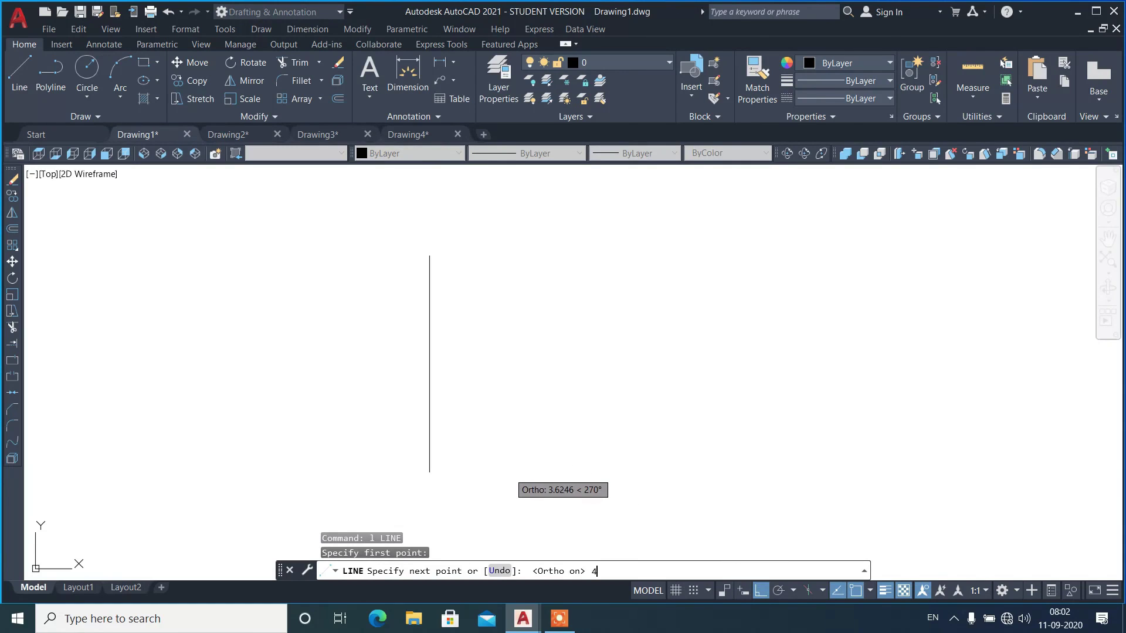
{"action": "key", "text": "Return"}
{"action": "type", "text": "4"}
{"action": "key", "text": "Return"}
{"action": "type", "text": "4"}
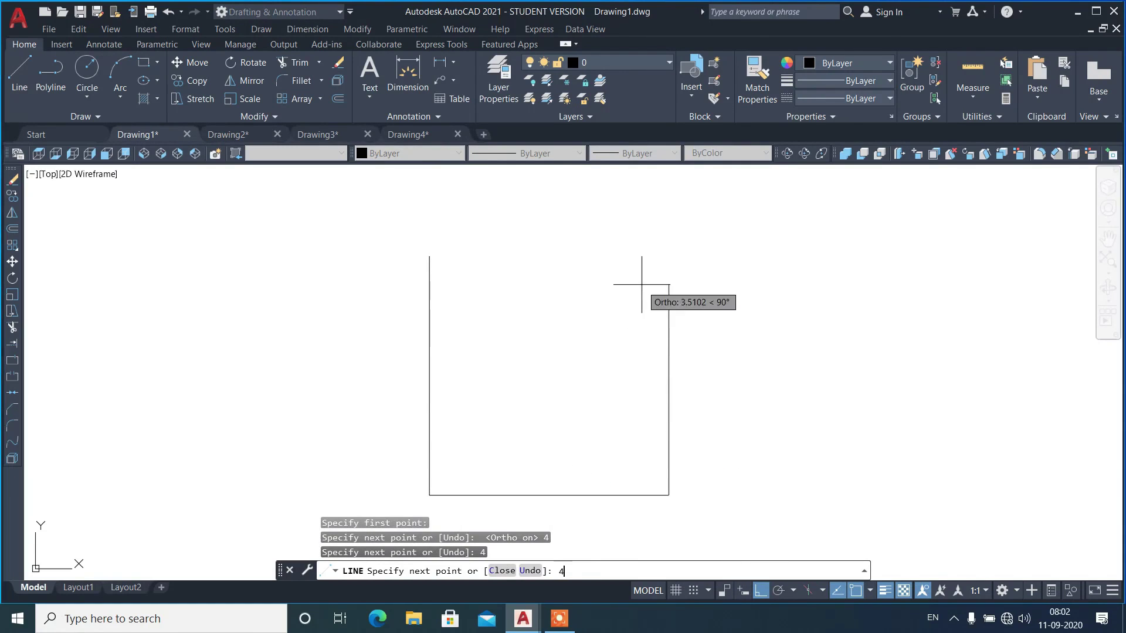
{"action": "key", "text": "Return"}
{"action": "type", "text": "4"}
{"action": "key", "text": "Return"}
{"action": "key", "text": "Return"}
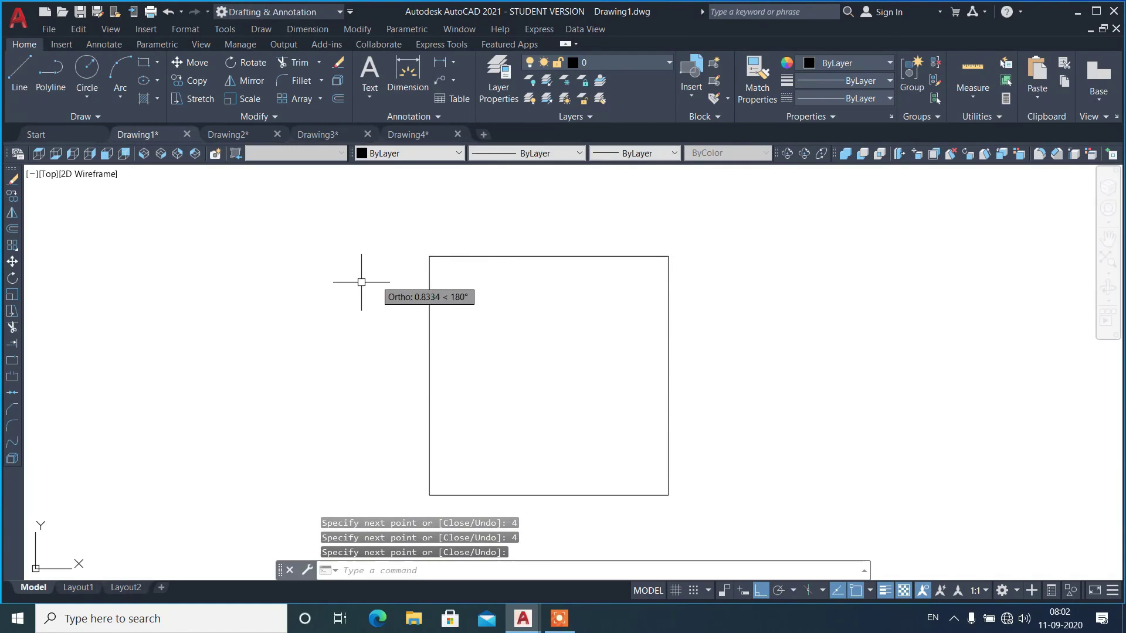
- Offset the square's left edge rightward three times at a distance of 1, using the Multiple option
{"action": "type", "text": "o"}
{"action": "key", "text": "Return"}
{"action": "type", "text": "1"}
{"action": "key", "text": "Return"}
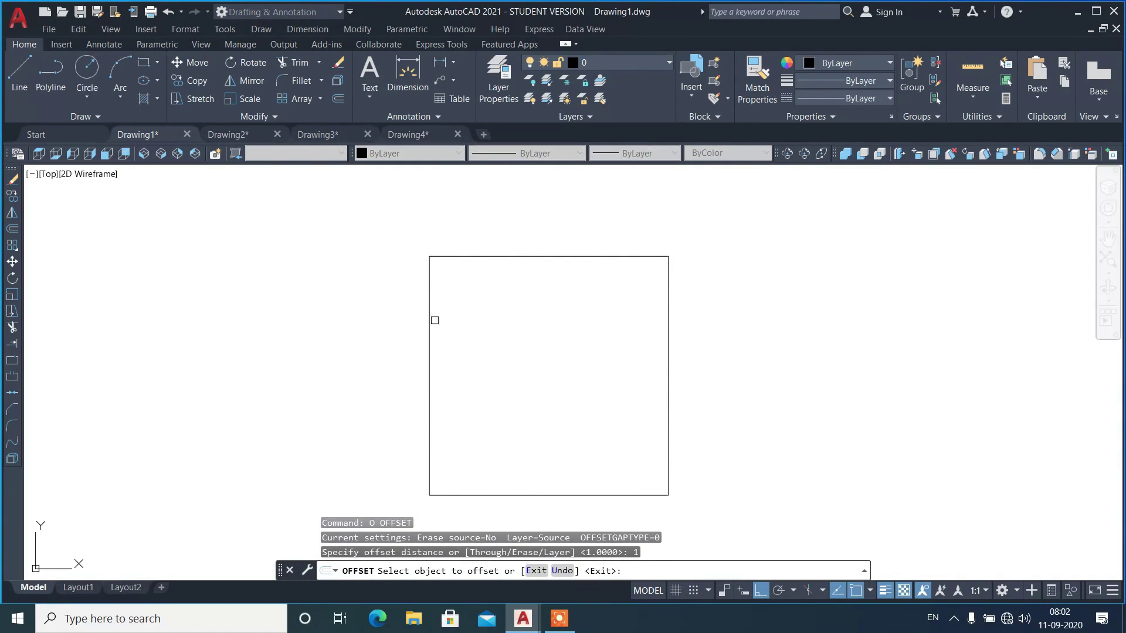
{"action": "left_click", "coordinate": [431, 328]}
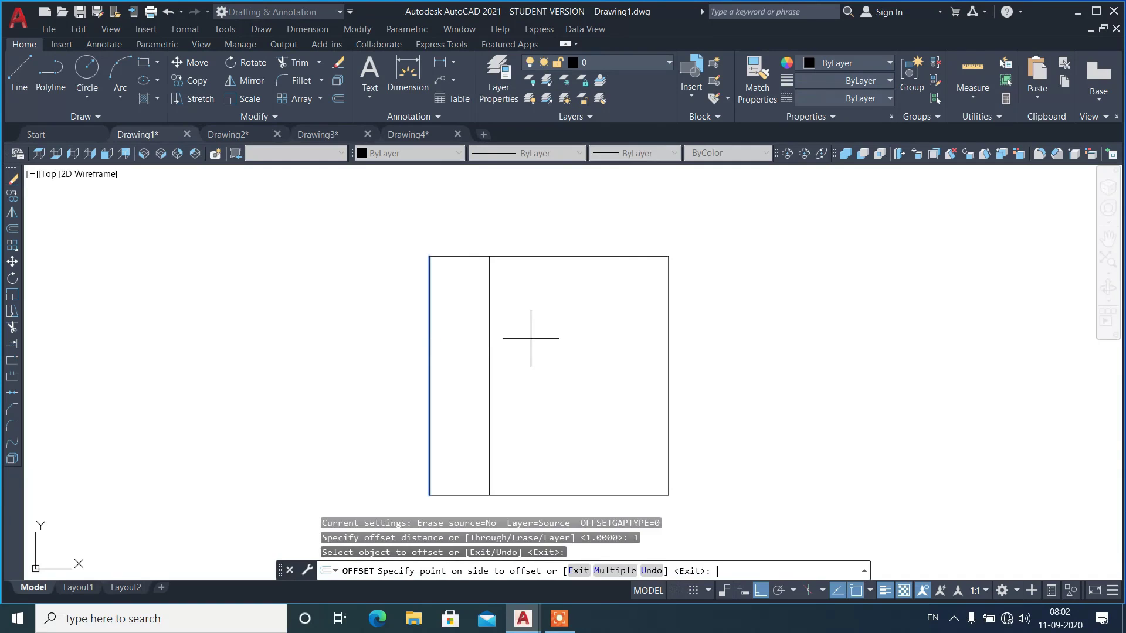
{"action": "type", "text": "m"}
{"action": "key", "text": "Return"}
{"action": "left_click", "coordinate": [530, 339]}
{"action": "left_click", "coordinate": [595, 334]}
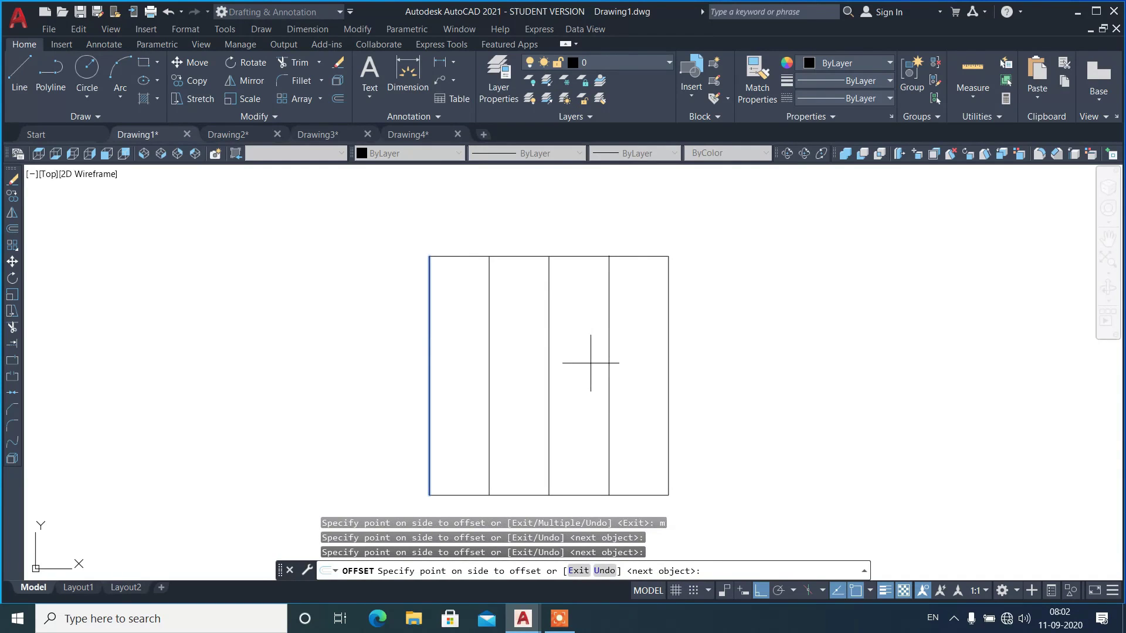
{"action": "key", "text": "Return"}
{"action": "key", "text": "Return"}
{"action": "key", "text": "Return"}
{"action": "key", "text": "Return"}
{"action": "left_click", "coordinate": [548, 421]}
{"action": "left_click", "coordinate": [595, 420]}
- Offset the square's bottom edge upward three times at a distance of 1 to complete a 4 by 4 grid
{"action": "key", "text": "Return"}
{"action": "key", "text": "Return"}
{"action": "key", "text": "Return"}
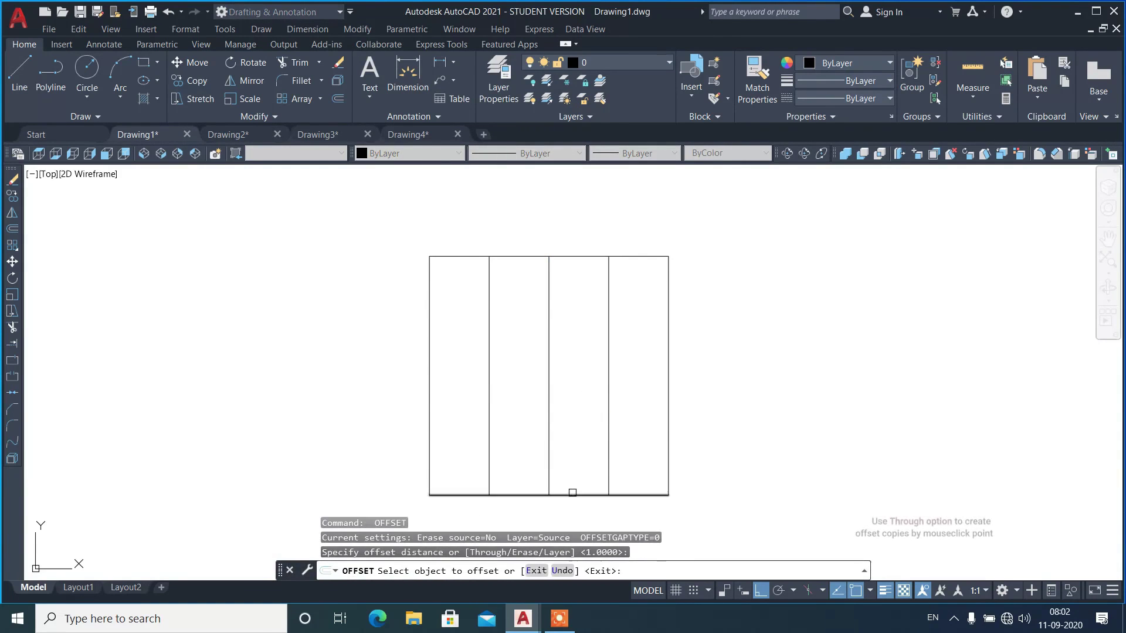
{"action": "left_click", "coordinate": [574, 494]}
{"action": "left_click", "coordinate": [575, 452]}
{"action": "left_click", "coordinate": [573, 435]}
{"action": "left_click", "coordinate": [573, 390]}
{"action": "left_click", "coordinate": [572, 376]}
{"action": "left_click", "coordinate": [574, 329]}
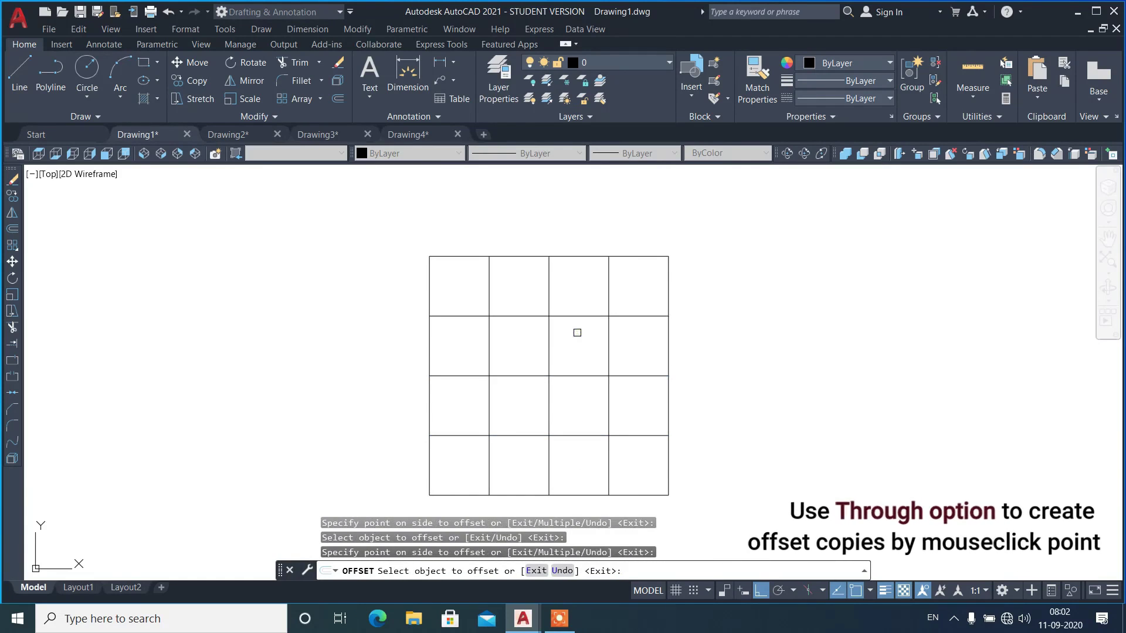
{"action": "key", "text": "Return"}
- Draw a diagonal line from the grid's upper-right corner to its lower-left corner
{"action": "type", "text": "l"}
{"action": "key", "text": "Return"}
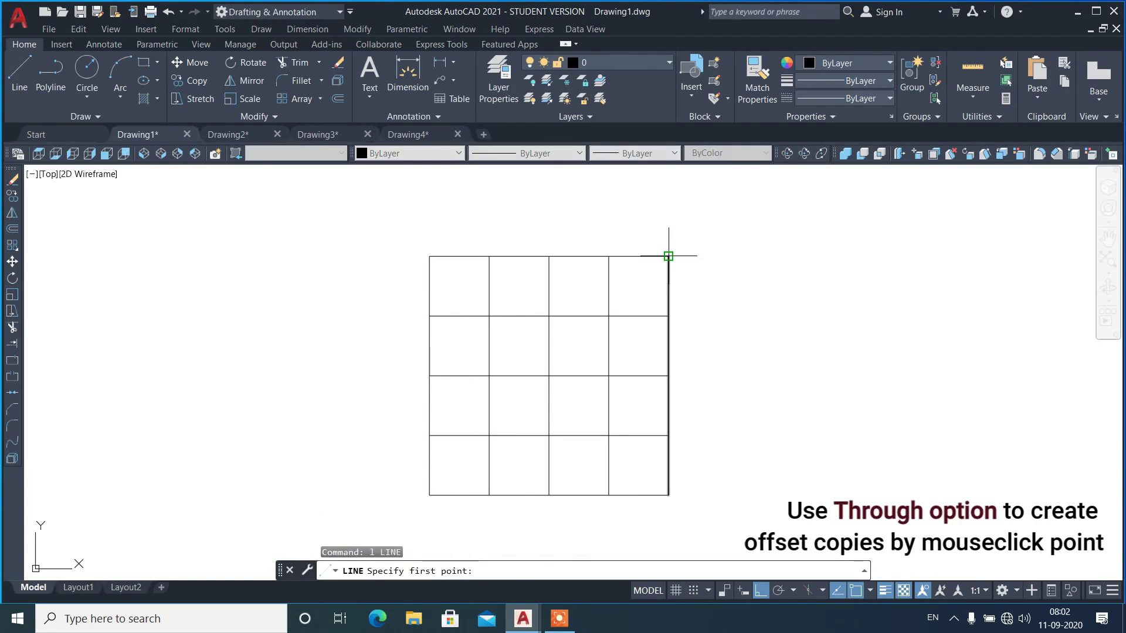
{"action": "left_click", "coordinate": [668, 256]}
{"action": "left_click", "coordinate": [429, 495]}
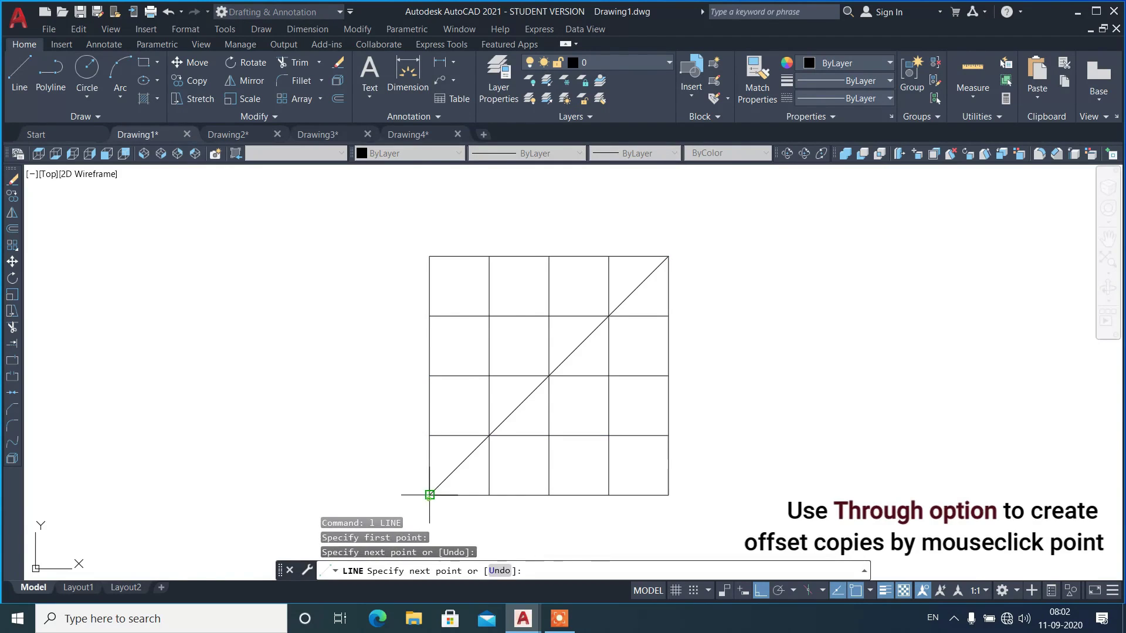
{"action": "key", "text": "Return"}
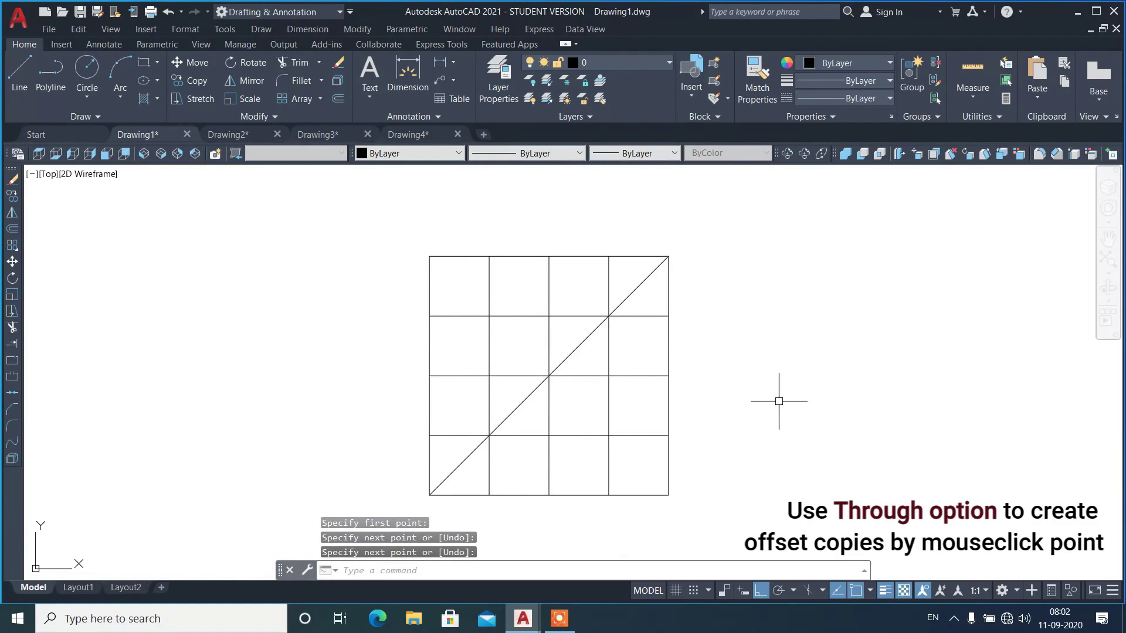
- Using EXOFFSET with the Through option, offset the diagonal through the adjacent upper grid intersection, and its copy through the top edge's midpoint
{"action": "type", "text": "exoffset"}
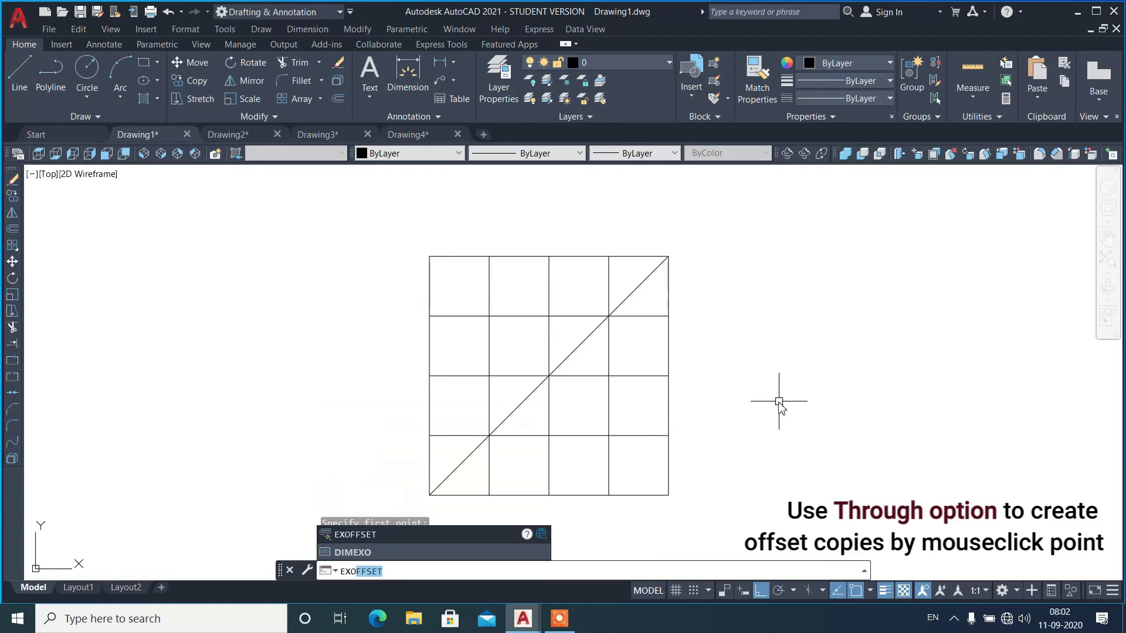
{"action": "key", "text": "Return"}
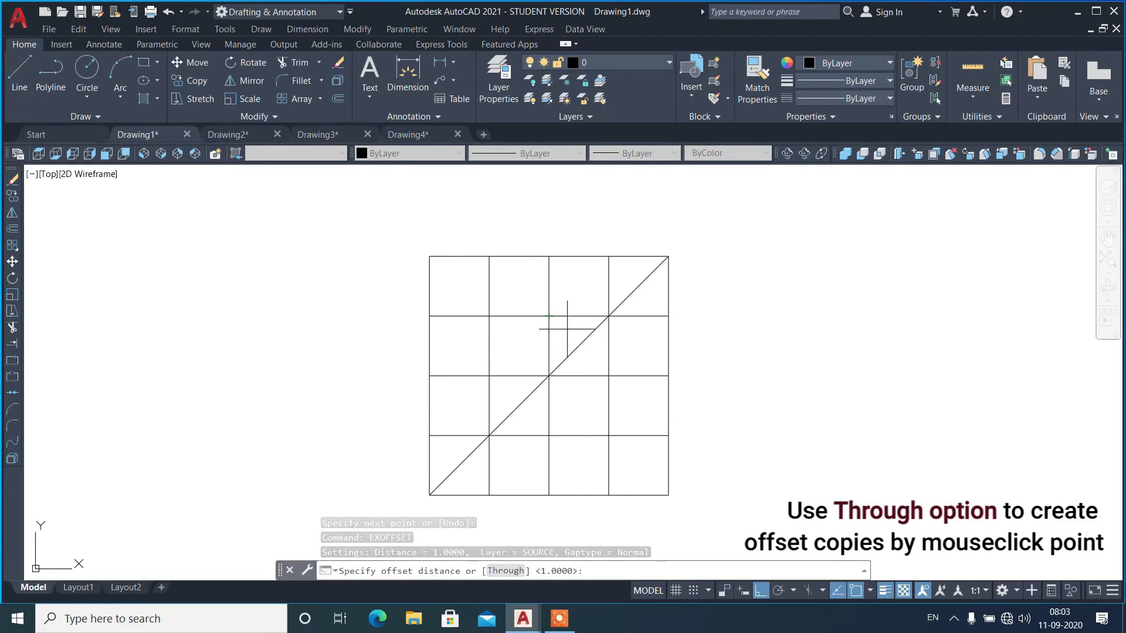
{"action": "left_click", "coordinate": [499, 569]}
{"action": "left_click", "coordinate": [584, 339]}
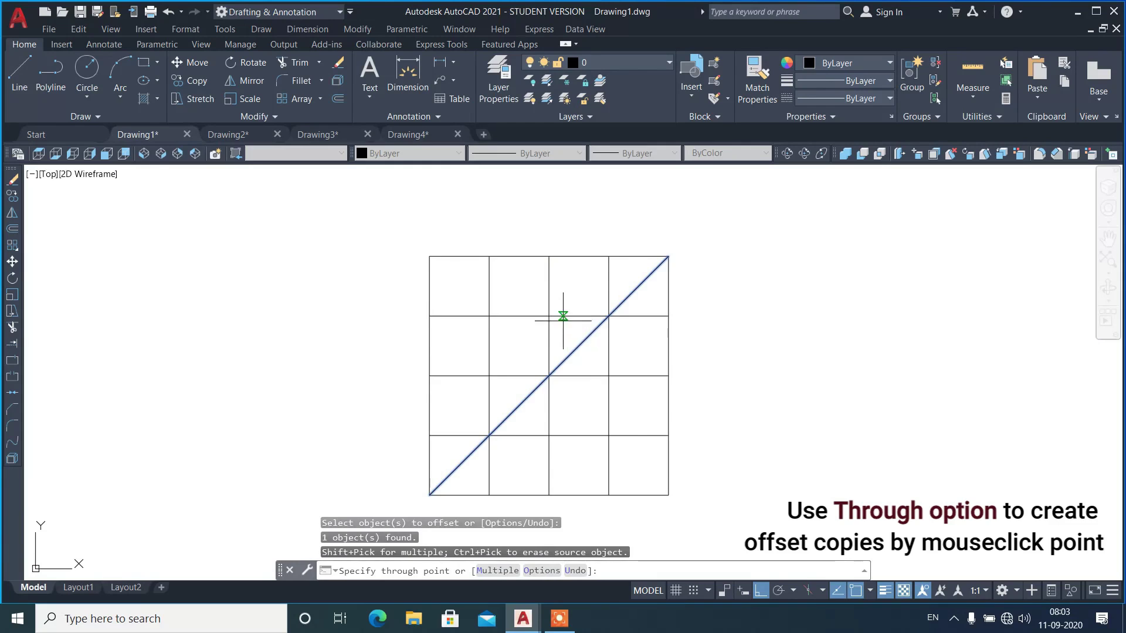
{"action": "left_click", "coordinate": [549, 316]}
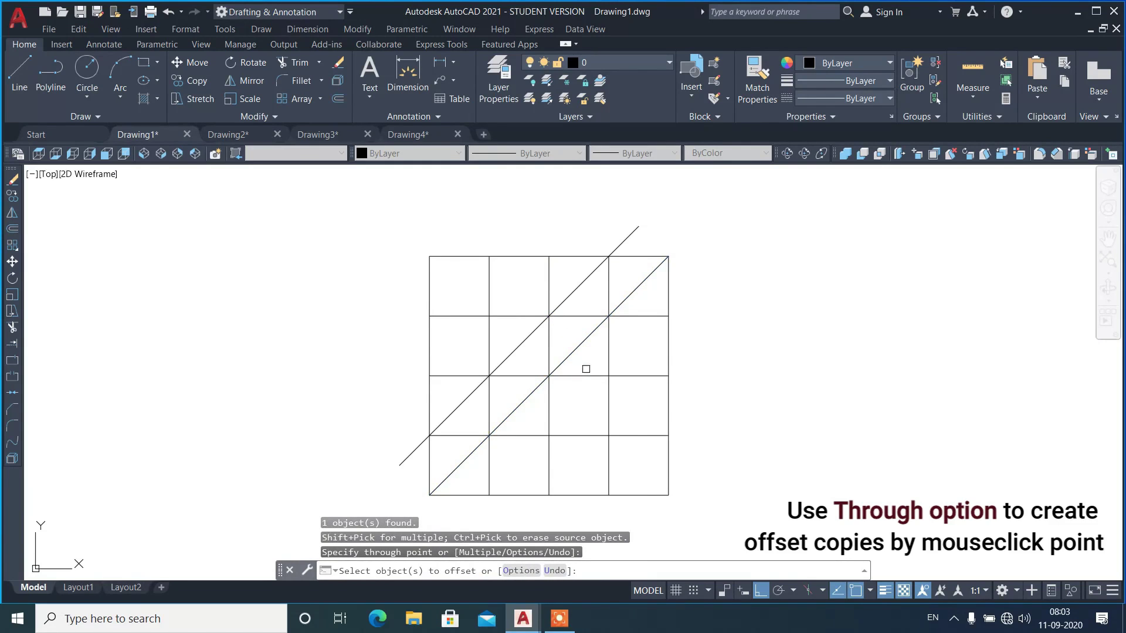
{"action": "left_click", "coordinate": [574, 297]}
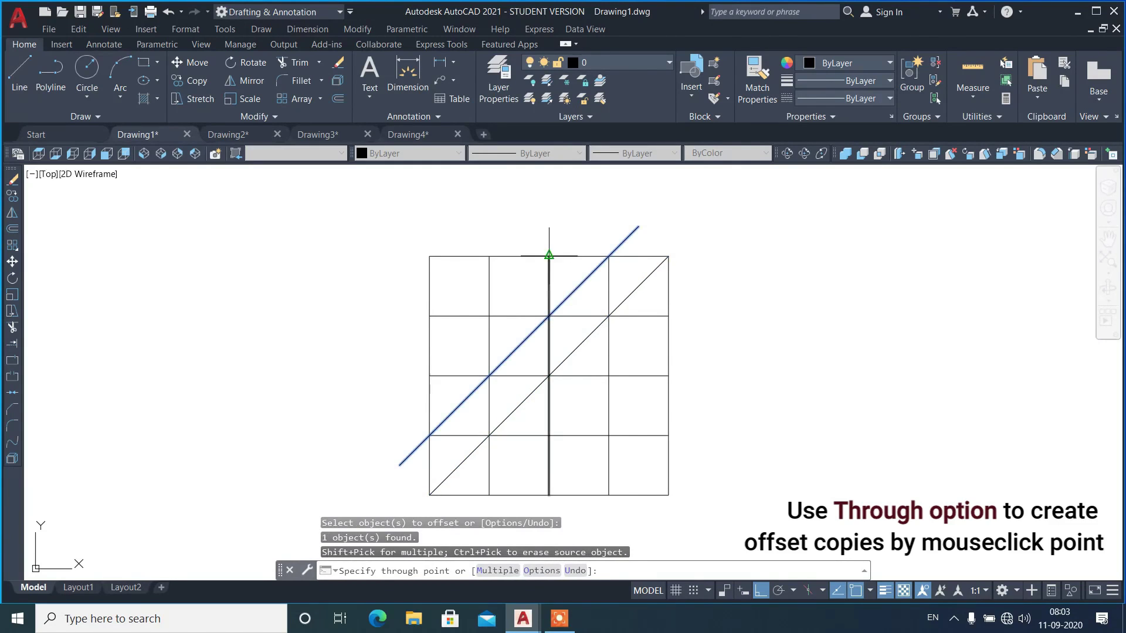
{"action": "left_click", "coordinate": [549, 255]}
- Offset the diagonal successively toward the lower right through the three lower points on the third inner vertical grid line
{"action": "left_click", "coordinate": [589, 336]}
{"action": "left_click", "coordinate": [608, 375]}
{"action": "left_click", "coordinate": [582, 401]}
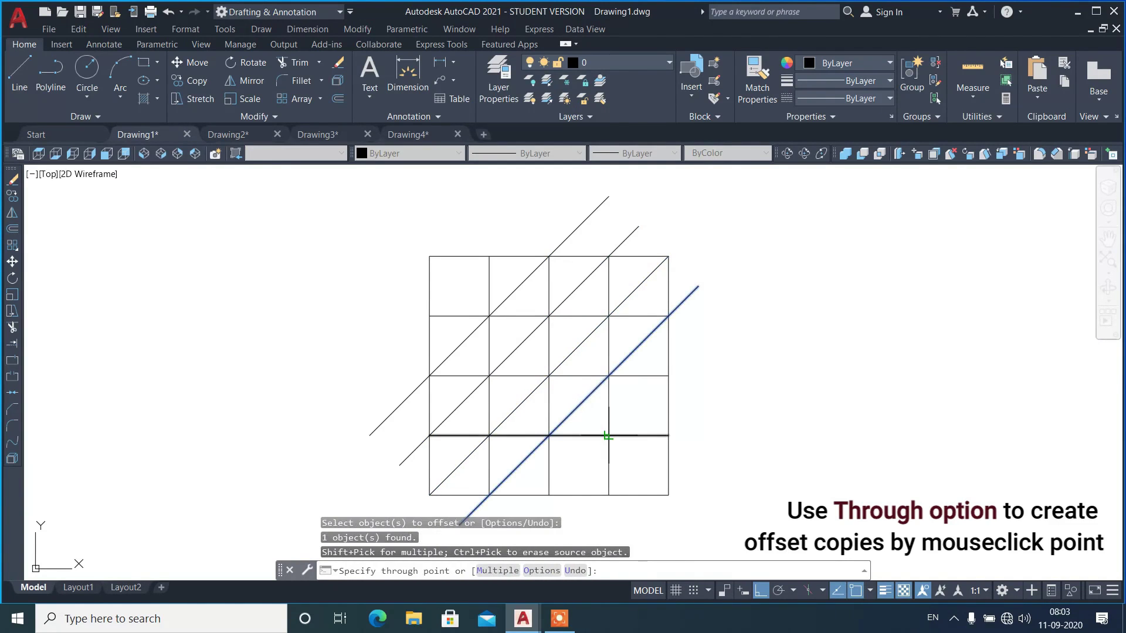
{"action": "left_click", "coordinate": [608, 435]}
{"action": "left_click", "coordinate": [588, 458]}
{"action": "left_click", "coordinate": [608, 495]}
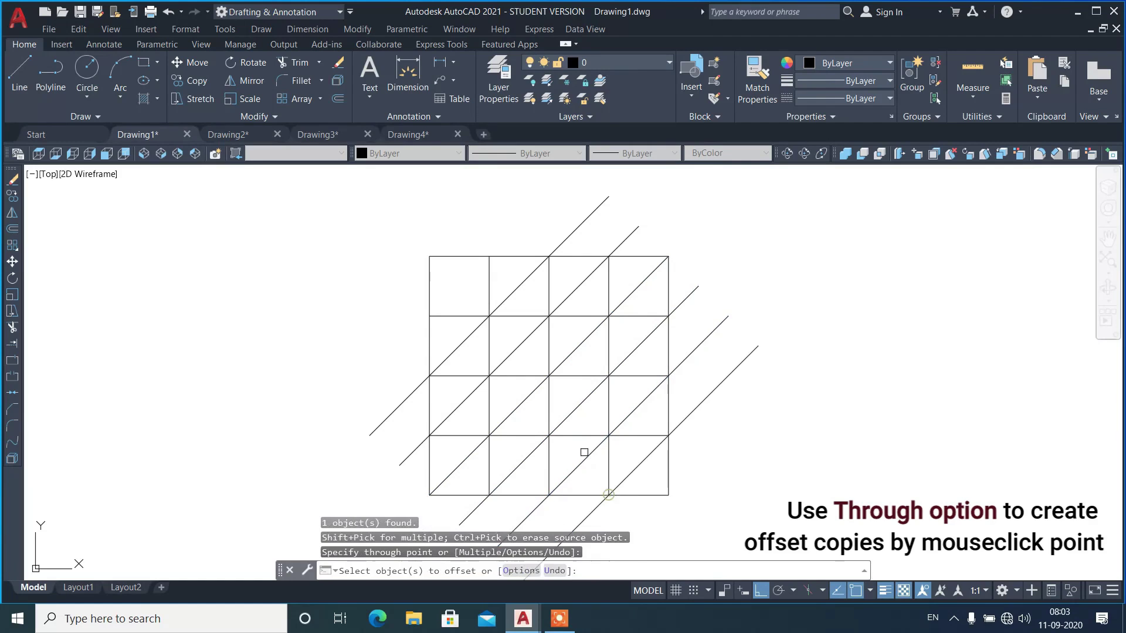
- Offset the outer diagonals through the first inner vertical line's upper end, the grid's lower-right corner and its upper-left corner
{"action": "left_click", "coordinate": [513, 299]}
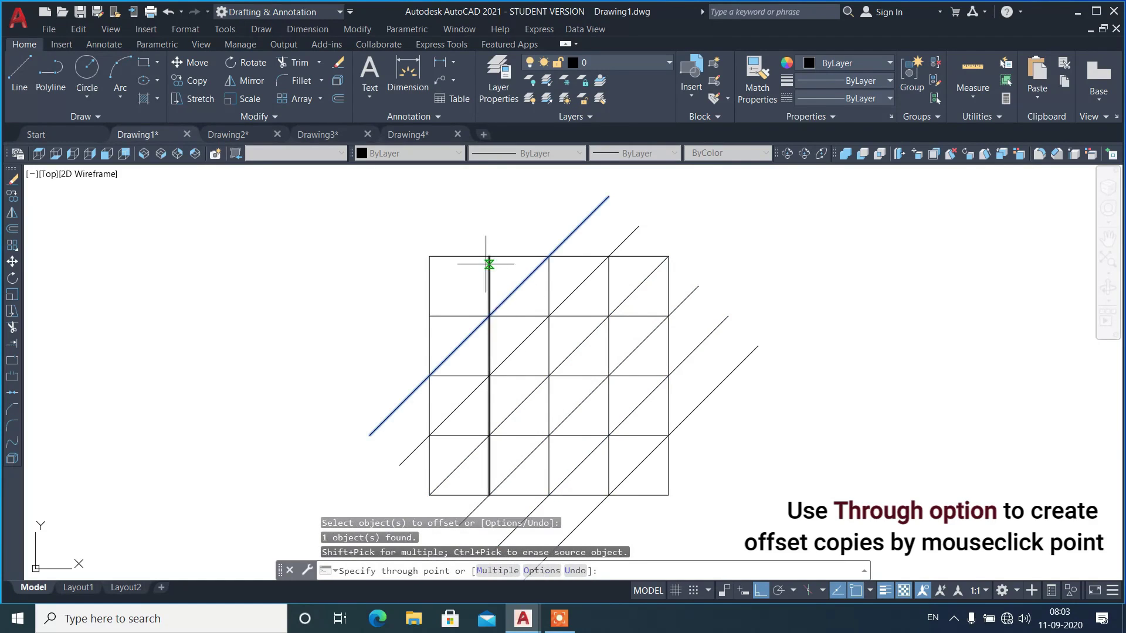
{"action": "left_click", "coordinate": [488, 258]}
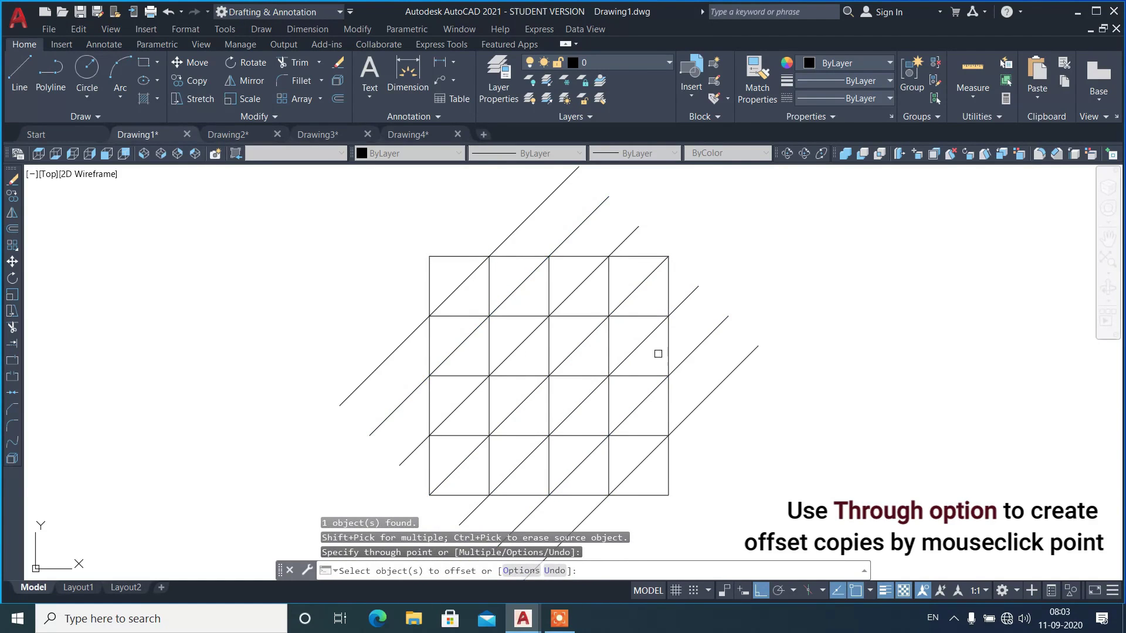
{"action": "left_click", "coordinate": [648, 457]}
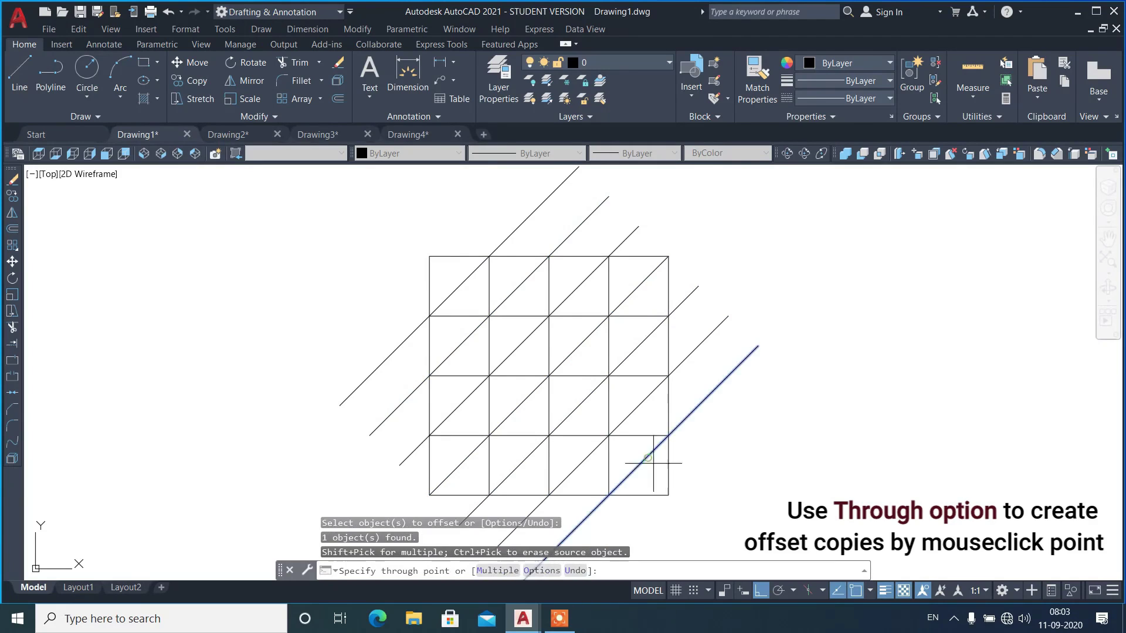
{"action": "left_click", "coordinate": [668, 495]}
{"action": "left_click", "coordinate": [458, 286]}
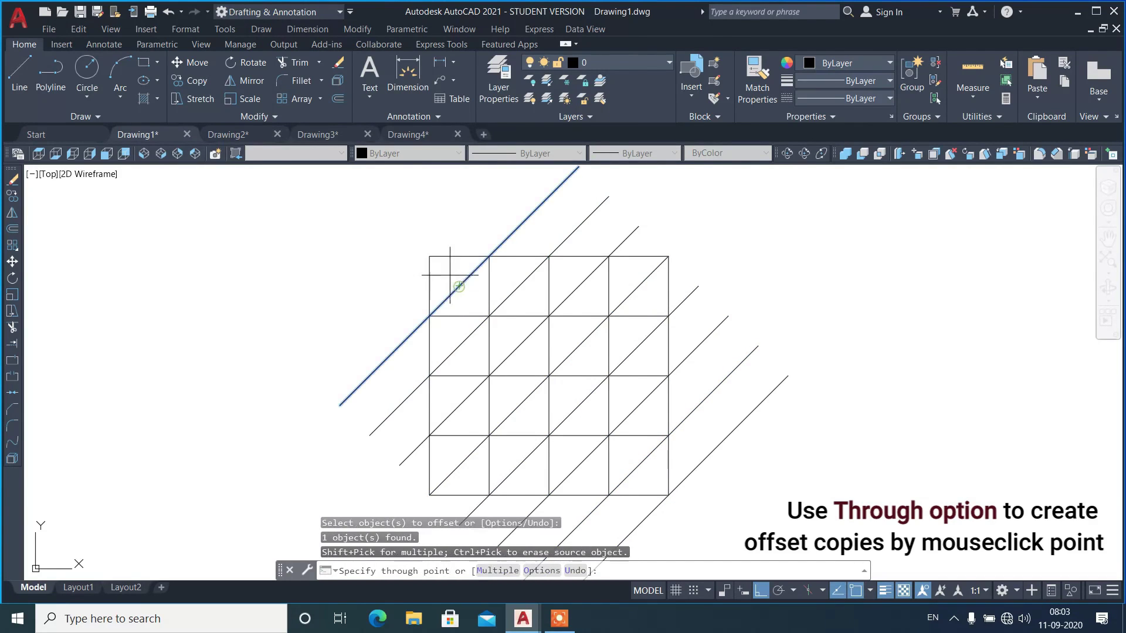
{"action": "left_click", "coordinate": [430, 257]}
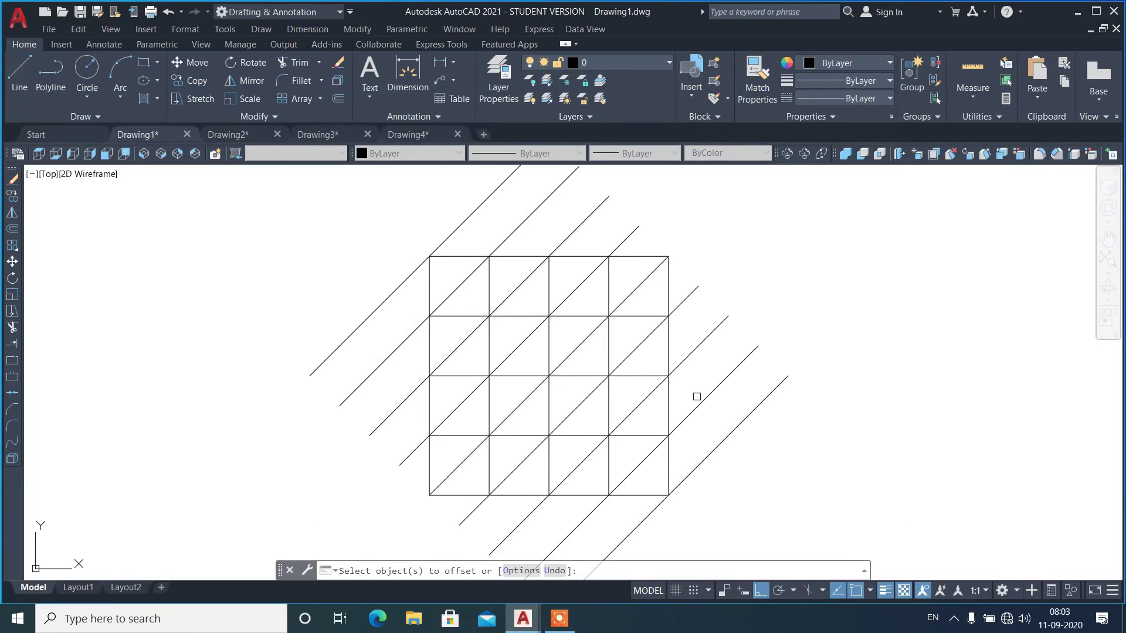
{"action": "key", "text": "Escape"}
- Draw a diagonal line from the grid's upper-left corner to its lower-right corner
{"action": "type", "text": "l"}
{"action": "key", "text": "Return"}
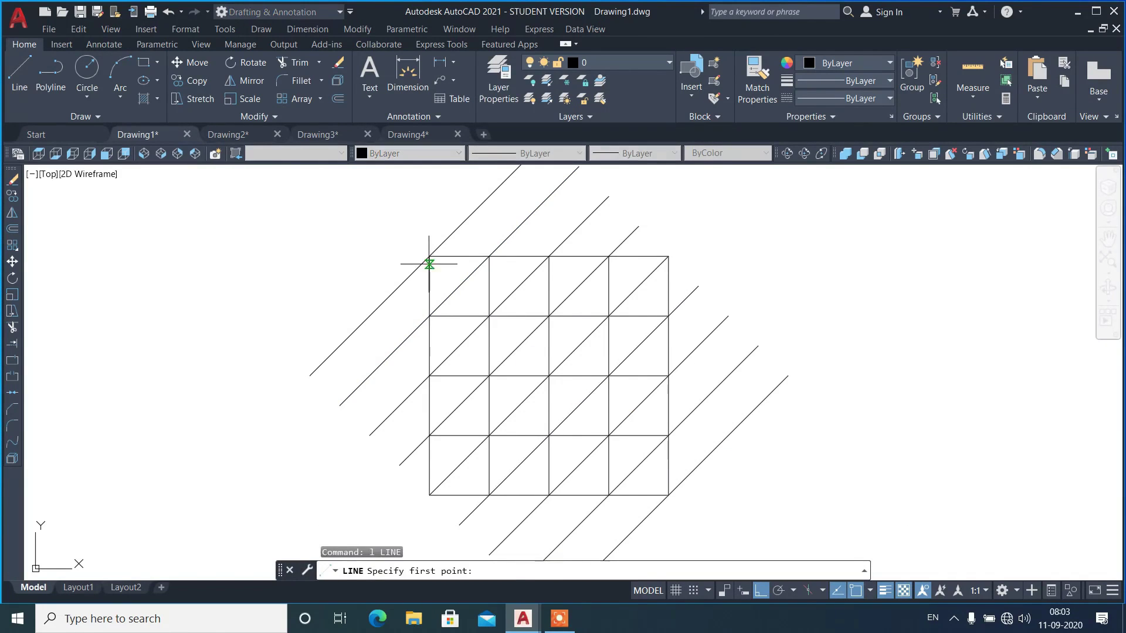
{"action": "left_click", "coordinate": [430, 259]}
{"action": "left_click", "coordinate": [669, 496]}
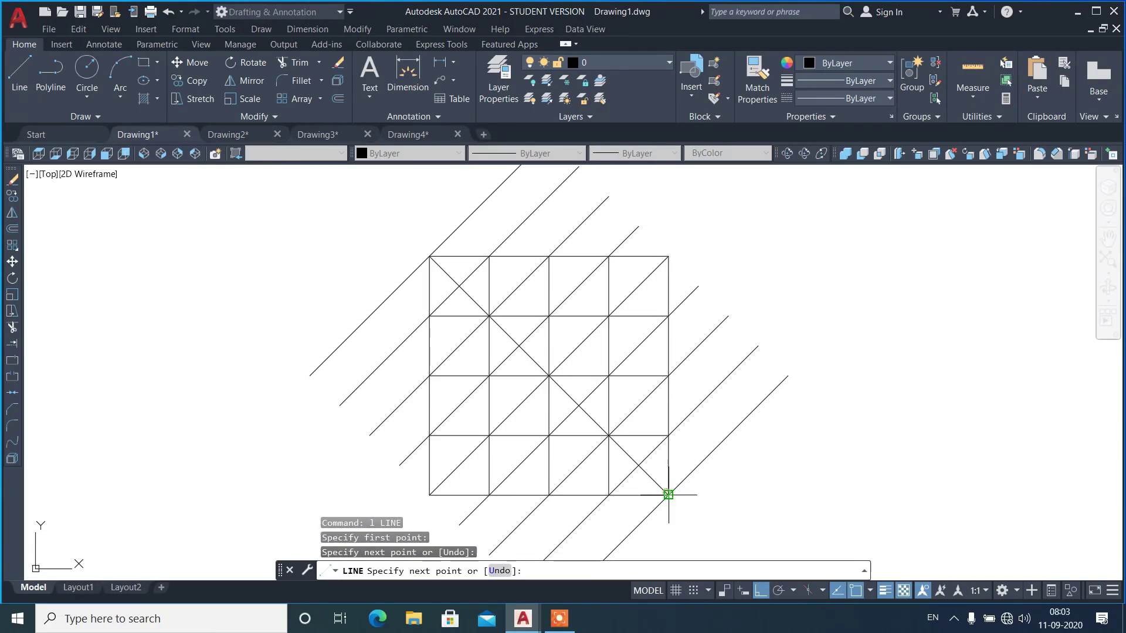
{"action": "key", "text": "Return"}
- Using EXOFFSET with the Through and Multiple options, offset the new diagonal through two inner points on the upper horizontal grid line and the upper-right corner
{"action": "type", "text": "exo"}
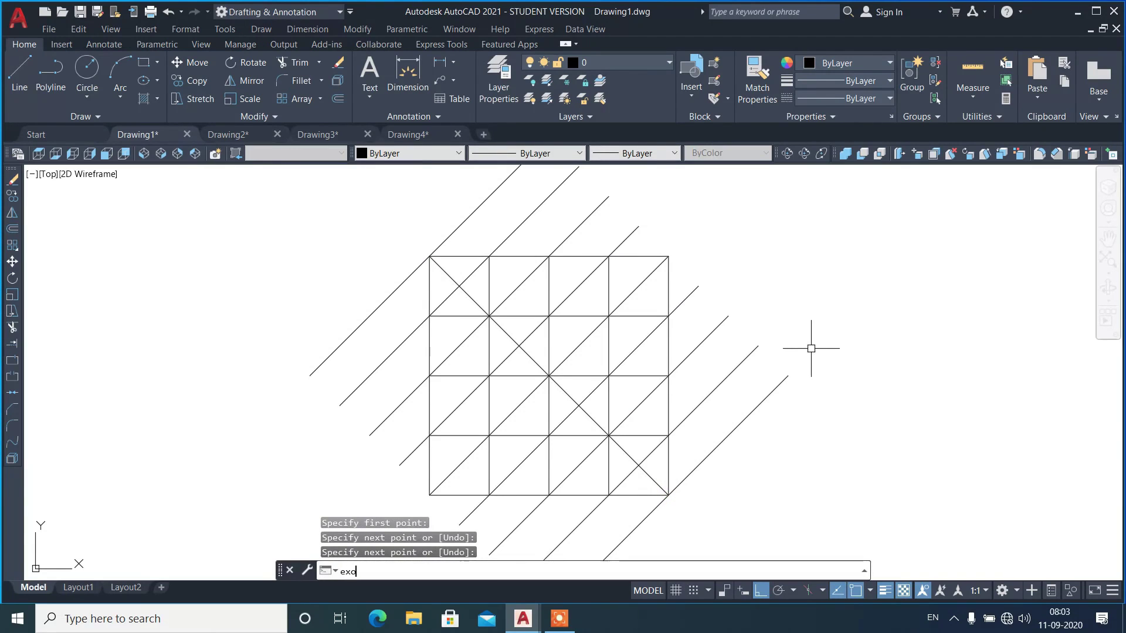
{"action": "key", "text": "Return"}
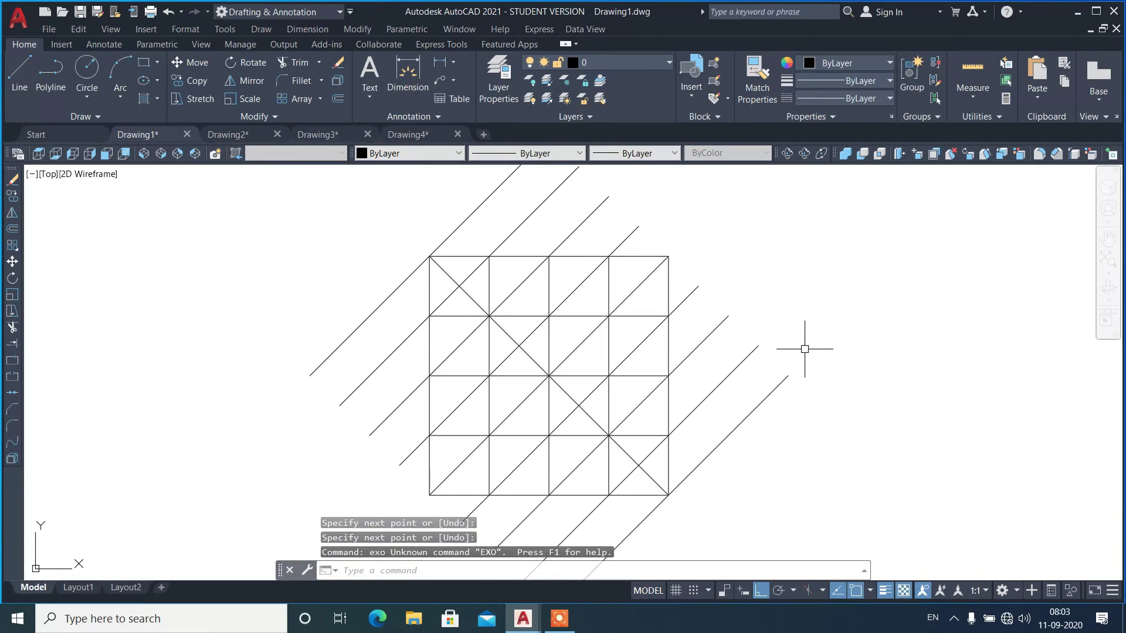
{"action": "type", "text": "exo"}
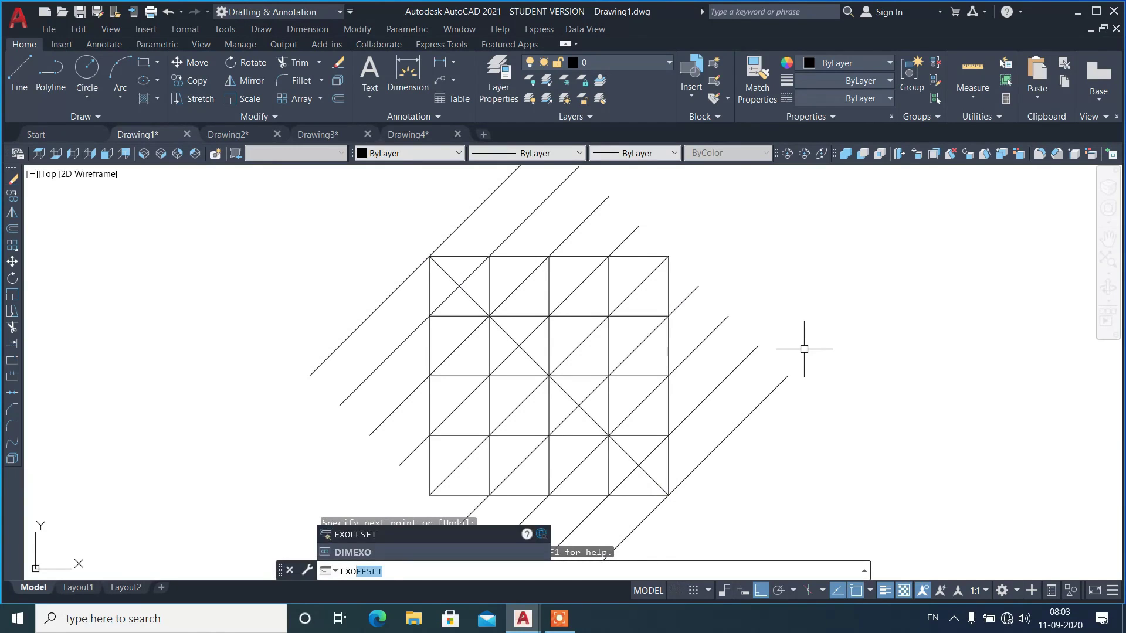
{"action": "key", "text": "Return"}
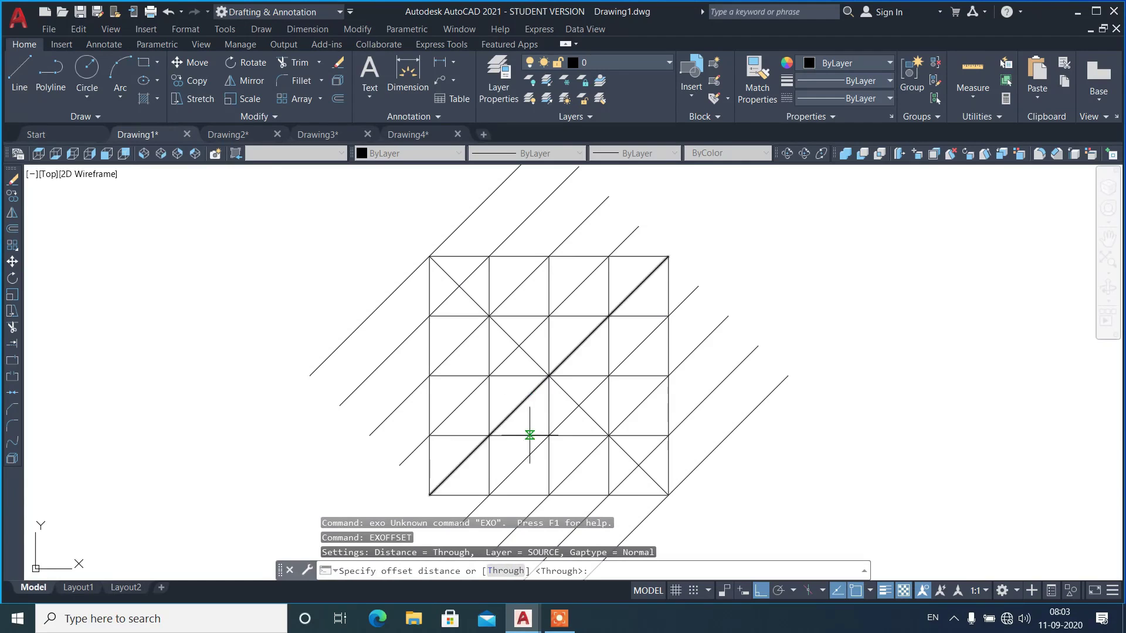
{"action": "left_click", "coordinate": [505, 570]}
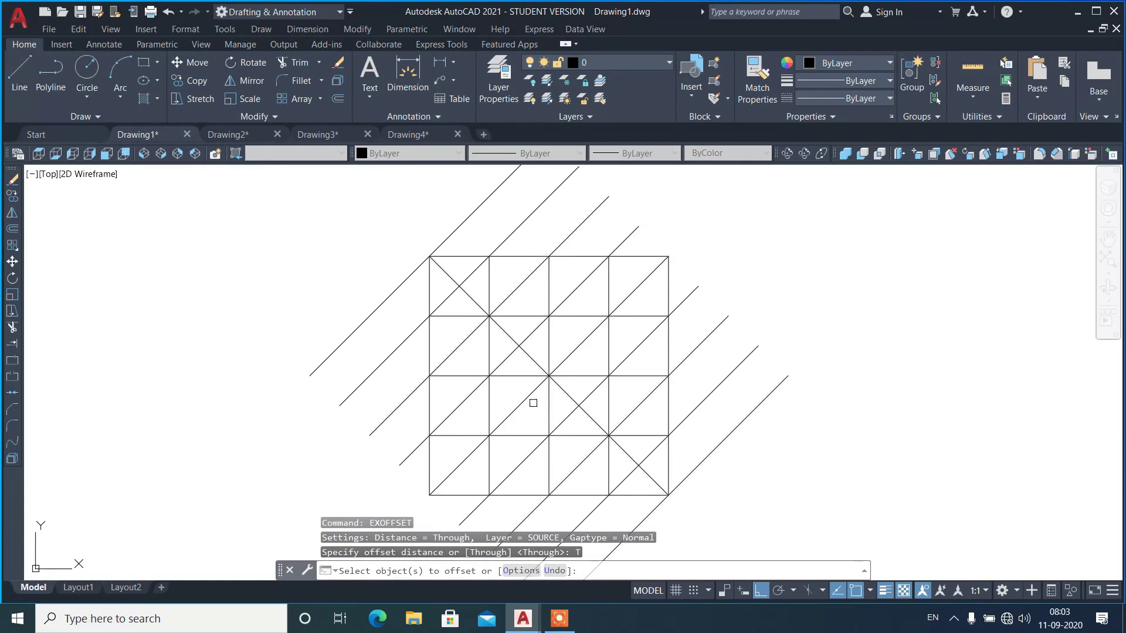
{"action": "left_click", "coordinate": [534, 360]}
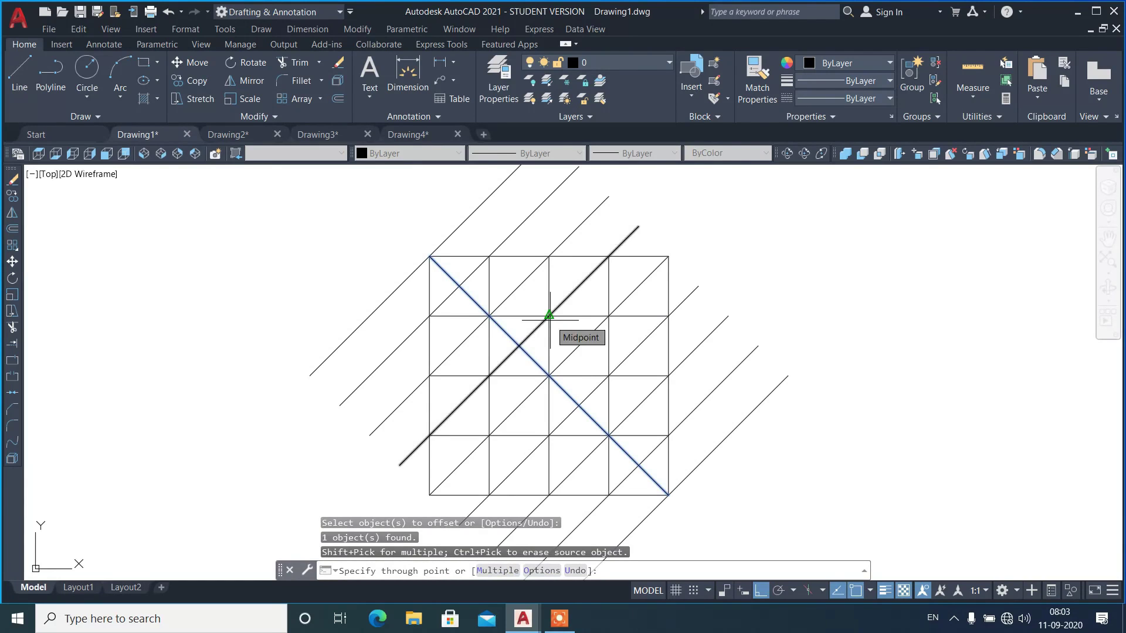
{"action": "left_click", "coordinate": [497, 570]}
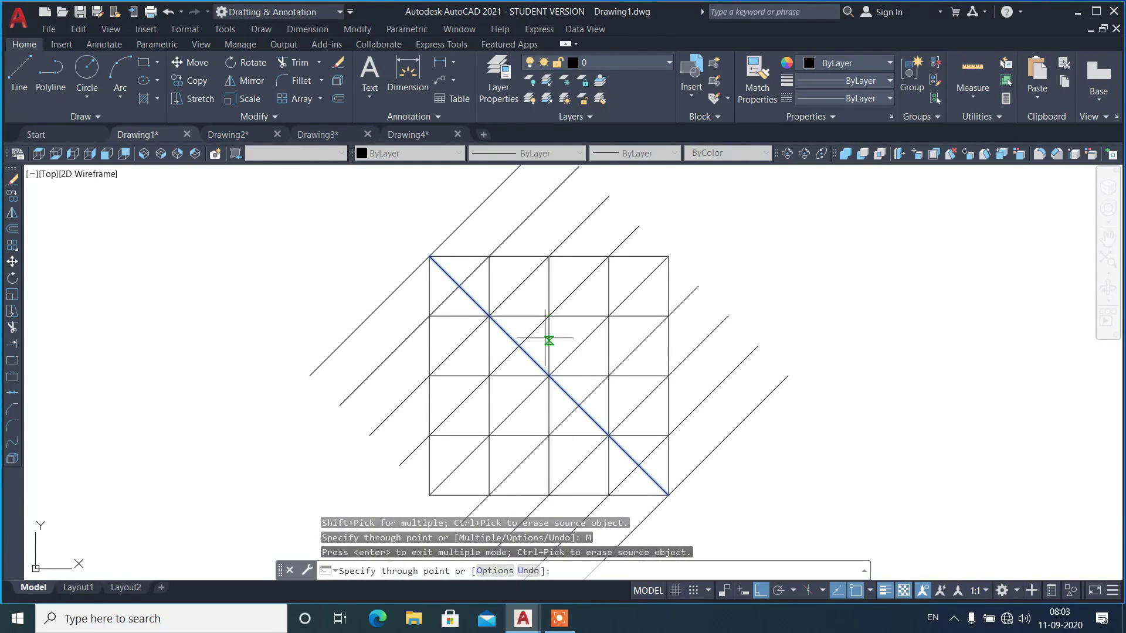
{"action": "left_click", "coordinate": [548, 317]}
{"action": "left_click", "coordinate": [608, 316]}
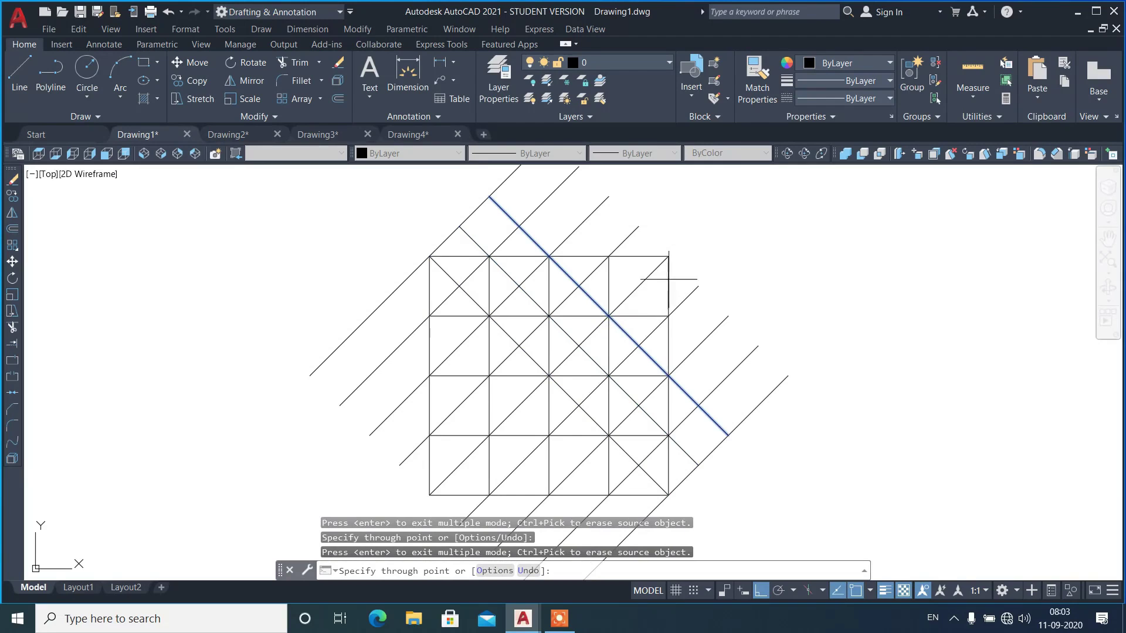
{"action": "left_click", "coordinate": [668, 256]}
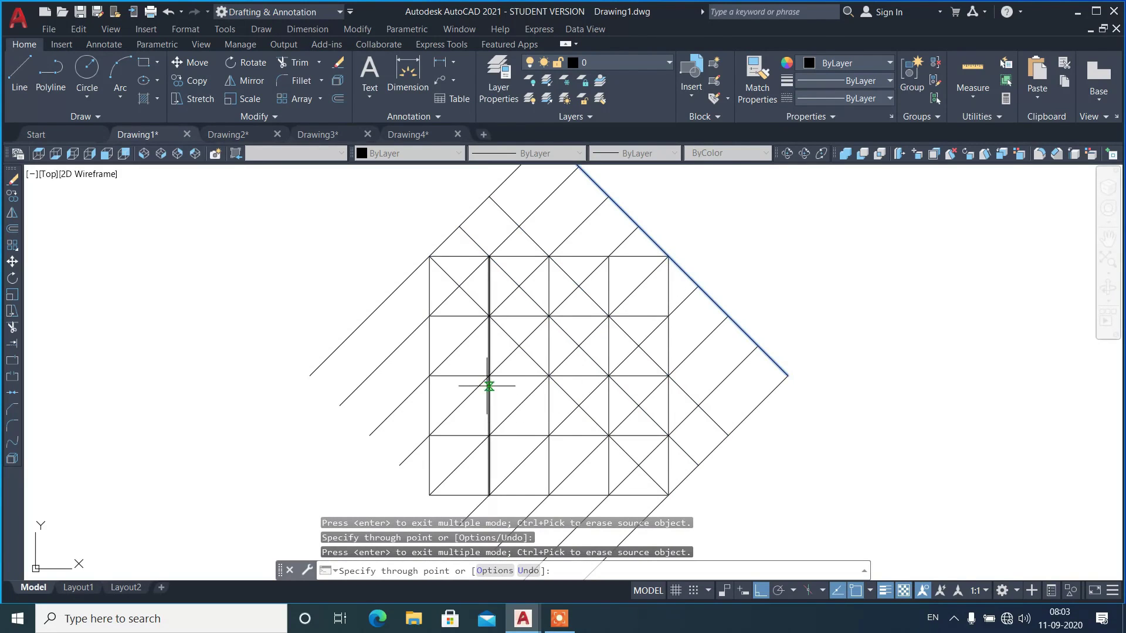
{"action": "key", "text": "Return"}
- Offset the diagonal toward the lower left through the lower points of the first inner vertical line and the grid's lower-left corner
{"action": "left_click", "coordinate": [489, 435]}
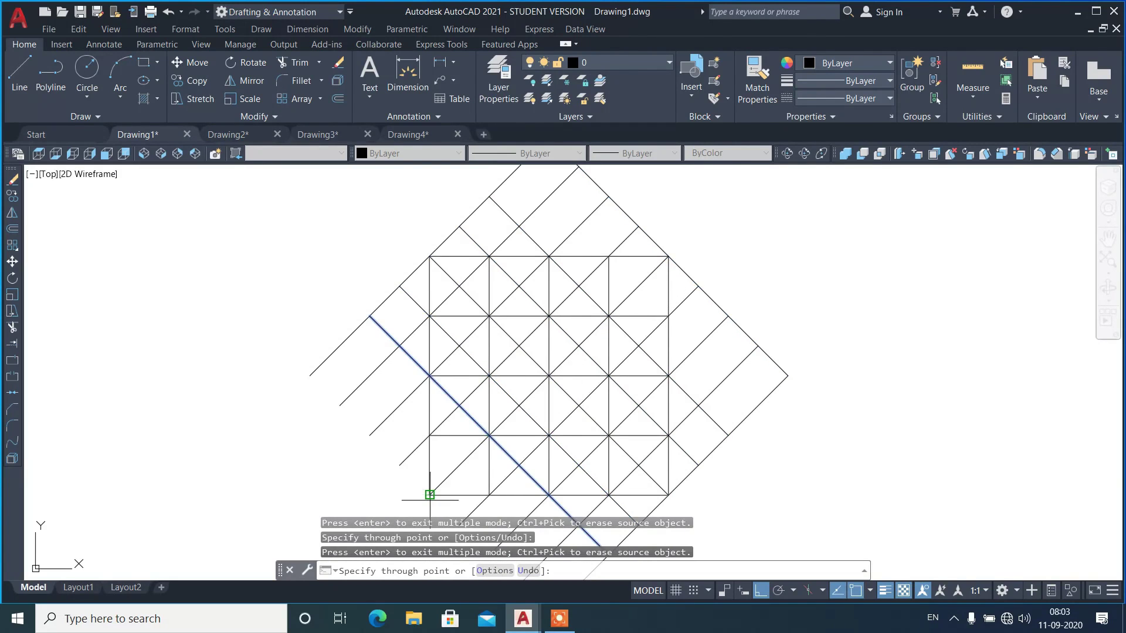
{"action": "left_click", "coordinate": [430, 495]}
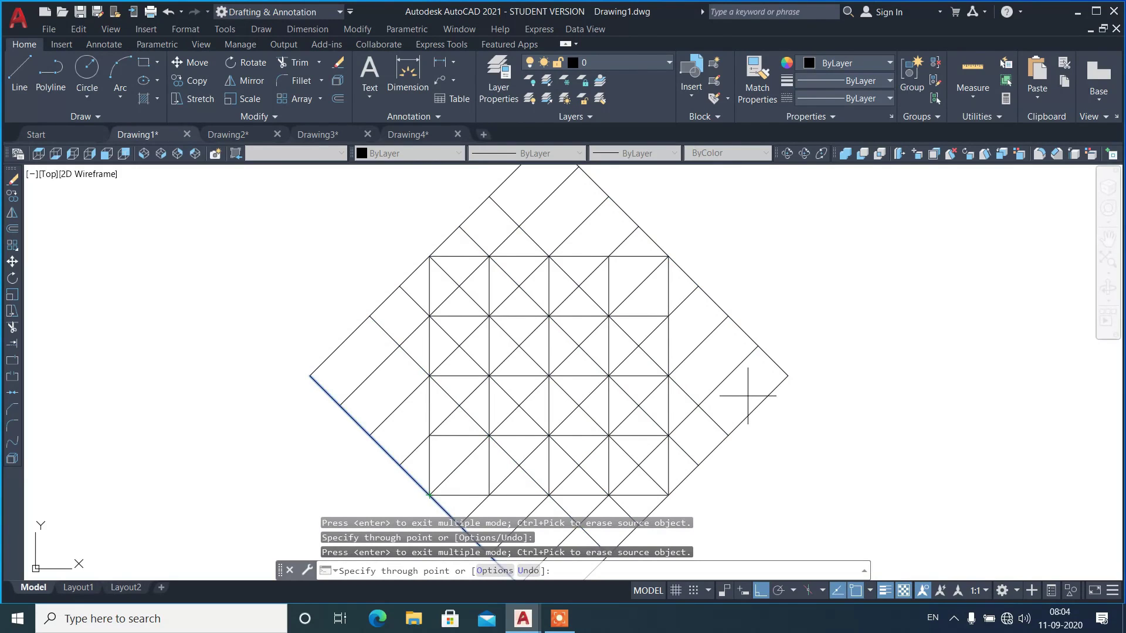
{"action": "key", "text": "Return"}
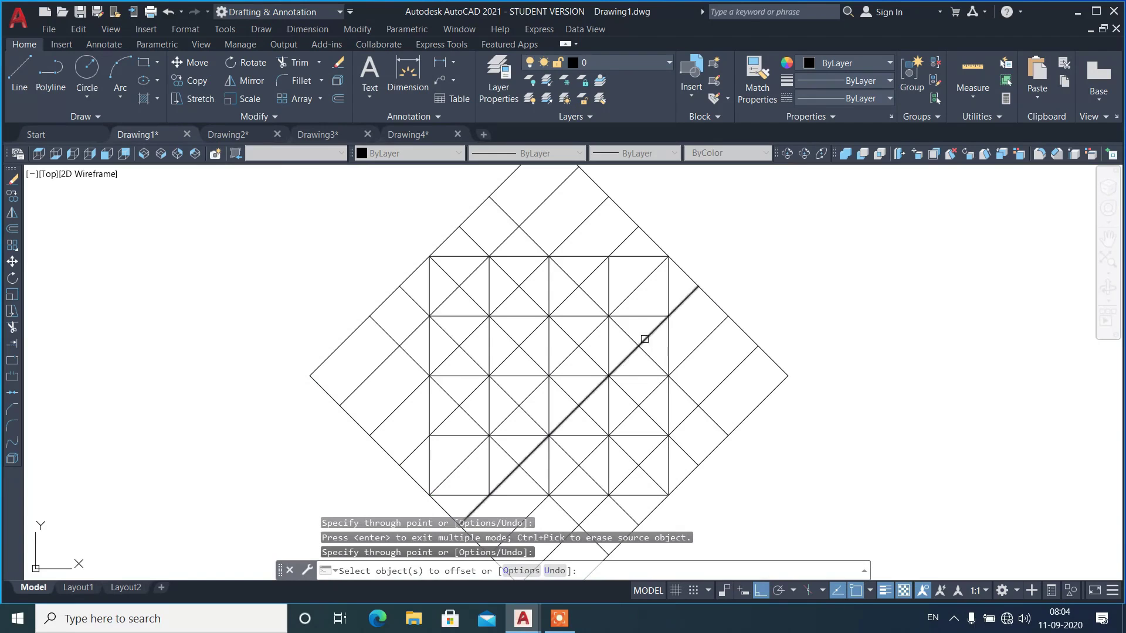
- Offset the second upper-right diagonal copy through the third inner vertical line's upper end, filling the gap before the outermost diagonal
{"action": "left_click", "coordinate": [632, 334]}
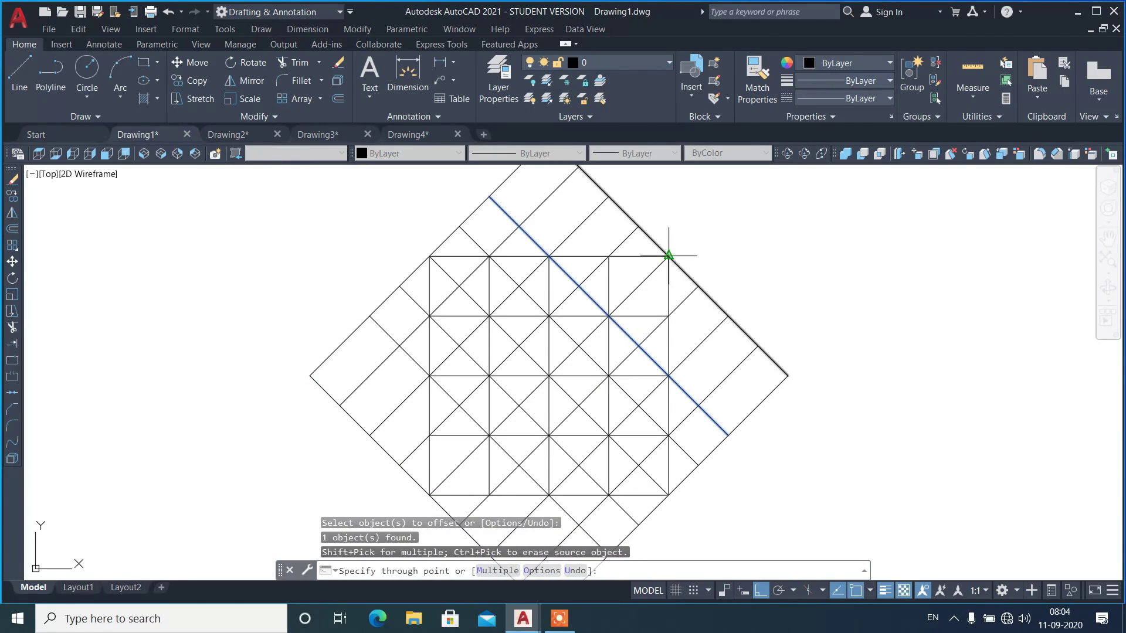
{"action": "left_click", "coordinate": [608, 256]}
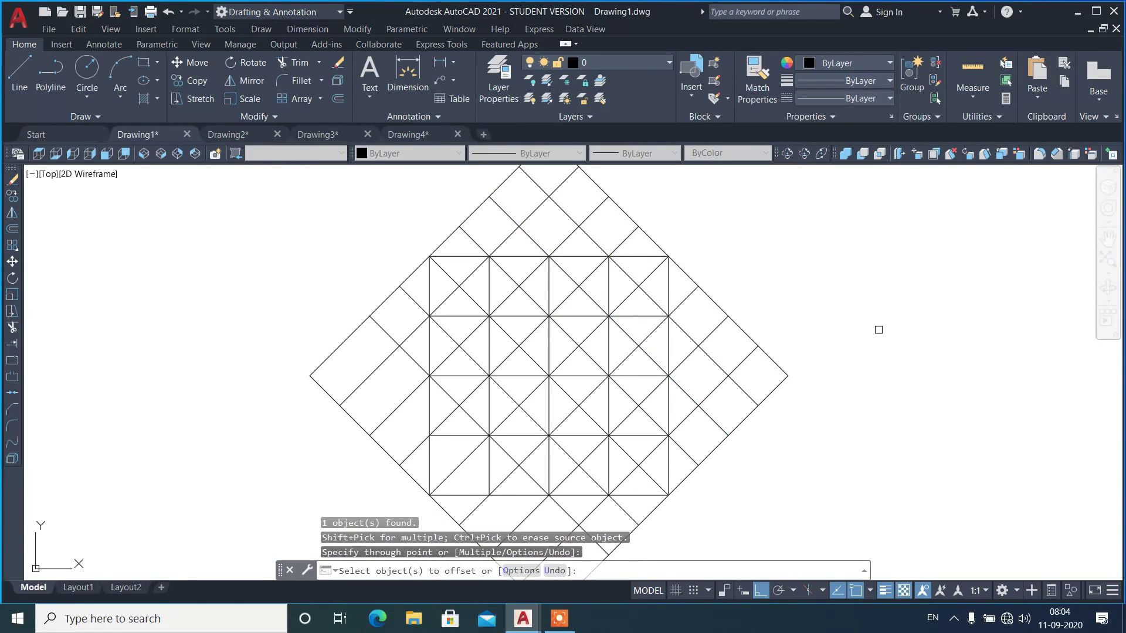
{"action": "key", "text": "Return"}
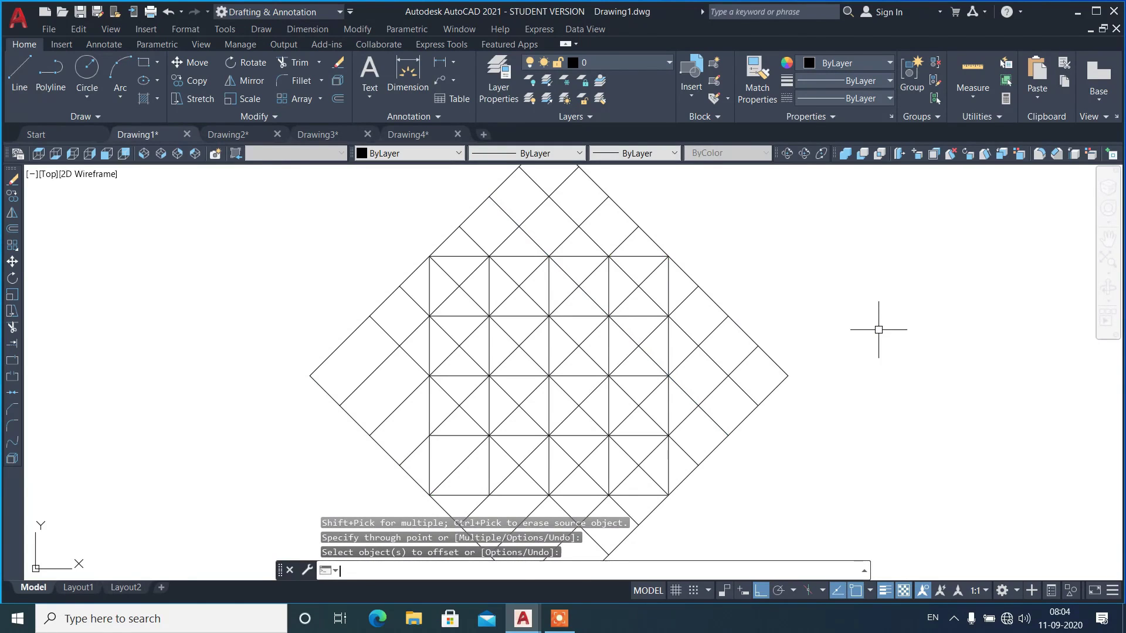
- Select the whole grid with all its diagonals using a crossing window and erase it
{"action": "left_click", "coordinate": [815, 519]}
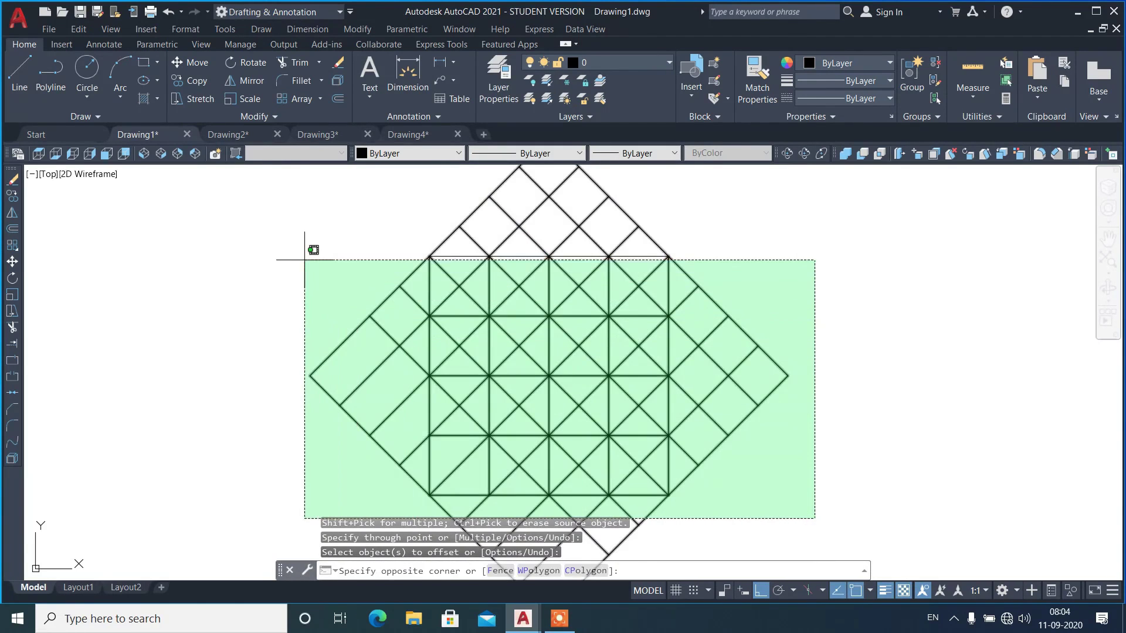
{"action": "left_click", "coordinate": [304, 260]}
{"action": "type", "text": "e"}
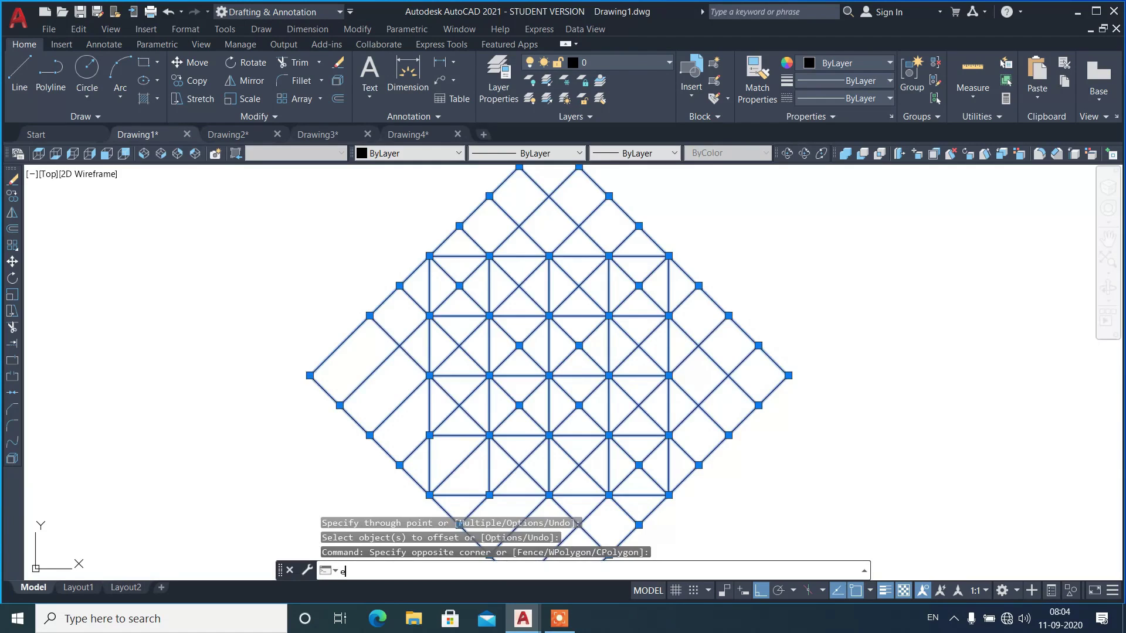
{"action": "key", "text": "Return"}
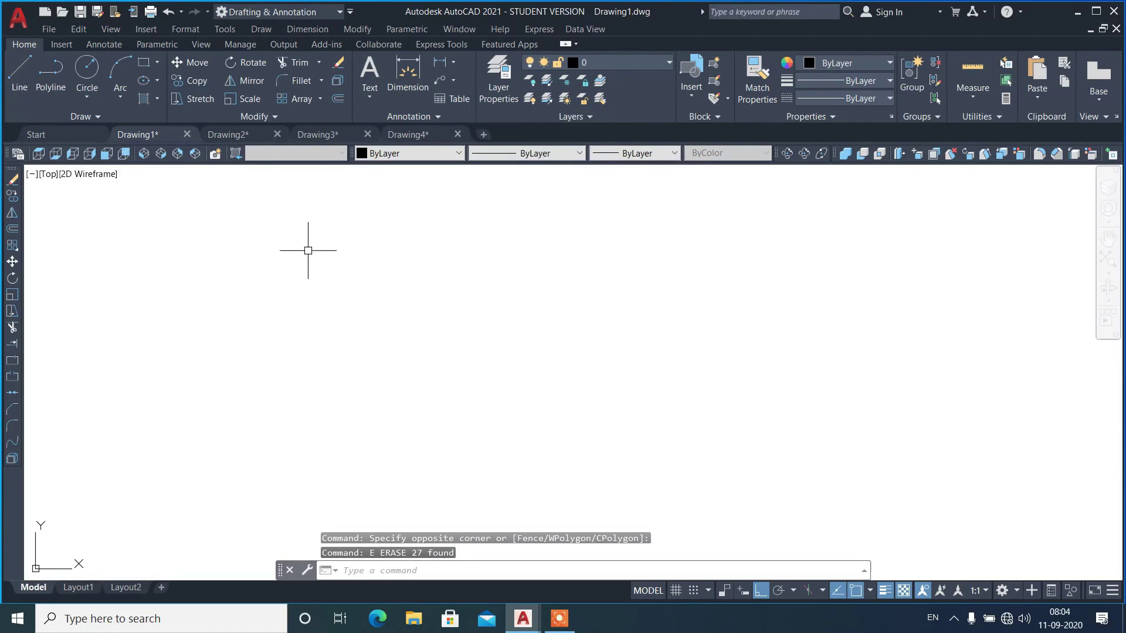
- Switch to Drawing3 and check the OFFSETGAPTYPE system variable without changing it
{"action": "left_click", "coordinate": [317, 134]}
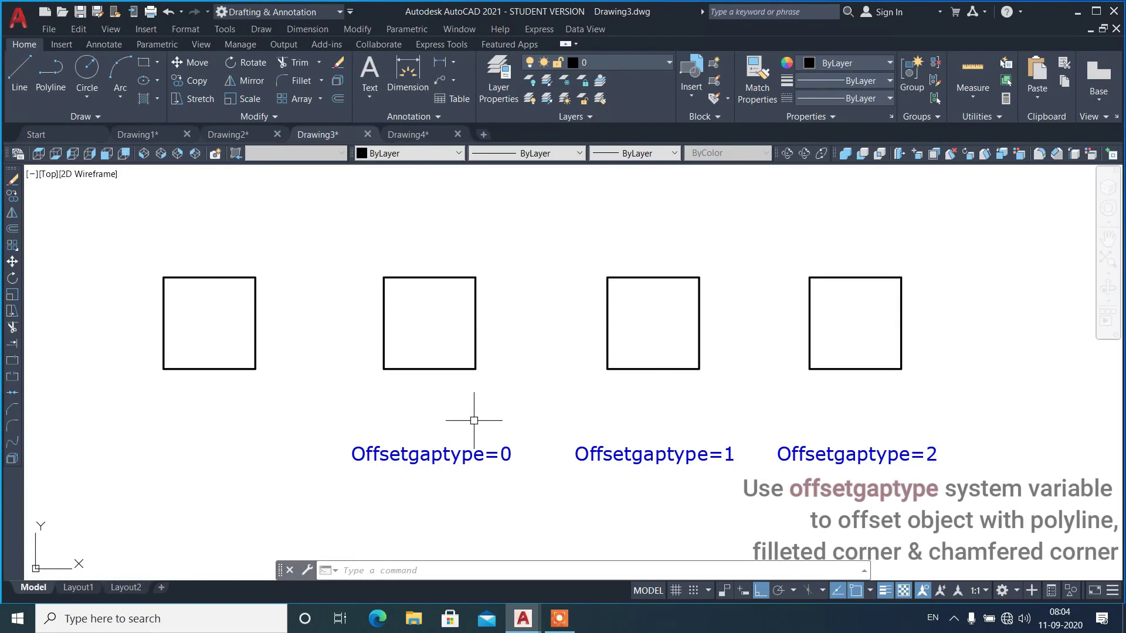
{"action": "type", "text": "offsetgap"}
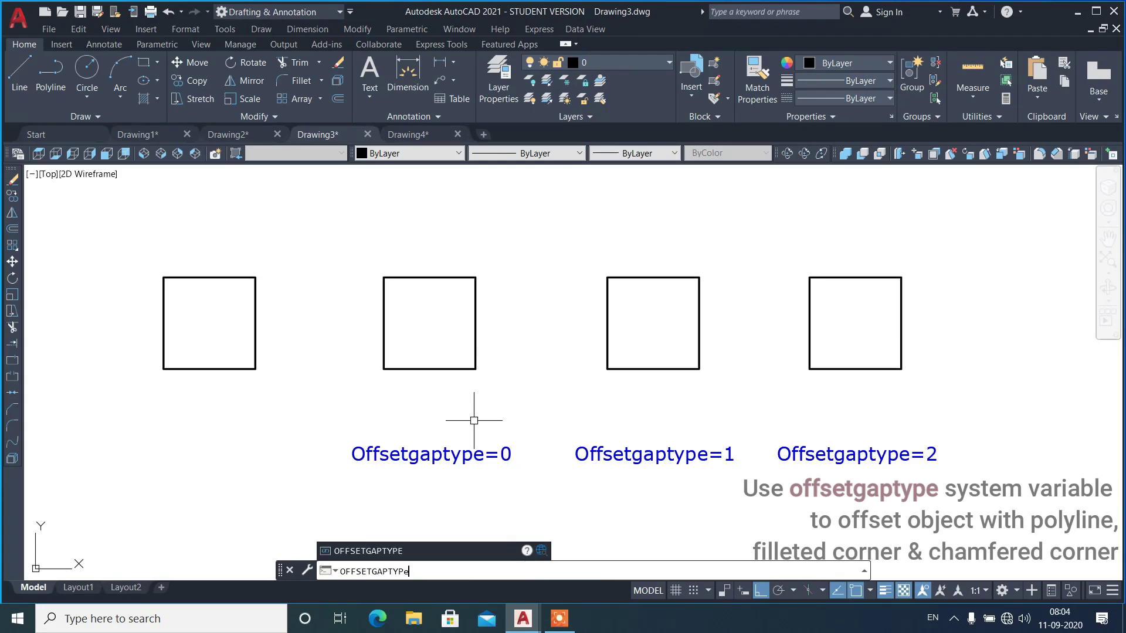
{"action": "type", "text": "type"}
{"action": "key", "text": "Return"}
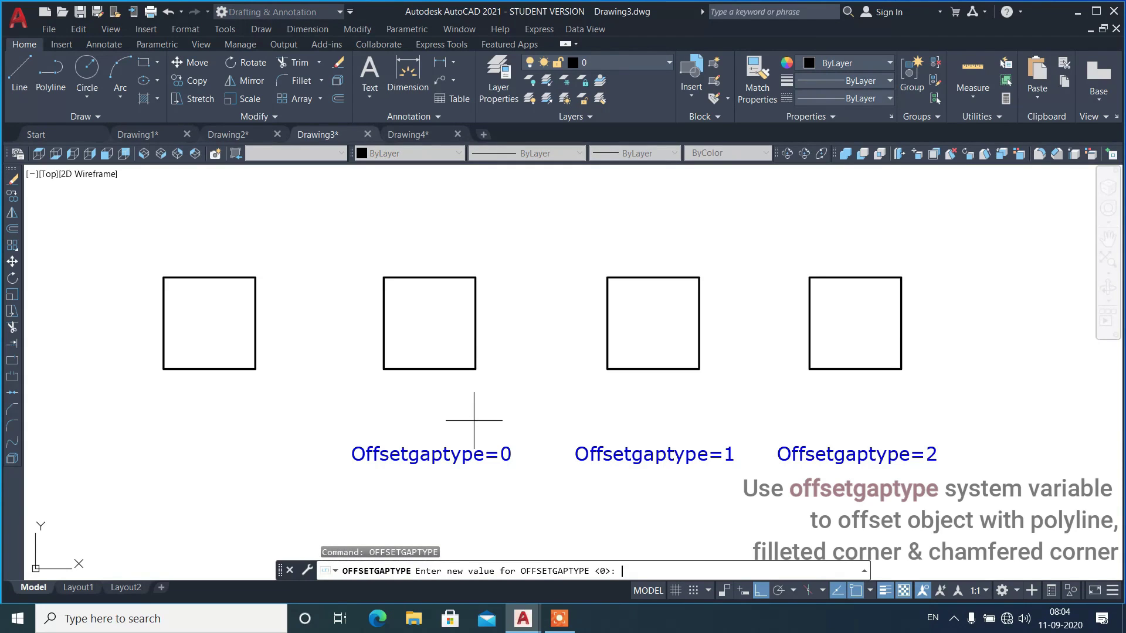
{"action": "key", "text": "Escape"}
- Start Extended Offset with an offset distance of 0.5
{"action": "type", "text": "exo"}
{"action": "key", "text": "Return"}
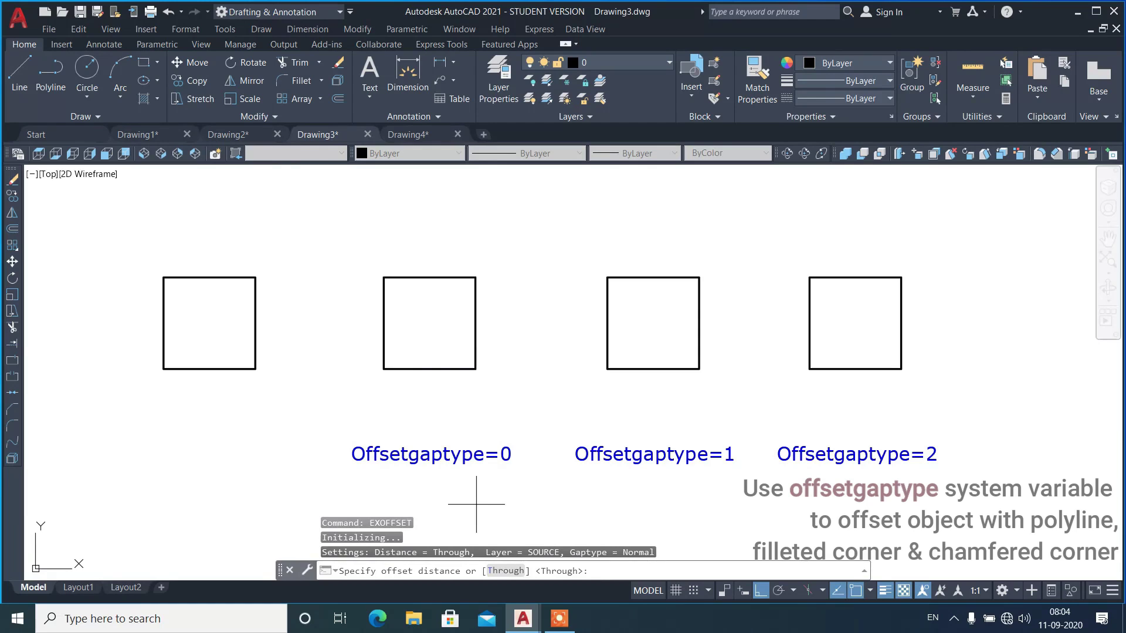
{"action": "type", "text": "0.5"}
{"action": "key", "text": "Return"}
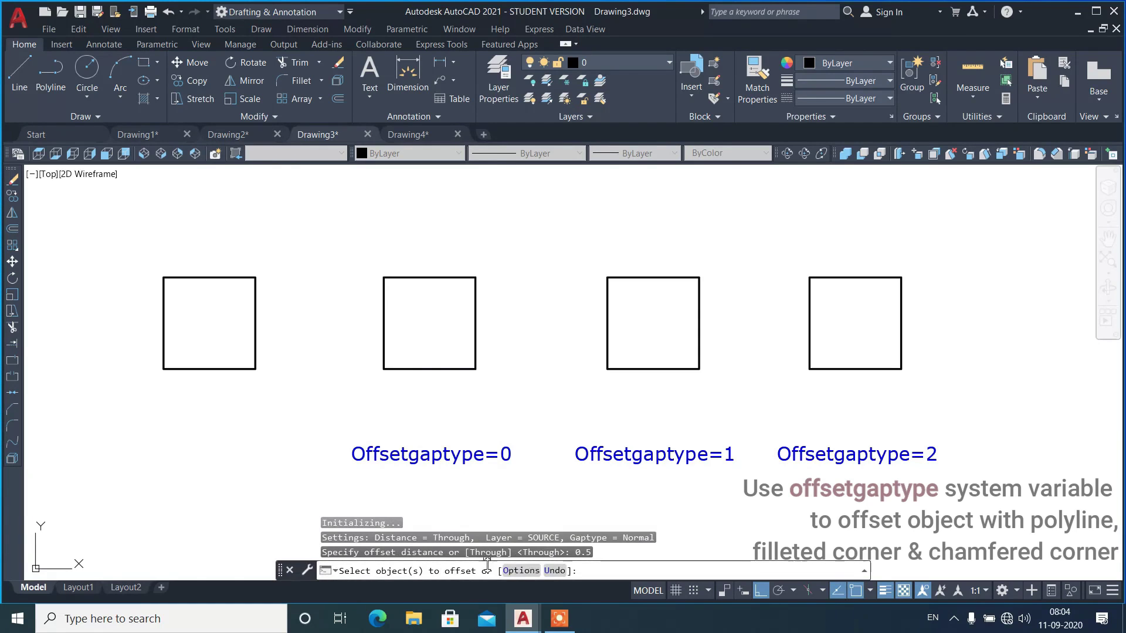
- Open the Gaptype option, keep it at Normal, and offset the square above the Offsetgaptype=0 label outward
{"action": "left_click", "coordinate": [518, 572]}
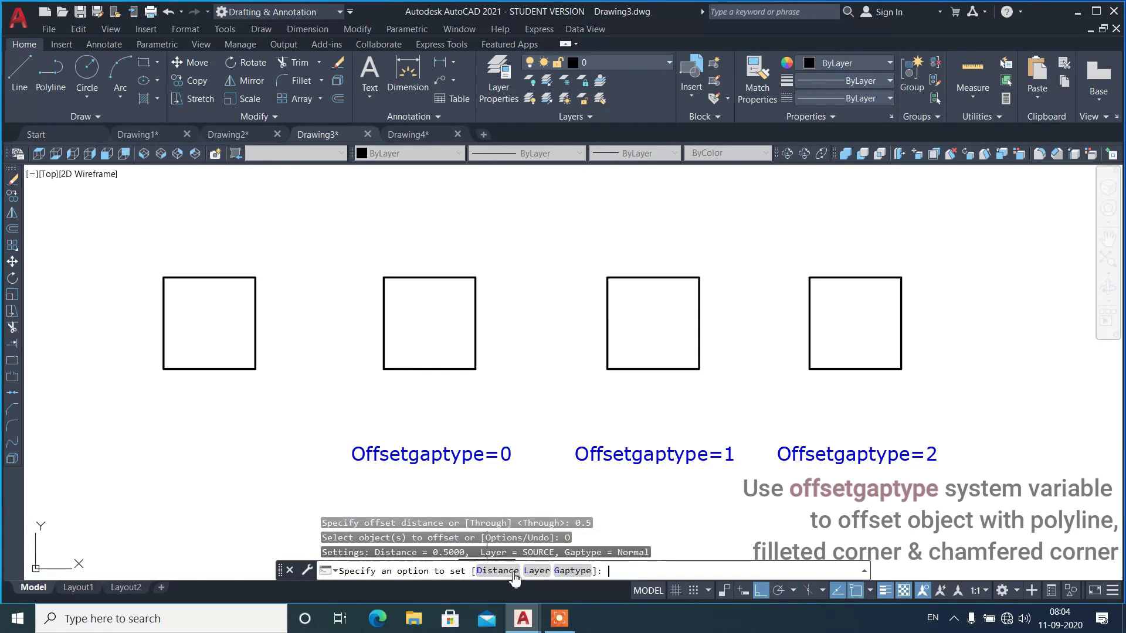
{"action": "left_click", "coordinate": [570, 572]}
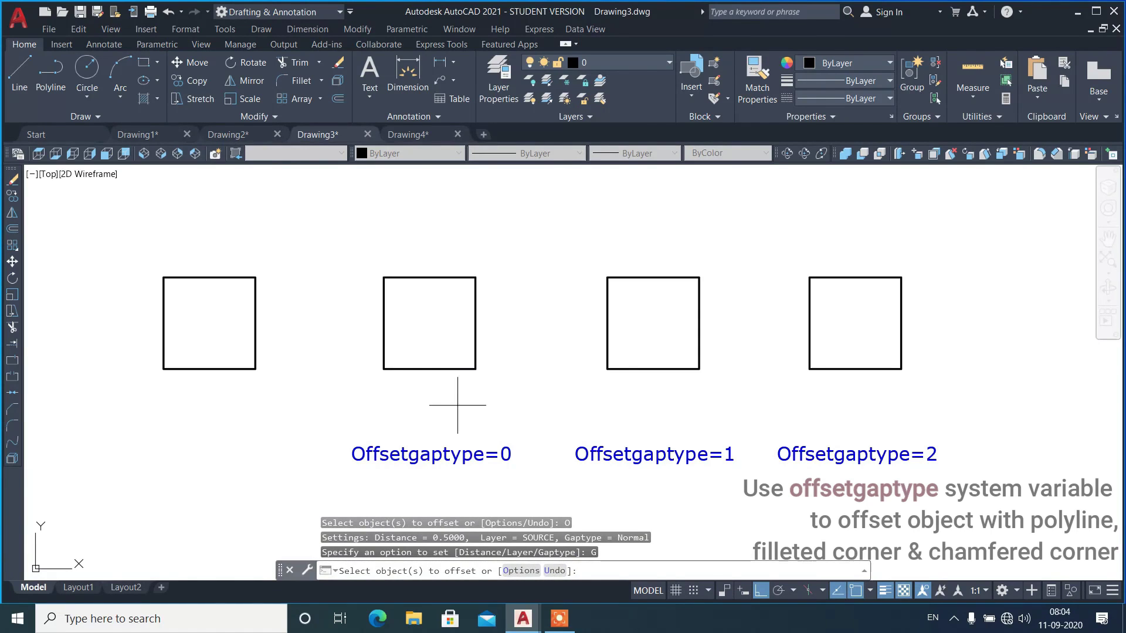
{"action": "key", "text": "Return"}
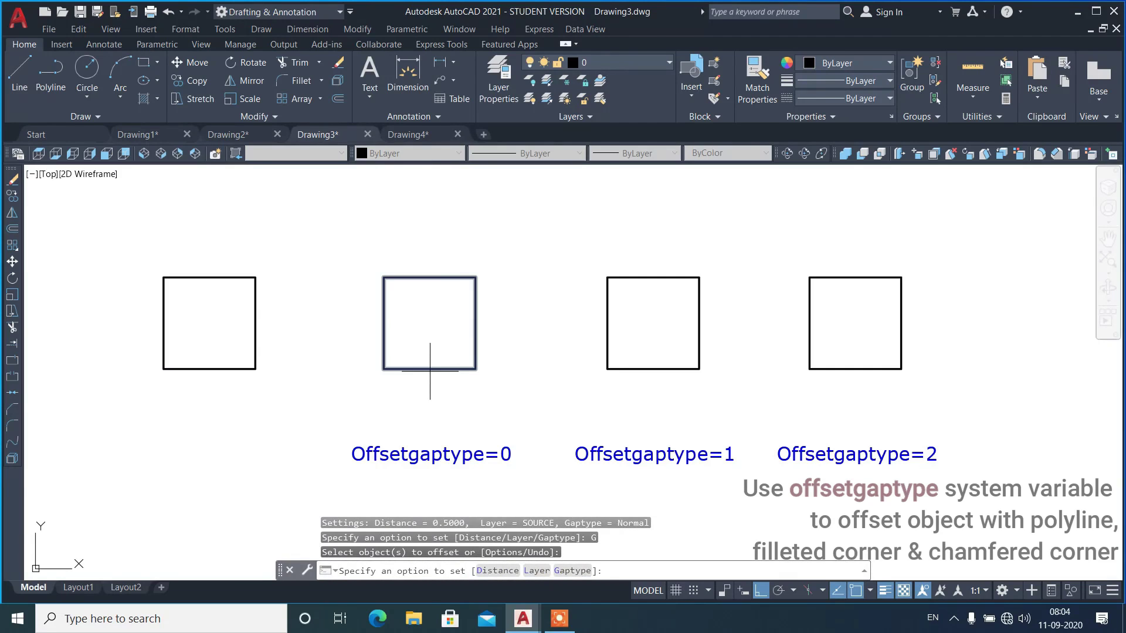
{"action": "key", "text": "Return"}
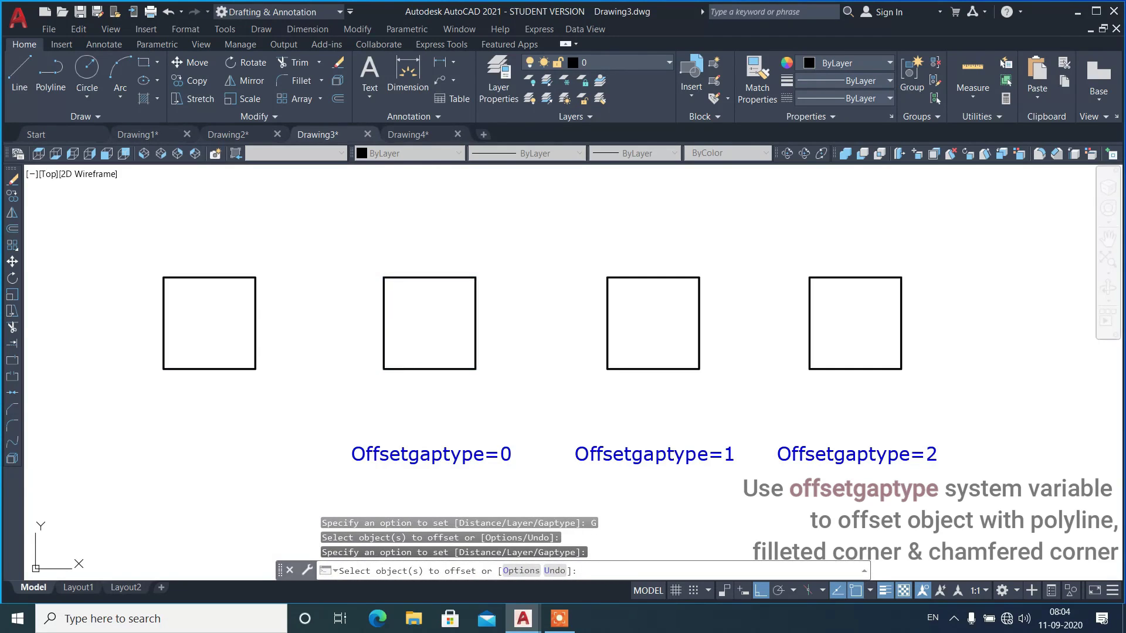
{"action": "left_click", "coordinate": [411, 366]}
{"action": "left_click", "coordinate": [403, 395]}
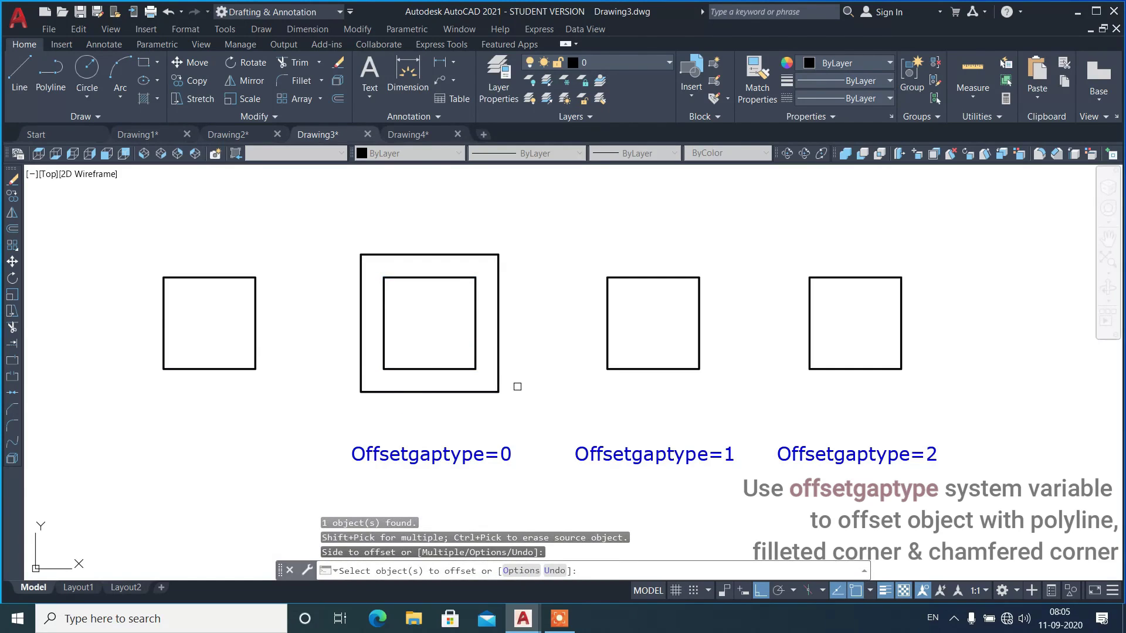
- Finish the running offset and set the OFFSETGAPTYPE system variable to 1
{"action": "key", "text": "Return"}
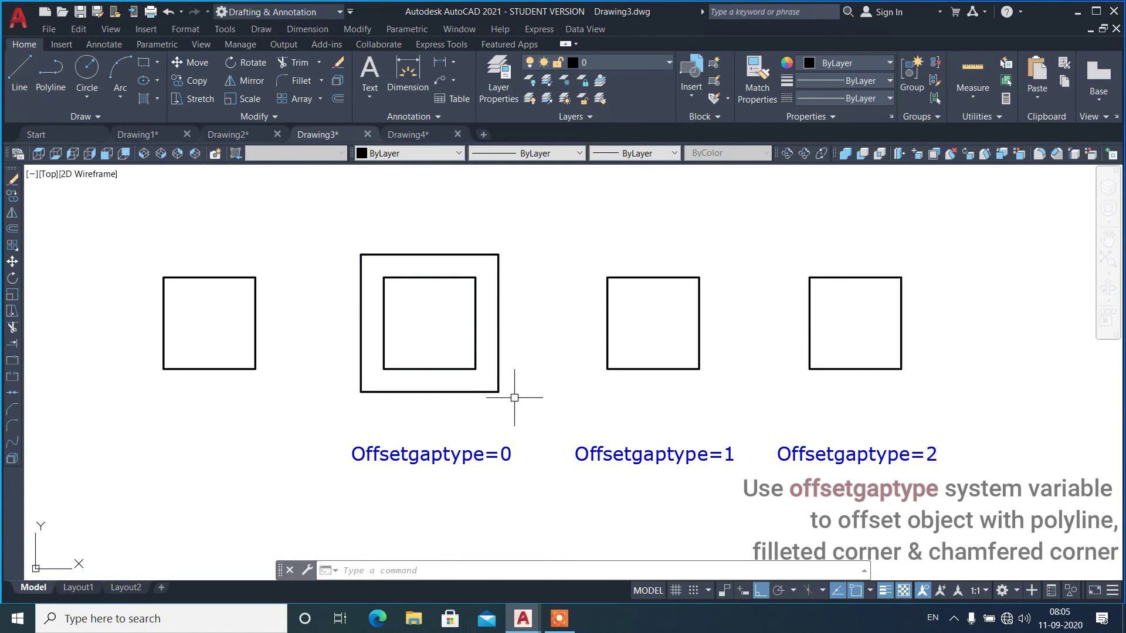
{"action": "key", "text": "Return"}
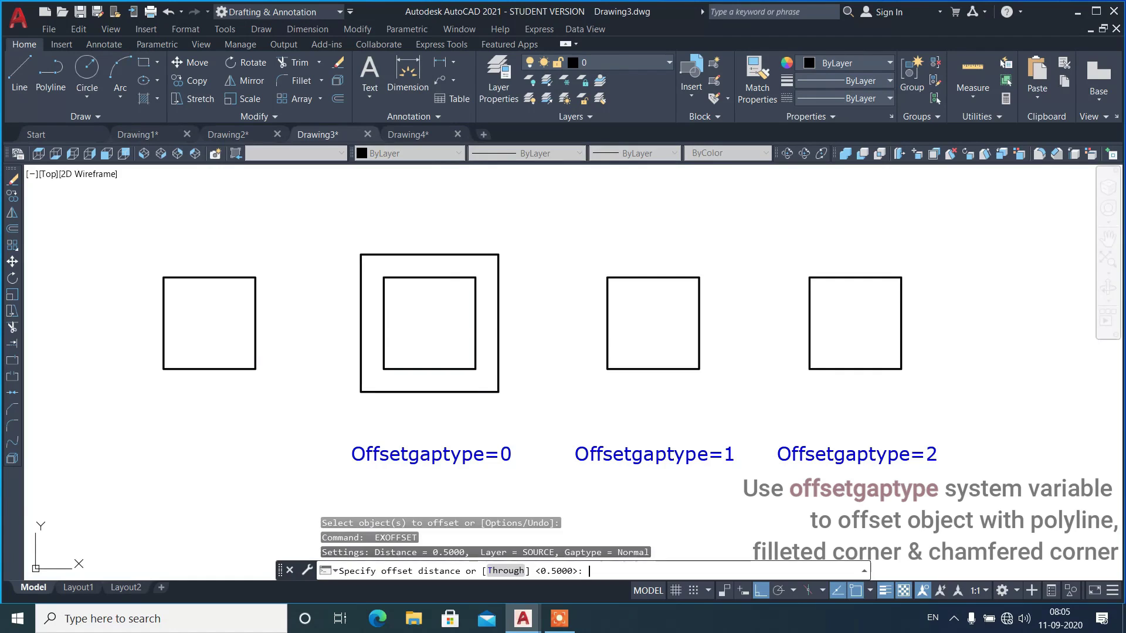
{"action": "key", "text": "Escape"}
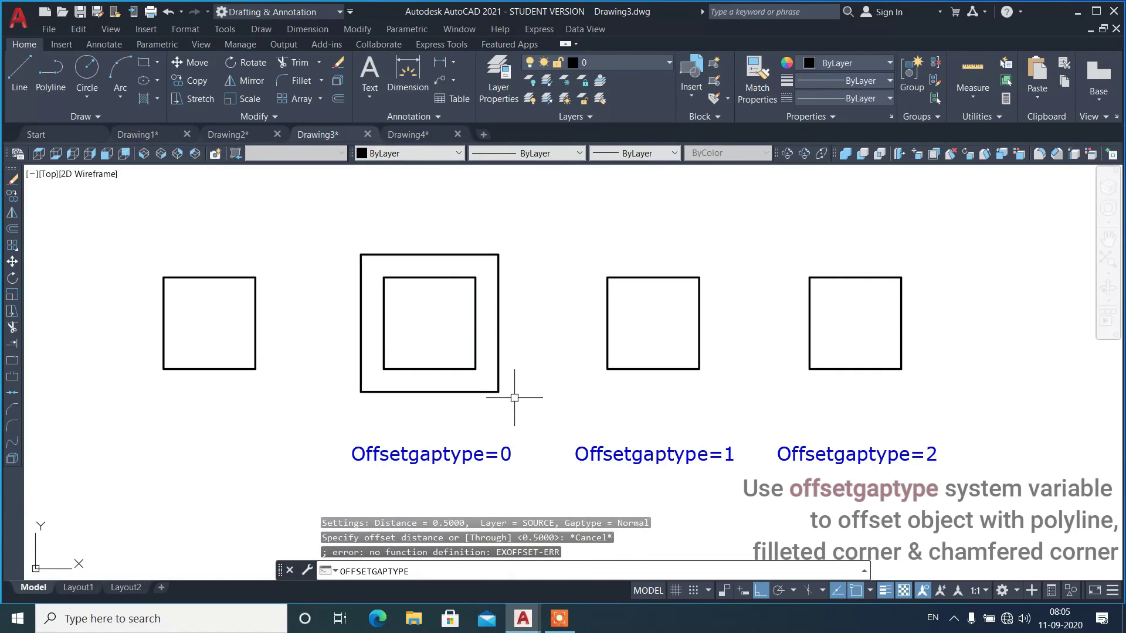
{"action": "key", "text": "Return"}
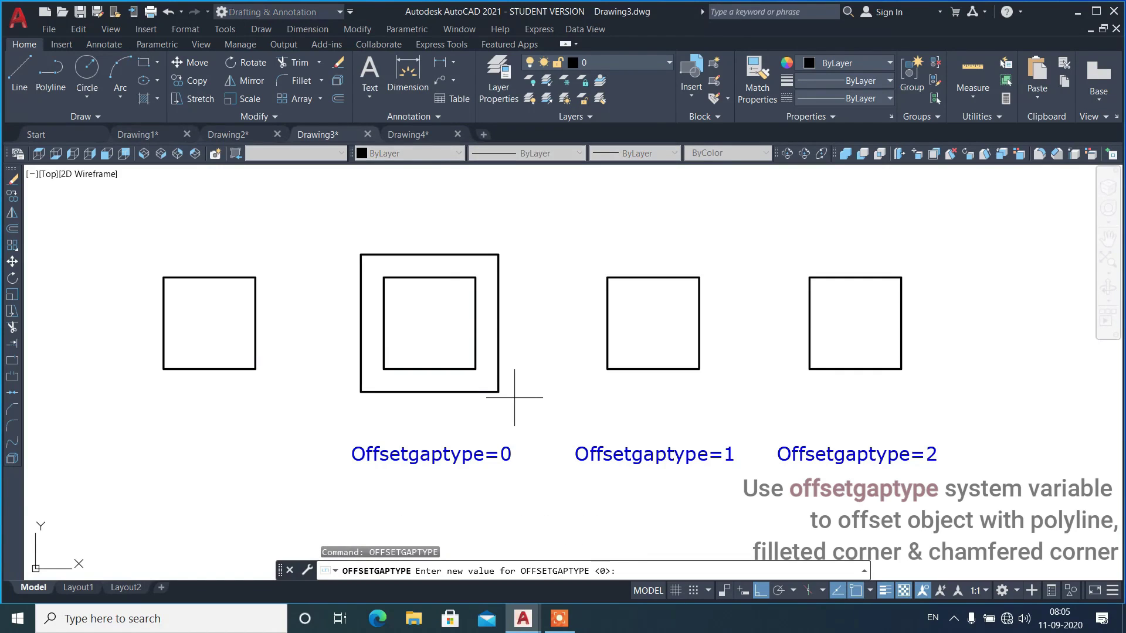
{"action": "key", "text": "Return"}
- Use Extended Offset at distance 0.5 to offset the square above the Offsetgaptype=1 label outward
{"action": "key", "text": "Up"}
{"action": "key", "text": "Up"}
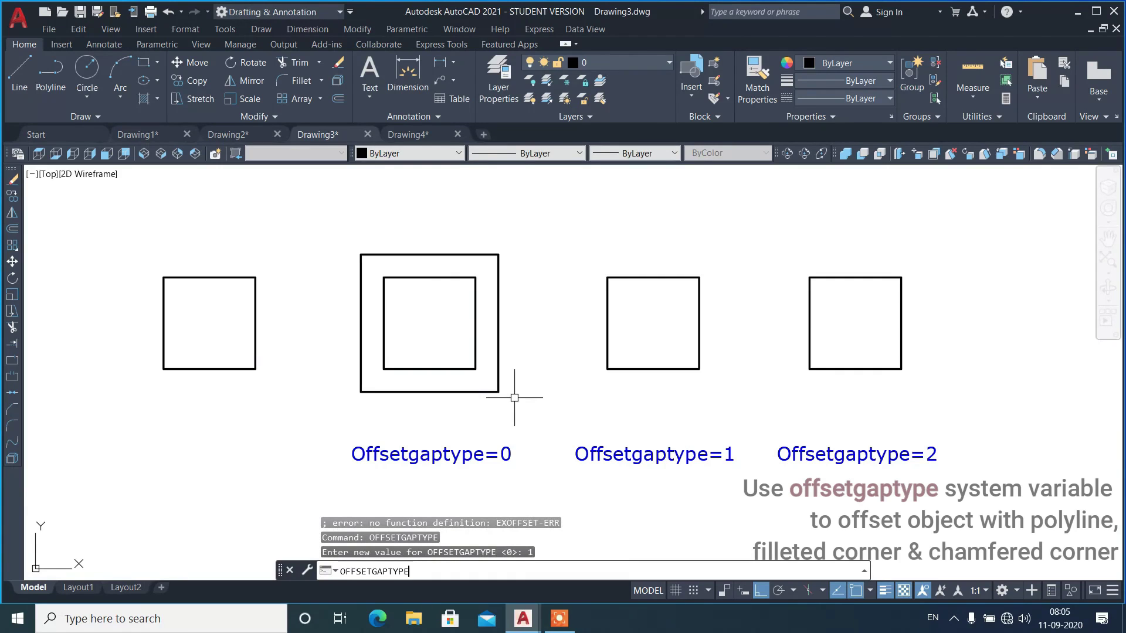
{"action": "key", "text": "Return"}
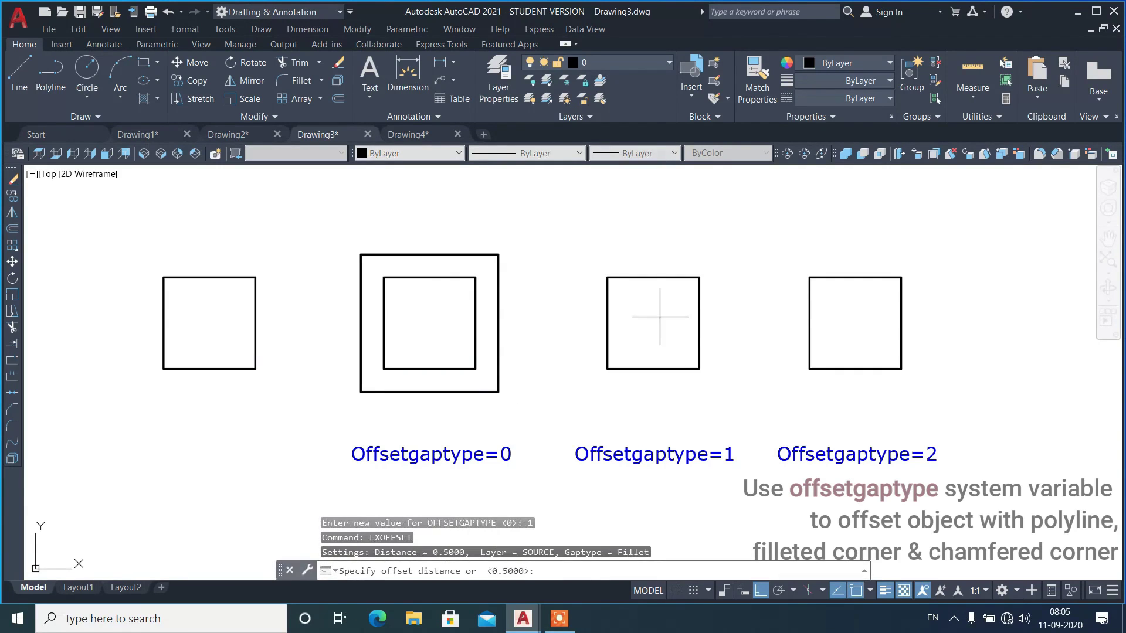
{"action": "key", "text": "Return"}
{"action": "left_click", "coordinate": [635, 275]}
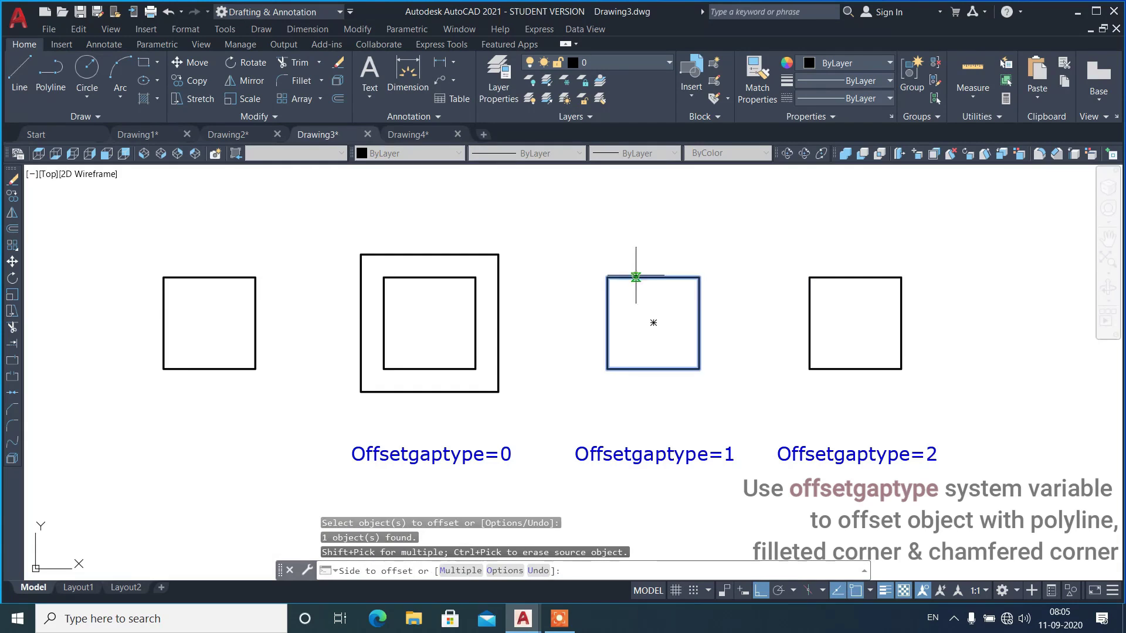
{"action": "left_click", "coordinate": [634, 247]}
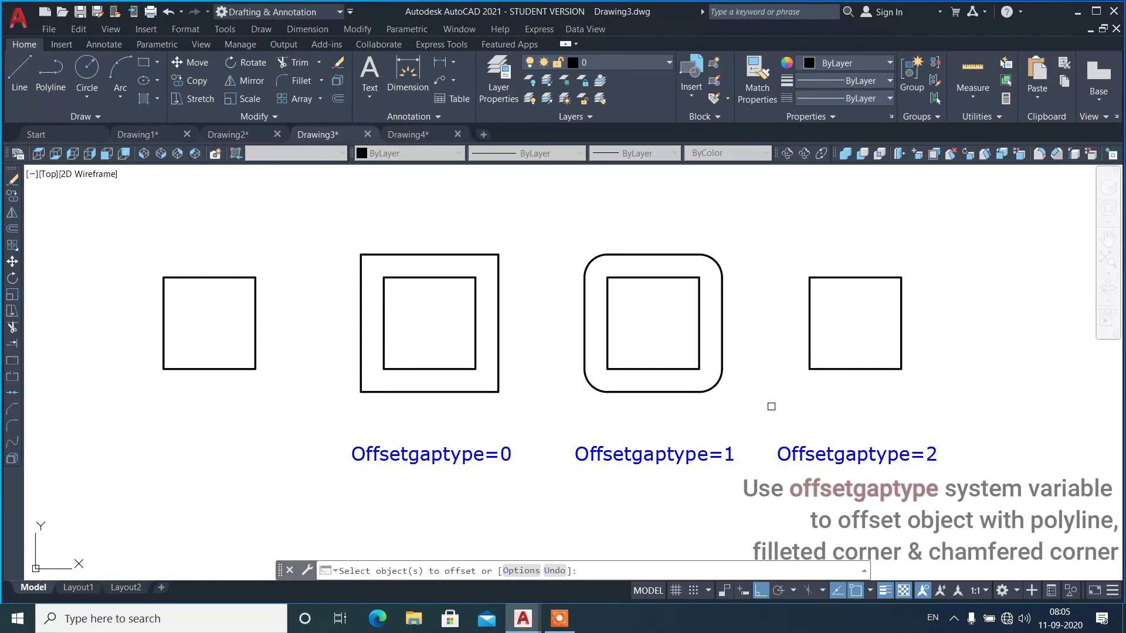
{"action": "key", "text": "Return"}
- Set the OFFSETGAPTYPE system variable to 2
{"action": "type", "text": "EXOFFSET"}
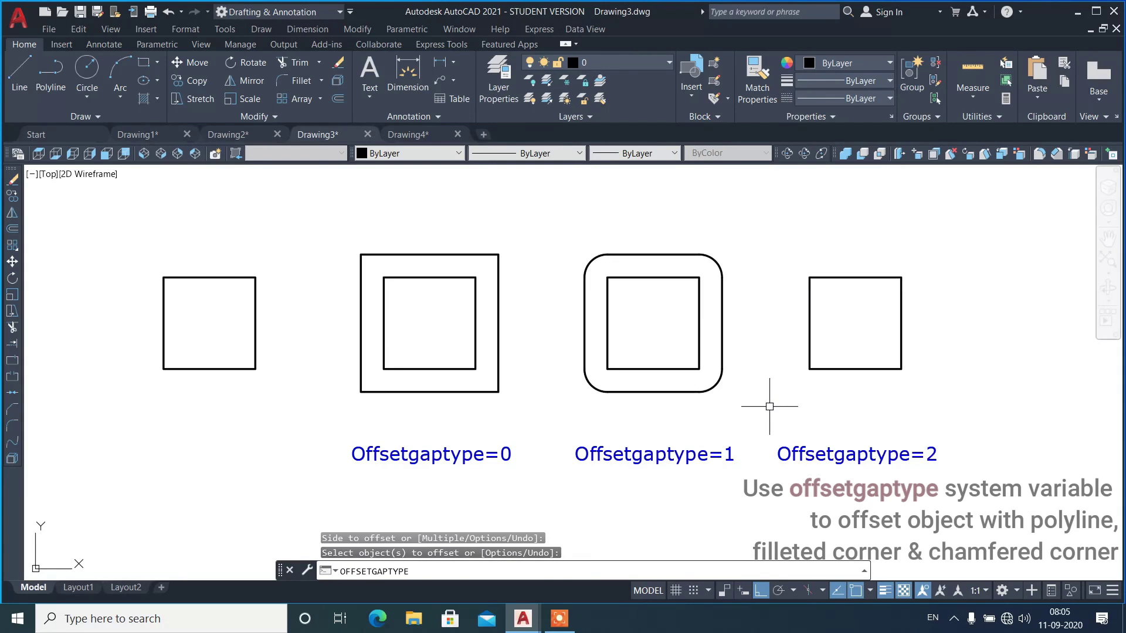
{"action": "key", "text": "Return"}
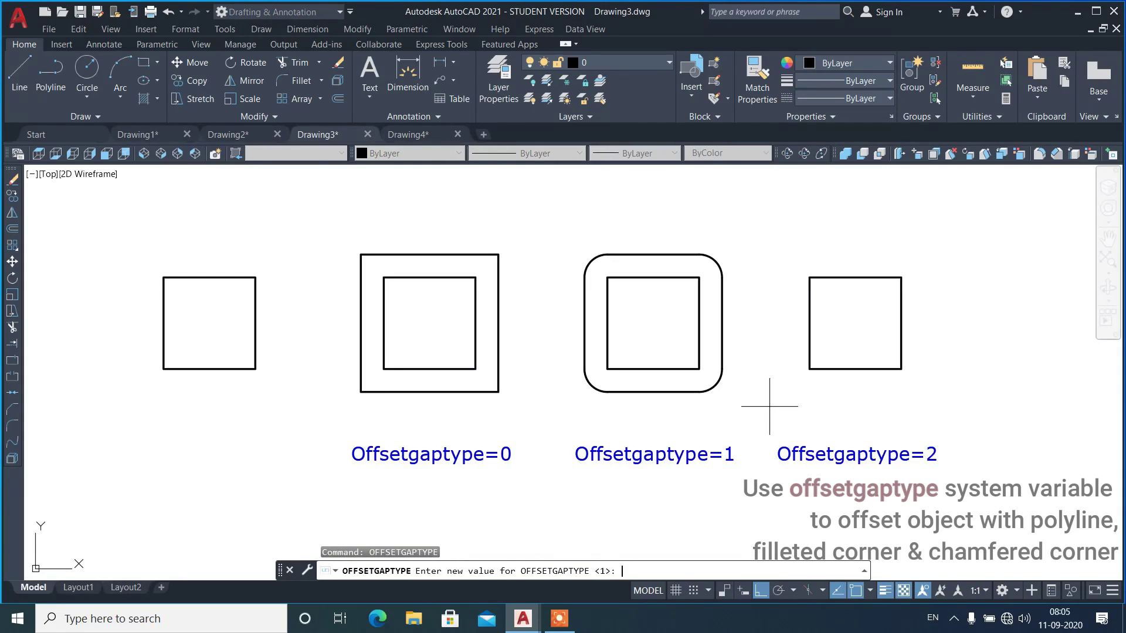
{"action": "key", "text": "Return"}
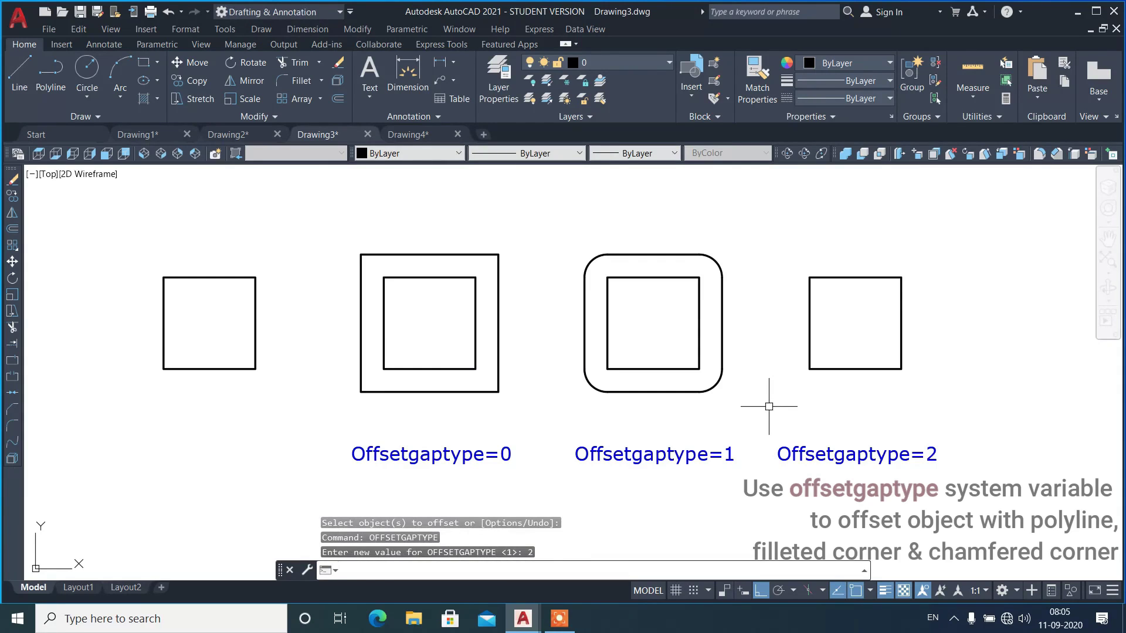
- Use Extended Offset at distance 0.5 to offset the square above the Offsetgaptype=2 label outward
{"action": "key", "text": "Up"}
{"action": "key", "text": "Up"}
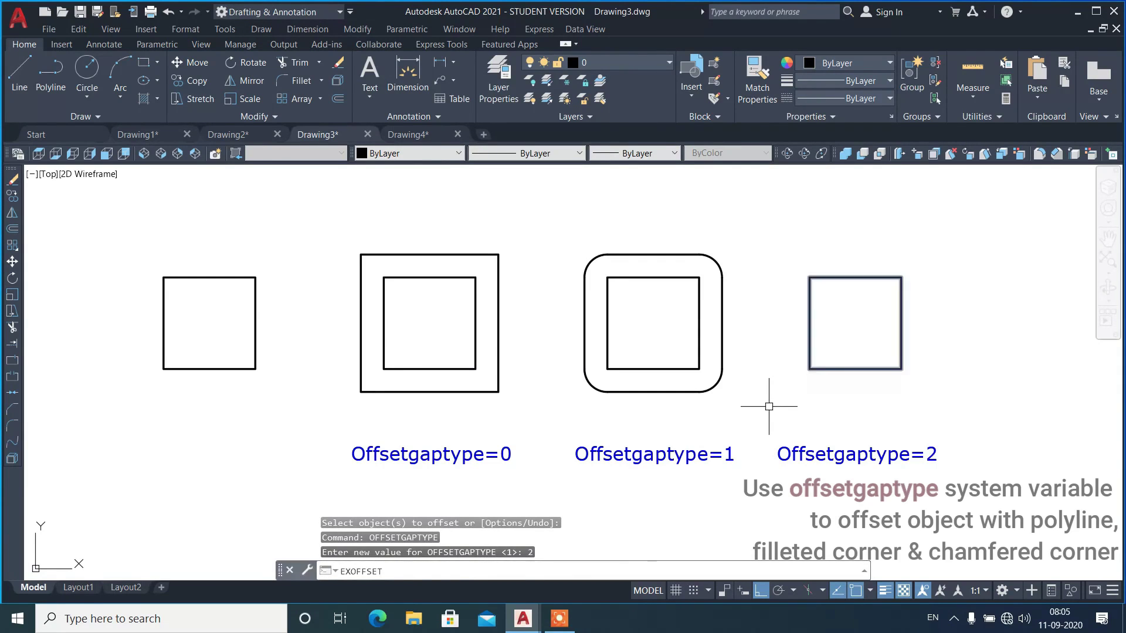
{"action": "key", "text": "Return"}
{"action": "key", "text": "Return"}
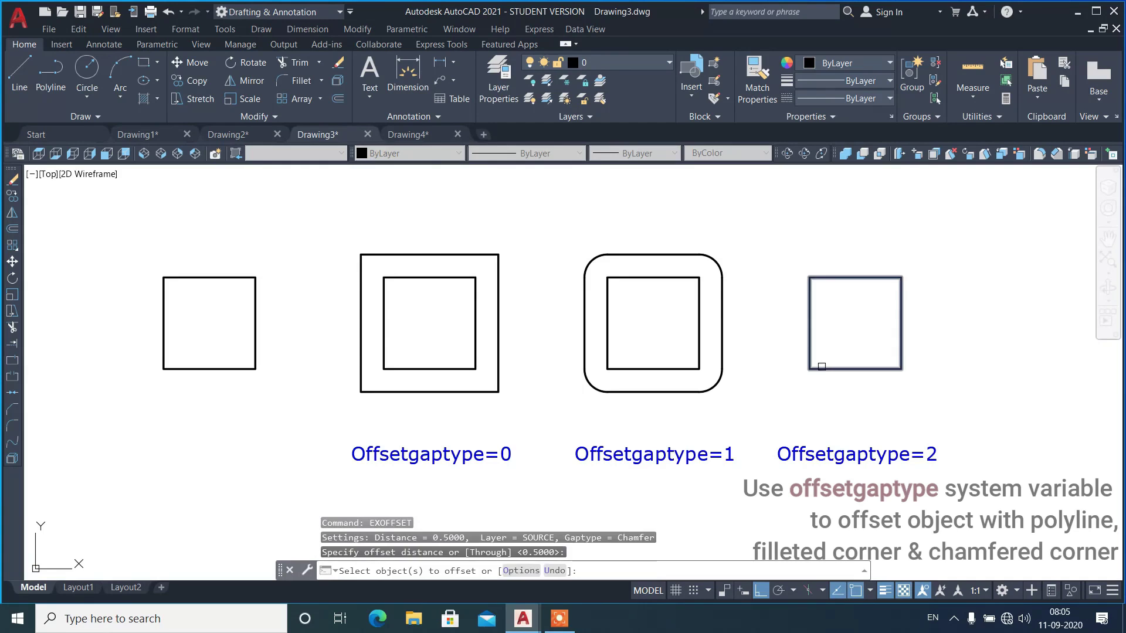
{"action": "left_click", "coordinate": [817, 369]}
{"action": "left_click", "coordinate": [819, 393]}
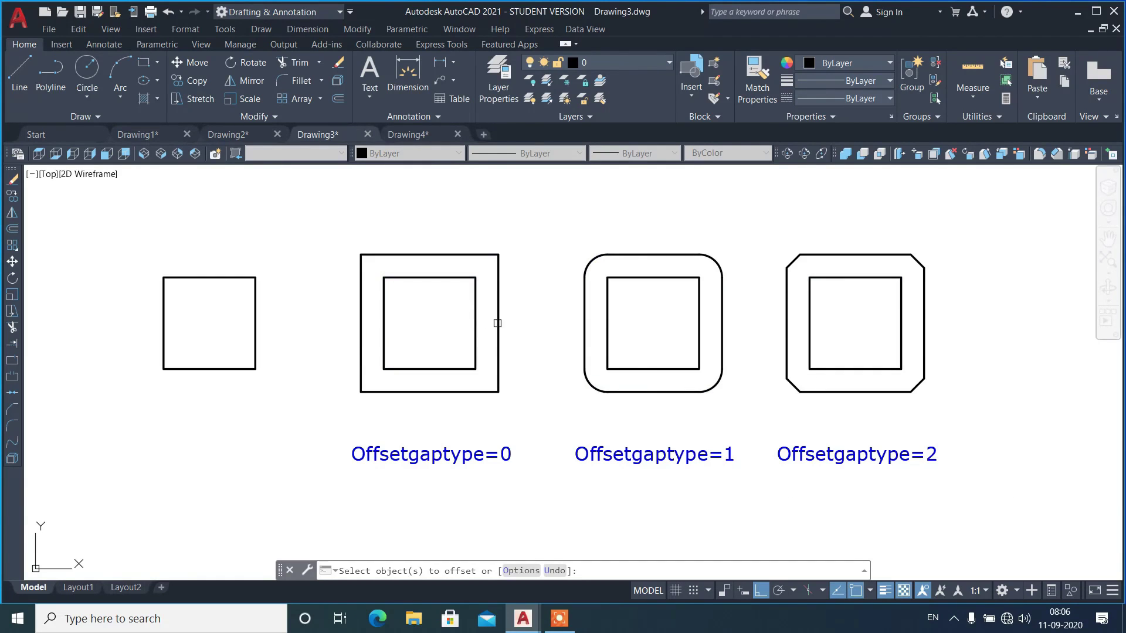
- Offset the triangle above the Offsetgaptype=2 label outward by the same 0.5 distance and end the command
{"action": "scroll", "coordinate": [760, 453], "scroll_direction": "down", "scroll_amount": 4}
{"action": "scroll", "coordinate": [771, 371], "scroll_direction": "down", "scroll_amount": 1}
{"action": "scroll", "coordinate": [772, 372], "scroll_direction": "up", "scroll_amount": 7}
{"action": "left_click", "coordinate": [741, 326]}
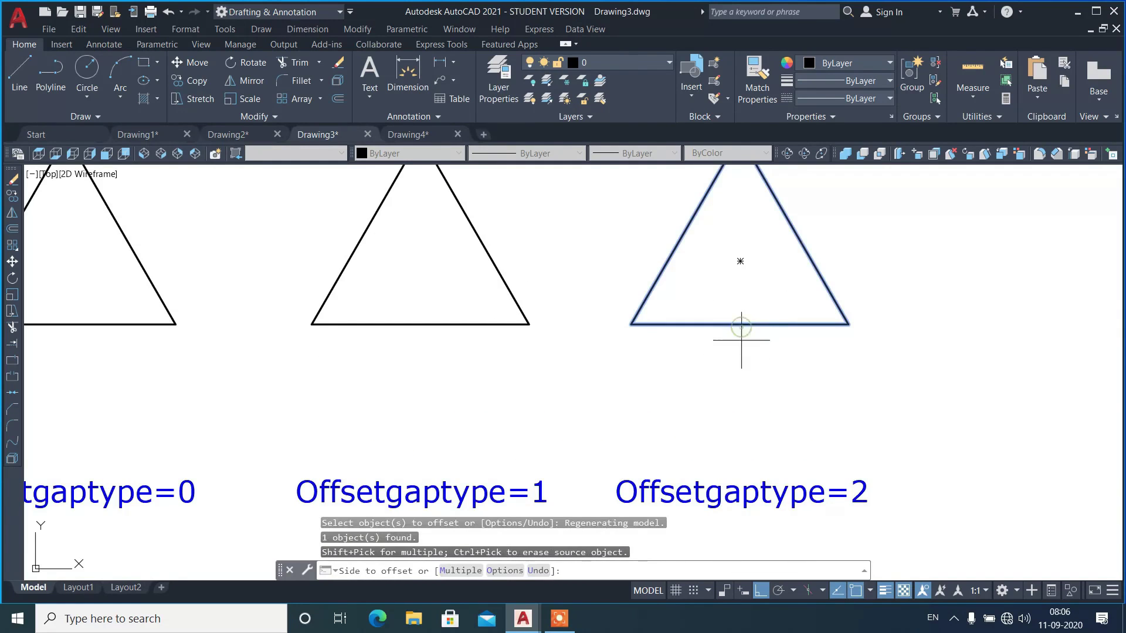
{"action": "left_click", "coordinate": [741, 357]}
{"action": "scroll", "coordinate": [854, 395], "scroll_direction": "down", "scroll_amount": 2}
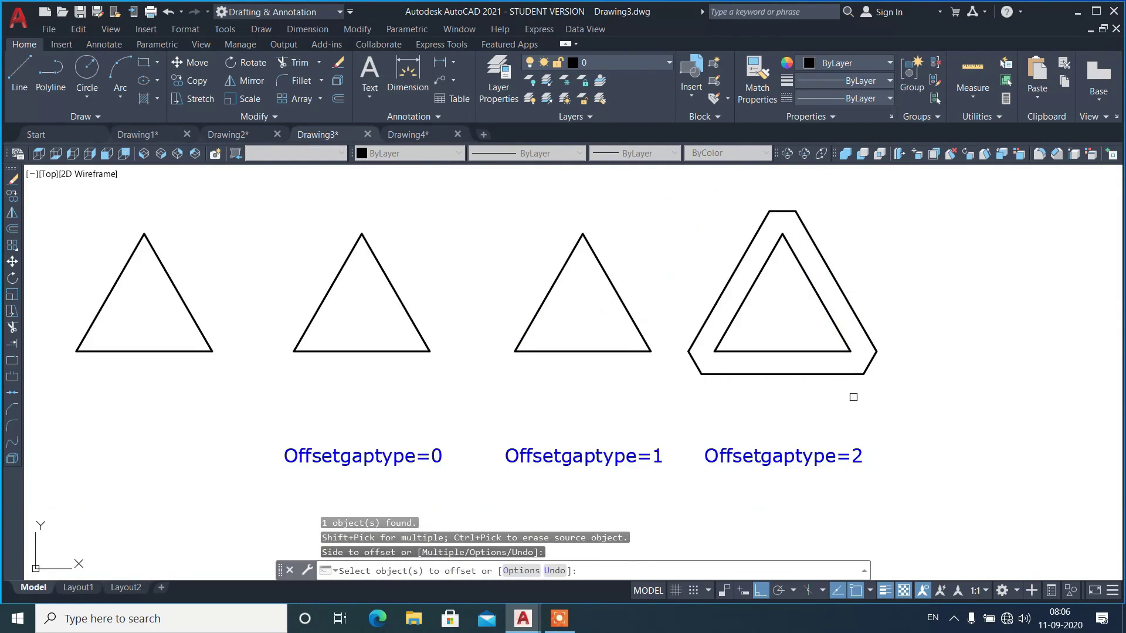
{"action": "scroll", "coordinate": [703, 413], "scroll_direction": "up", "scroll_amount": 2}
{"action": "key", "text": "Escape"}
- Change the OFFSETGAPTYPE system variable to 1 for the triangle row
{"action": "type", "text": "OFFSETGAPTYPE"}
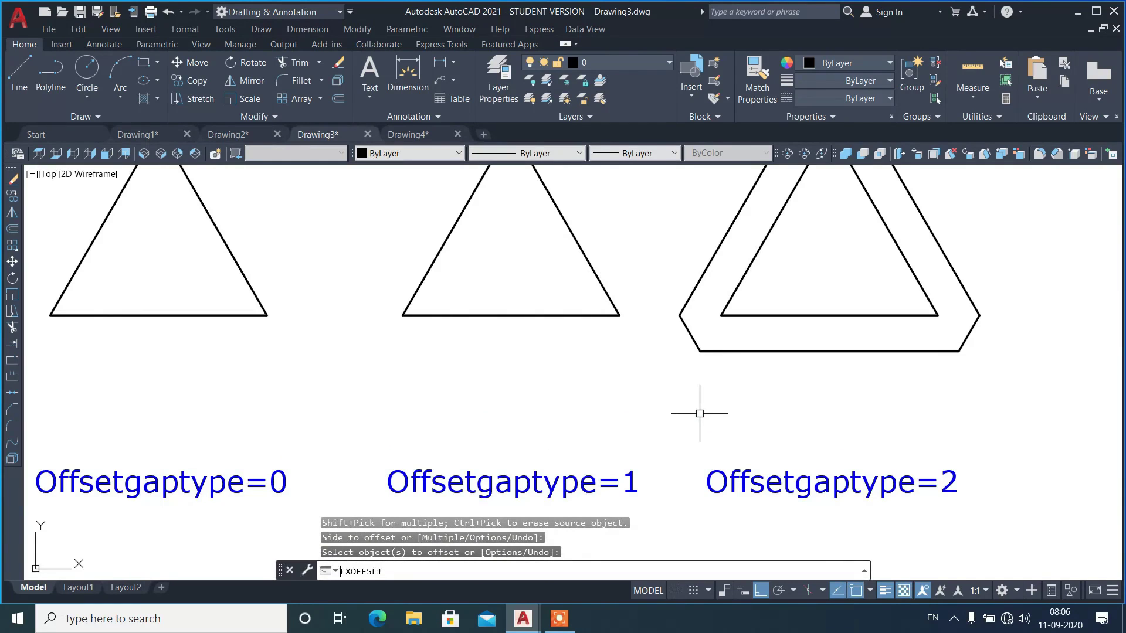
{"action": "key", "text": "Return"}
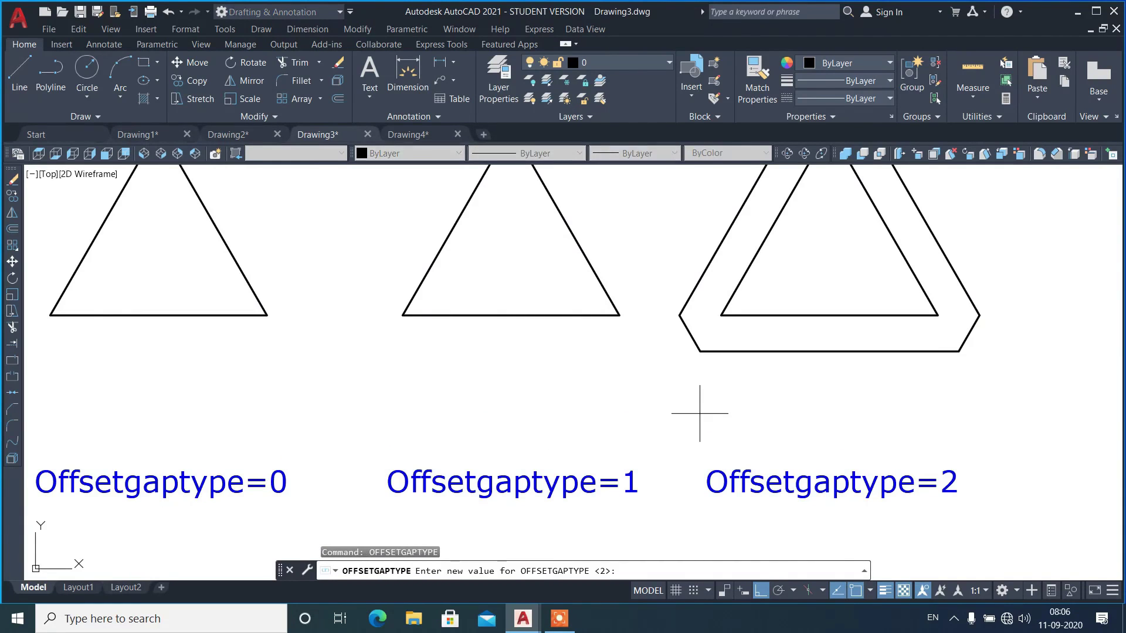
{"action": "type", "text": "1"}
{"action": "key", "text": "Return"}
- Offset the triangle above the Offsetgaptype=1 label outward with Extended Offset, keeping the 0.5 distance
{"action": "key", "text": "Up"}
{"action": "key", "text": "Up"}
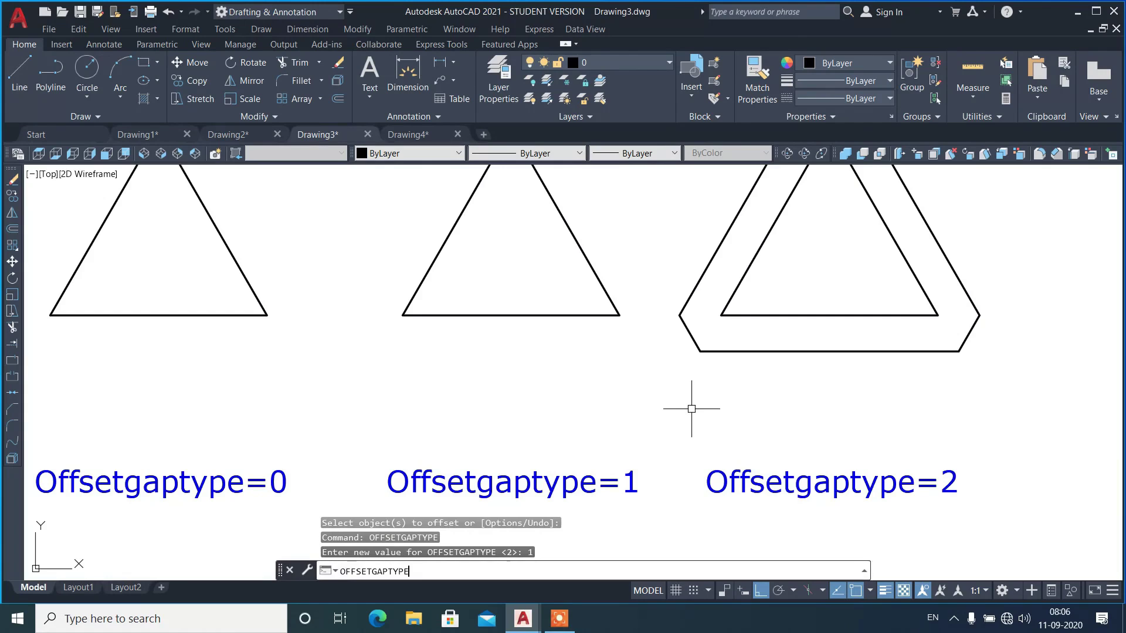
{"action": "key", "text": "Return"}
{"action": "key", "text": "Return"}
{"action": "left_click", "coordinate": [524, 315]}
{"action": "left_click", "coordinate": [526, 349]}
{"action": "scroll", "coordinate": [663, 394], "scroll_direction": "down", "scroll_amount": 2}
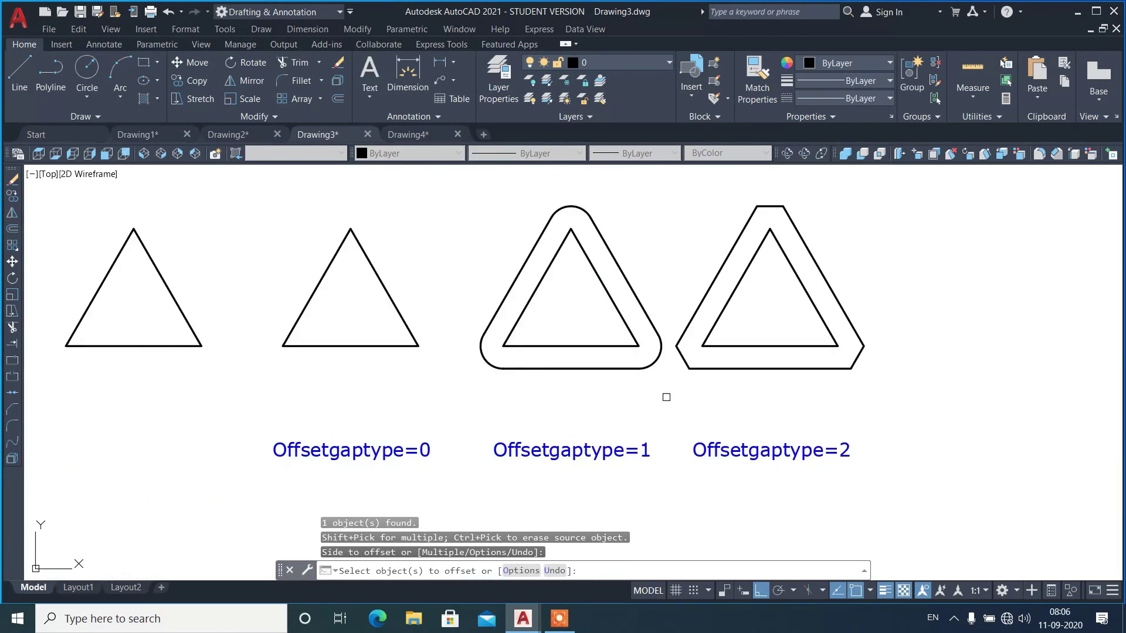
{"action": "scroll", "coordinate": [472, 342], "scroll_direction": "up", "scroll_amount": 3}
{"action": "key", "text": "Return"}
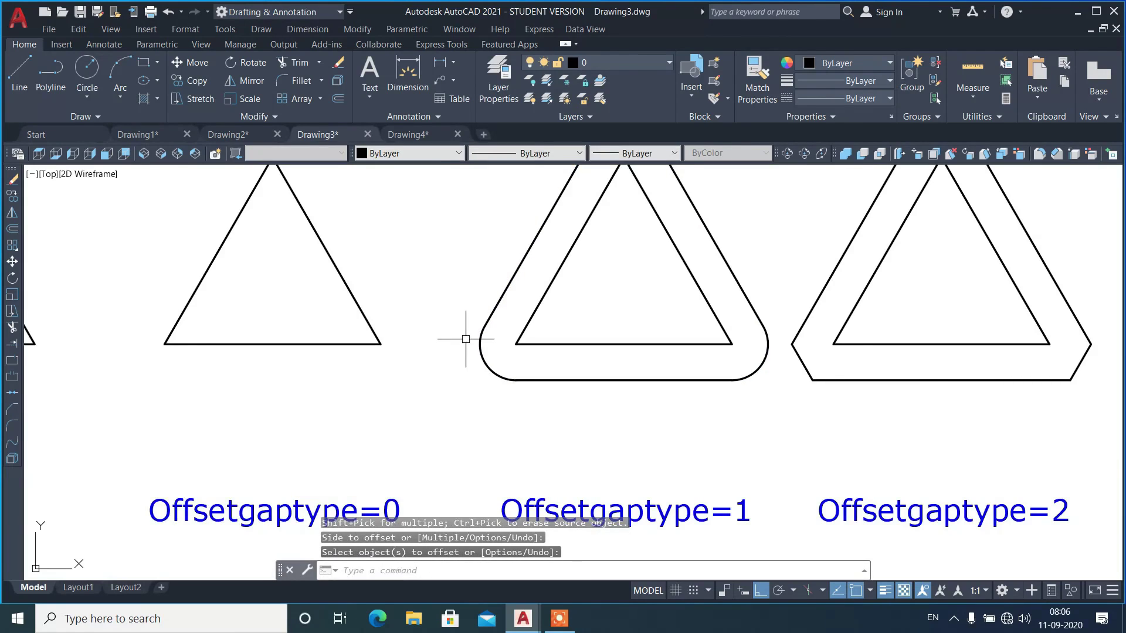
- Set the OFFSETGAPTYPE system variable to 0
{"action": "type", "text": "OFFSETGAPTYPE"}
{"action": "key", "text": "Return"}
{"action": "type", "text": "0"}
{"action": "key", "text": "Return"}
- Offset the triangle above the Offsetgaptype=0 label outward by 0.5 with EXOFFSET
{"action": "type", "text": "EXOFFSET"}
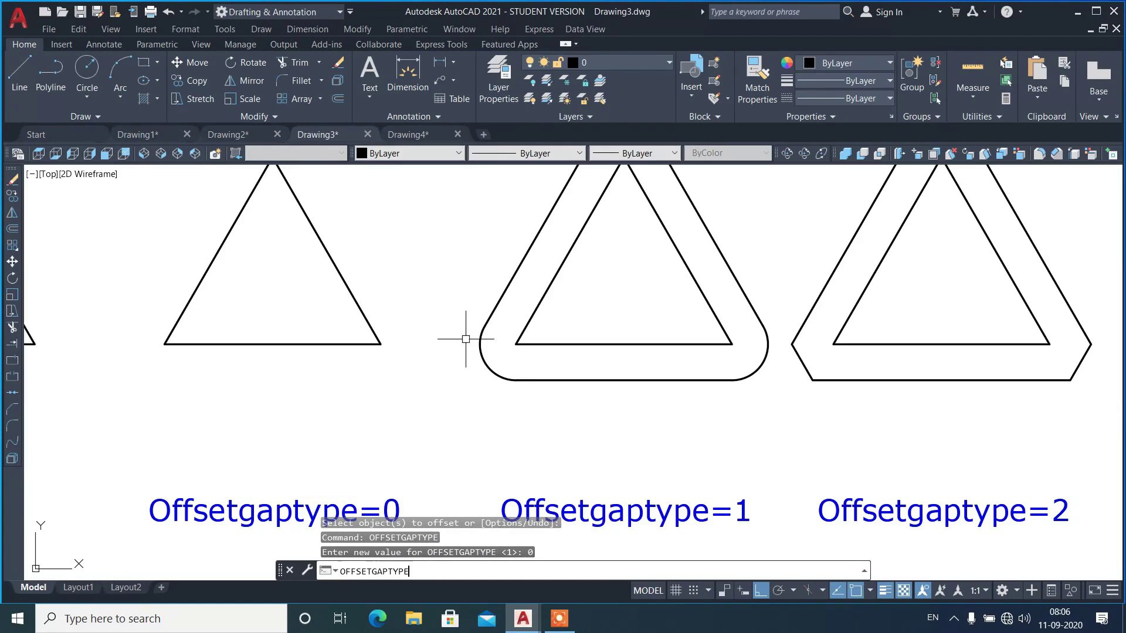
{"action": "key", "text": "Return"}
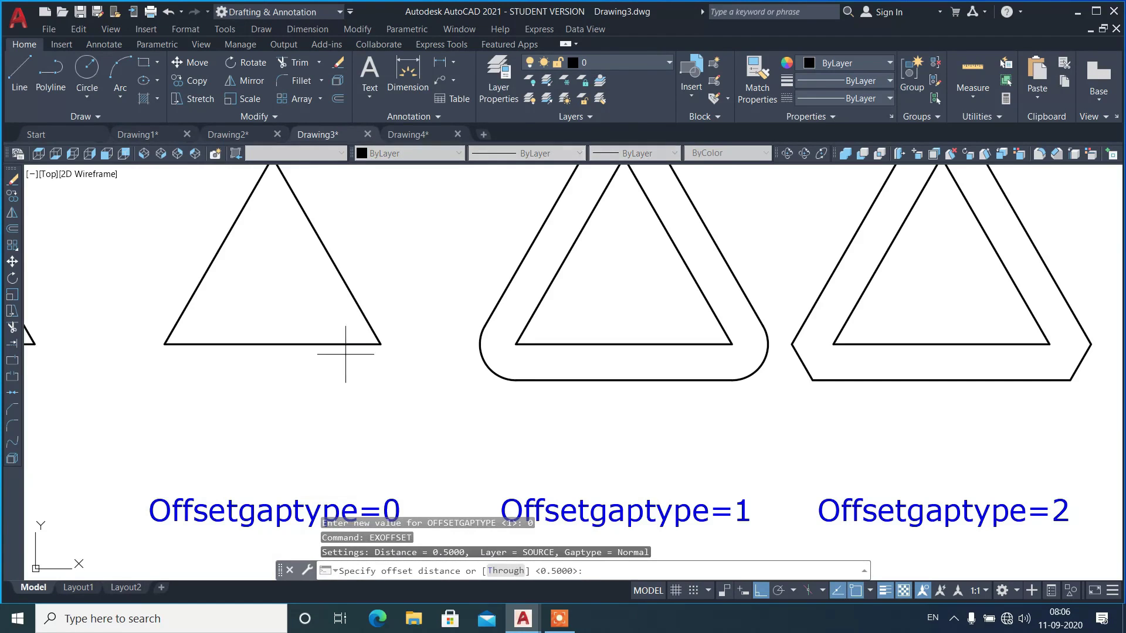
{"action": "key", "text": "Return"}
{"action": "left_click", "coordinate": [324, 344]}
{"action": "left_click", "coordinate": [336, 373]}
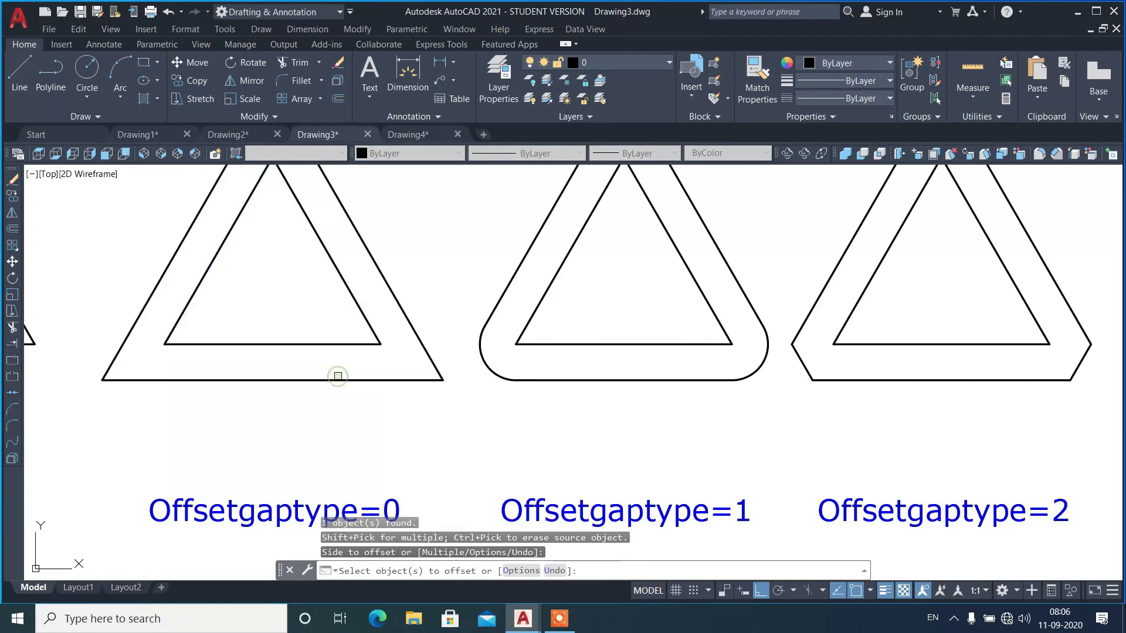
{"action": "scroll", "coordinate": [563, 404], "scroll_direction": "down", "scroll_amount": 3}
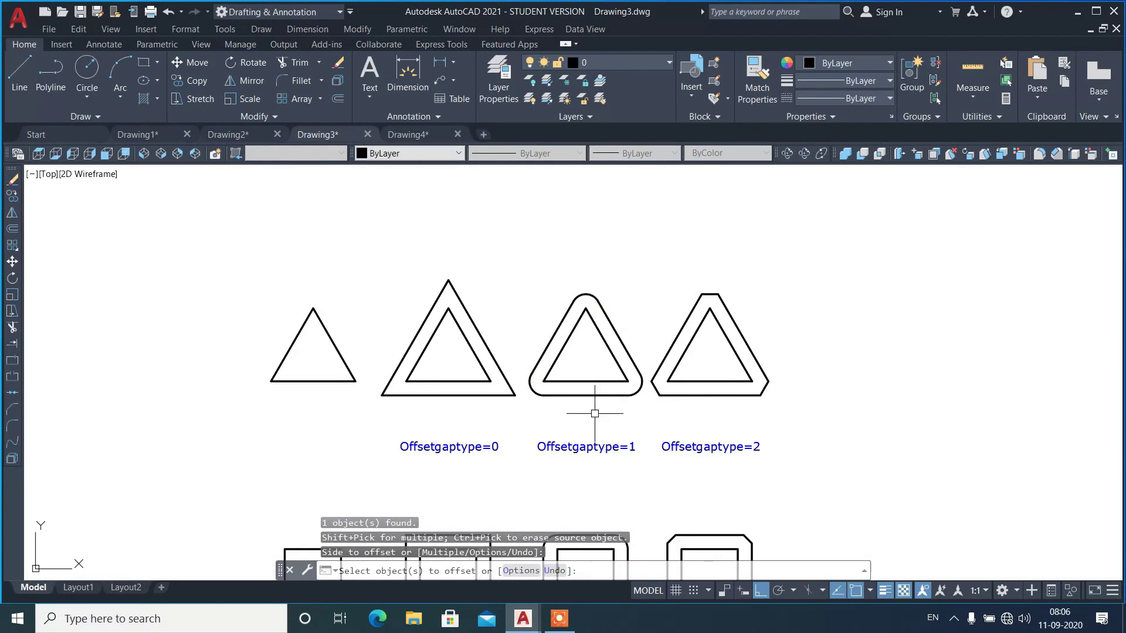
{"action": "key", "text": "Return"}
{"action": "scroll", "coordinate": [545, 406], "scroll_direction": "up", "scroll_amount": 2}
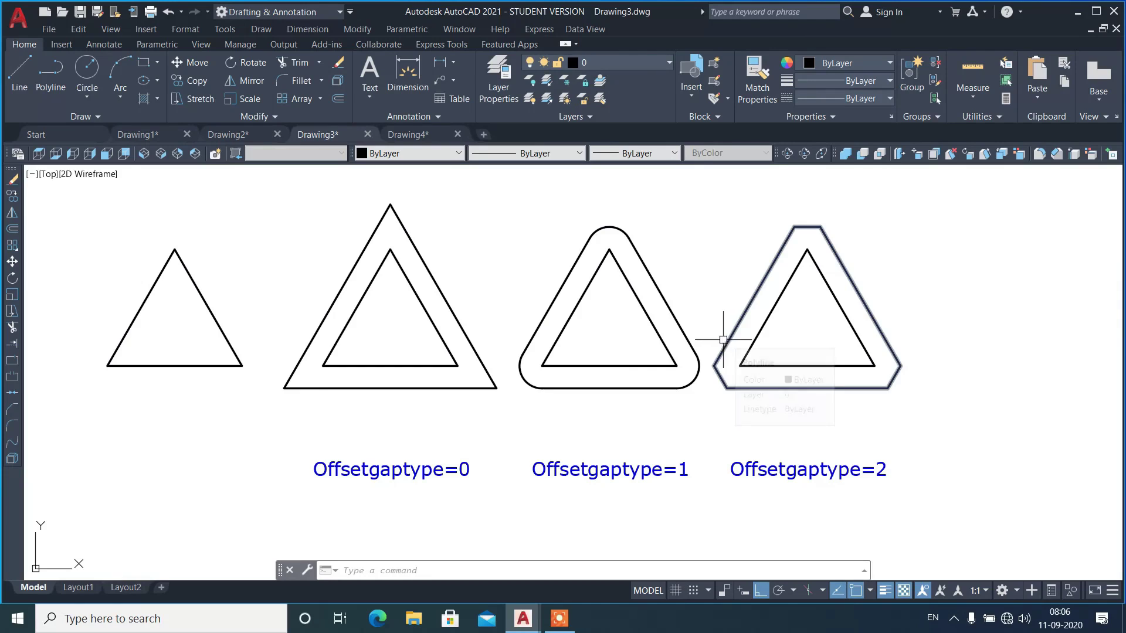
- Switch to Drawing4 and look at its list of layers
{"action": "left_click", "coordinate": [413, 138]}
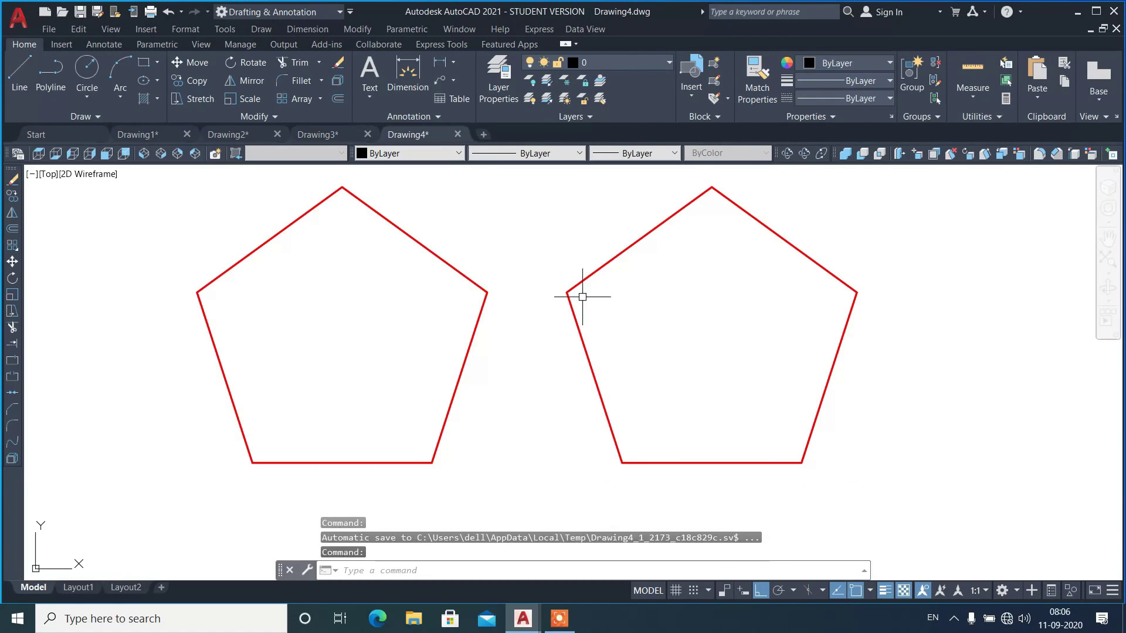
{"action": "left_click", "coordinate": [628, 63]}
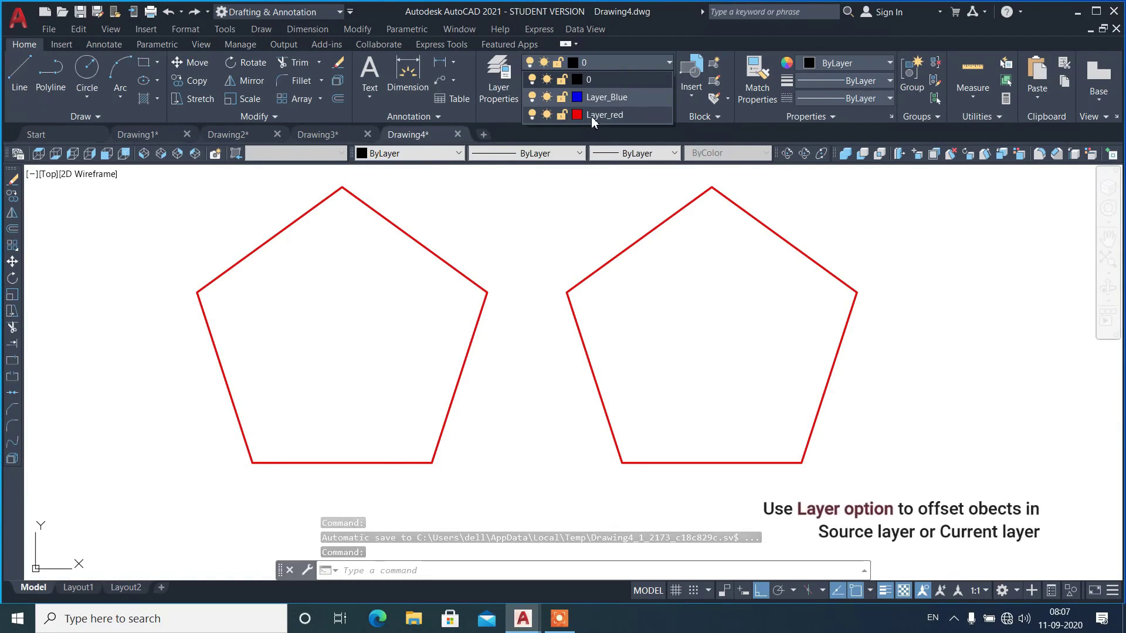
{"action": "left_click", "coordinate": [639, 317]}
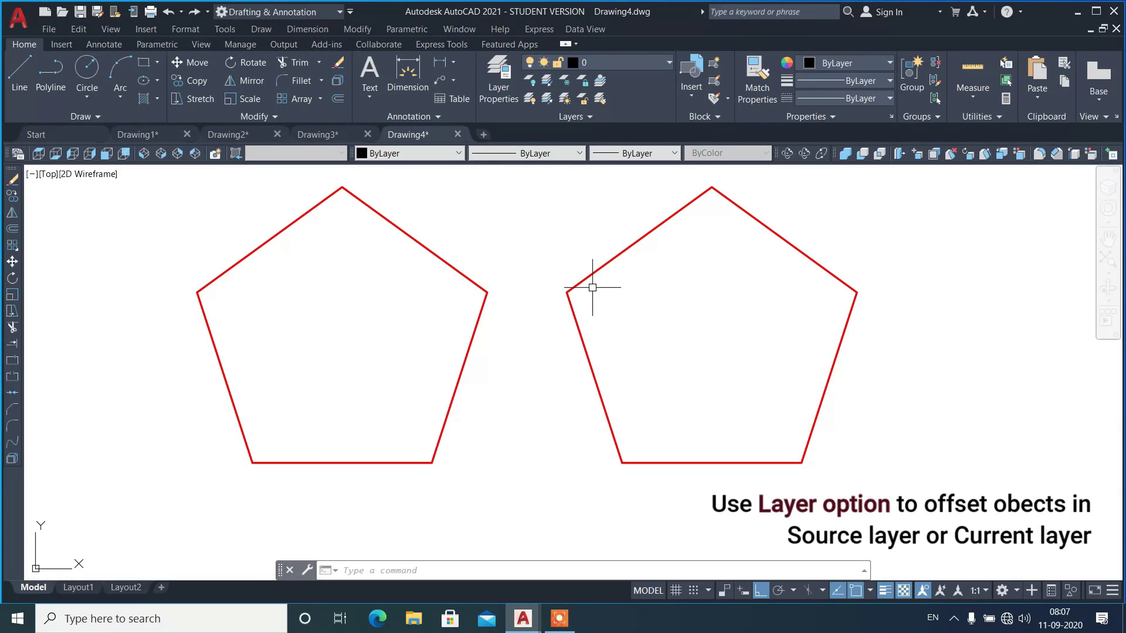
- Offset the left red pentagon inward by 0.5 with EXOFFSET, using the Source layer option
{"action": "type", "text": "off"}
{"action": "key", "text": "Escape"}
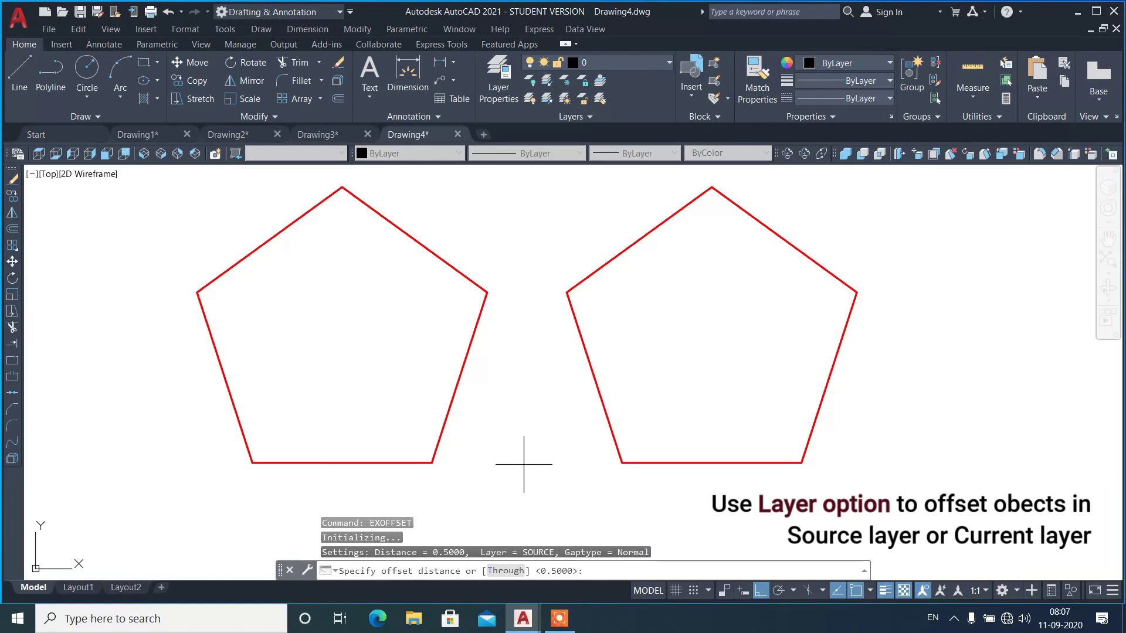
{"action": "type", "text": "0.5"}
{"action": "key", "text": "Return"}
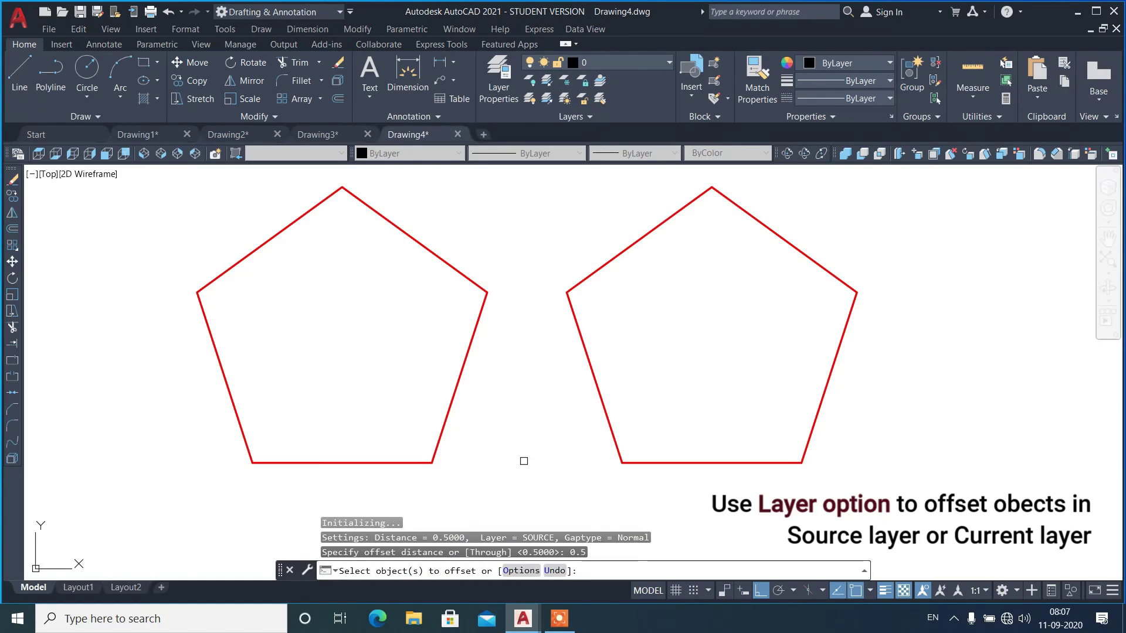
{"action": "left_click", "coordinate": [522, 571]}
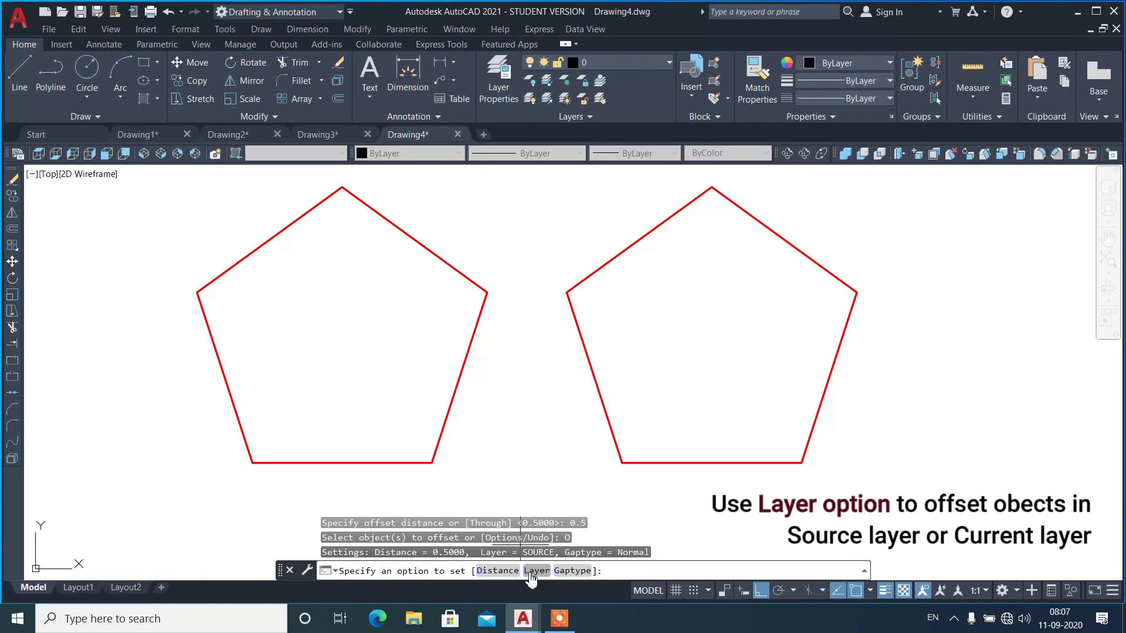
{"action": "left_click", "coordinate": [534, 572]}
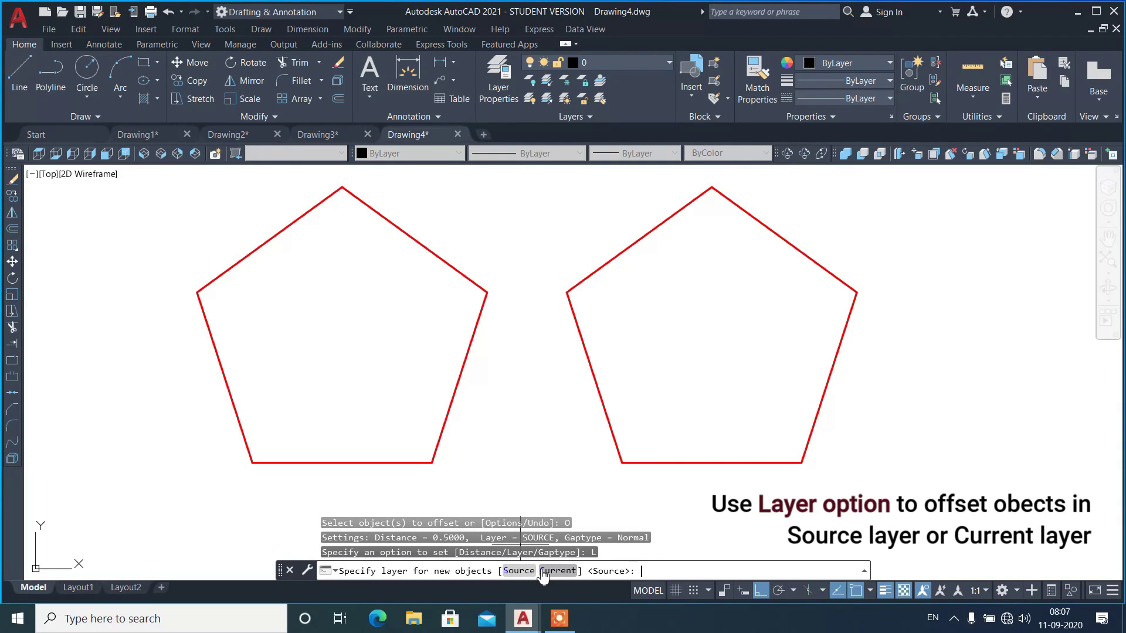
{"action": "left_click", "coordinate": [518, 571]}
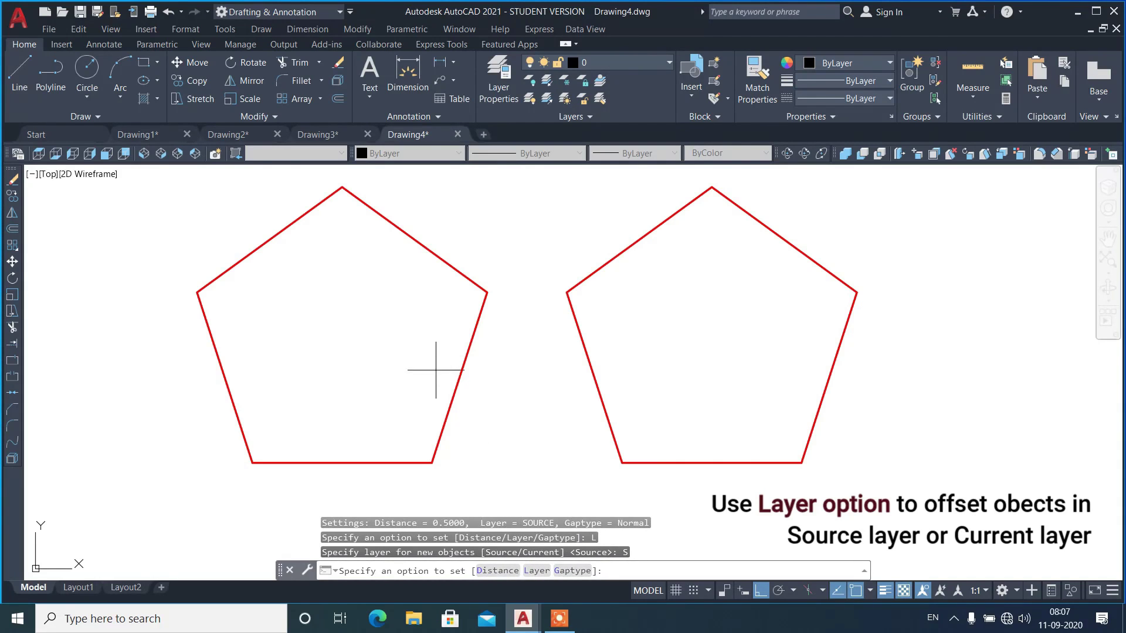
{"action": "key", "text": "Return"}
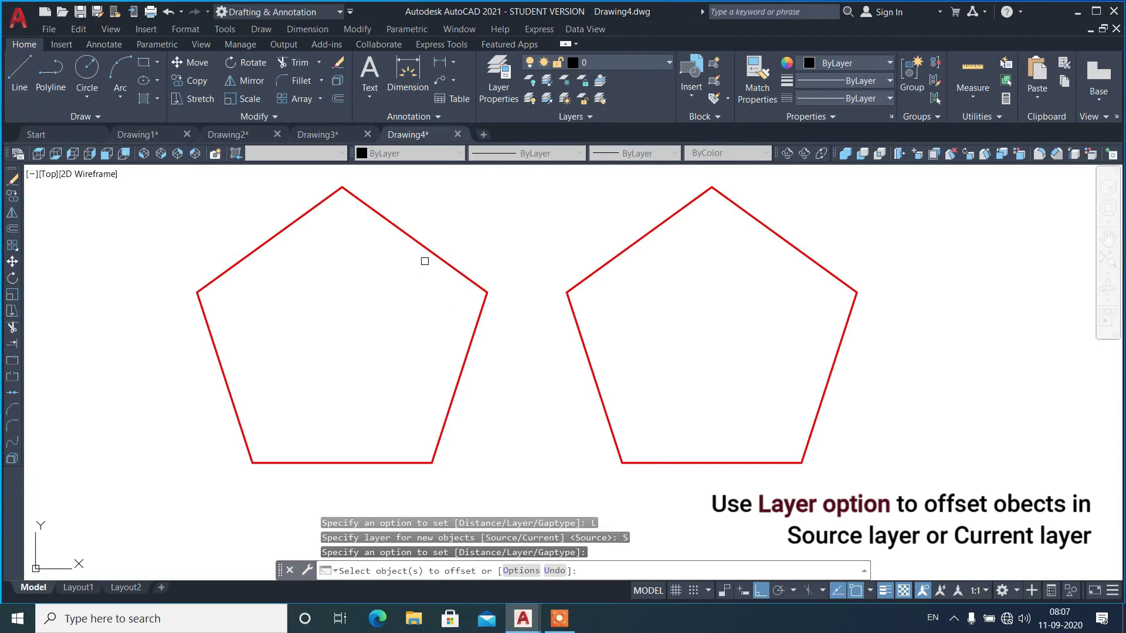
{"action": "left_click", "coordinate": [427, 254]}
{"action": "left_click", "coordinate": [387, 281]}
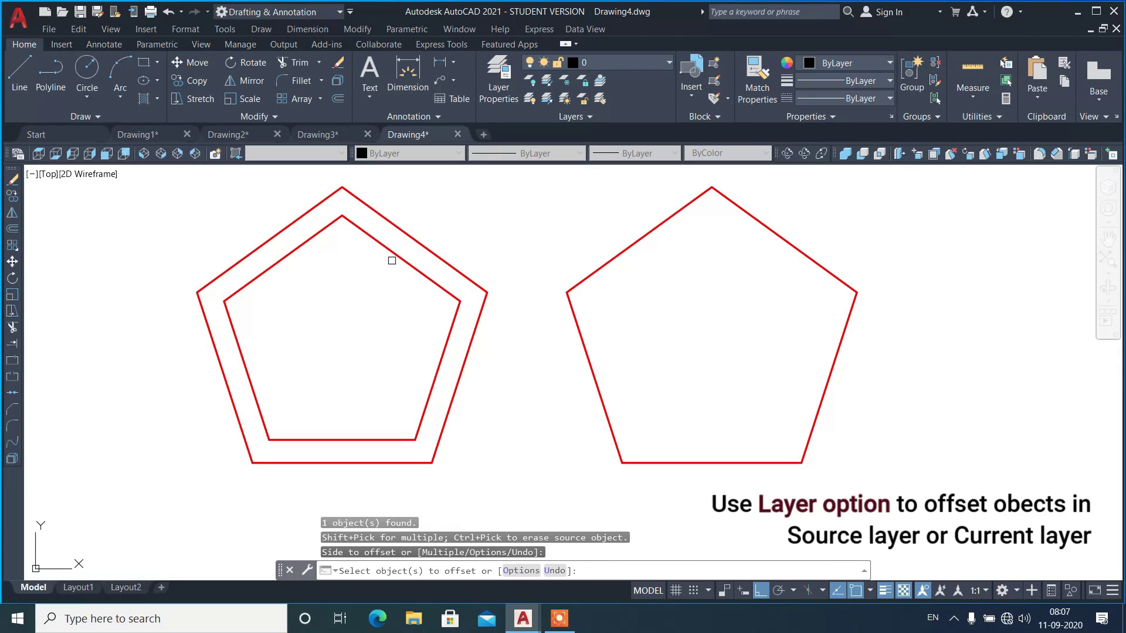
{"action": "key", "text": "Return"}
- Offset the original left pentagon outward by 0.5 with EXOFFSET, using the Current layer option
{"action": "key", "text": "Return"}
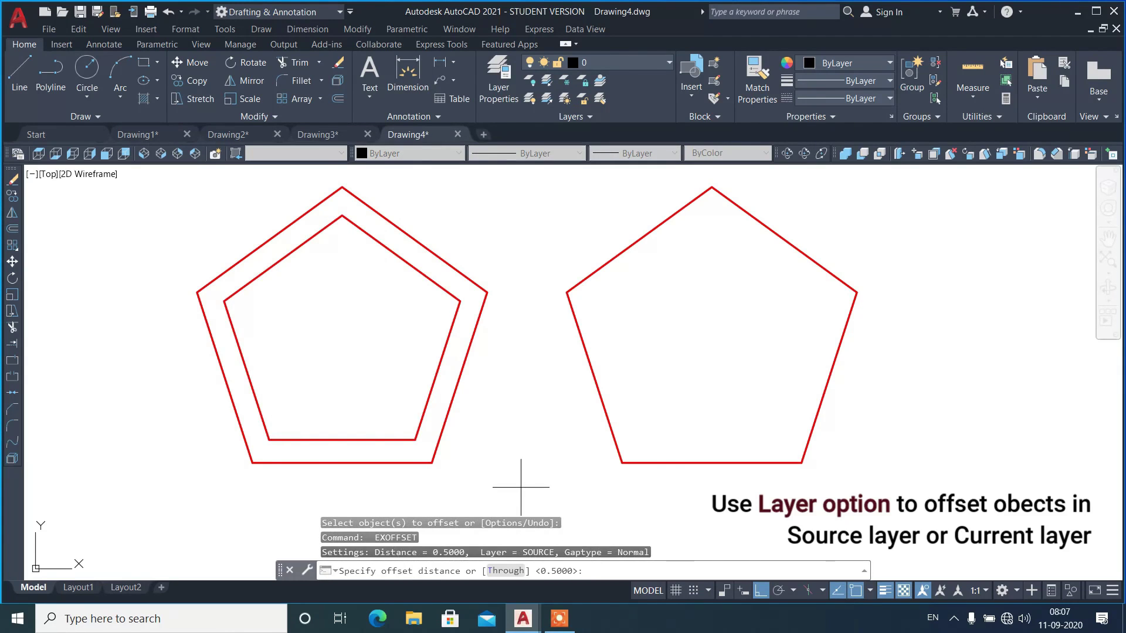
{"action": "key", "text": "Return"}
{"action": "left_click", "coordinate": [520, 570]}
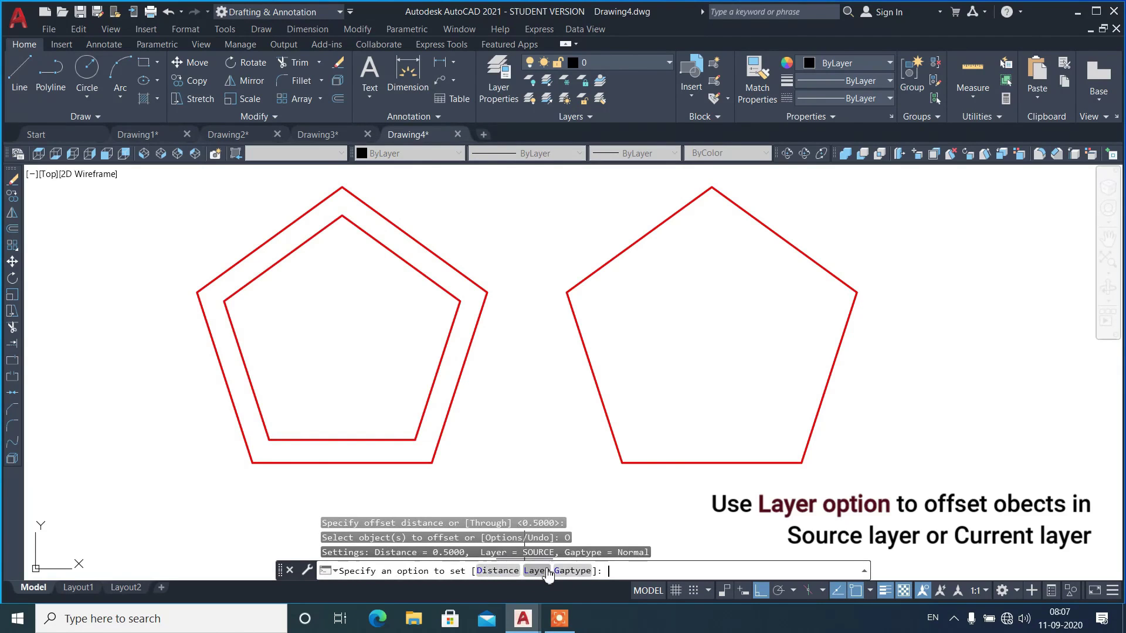
{"action": "left_click", "coordinate": [545, 572]}
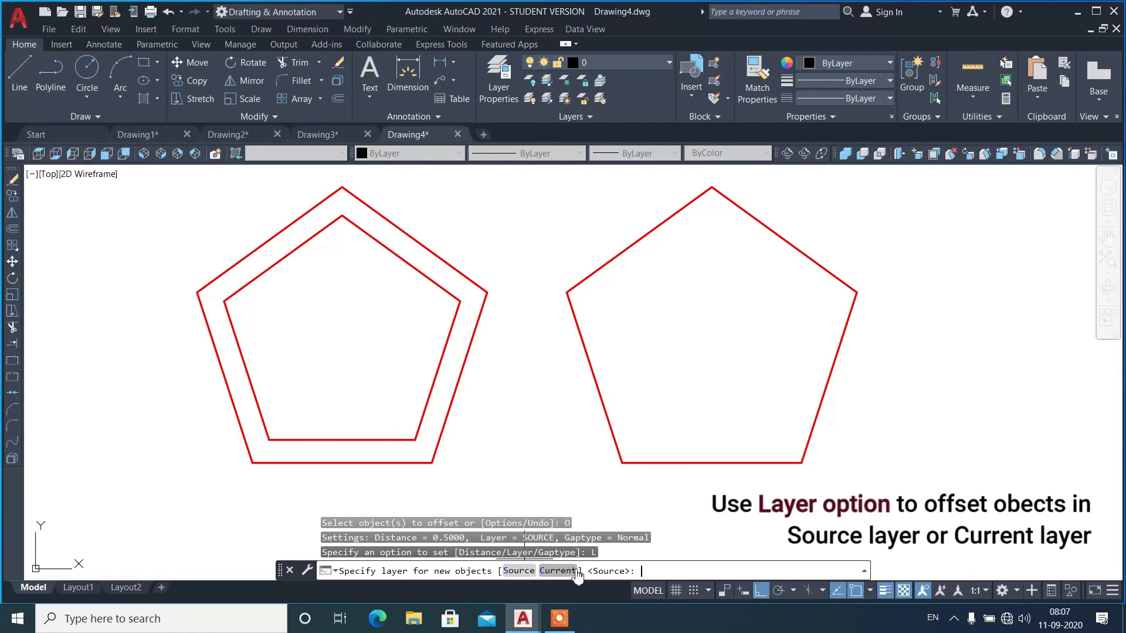
{"action": "left_click", "coordinate": [558, 570]}
{"action": "key", "text": "Return"}
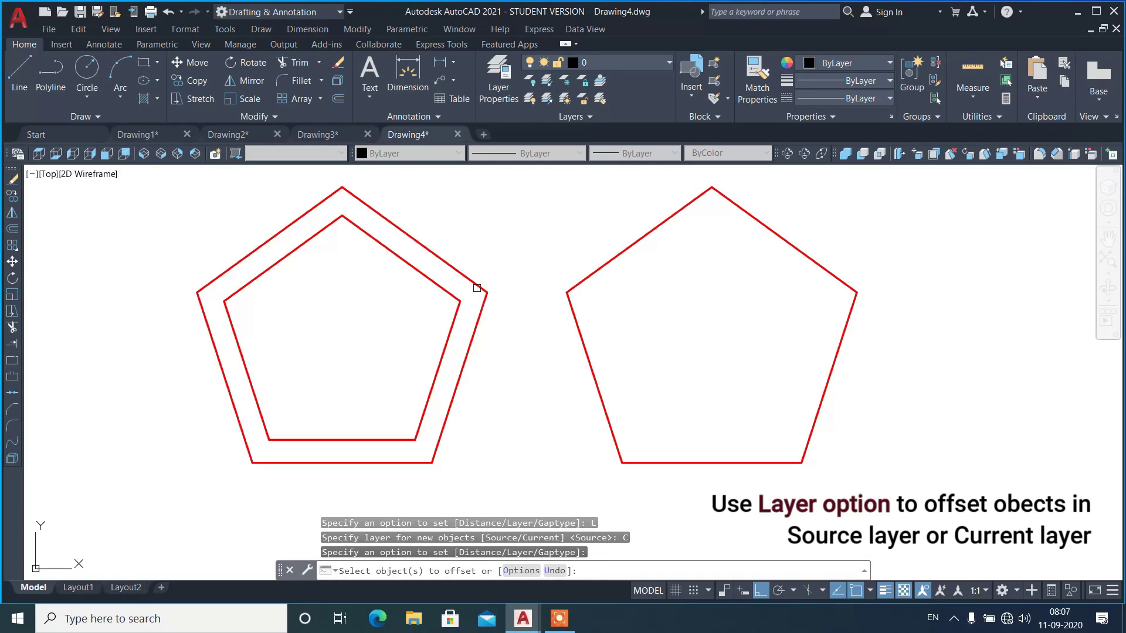
{"action": "left_click", "coordinate": [474, 284]}
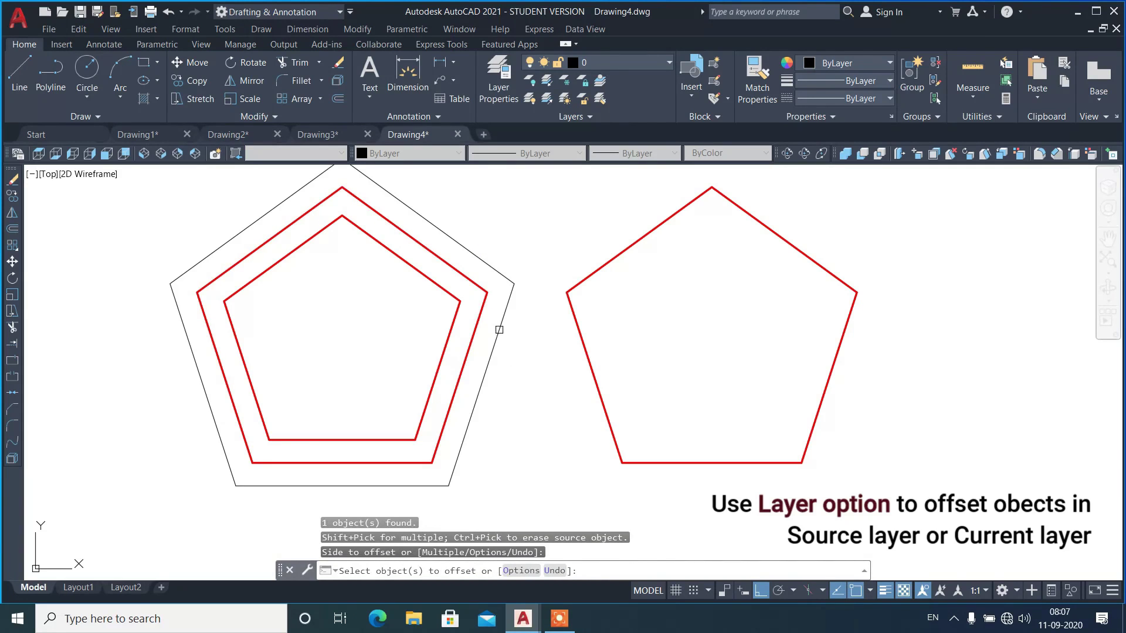
{"action": "key", "text": "Return"}
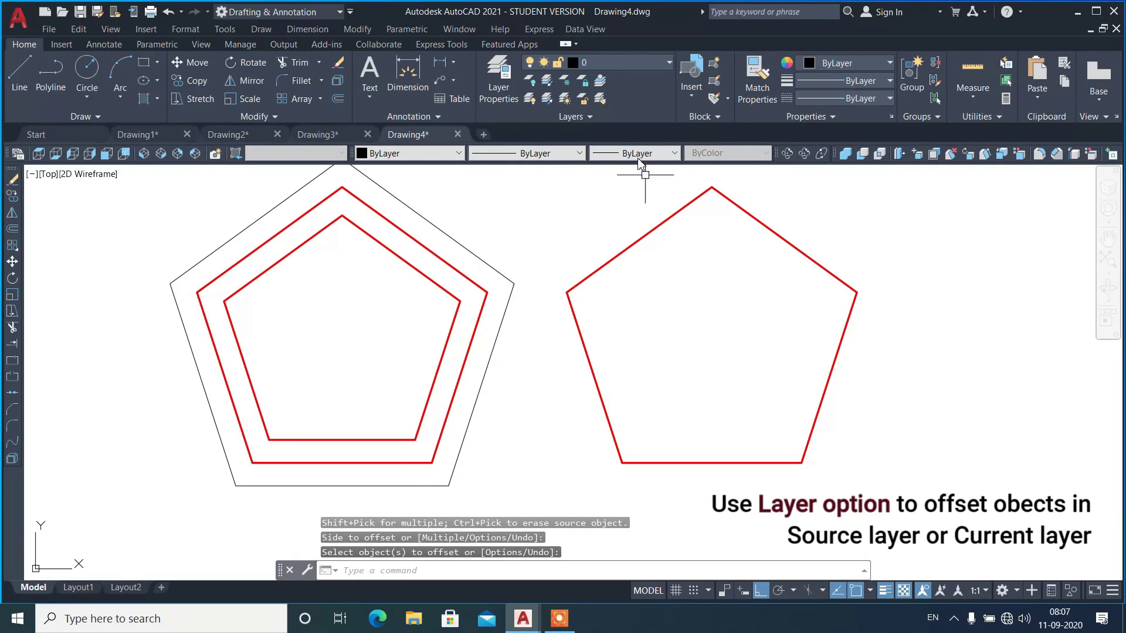
- Make Layer_Blue the current layer
{"action": "left_click", "coordinate": [633, 62]}
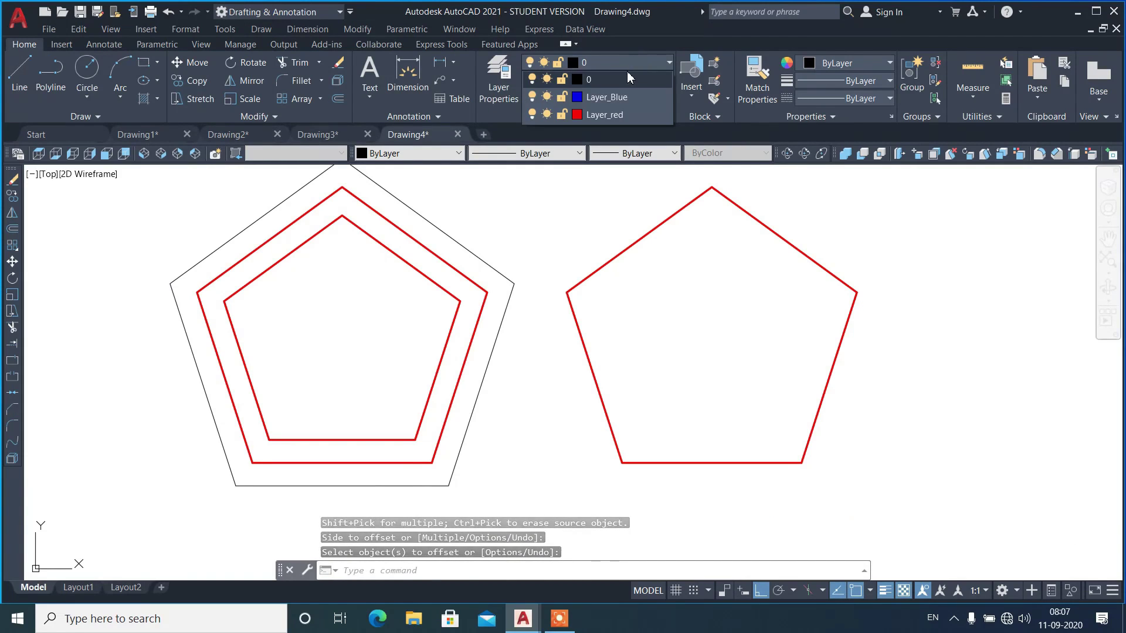
{"action": "left_click", "coordinate": [618, 97]}
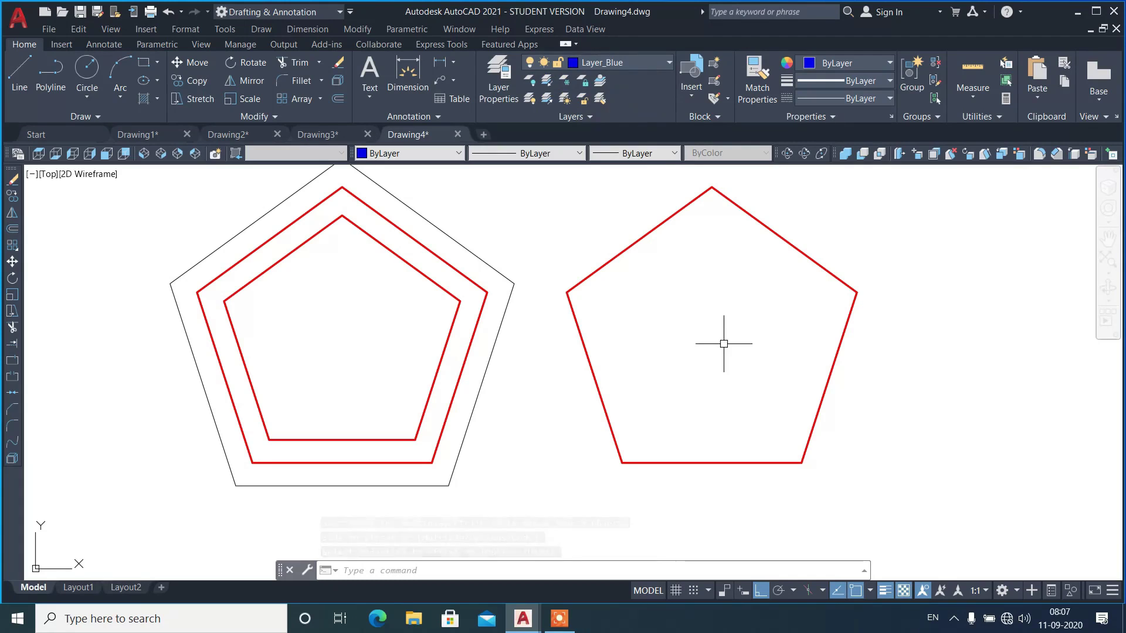
{"action": "left_click", "coordinate": [722, 343]}
{"action": "type", "text": "CLAYER"}
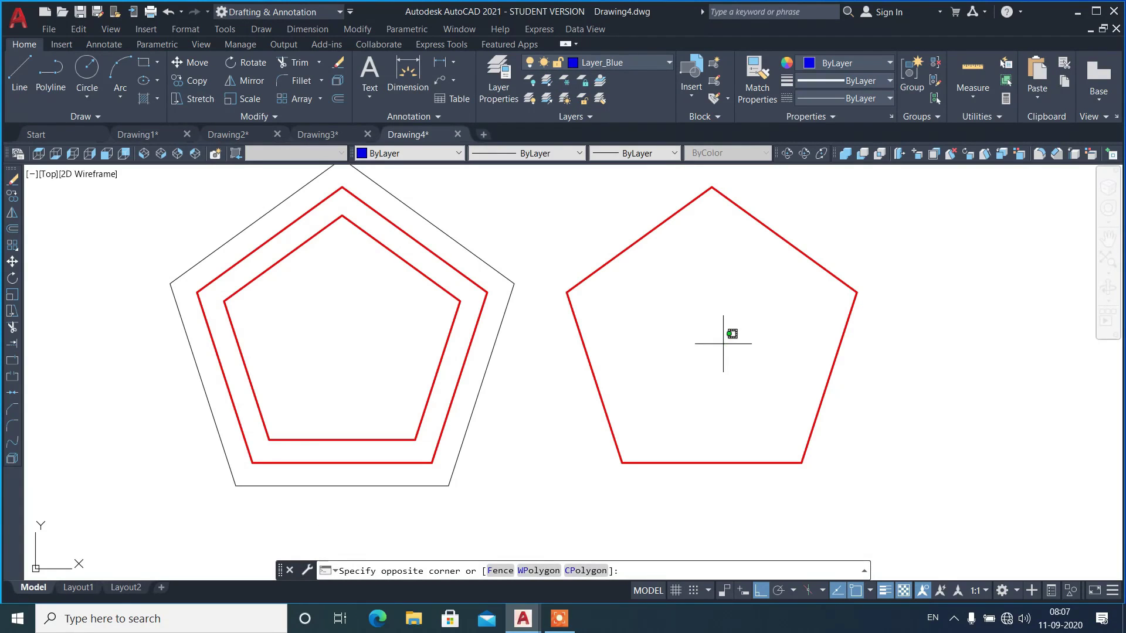
{"action": "key", "text": "Escape"}
- Offset the right red pentagon inward by 0.5 with EXOFFSET, with the layer option set back to Source
{"action": "type", "text": "EXOFFSET"}
{"action": "key", "text": "Return"}
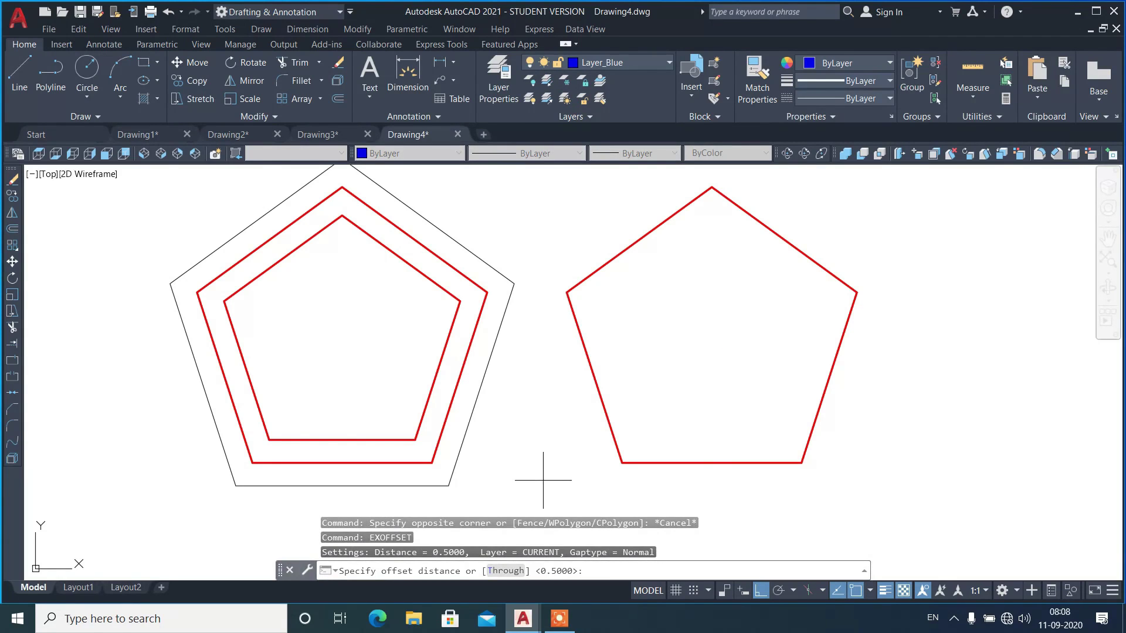
{"action": "key", "text": "Return"}
{"action": "type", "text": "O"}
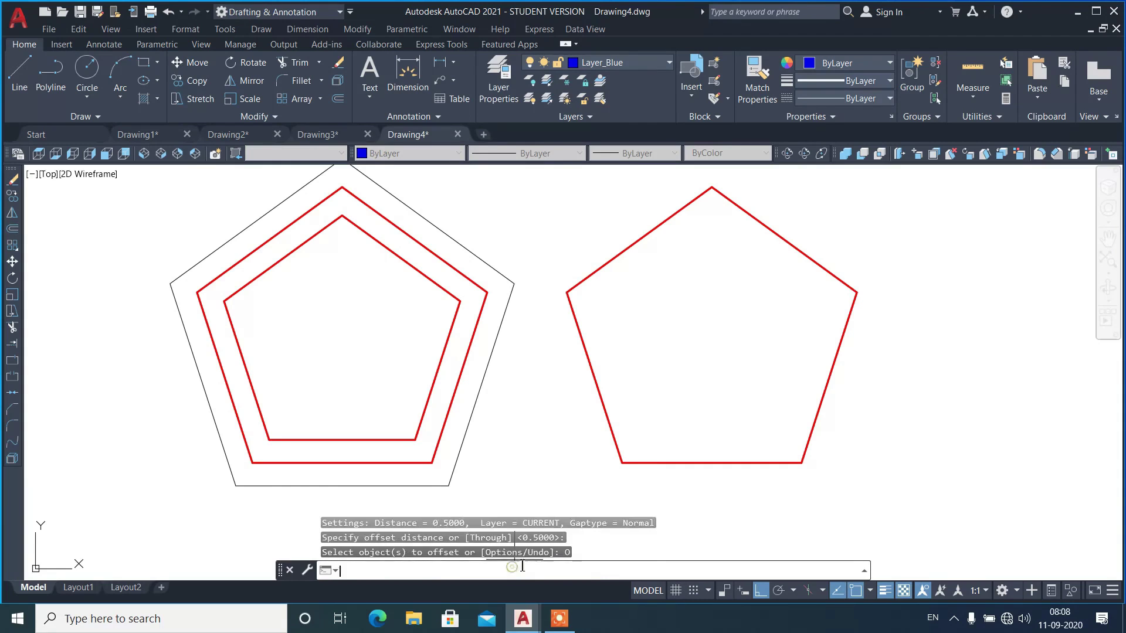
{"action": "key", "text": "Return"}
{"action": "left_click", "coordinate": [544, 574]}
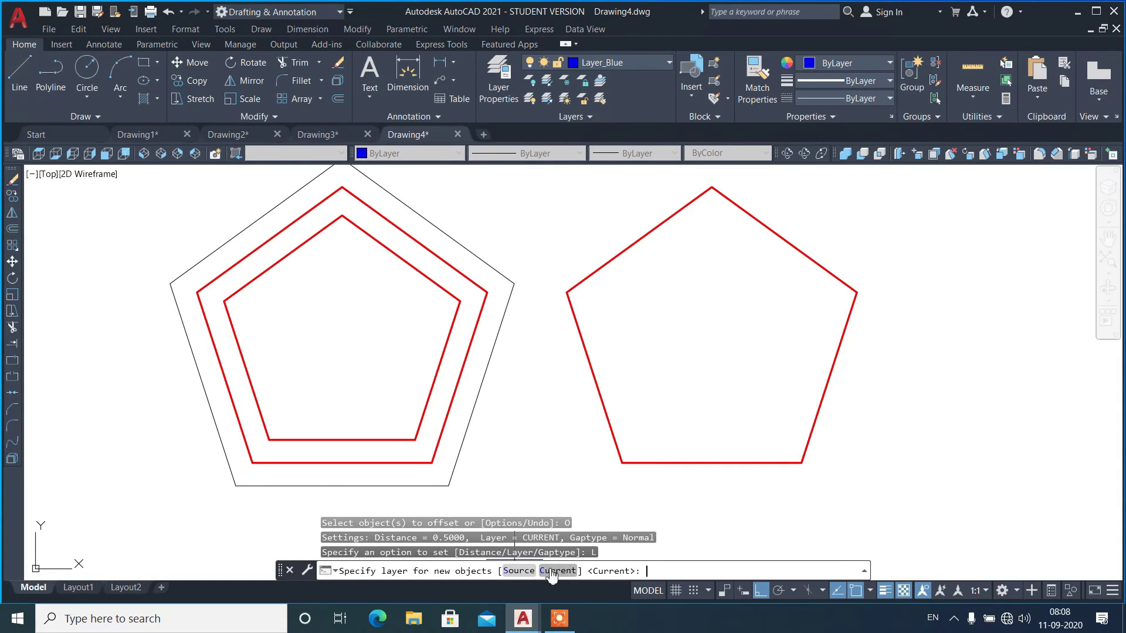
{"action": "left_click", "coordinate": [532, 568]}
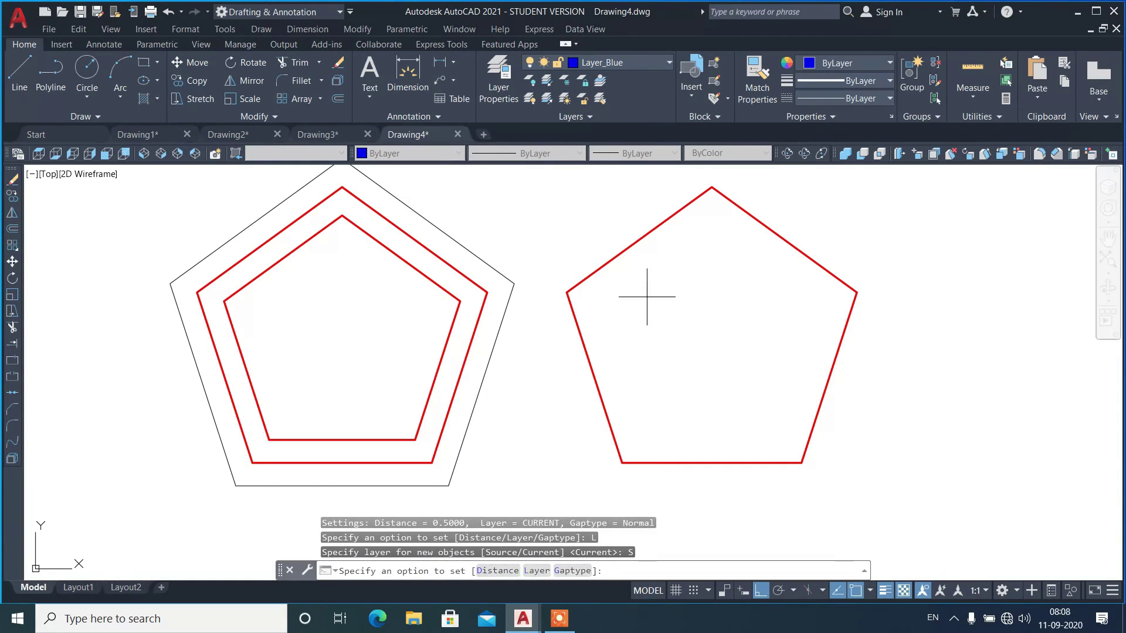
{"action": "key", "text": "Return"}
{"action": "left_click", "coordinate": [618, 255]}
{"action": "left_click", "coordinate": [648, 302]}
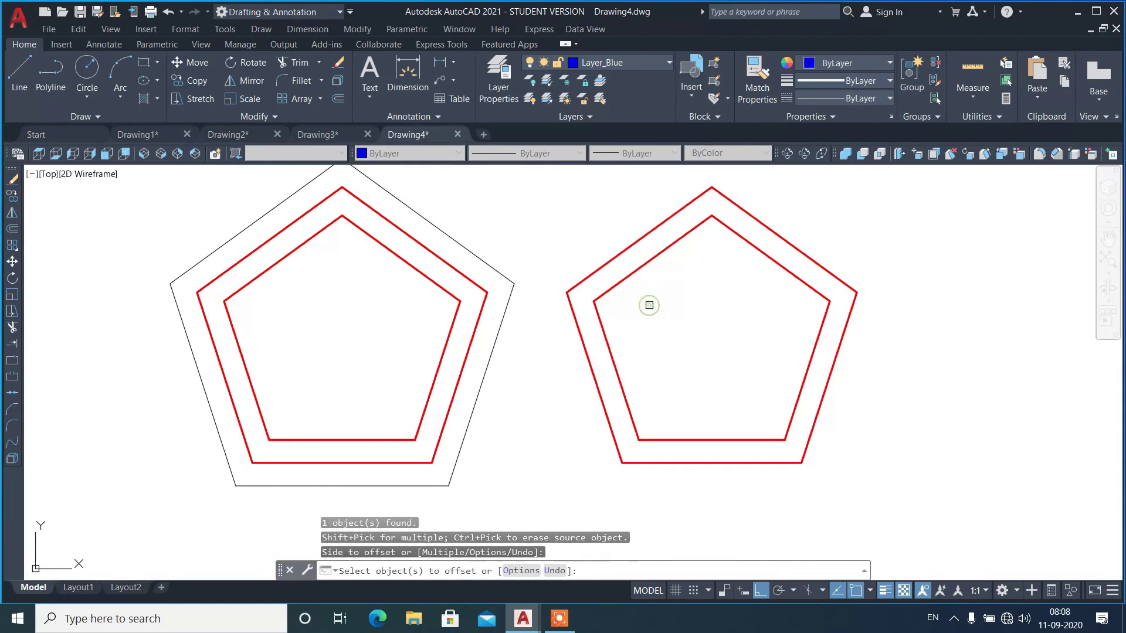
{"action": "key", "text": "Return"}
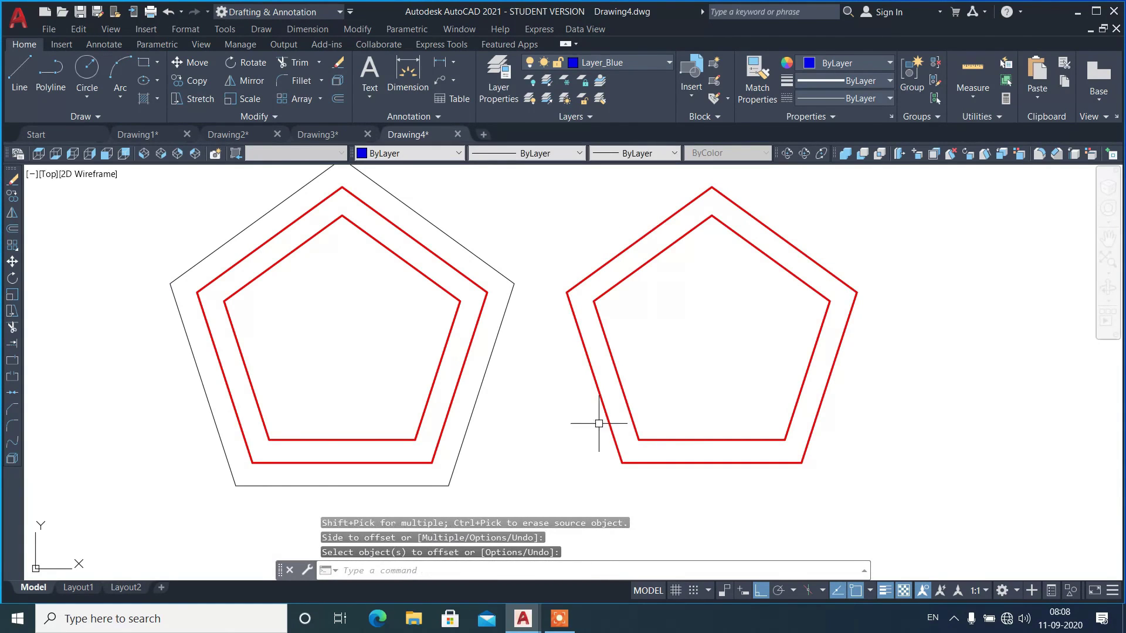
- Offset the original right pentagon outward by 0.5 with EXOFFSET, placing the copy on the current layer Layer_Blue
{"action": "key", "text": "Return"}
{"action": "key", "text": "Return"}
{"action": "left_click", "coordinate": [531, 571]}
{"action": "left_click", "coordinate": [536, 571]}
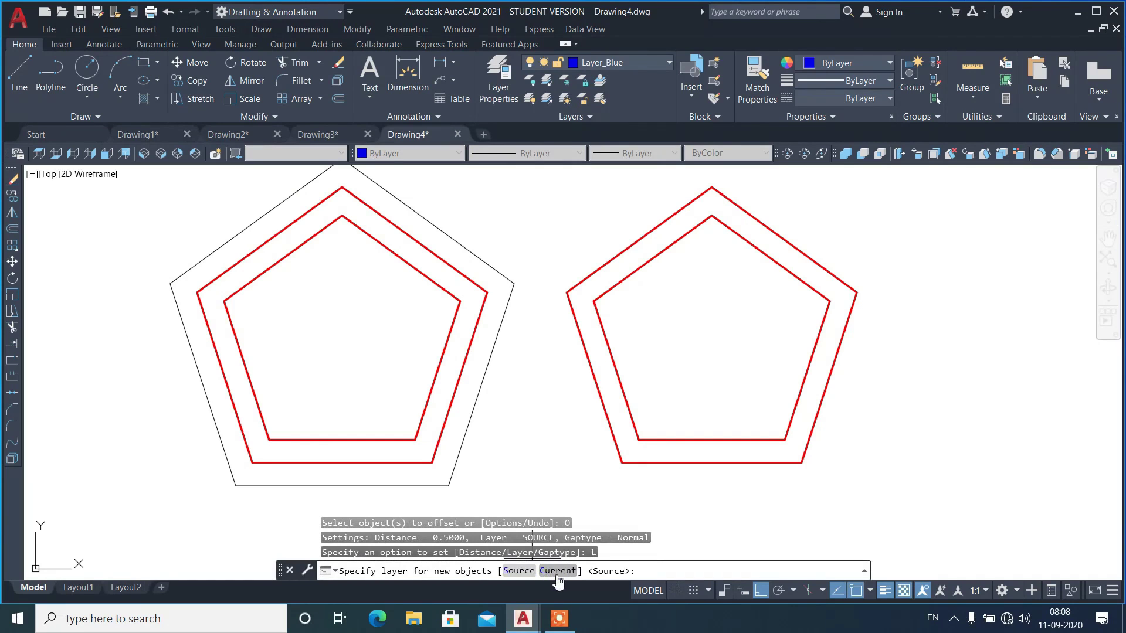
{"action": "left_click", "coordinate": [557, 572]}
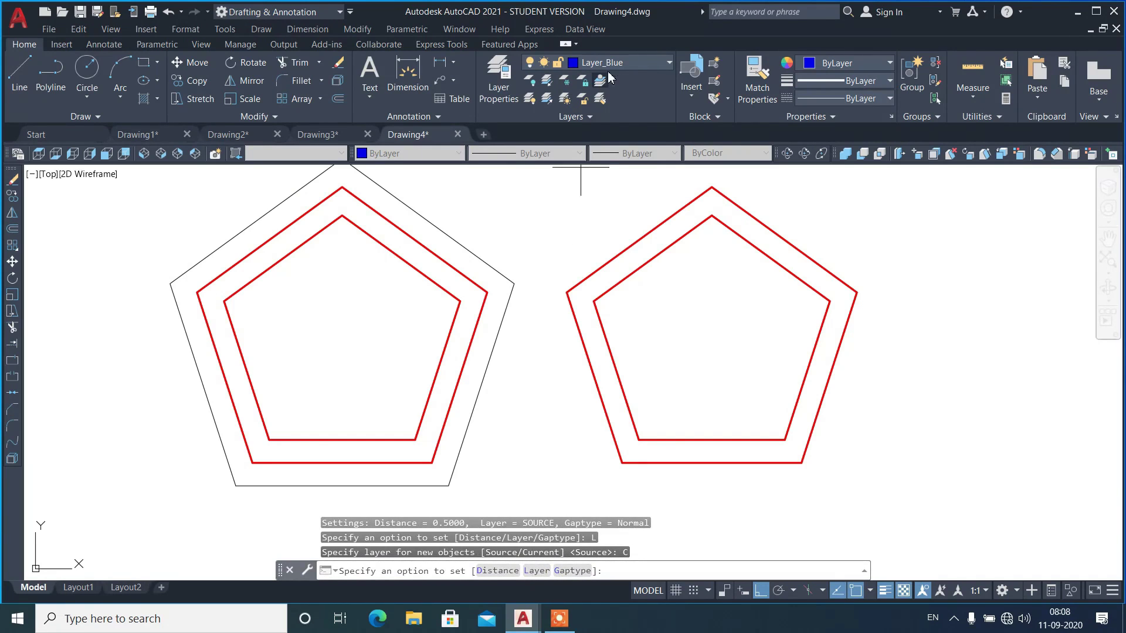
{"action": "key", "text": "Return"}
{"action": "left_click", "coordinate": [627, 247]}
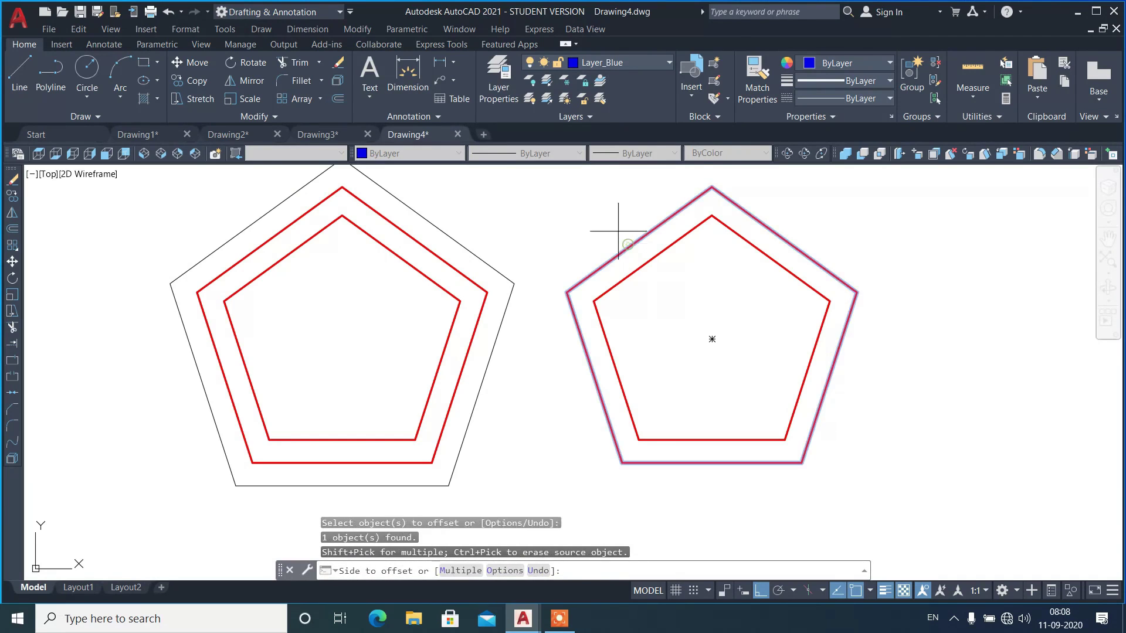
{"action": "left_click", "coordinate": [607, 218]}
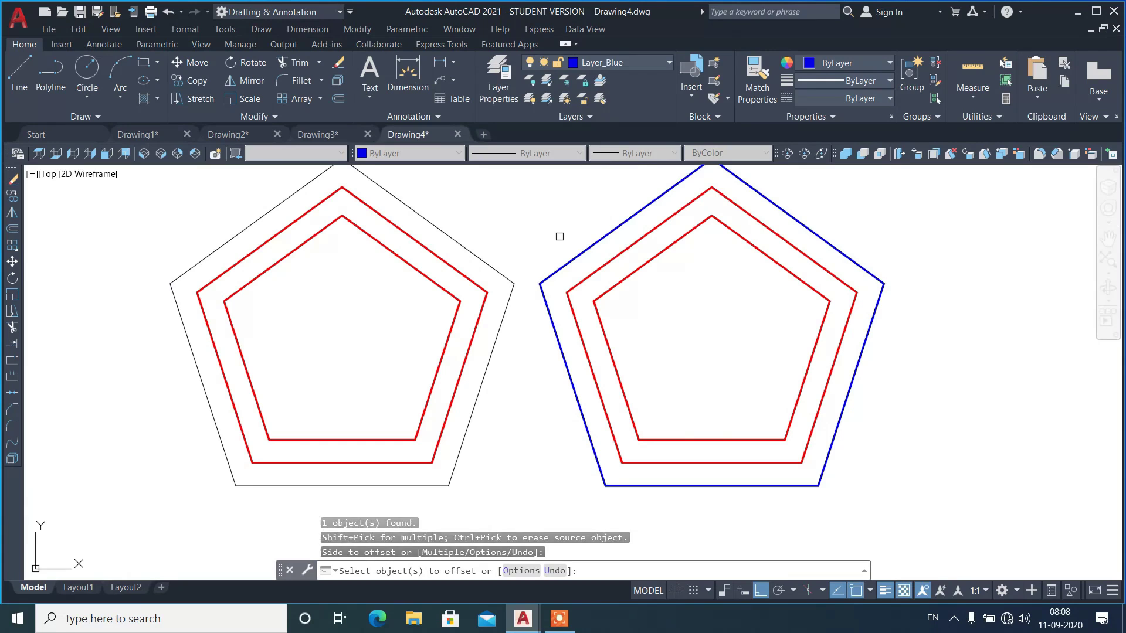
{"action": "right_click", "coordinate": [558, 199]}
{"action": "left_click", "coordinate": [572, 207]}
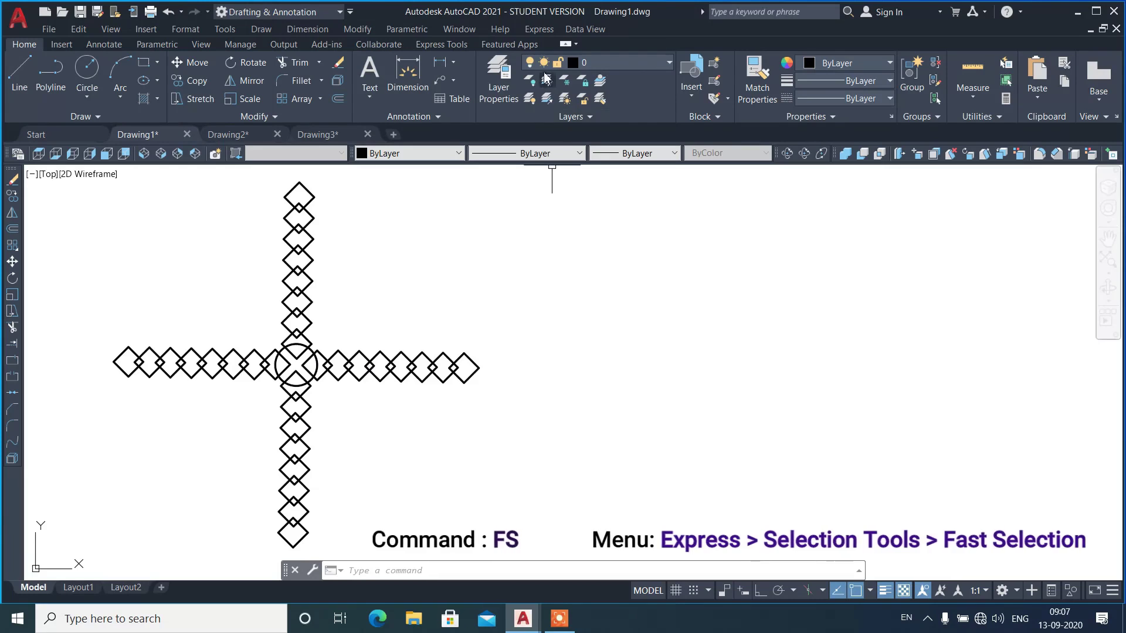
{"action": "left_click", "coordinate": [539, 30]}
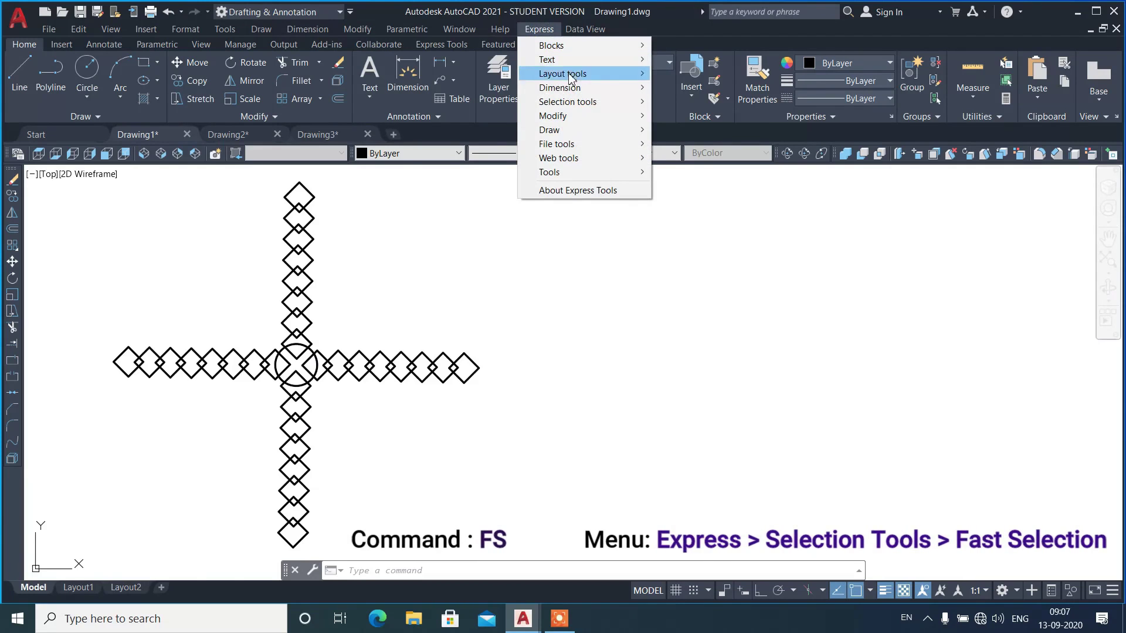
{"action": "mouse_move", "coordinate": [595, 104]}
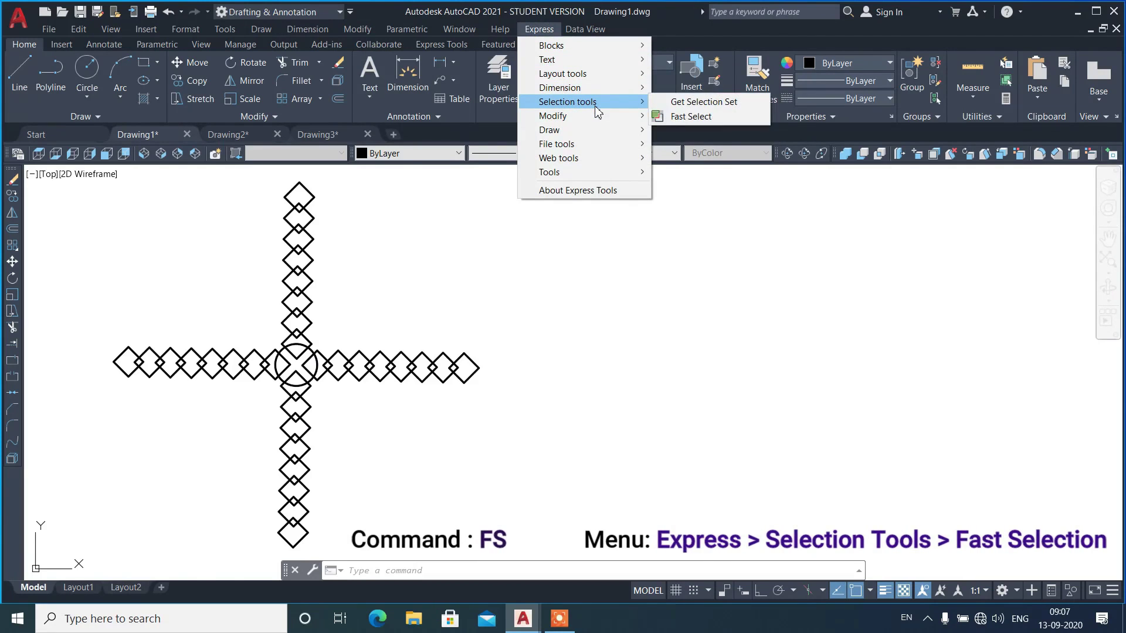
{"action": "left_click", "coordinate": [686, 117]}
{"action": "left_click", "coordinate": [465, 283]}
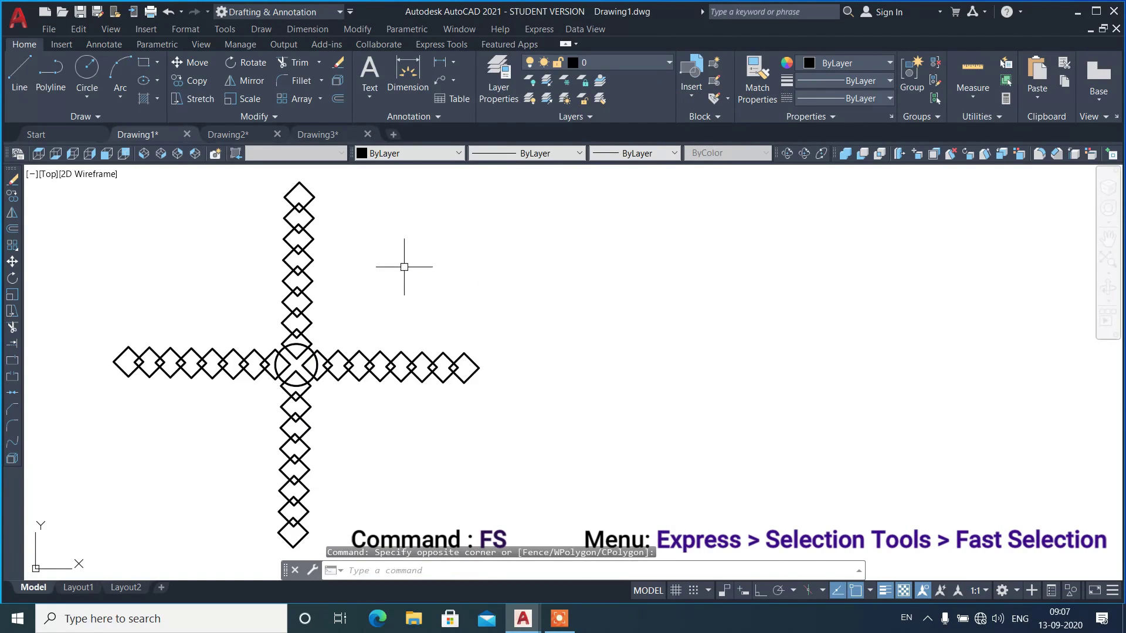
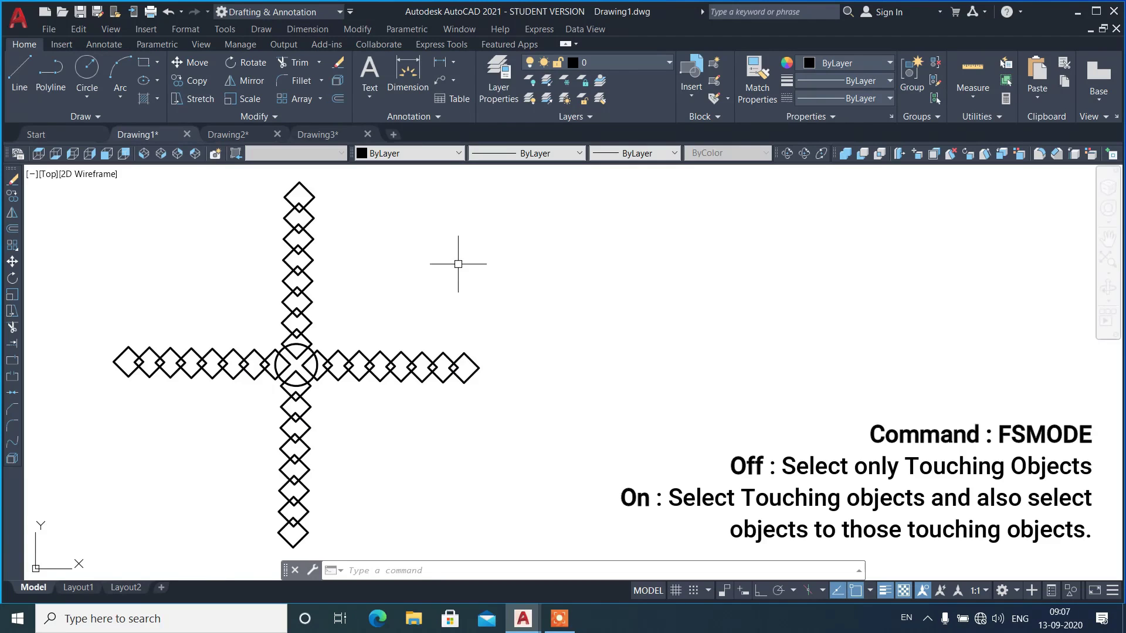
- Run FSMODE and keep chain selection set to OFF for the diamond-and-circle cross
{"action": "scroll", "coordinate": [293, 355], "scroll_direction": "up", "scroll_amount": 5}
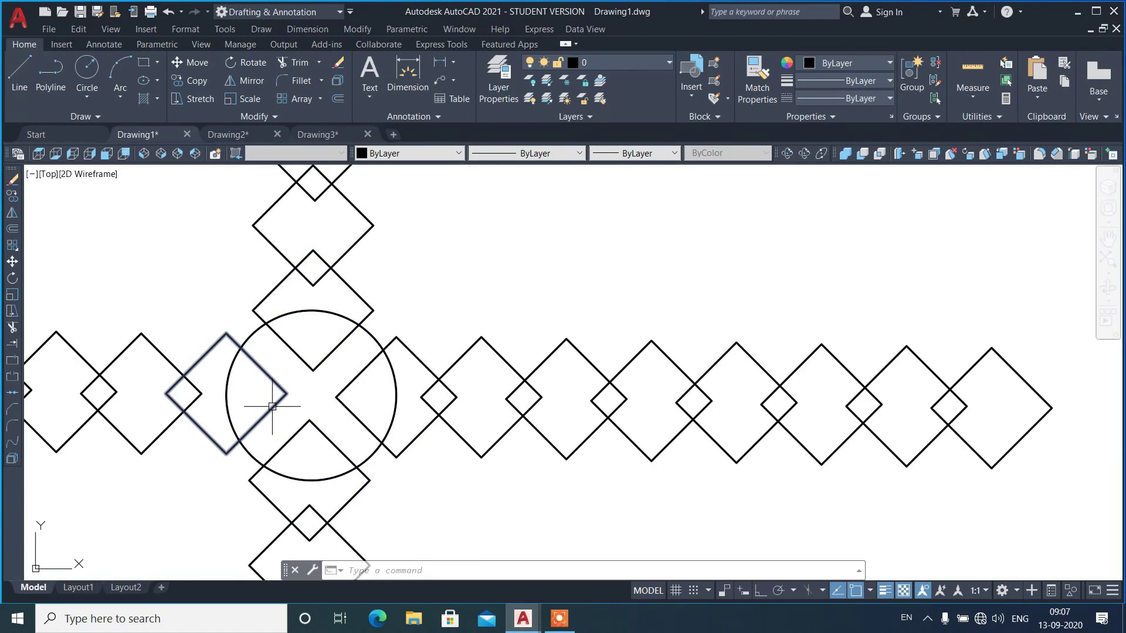
{"action": "mouse_move", "coordinate": [272, 406]}
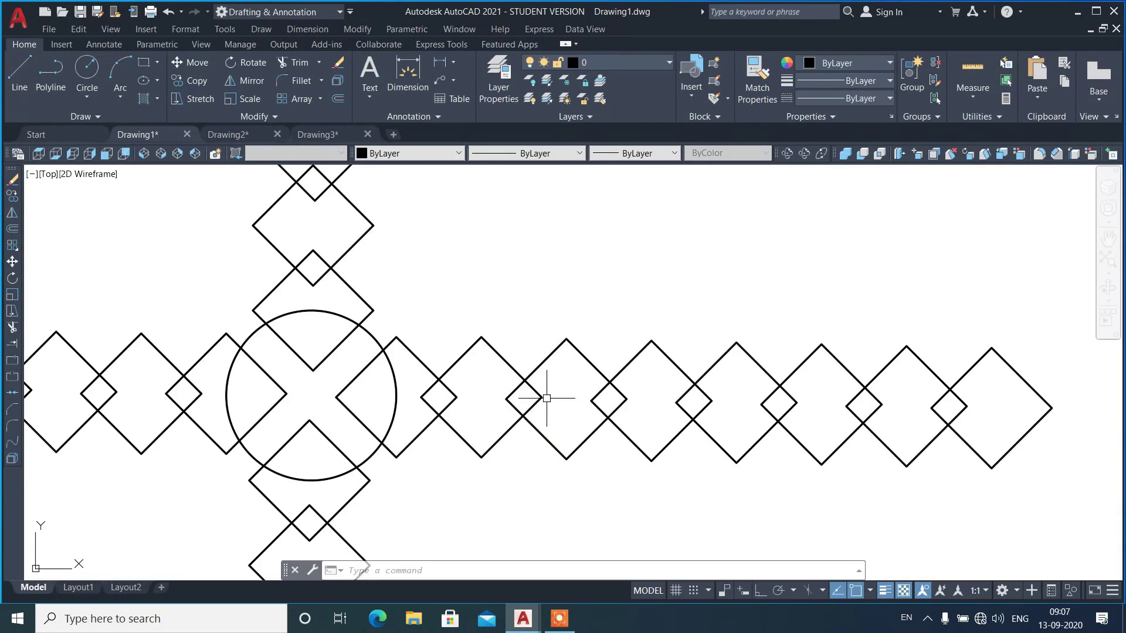
{"action": "scroll", "coordinate": [437, 393], "scroll_direction": "down", "scroll_amount": 5}
{"action": "scroll", "coordinate": [481, 387], "scroll_direction": "up", "scroll_amount": 1}
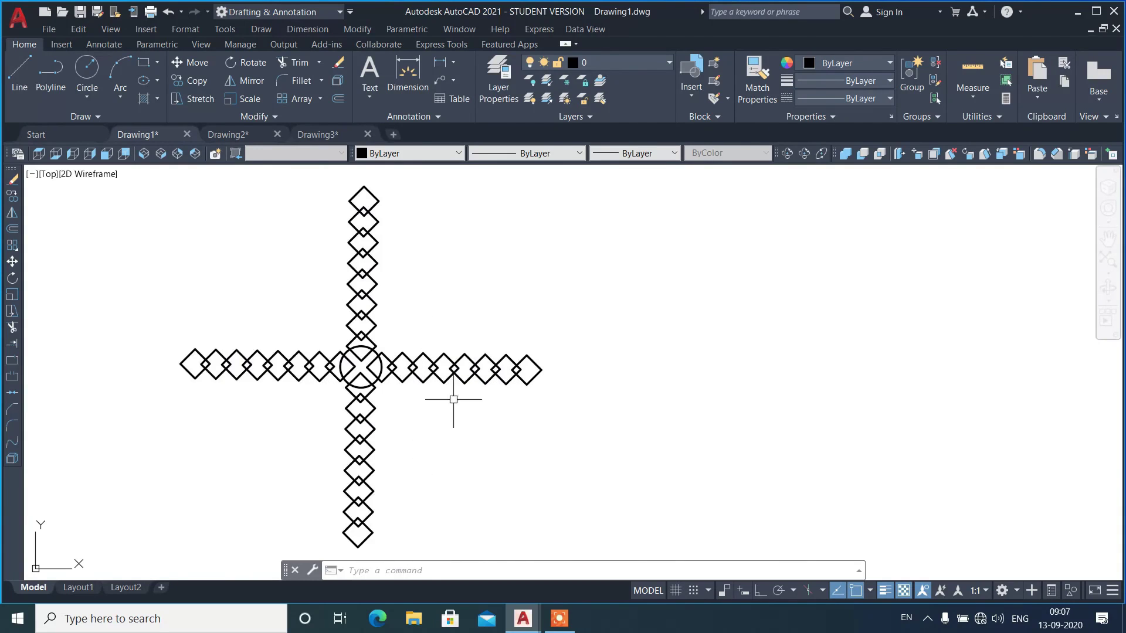
{"action": "type", "text": "f"}
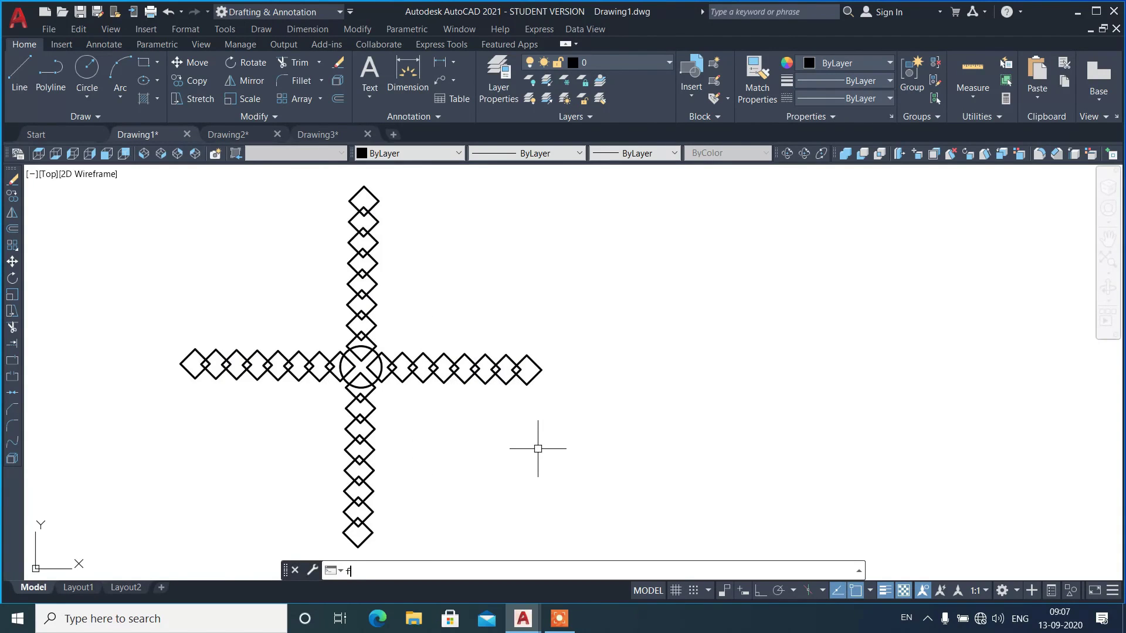
{"action": "type", "text": "smode"}
{"action": "key", "text": "Return"}
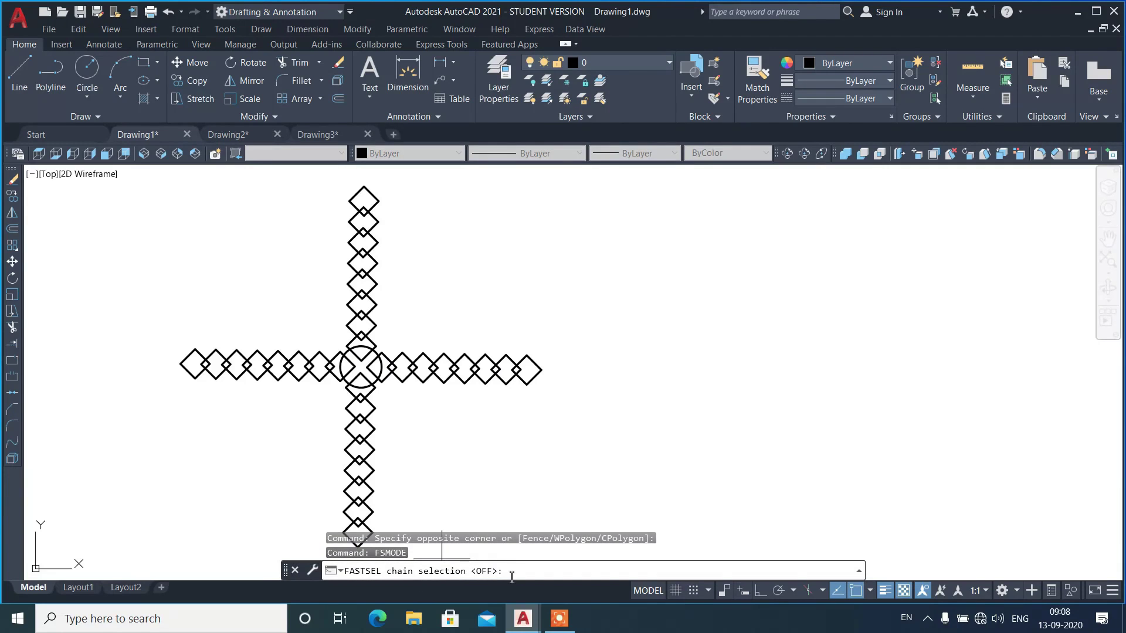
{"action": "key", "text": "Return"}
- Fast-select the central circle and the diamonds directly touching it with FS, and clear the selection
{"action": "type", "text": "f"}
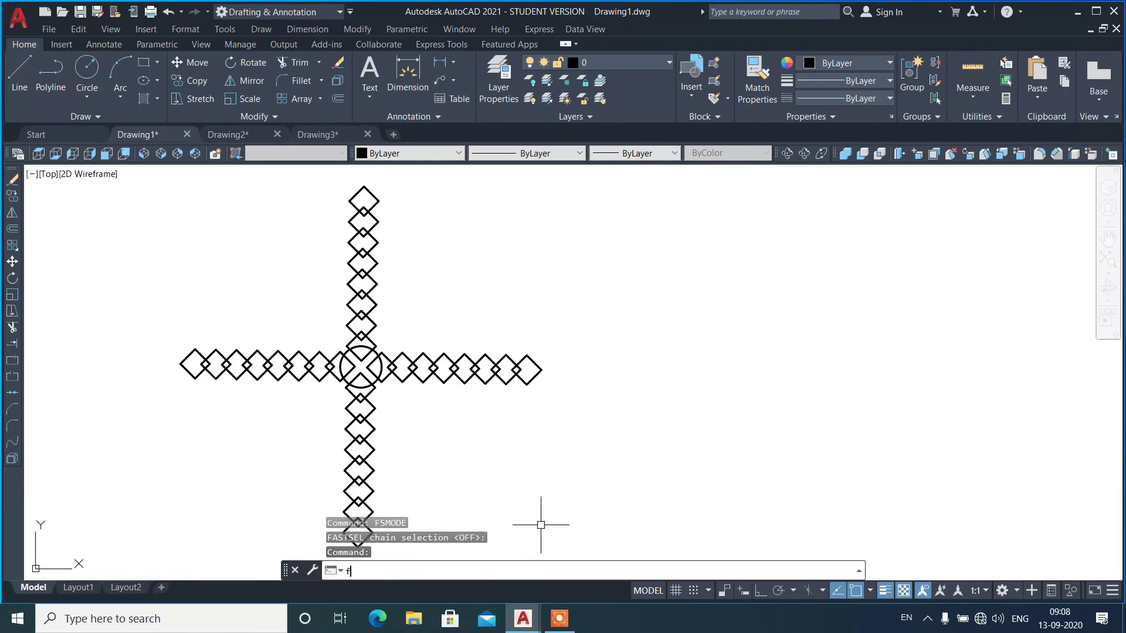
{"action": "type", "text": "s"}
{"action": "key", "text": "Return"}
{"action": "scroll", "coordinate": [377, 421], "scroll_direction": "up", "scroll_amount": 5}
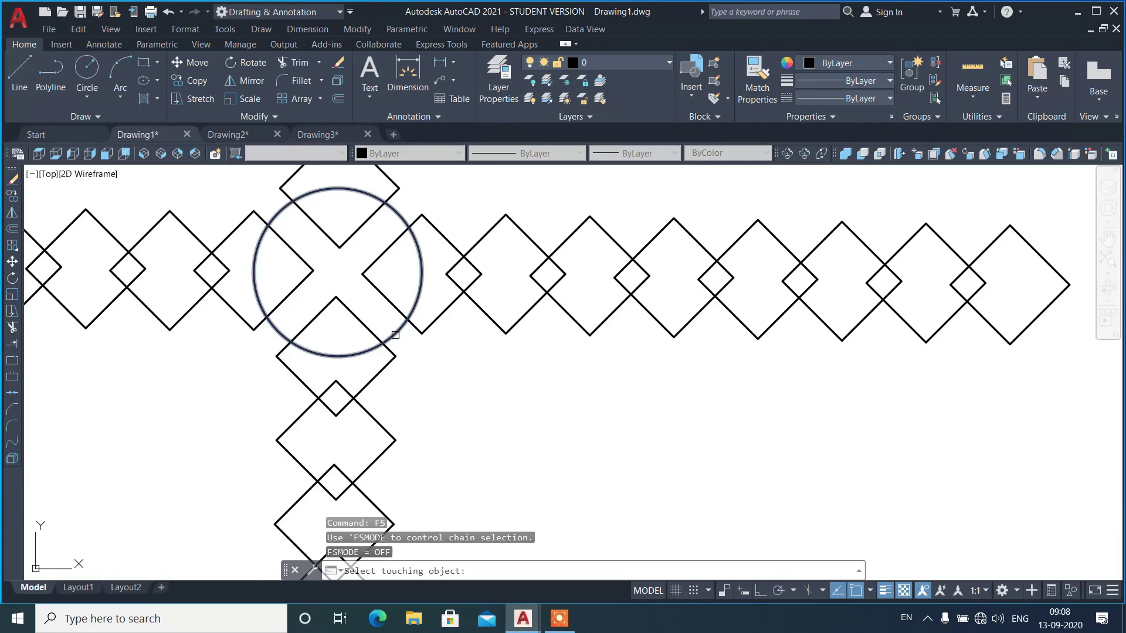
{"action": "left_click", "coordinate": [395, 335]}
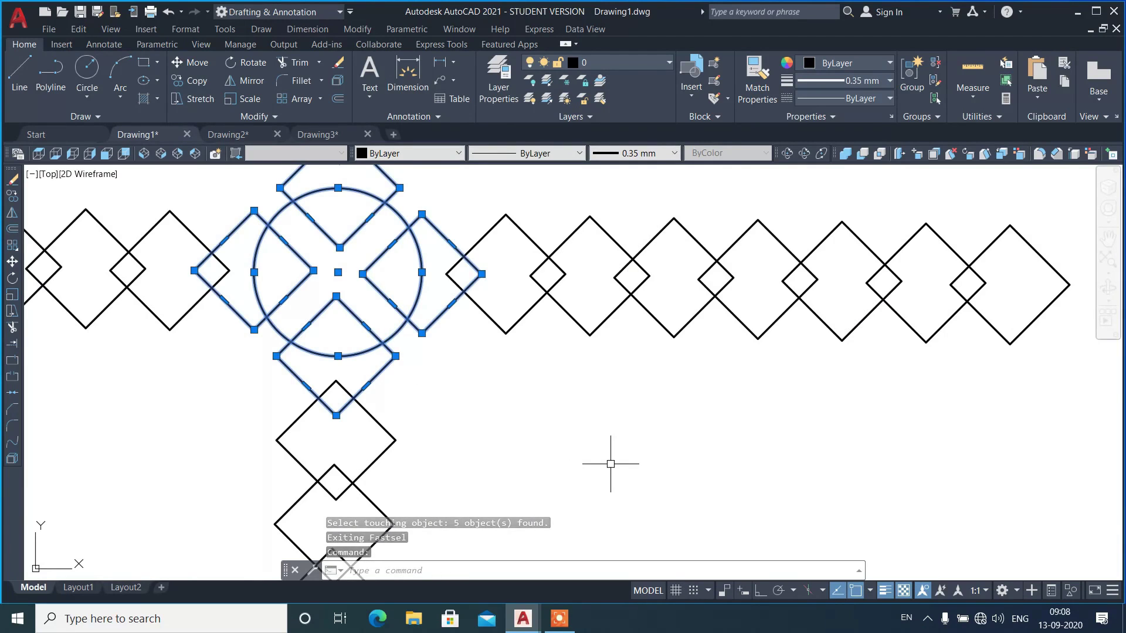
{"action": "scroll", "coordinate": [519, 428], "scroll_direction": "down", "scroll_amount": 3}
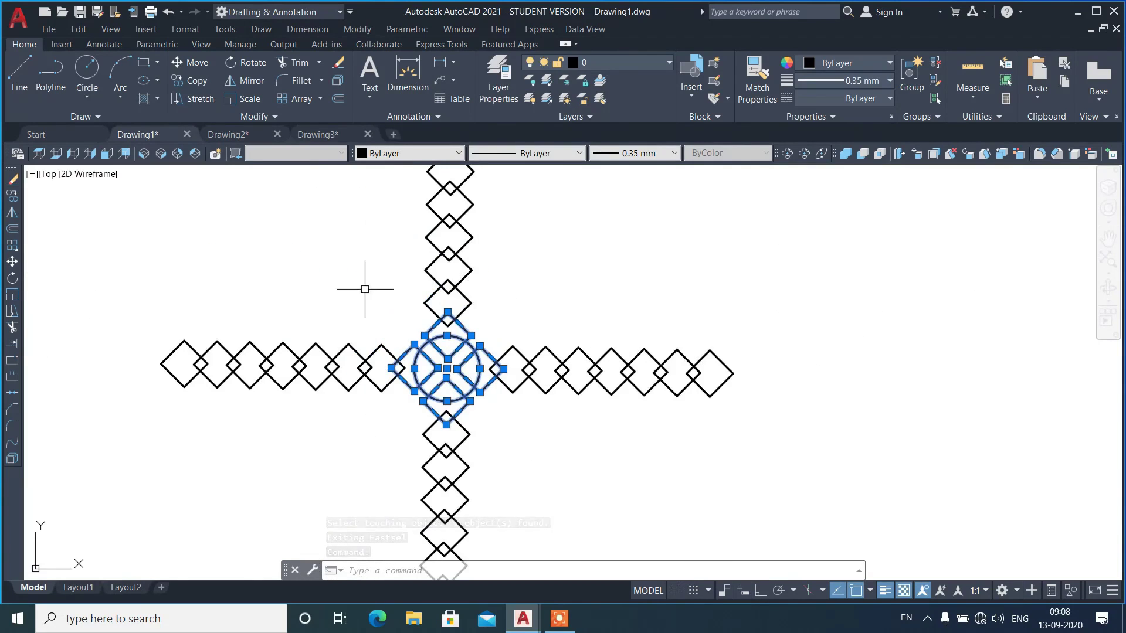
{"action": "scroll", "coordinate": [370, 281], "scroll_direction": "down", "scroll_amount": 2}
{"action": "mouse_move", "coordinate": [503, 420]}
{"action": "middle_mouse_down"}
{"action": "mouse_move", "coordinate": [505, 390]}
{"action": "mouse_move", "coordinate": [478, 447]}
{"action": "middle_mouse_up"}
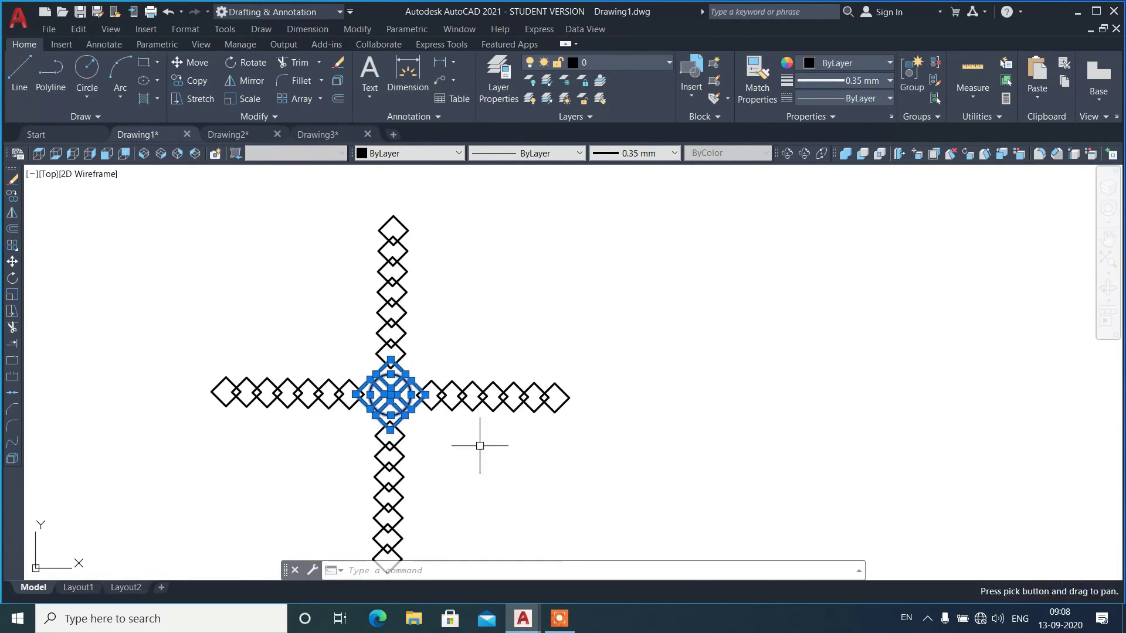
{"action": "key", "text": "Escape"}
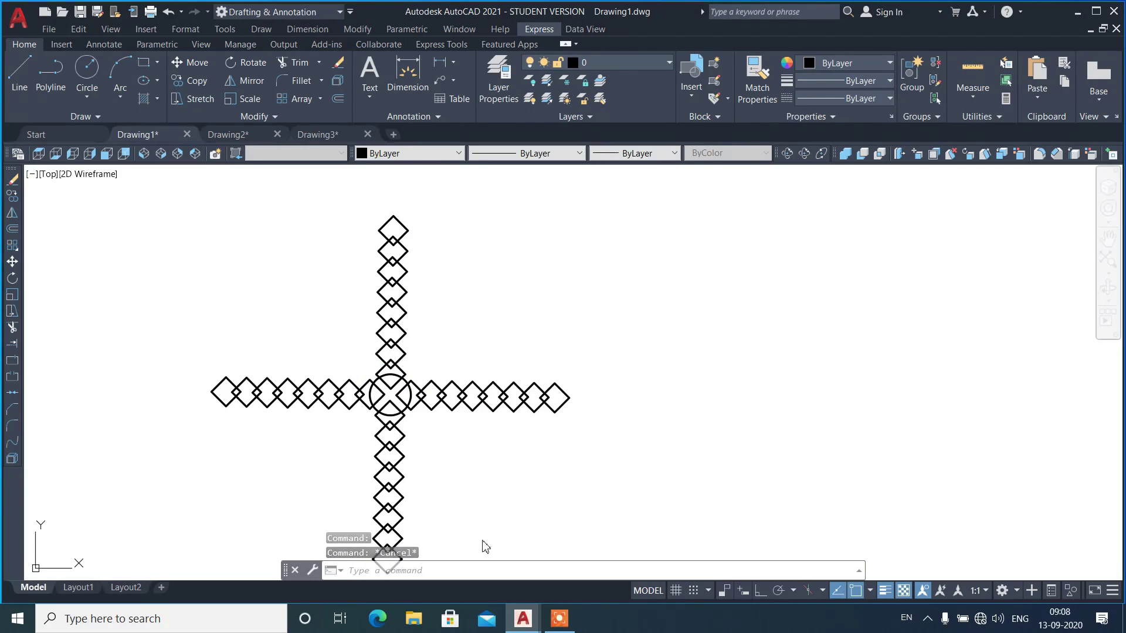
- Set FSMODE chain selection to ON
{"action": "left_click", "coordinate": [472, 573]}
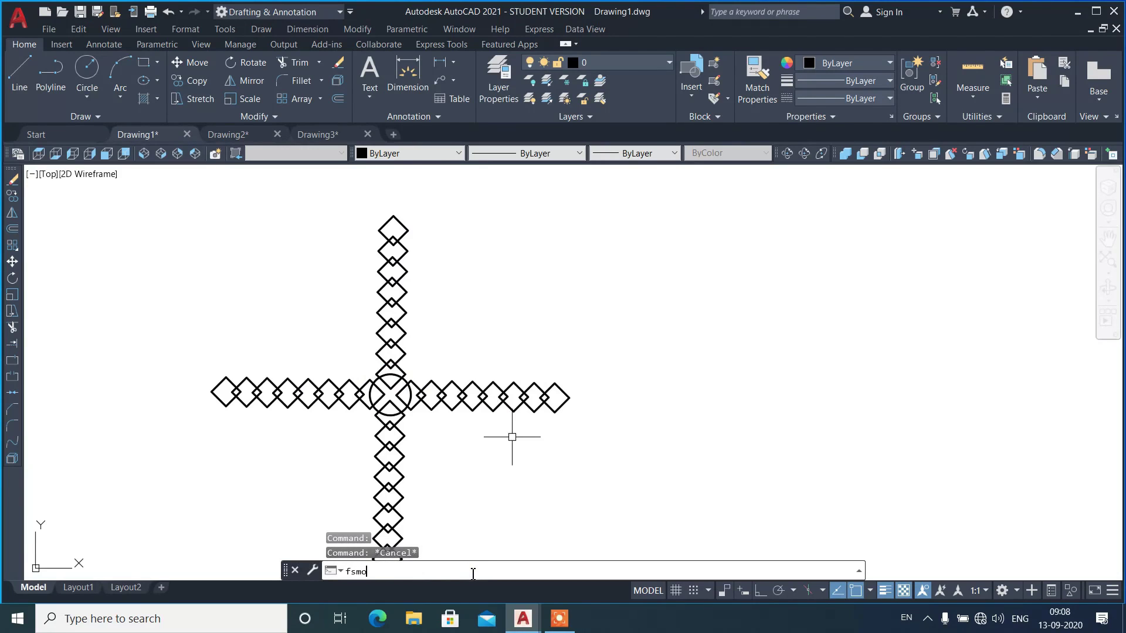
{"action": "key", "text": "Return"}
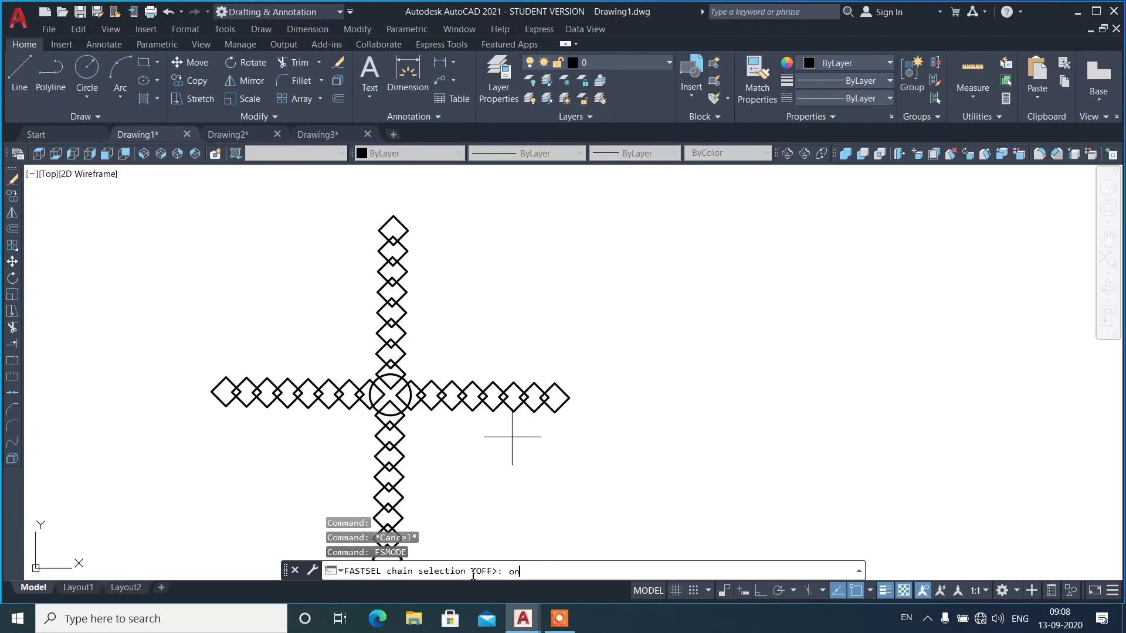
{"action": "key", "text": "Return"}
- Fast-select the whole chain of diamonds connected to the central circle with FS, and clear the selection
{"action": "type", "text": "fs"}
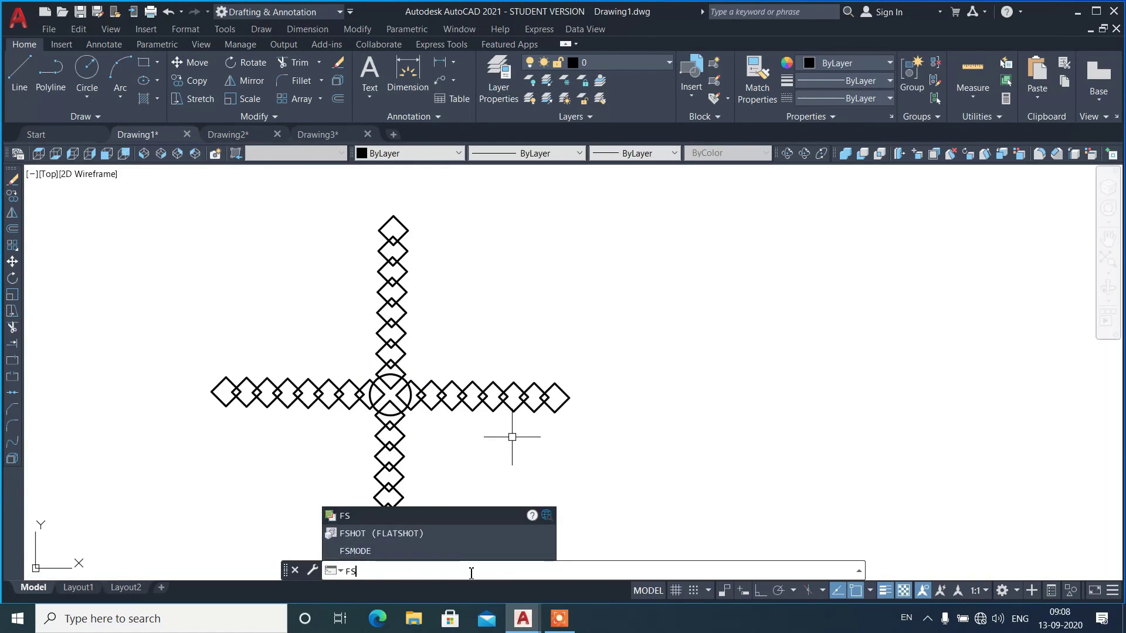
{"action": "key", "text": "Return"}
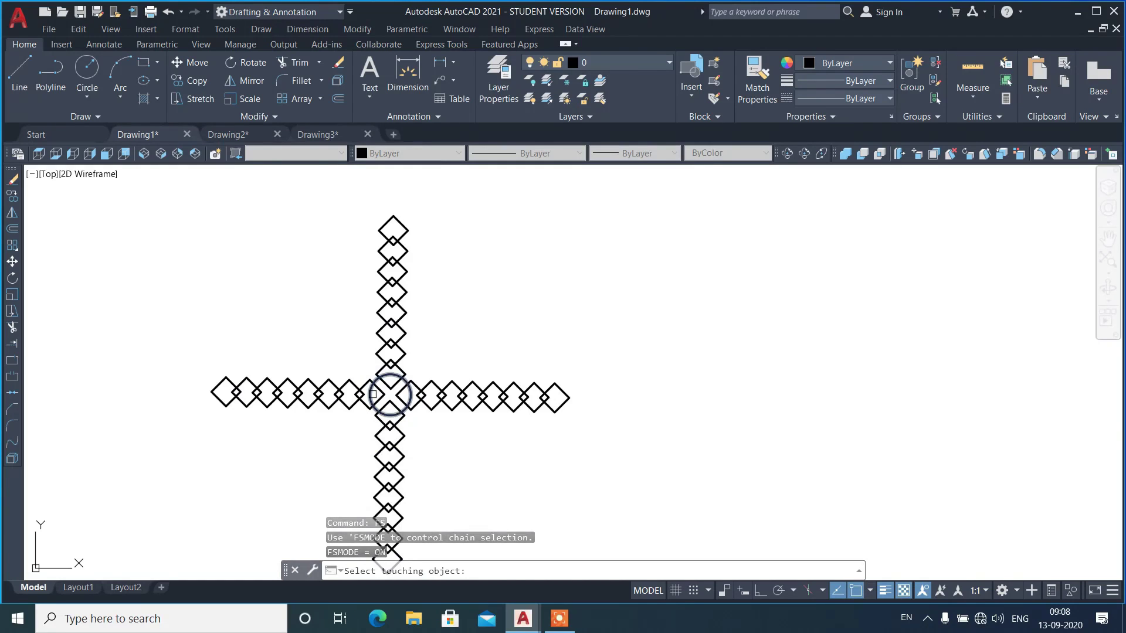
{"action": "left_click", "coordinate": [373, 394]}
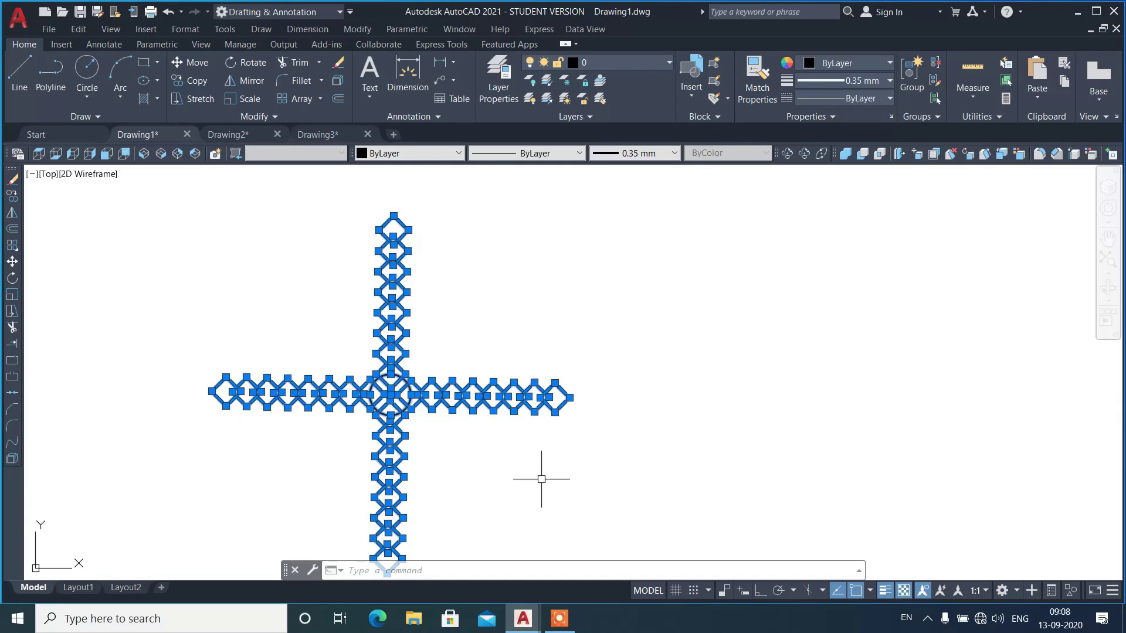
{"action": "key", "text": "Escape"}
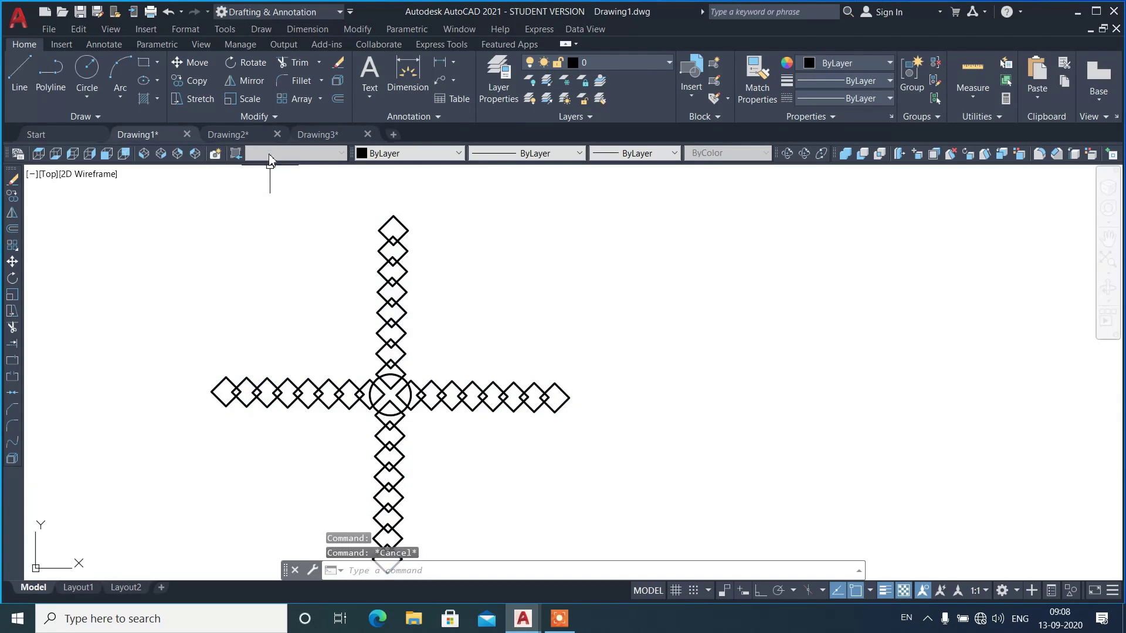
- Switch to Drawing2 with the circle grid and set FSMODE chain selection to OFF
{"action": "left_click", "coordinate": [239, 136]}
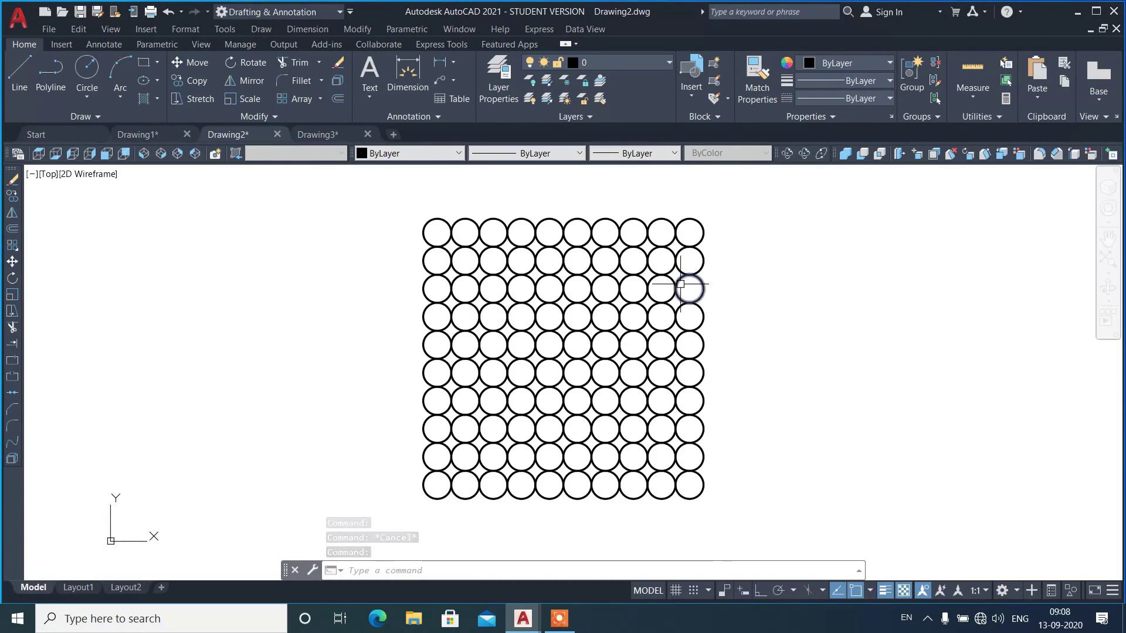
{"action": "type", "text": "fsmode"}
{"action": "key", "text": "Return"}
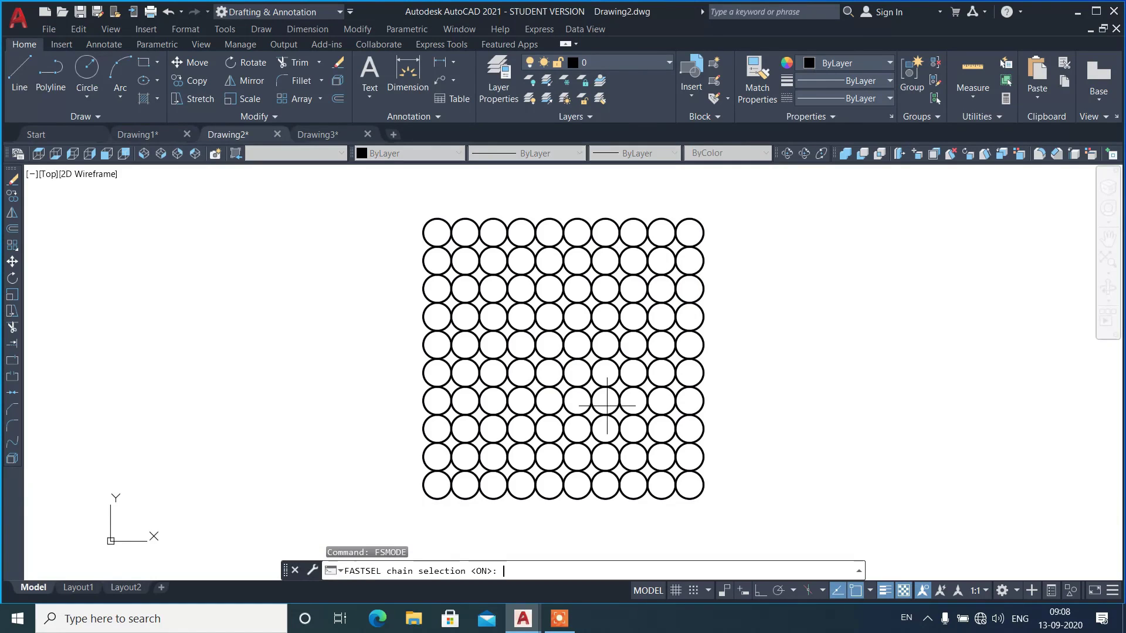
{"action": "type", "text": "off"}
{"action": "key", "text": "Return"}
- Fast-select the circle in the fifth row, sixth column with its touching neighbours using FS, and clear the selection
{"action": "type", "text": "fs"}
{"action": "key", "text": "Return"}
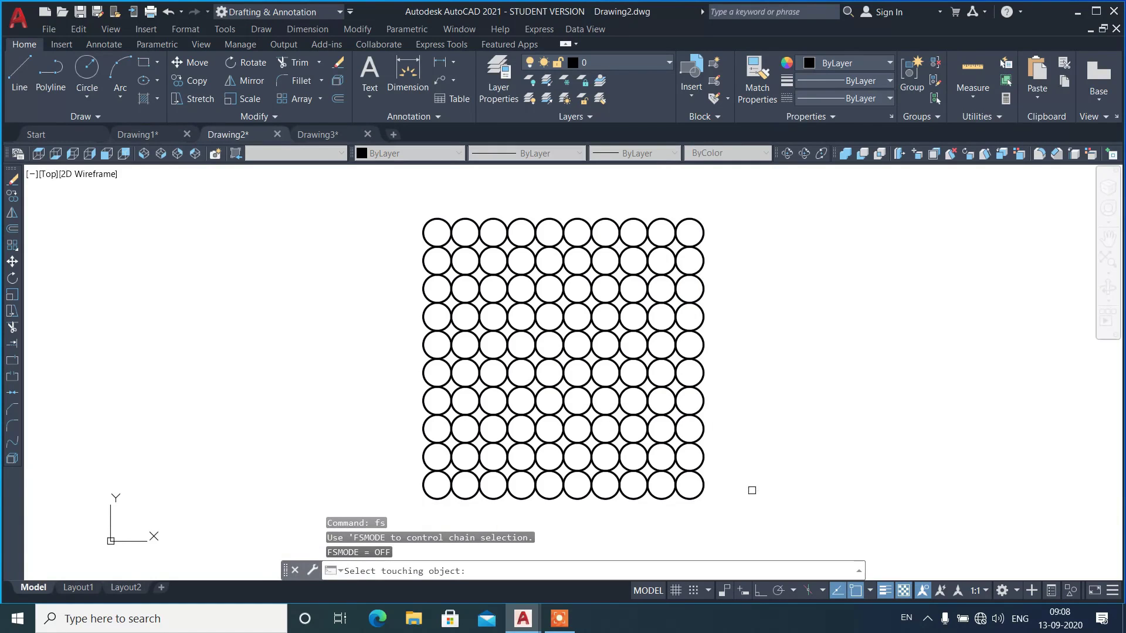
{"action": "left_click", "coordinate": [571, 352]}
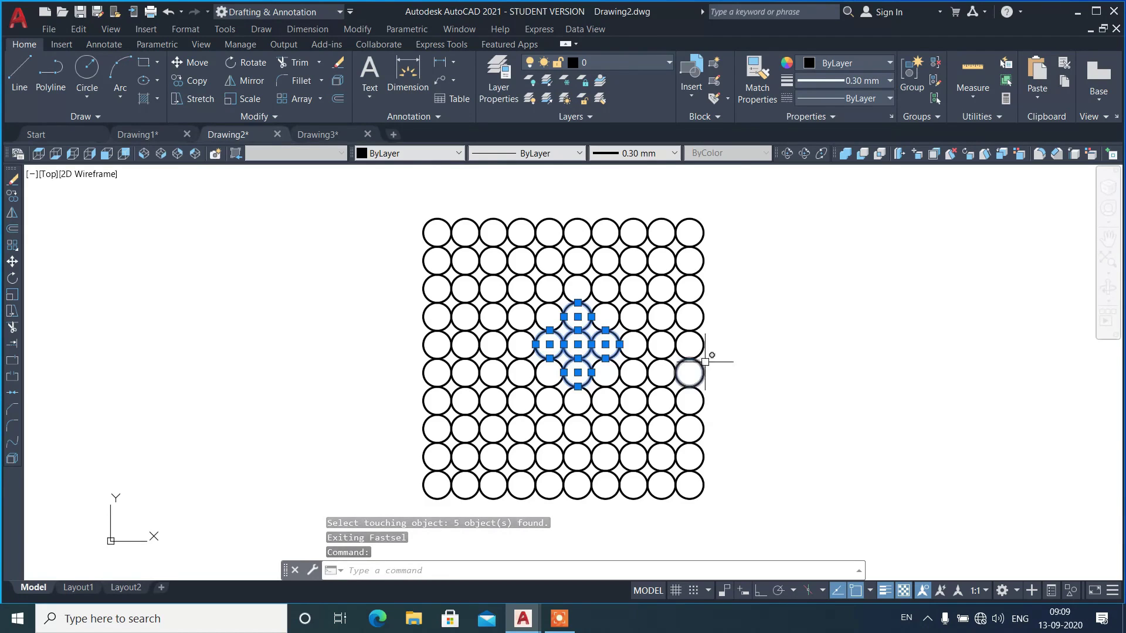
{"action": "key", "text": "Escape"}
- Fast-select the grid's bottom-left corner circle with its touching neighbours using FS, and clear the selection
{"action": "type", "text": "FS"}
{"action": "key", "text": "Return"}
{"action": "left_click", "coordinate": [437, 498]}
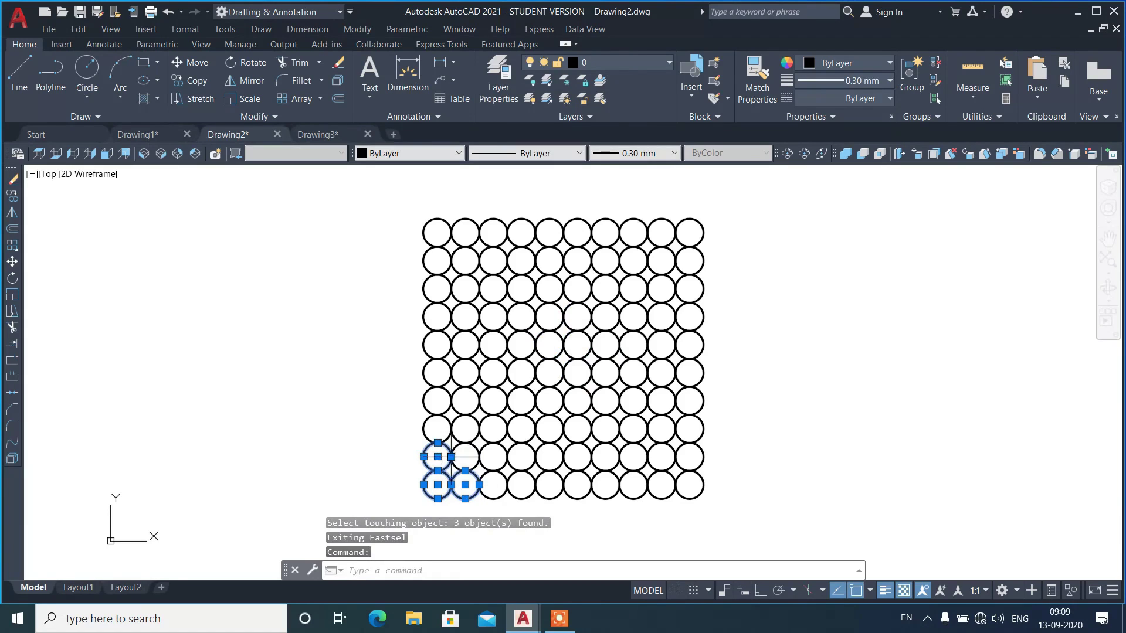
{"action": "key", "text": "Escape"}
- Fast-select the fifth-row circle on the grid's right edge with its touching neighbours, and clear the selection
{"action": "type", "text": "FS"}
{"action": "key", "text": "Return"}
{"action": "left_click", "coordinate": [703, 345]}
{"action": "key", "text": "Escape"}
- Fast-select the fifth-row circle on the grid's left edge with its touching neighbours using FS
{"action": "type", "text": "FS"}
{"action": "key", "text": "Return"}
{"action": "left_click", "coordinate": [423, 344]}
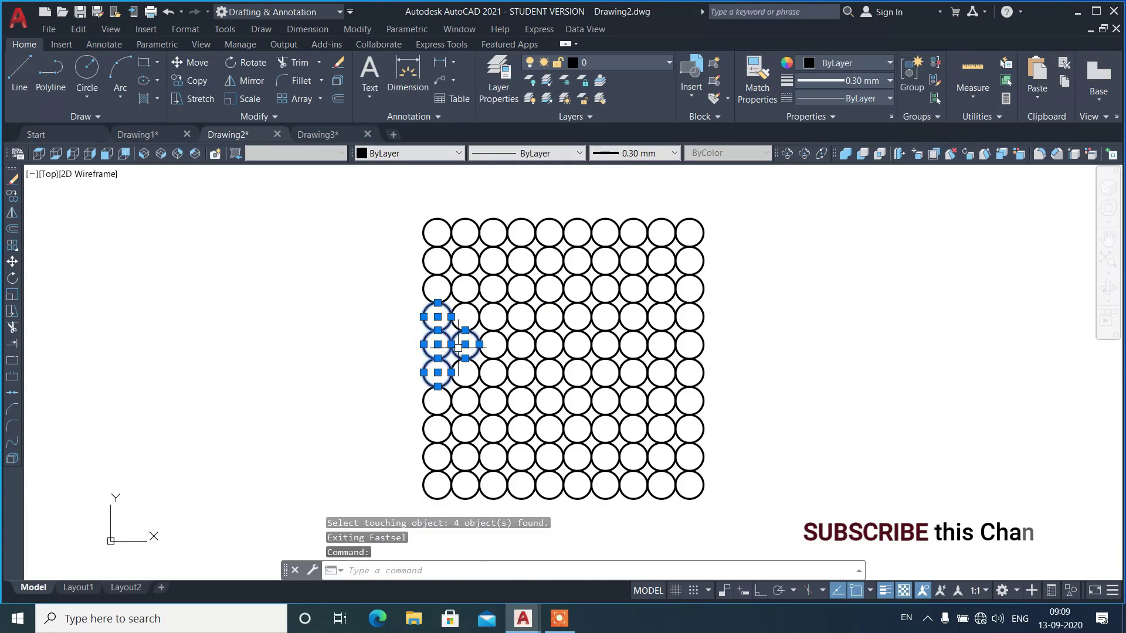
- Add the circle in the fourth row, fifth column and its touching neighbours with FS, and clear the whole selection
{"action": "type", "text": "FS"}
{"action": "key", "text": "Return"}
{"action": "key", "text": "Escape"}
{"action": "type", "text": "FS"}
{"action": "key", "text": "Return"}
{"action": "left_click", "coordinate": [556, 330]}
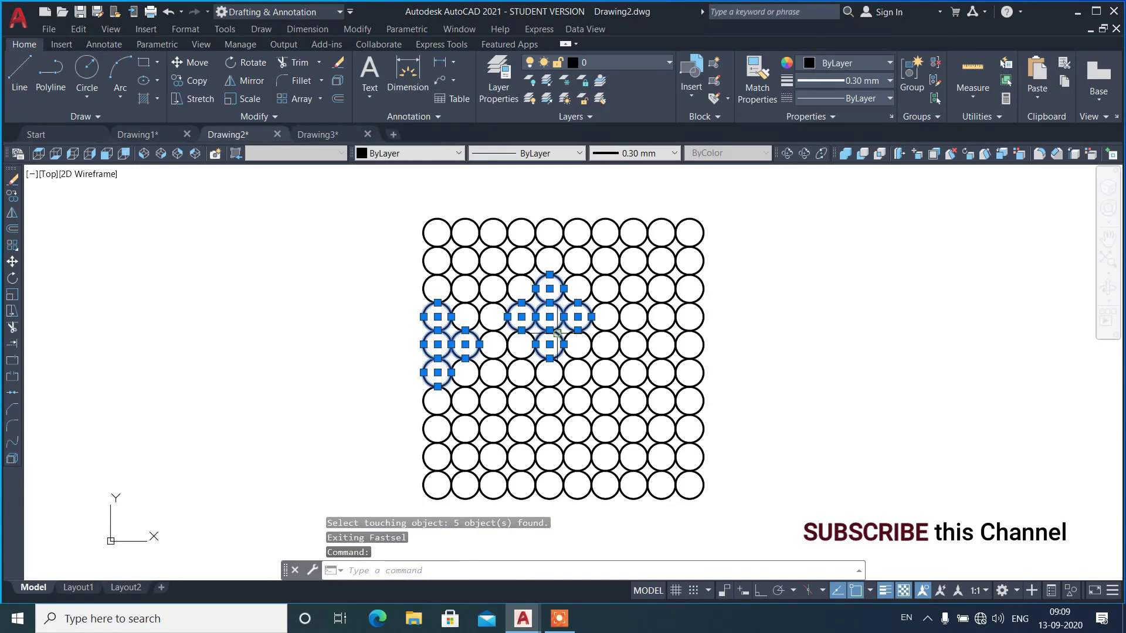
{"action": "key", "text": "Escape"}
- Fast-select the circle in the seventh row, fifth column with its touching neighbours using FS, and clear the selection
{"action": "type", "text": "FS"}
{"action": "key", "text": "Return"}
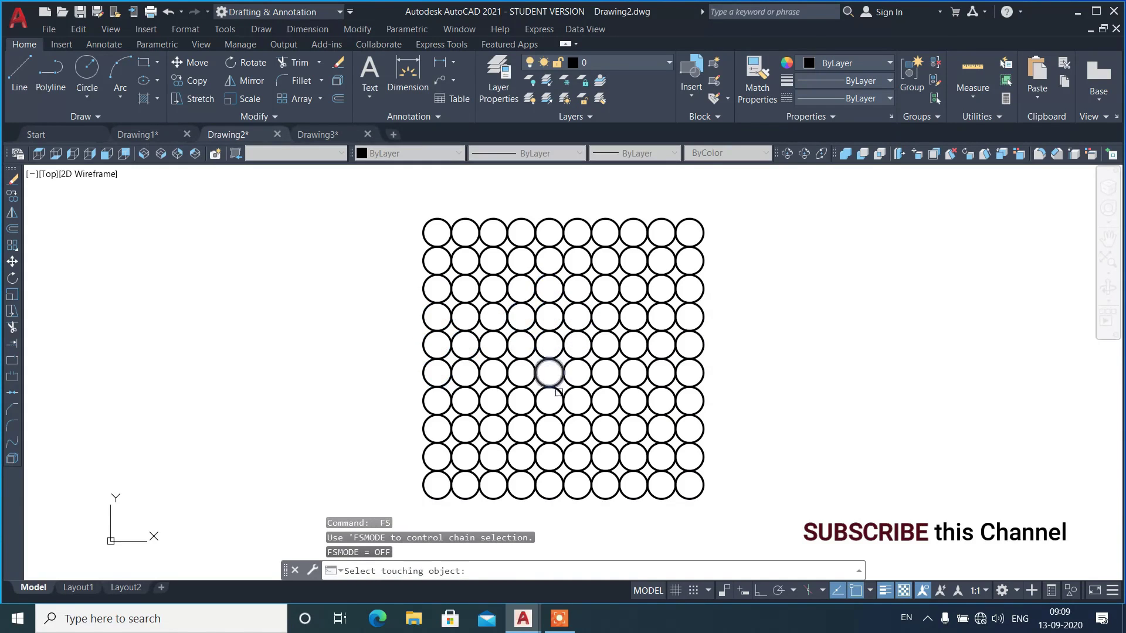
{"action": "left_click", "coordinate": [557, 393]}
{"action": "key", "text": "Return"}
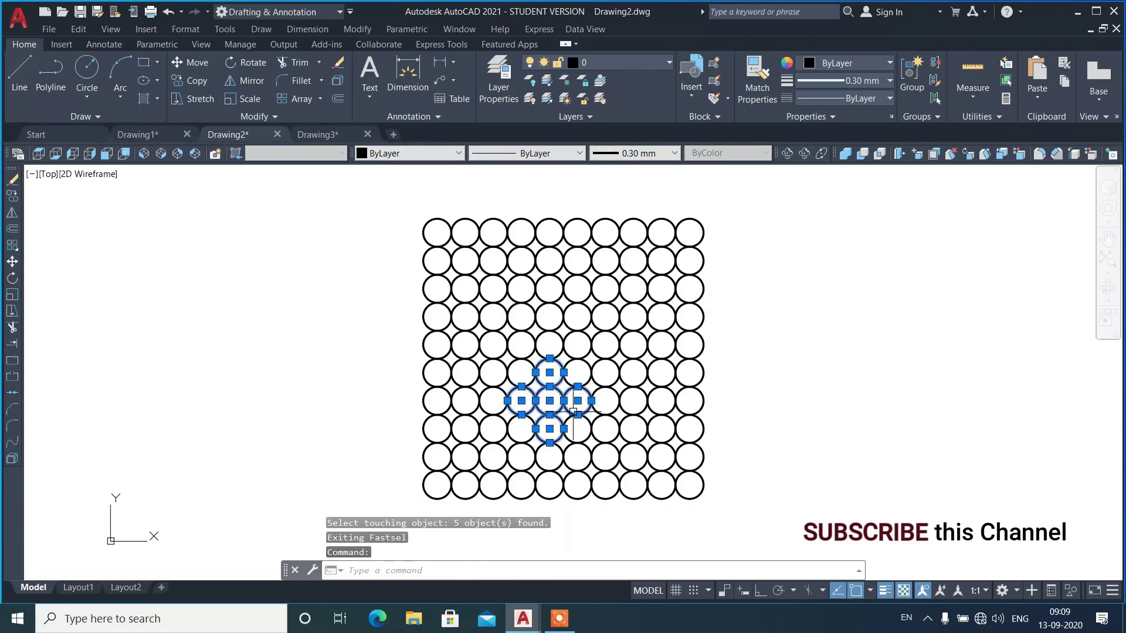
{"action": "key", "text": "Escape"}
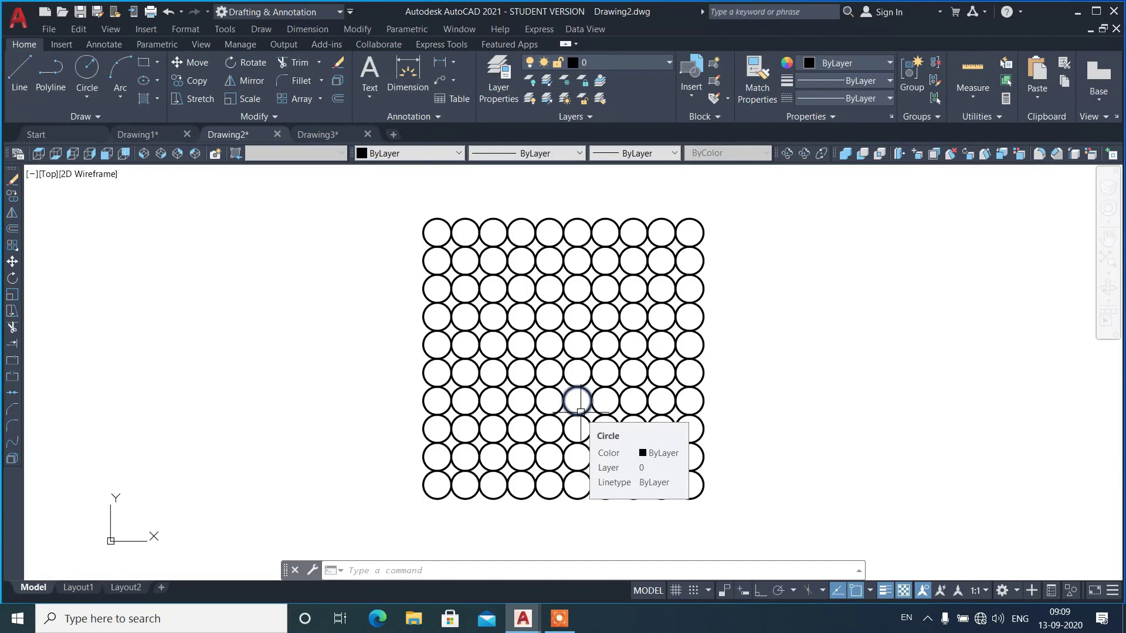
- Set FSMODE chain selection to ON for the circle grid
{"action": "type", "text": "fsmode"}
{"action": "key", "text": "Return"}
{"action": "type", "text": "o"}
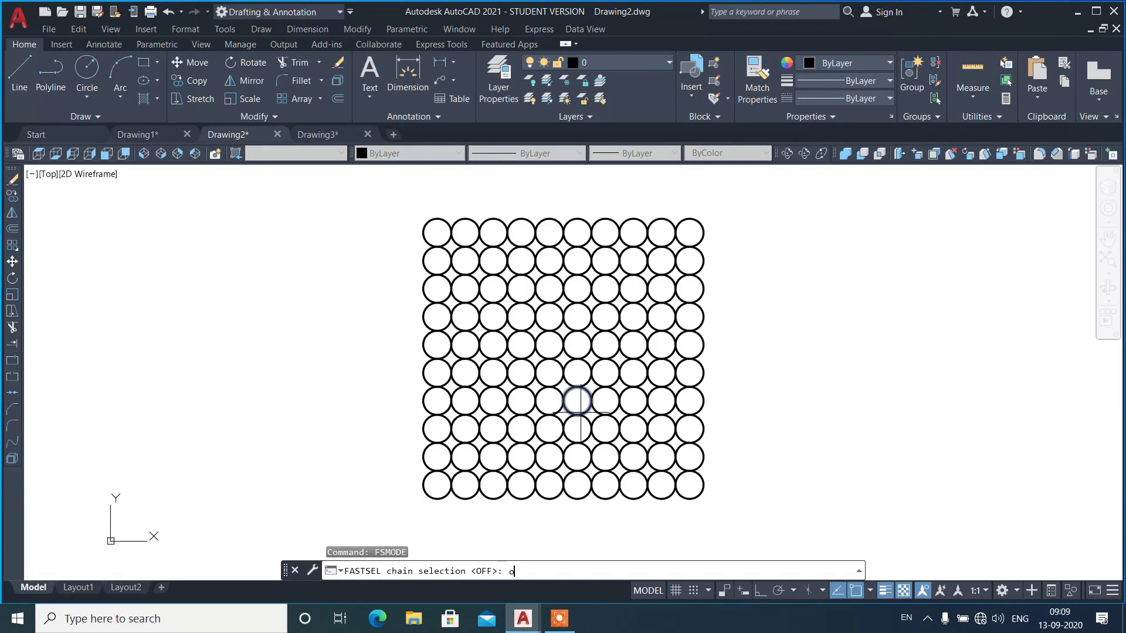
{"action": "type", "text": "n"}
{"action": "key", "text": "Return"}
- Run a chained FS selection from the bottom-row circle in the seventh column, and clear the selection
{"action": "type", "text": "fs"}
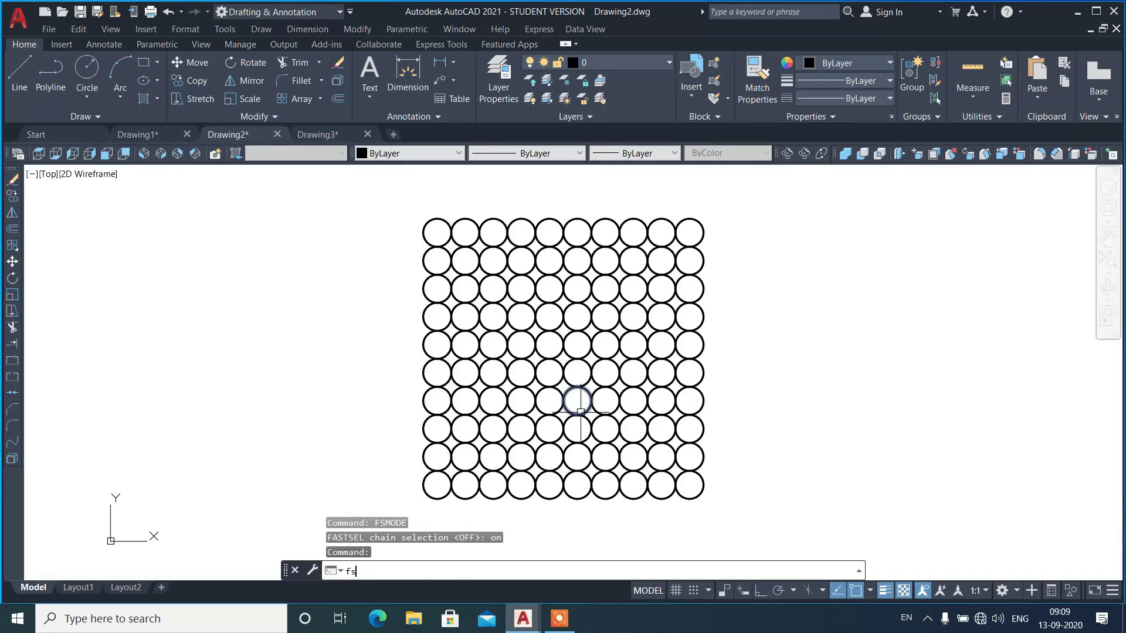
{"action": "key", "text": "Return"}
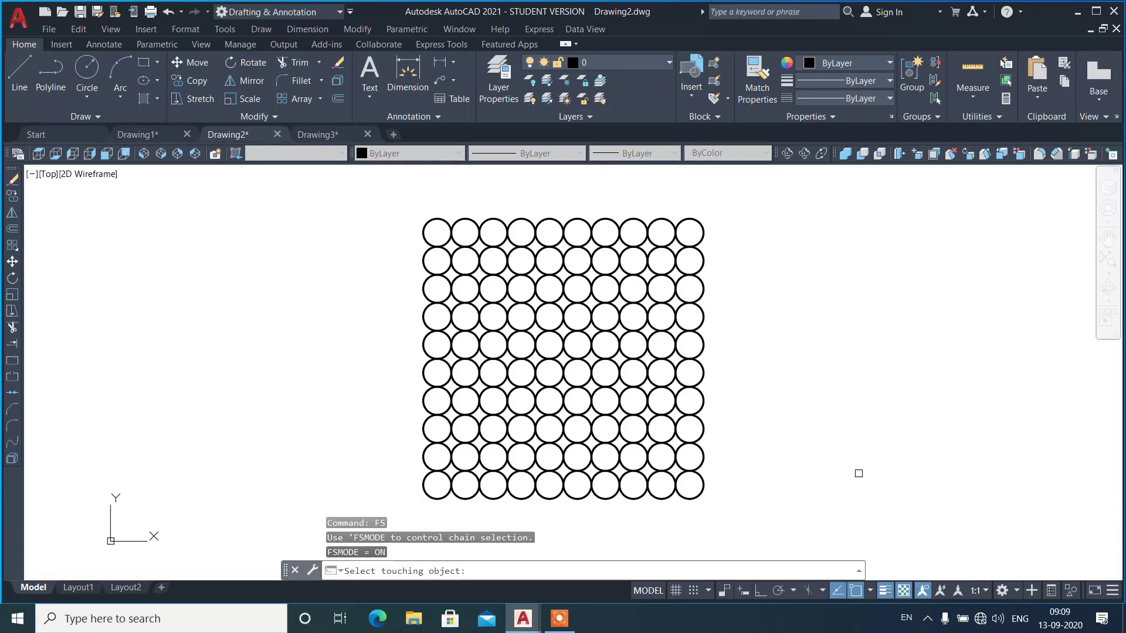
{"action": "left_click", "coordinate": [604, 500]}
{"action": "key", "text": "Escape"}
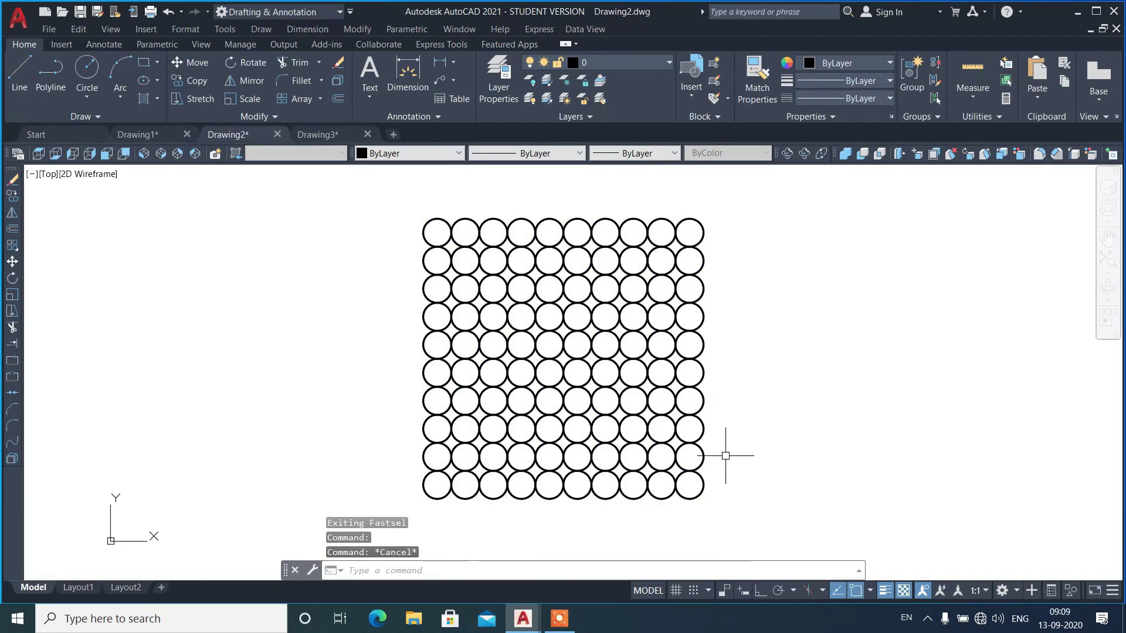
- Run chained FS selections from a circle near the grid's seventh row and from the bottom row's last circle, clearing each selection
{"action": "key", "text": "Return"}
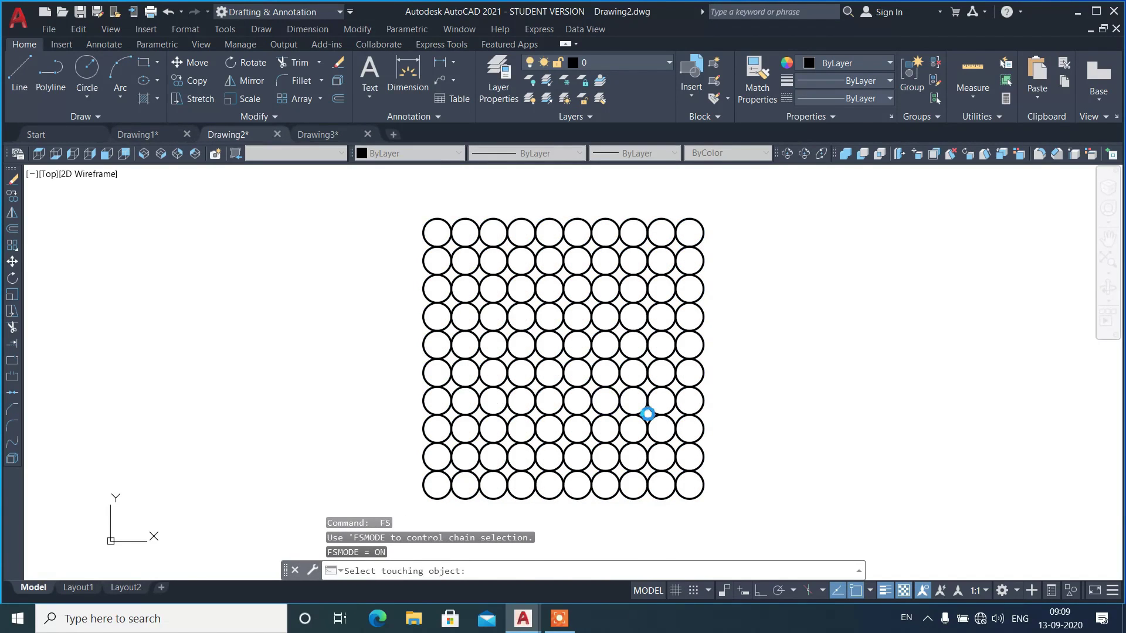
{"action": "left_click", "coordinate": [647, 414]}
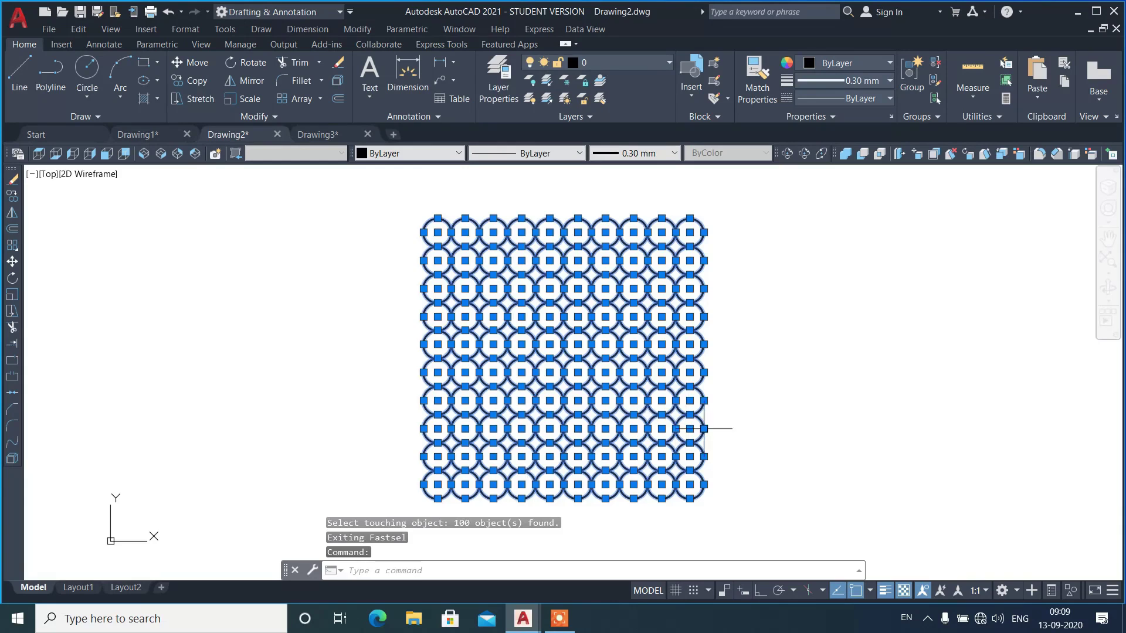
{"action": "key", "text": "Escape"}
{"action": "key", "text": "Return"}
{"action": "left_click", "coordinate": [705, 492]}
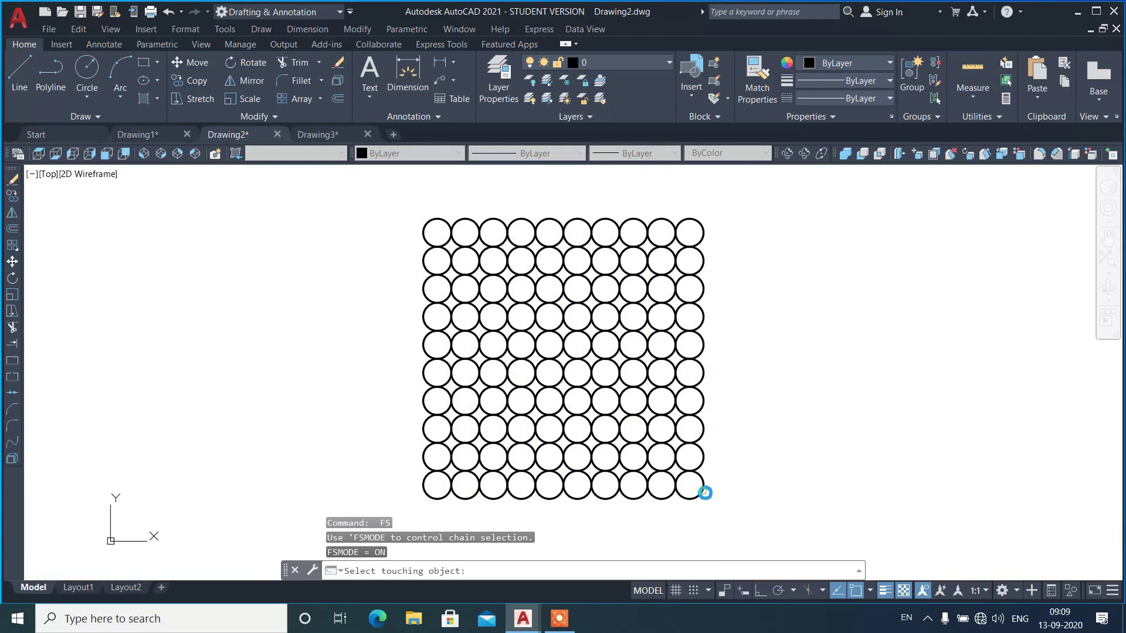
{"action": "key", "text": "Escape"}
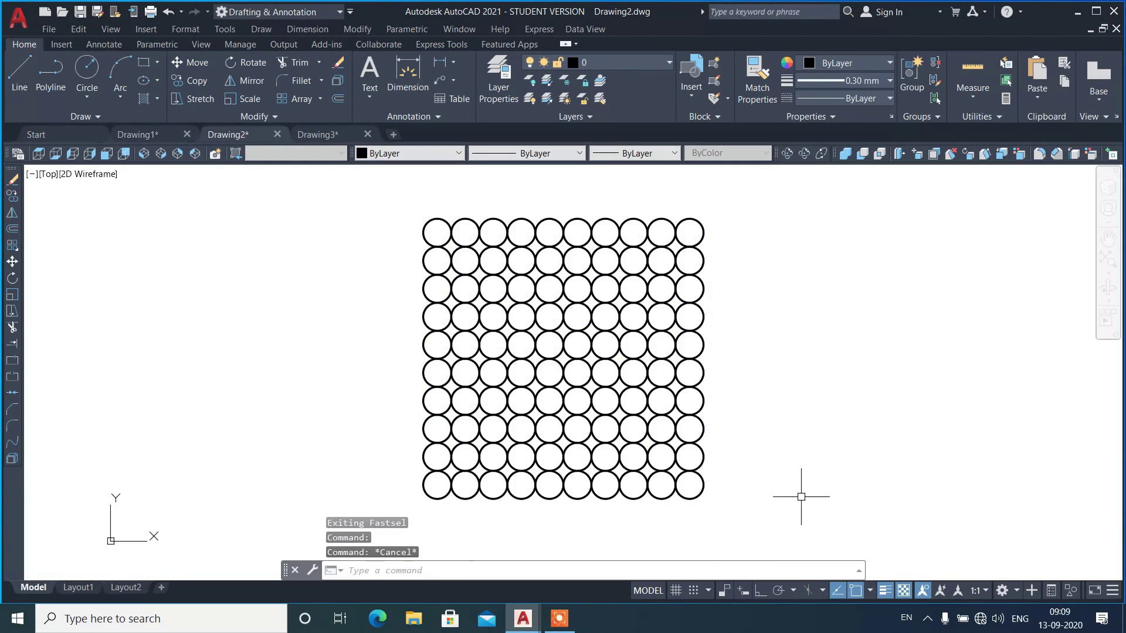
- Run a chained FS selection from the first circle in the fourth row, and clear the selection
{"action": "type", "text": "fs"}
{"action": "key", "text": "Return"}
{"action": "left_click", "coordinate": [427, 317]}
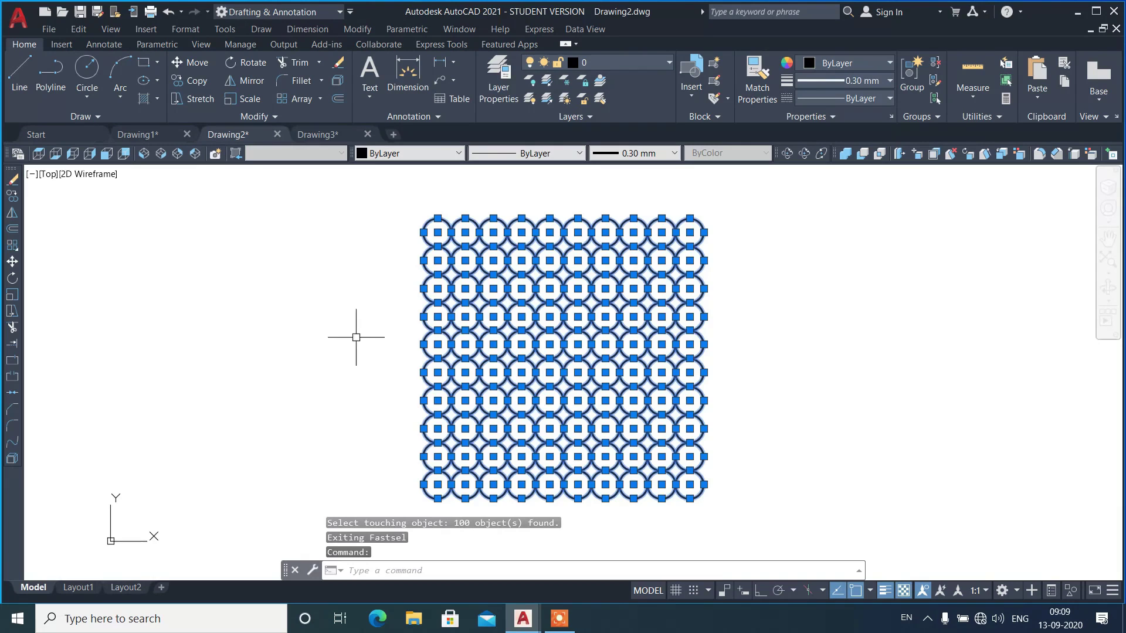
{"action": "key", "text": "Escape"}
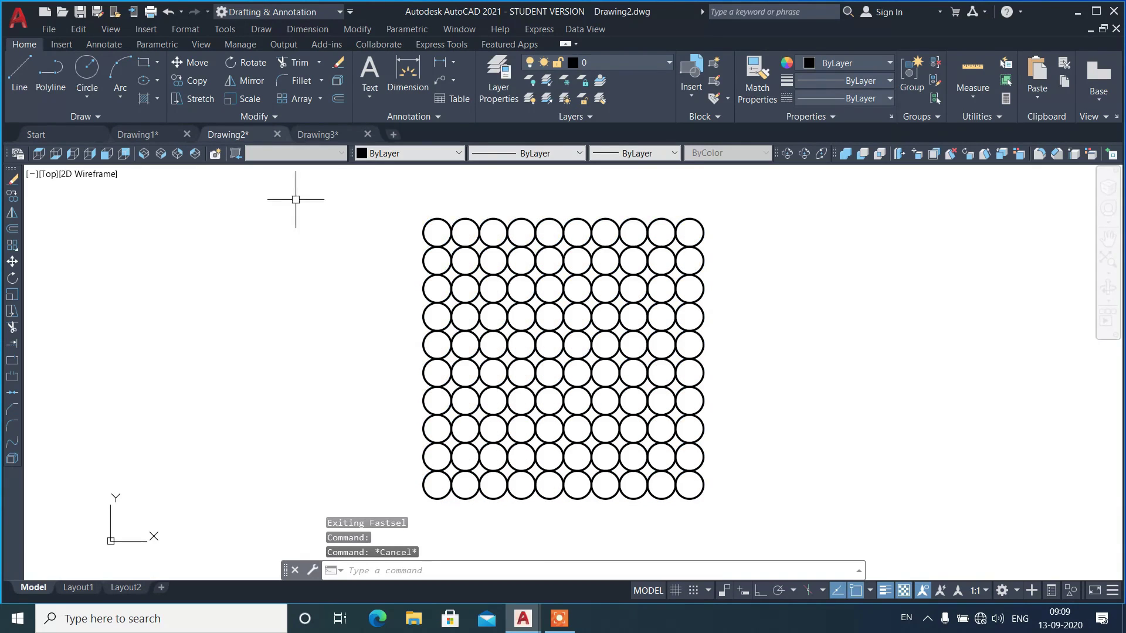
- Switch to Drawing3 and set FSMODE chain selection to OFF
{"action": "left_click", "coordinate": [335, 136]}
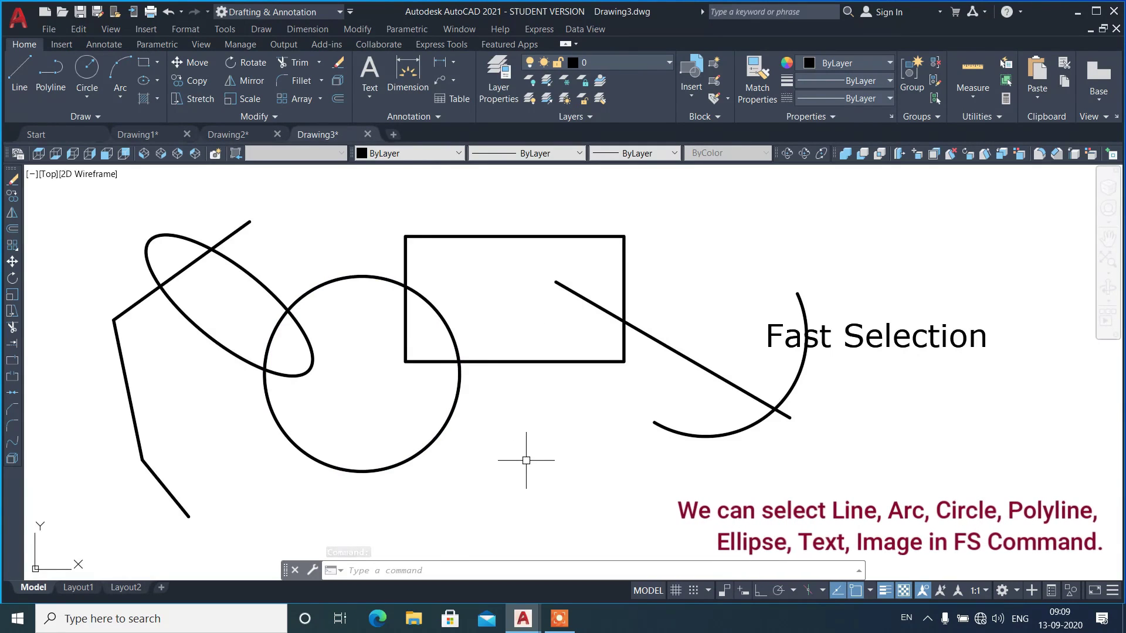
{"action": "type", "text": "f"}
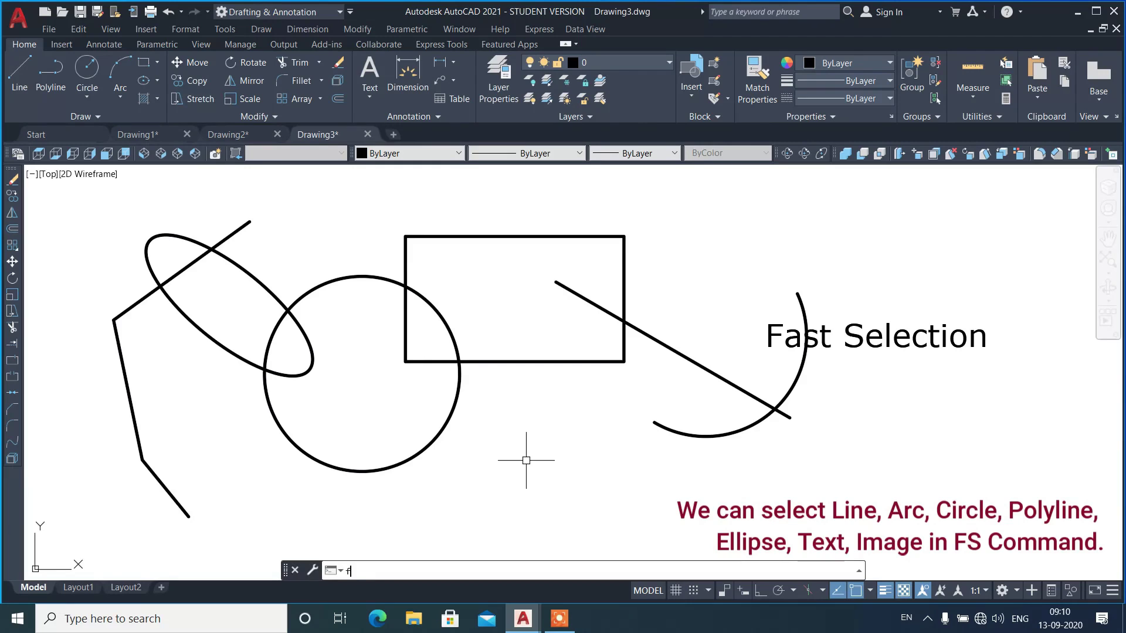
{"action": "type", "text": "smode"}
{"action": "key", "text": "Return"}
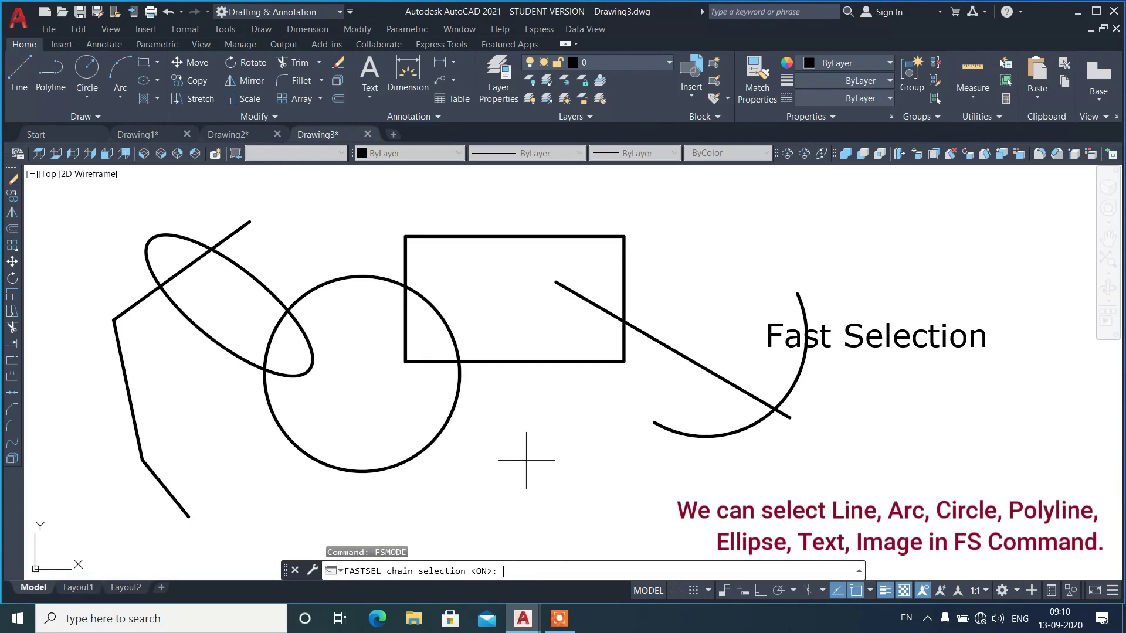
{"action": "type", "text": "off"}
{"action": "key", "text": "Return"}
- Fast-select the large circle's touching objects using FS with chaining off, and clear the selection
{"action": "type", "text": "fs"}
{"action": "key", "text": "Return"}
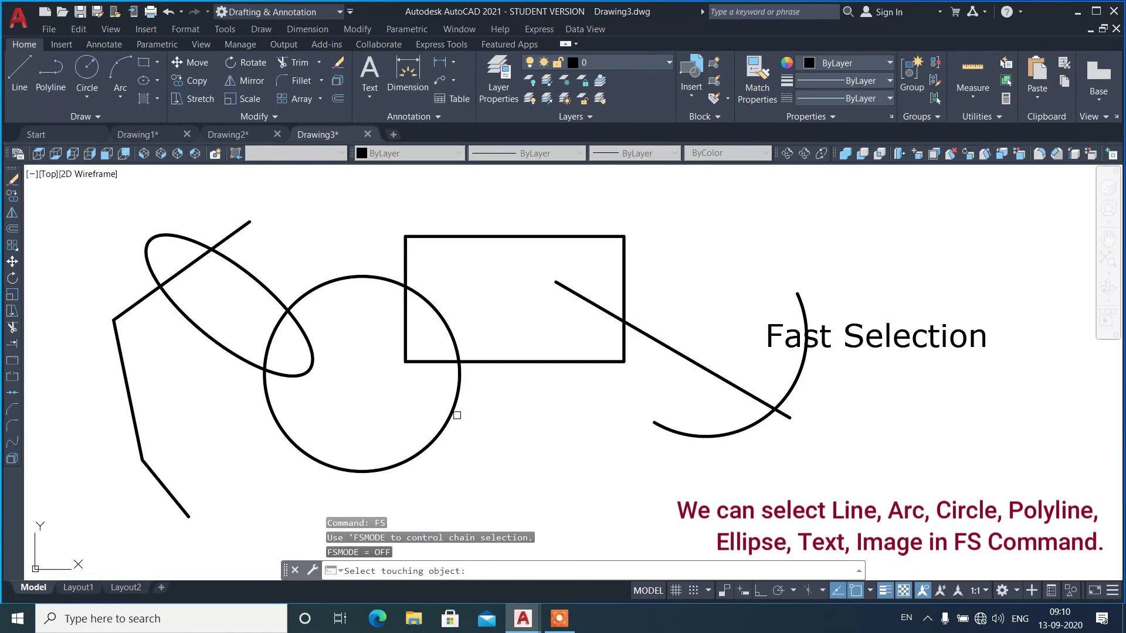
{"action": "left_click", "coordinate": [455, 412]}
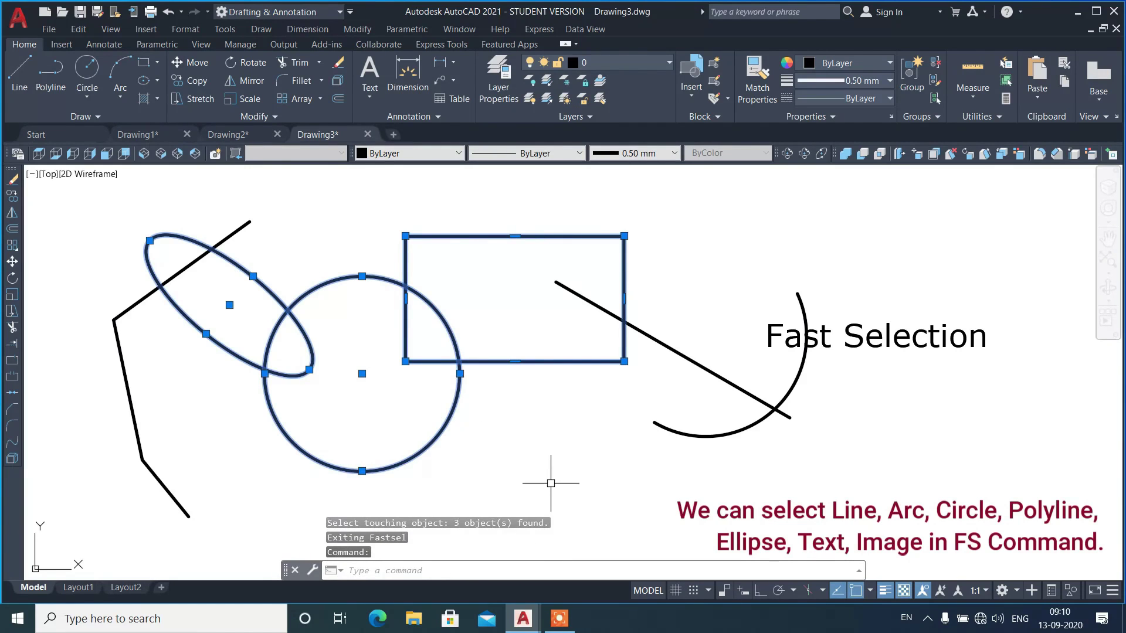
{"action": "key", "text": "Escape"}
- Run unchained FS selections from the diagonal line and from the ellipse, clearing each selection
{"action": "key", "text": "Return"}
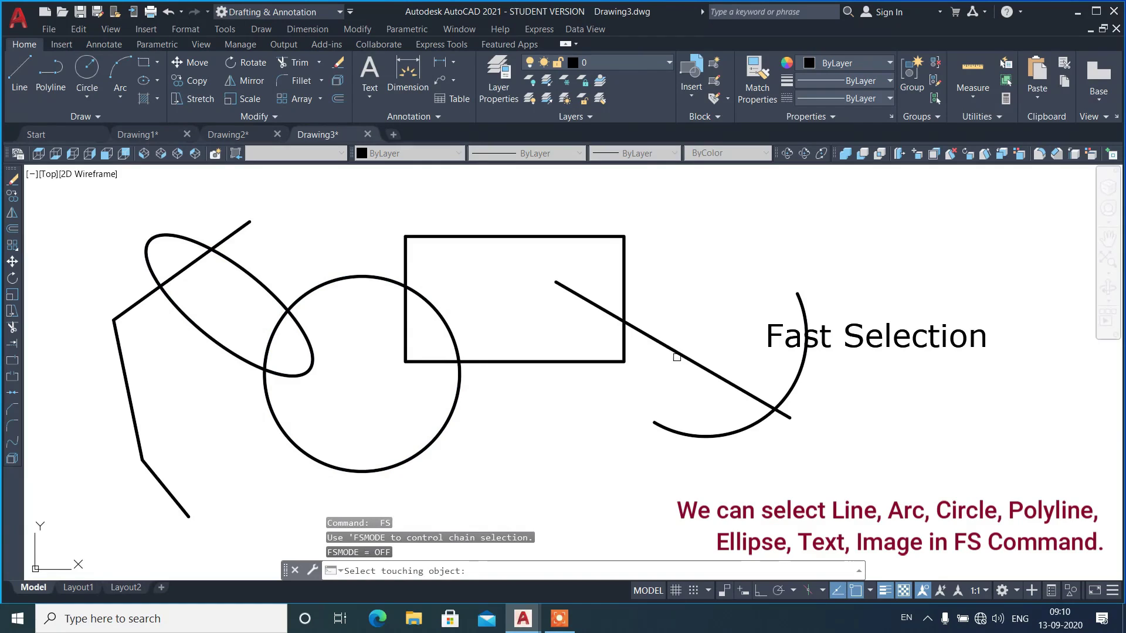
{"action": "left_click", "coordinate": [674, 355]}
{"action": "key", "text": "Escape"}
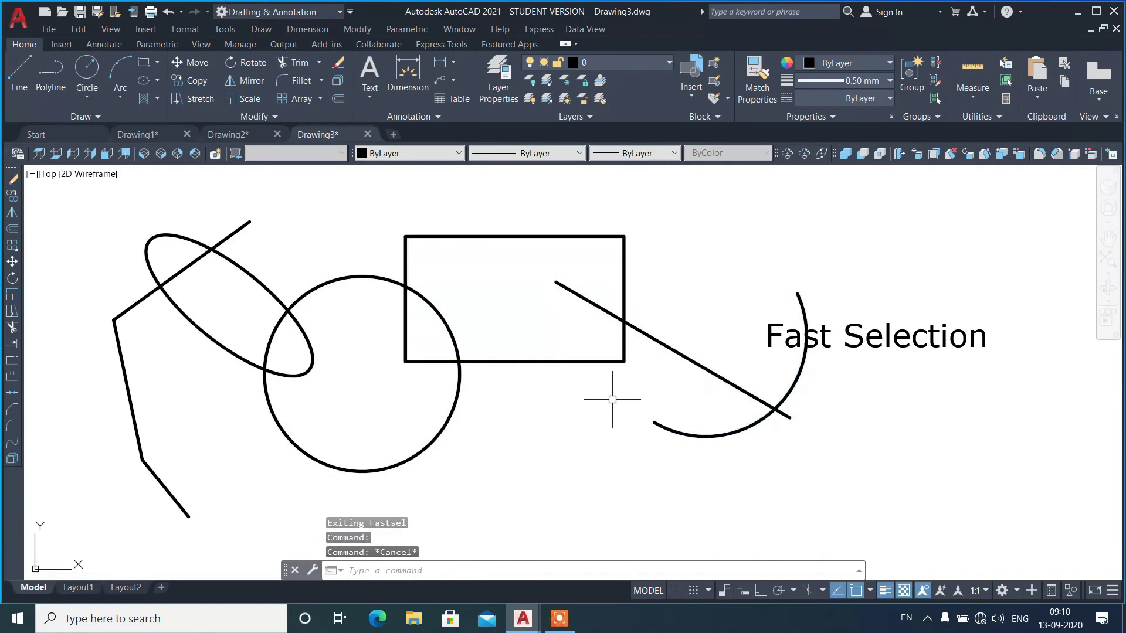
{"action": "key", "text": "Return"}
{"action": "left_click", "coordinate": [221, 351]}
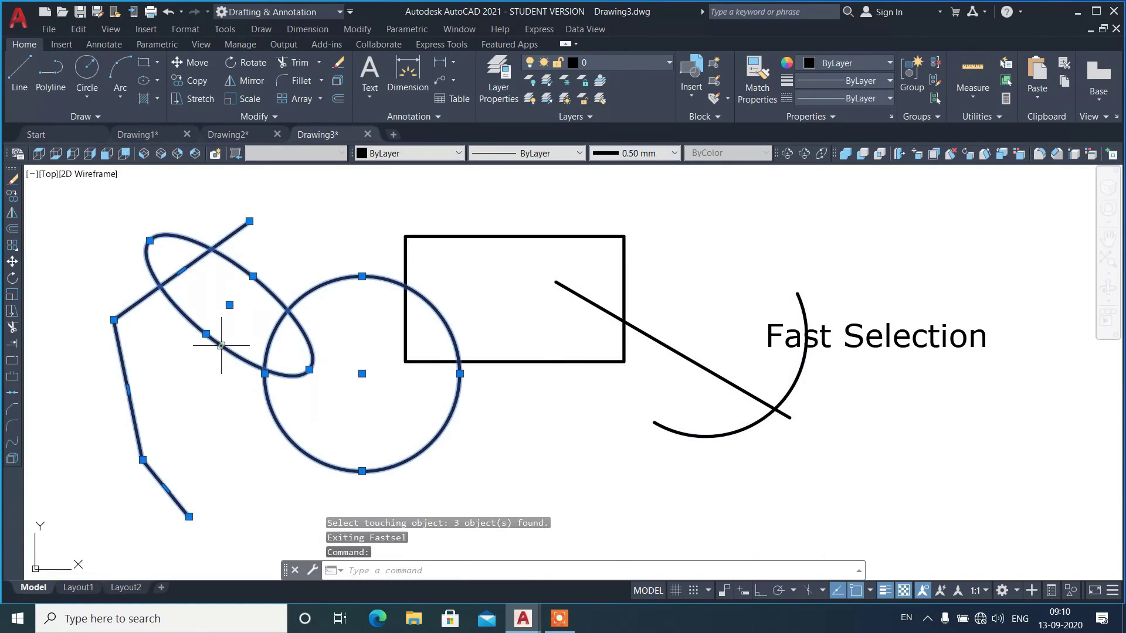
{"action": "key", "text": "Escape"}
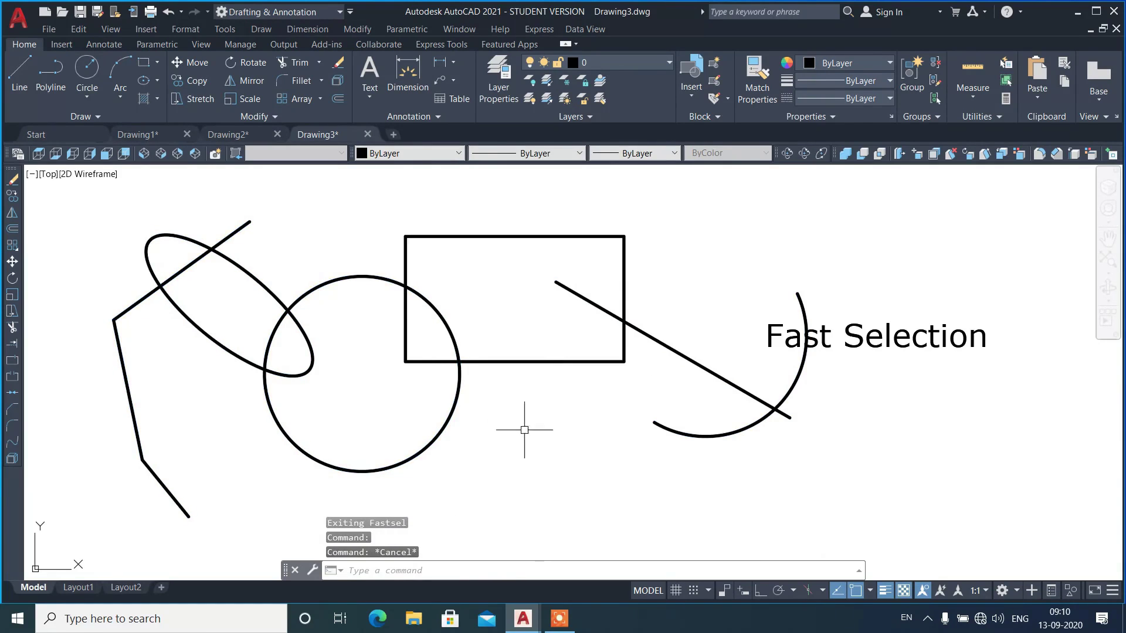
- Set FSMODE chain selection to ON for the mixed shapes in Drawing3
{"action": "type", "text": "fsmode"}
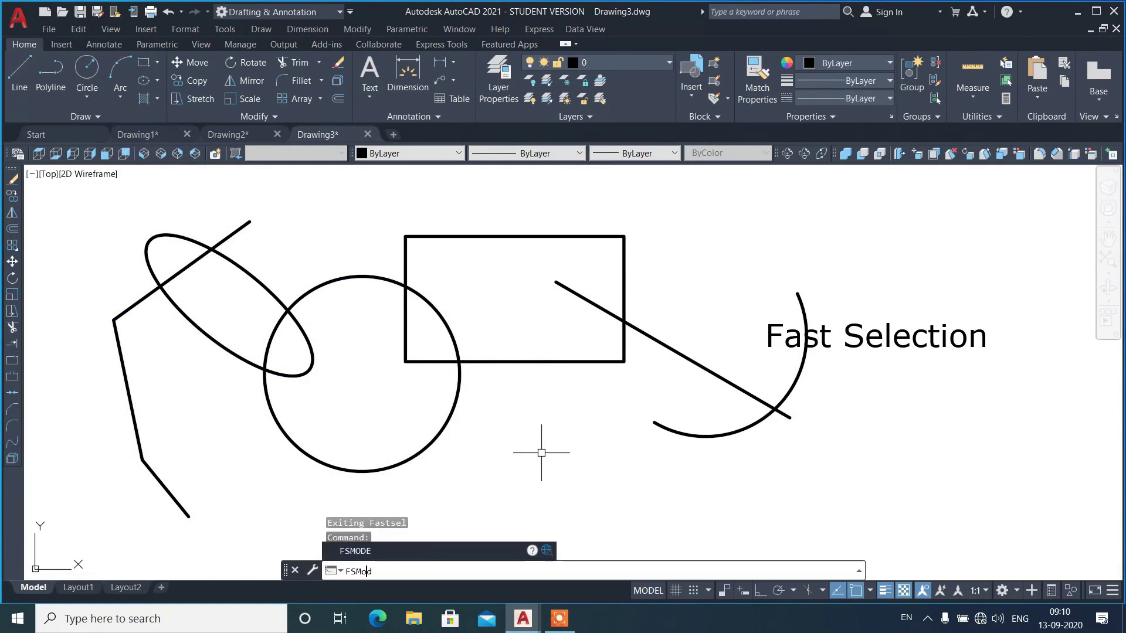
{"action": "key", "text": "Return"}
{"action": "type", "text": "on"}
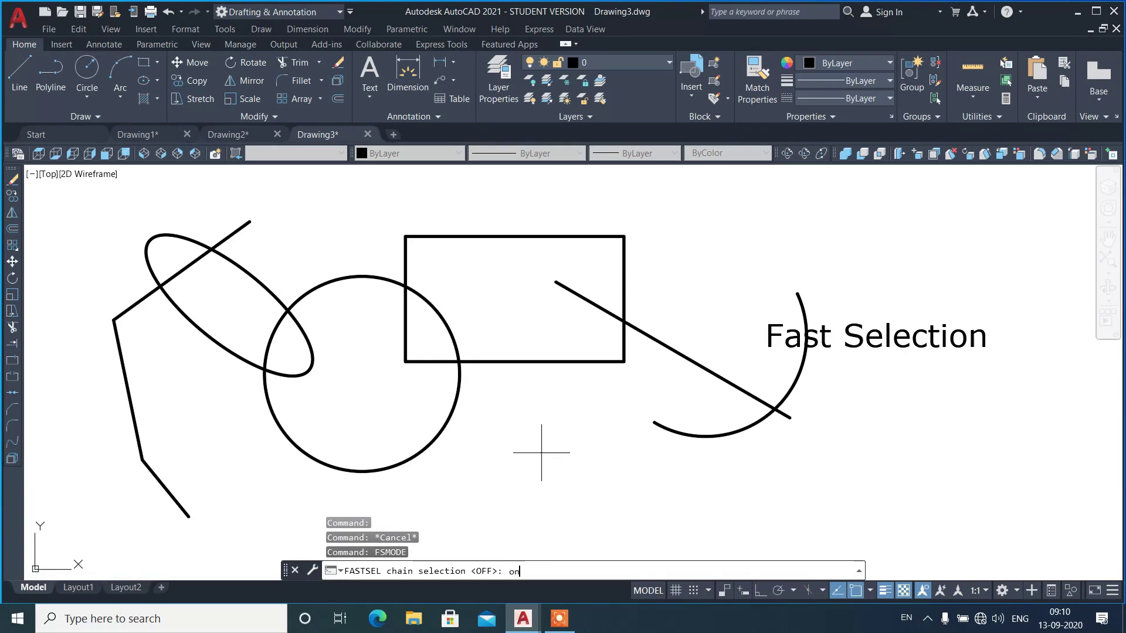
{"action": "key", "text": "Return"}
- Run a chained FS selection from the large circle, and clear the selection
{"action": "type", "text": "fs"}
{"action": "key", "text": "Return"}
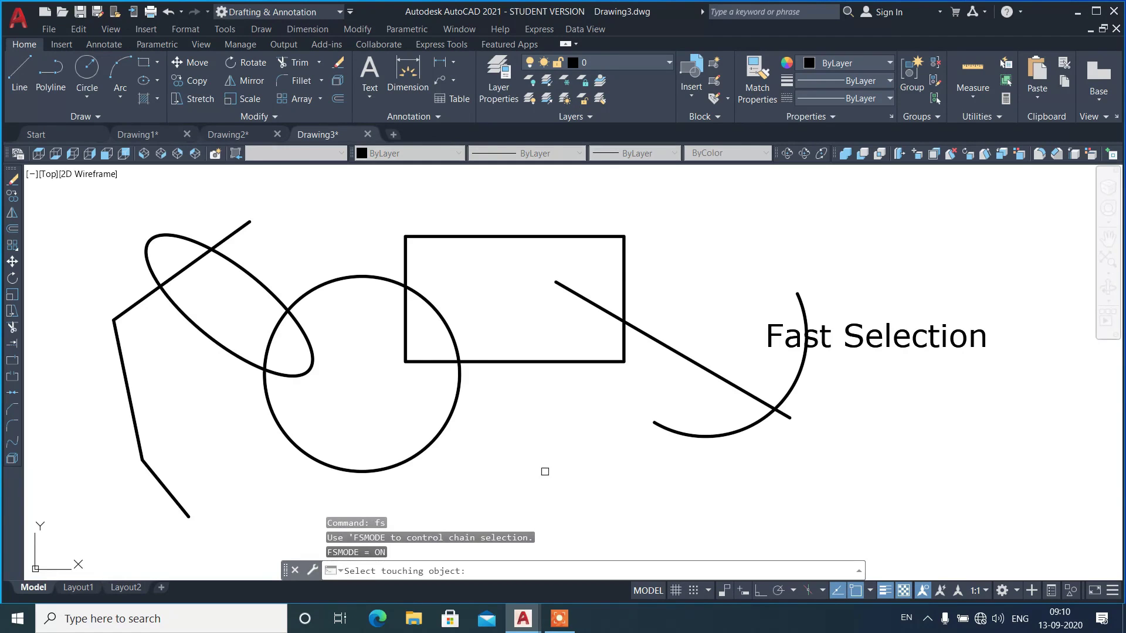
{"action": "left_click", "coordinate": [397, 459]}
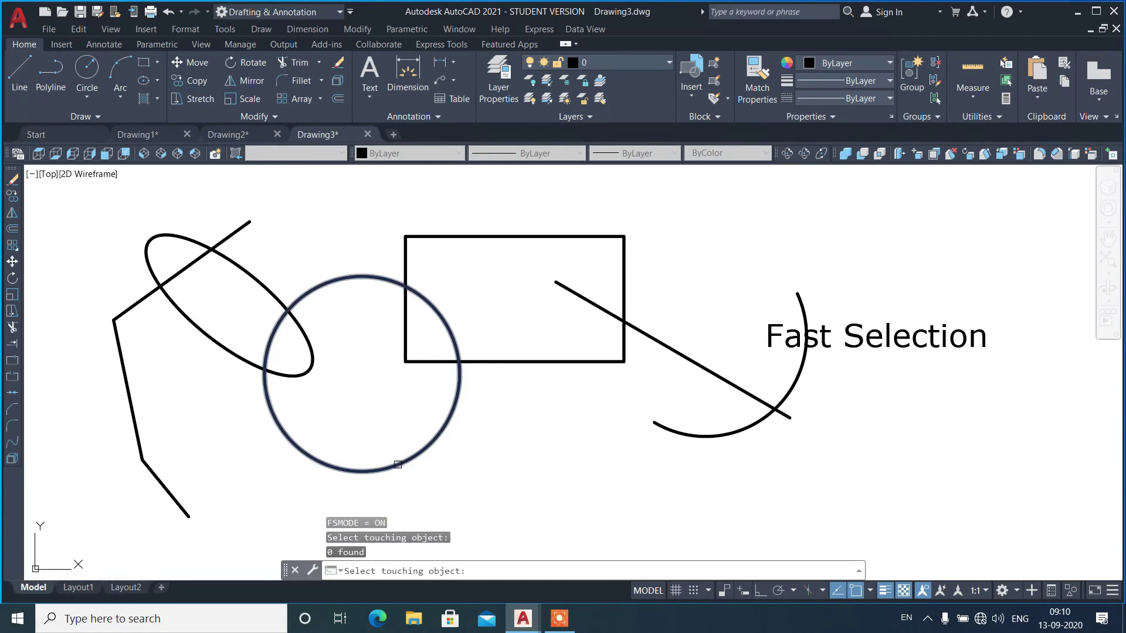
{"action": "left_click", "coordinate": [389, 461]}
{"action": "key", "text": "Escape"}
- Run chained FS selections from the ellipse and from the "Fast Selection" text, clearing each selection
{"action": "key", "text": "Return"}
{"action": "left_click", "coordinate": [210, 322]}
{"action": "key", "text": "Escape"}
{"action": "key", "text": "Return"}
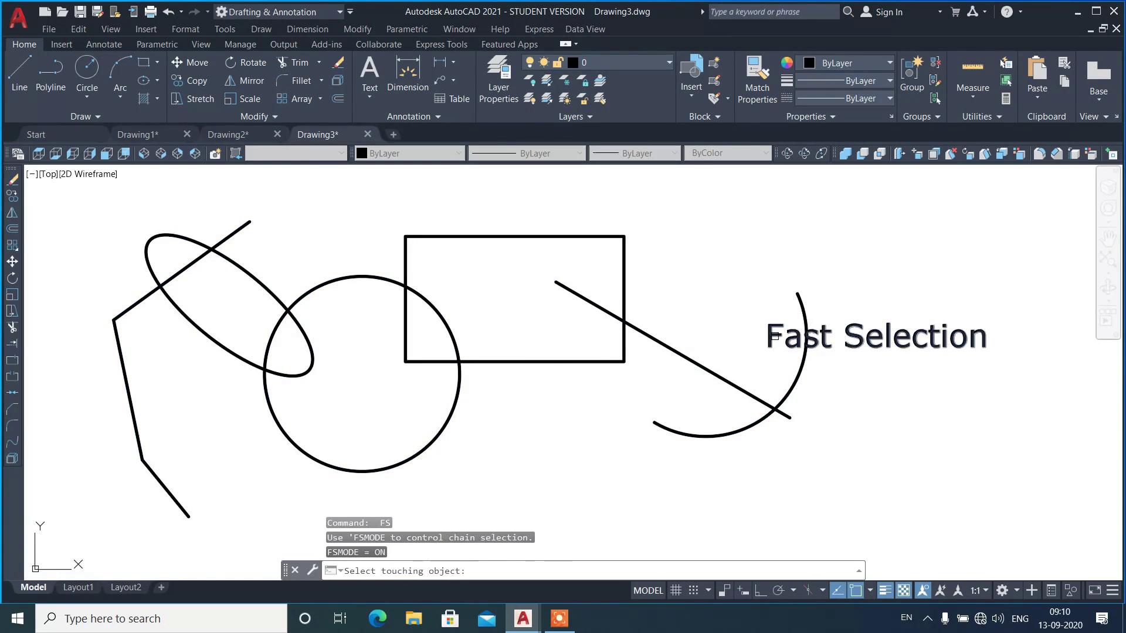
{"action": "left_click", "coordinate": [780, 337]}
{"action": "key", "text": "Escape"}
- Run chained FS selections from the rectangle's bottom edge and from the diagonal line, clearing each selection
{"action": "key", "text": "Return"}
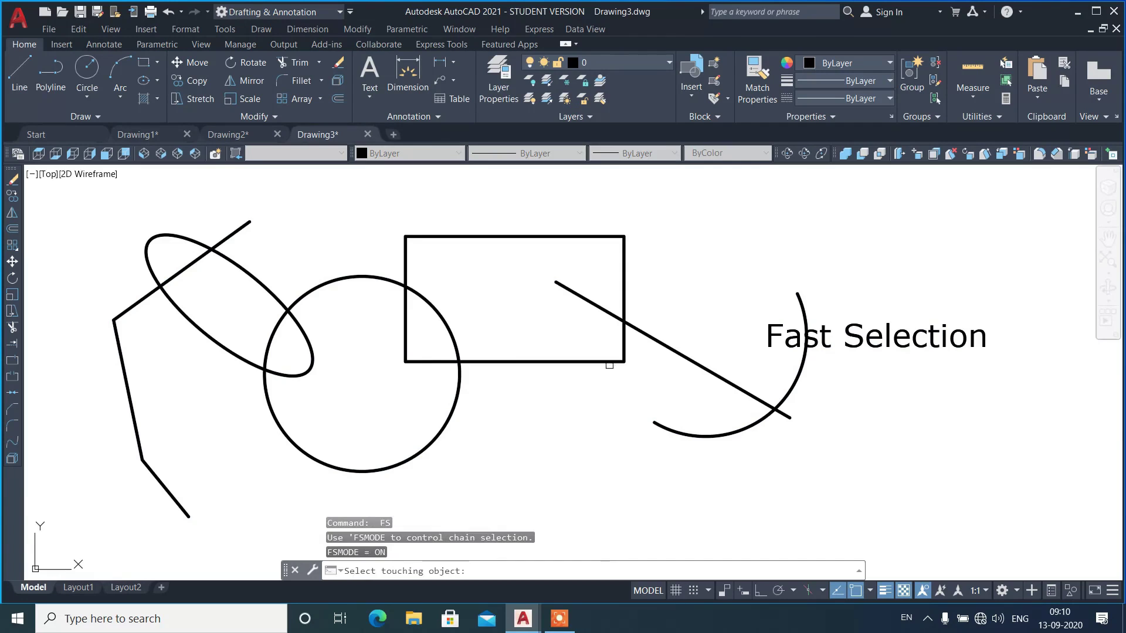
{"action": "left_click", "coordinate": [609, 362]}
{"action": "key", "text": "Escape"}
{"action": "key", "text": "Return"}
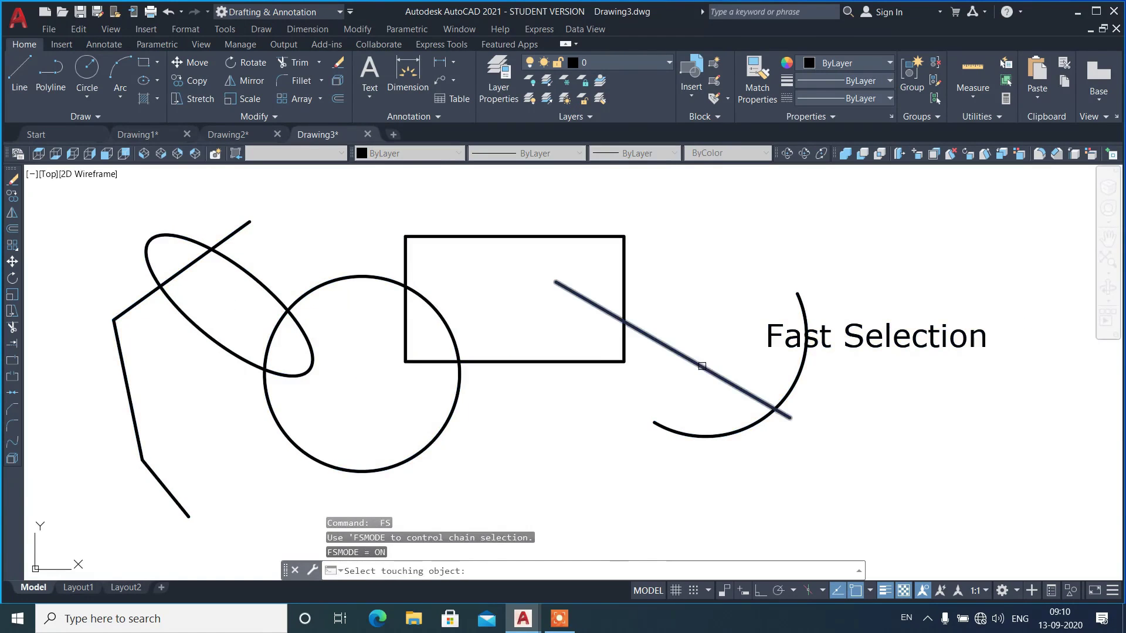
{"action": "left_click", "coordinate": [708, 371]}
{"action": "key", "text": "Escape"}
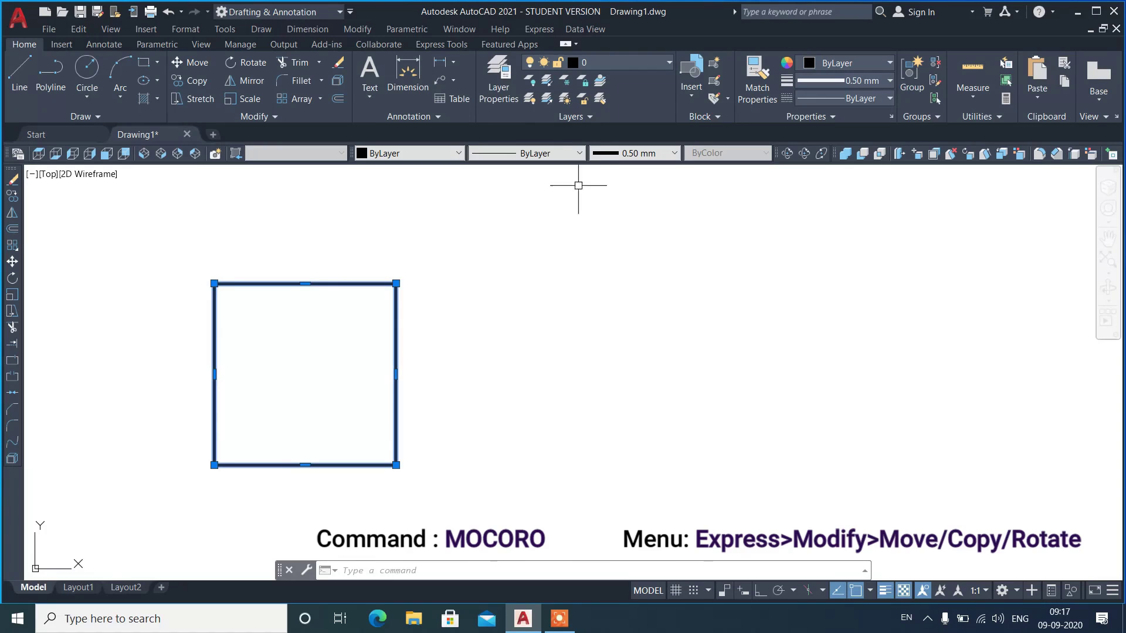
- Move the selected square horizontally to the right with MOCORO's Move option, using its lower-left corner as the base point
{"action": "left_click", "coordinate": [539, 29]}
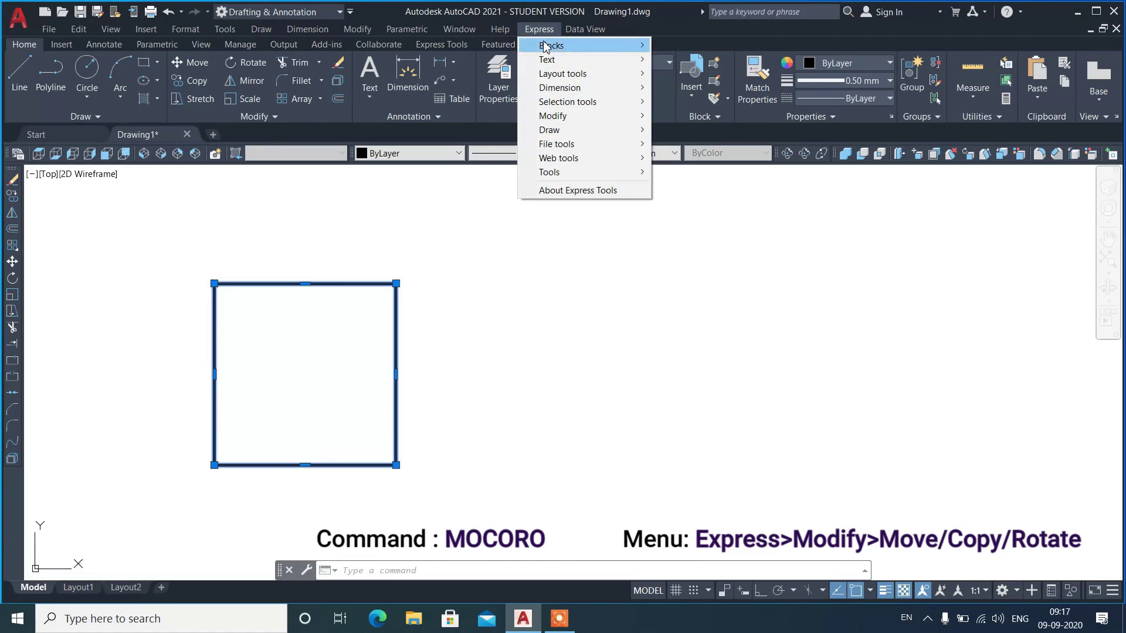
{"action": "mouse_move", "coordinate": [606, 121]}
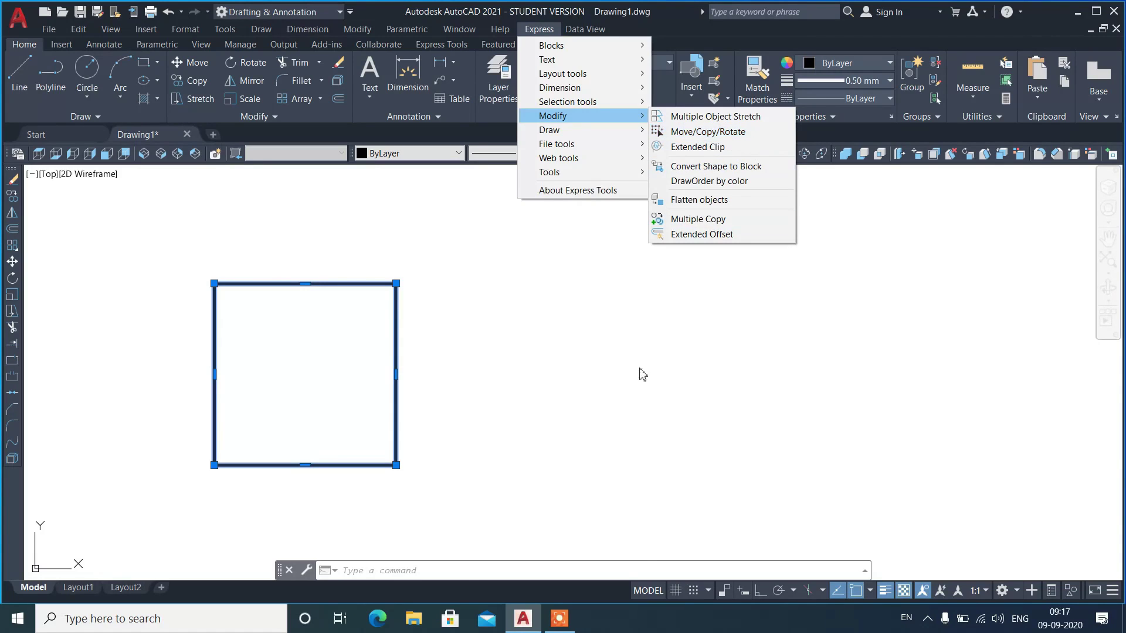
{"action": "left_click", "coordinate": [604, 369]}
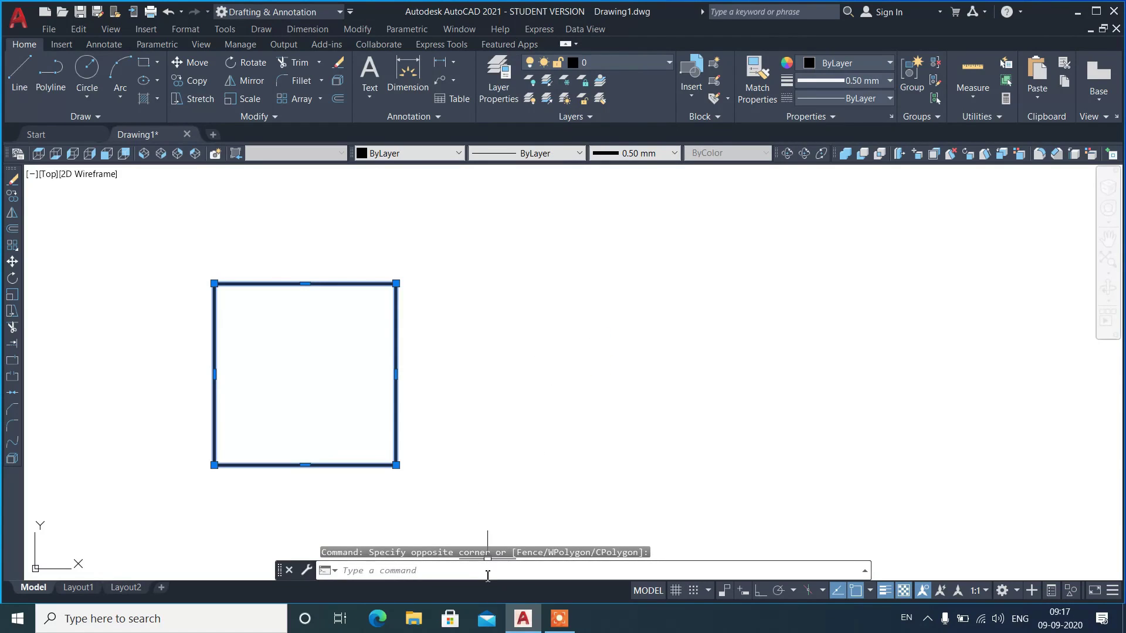
{"action": "type", "text": "m"}
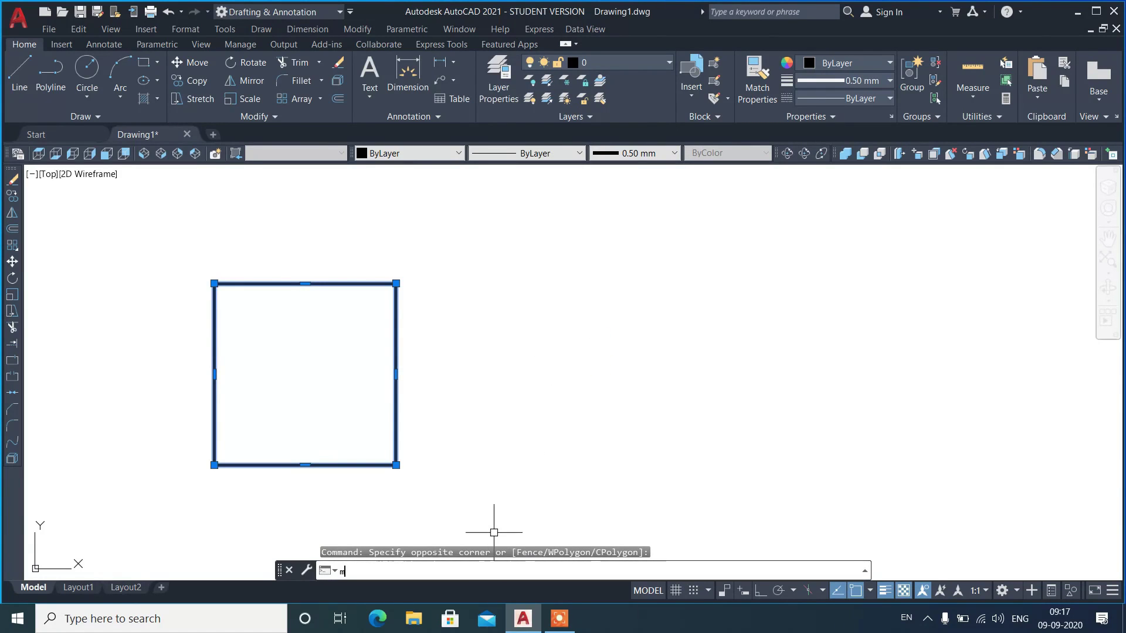
{"action": "type", "text": "ocoro"}
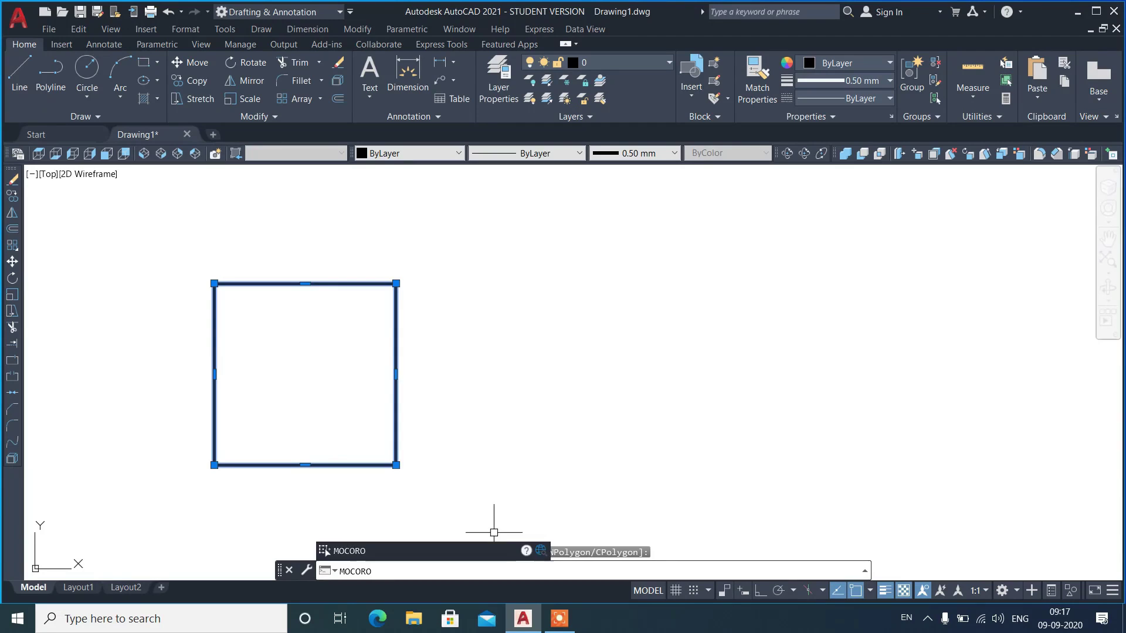
{"action": "key", "text": "Return"}
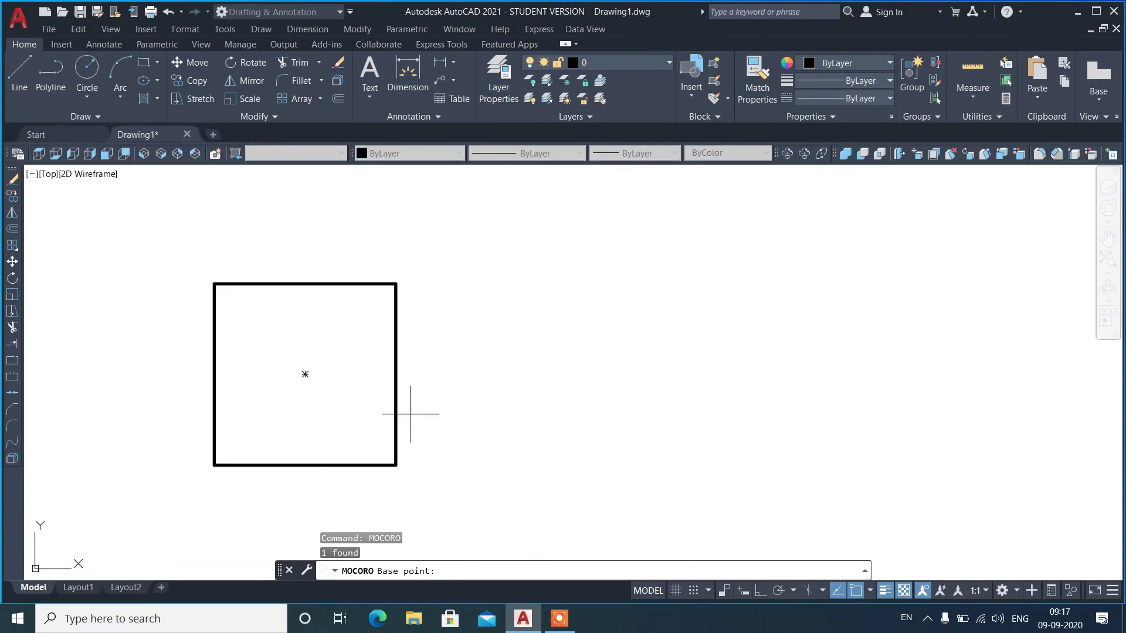
{"action": "left_click", "coordinate": [215, 465]}
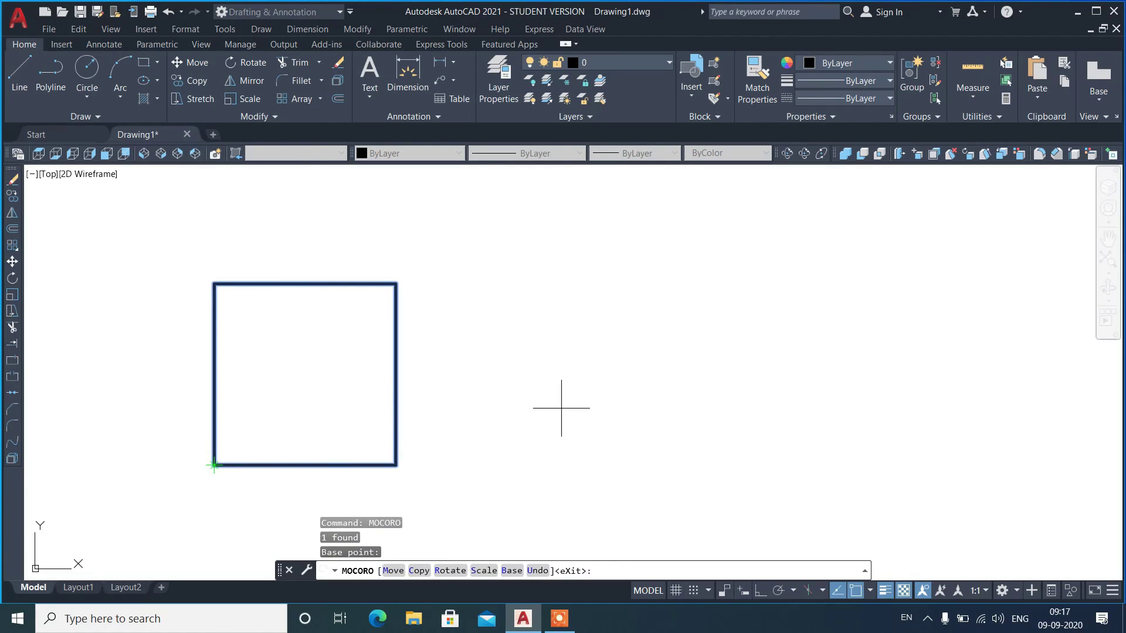
{"action": "left_click", "coordinate": [394, 571]}
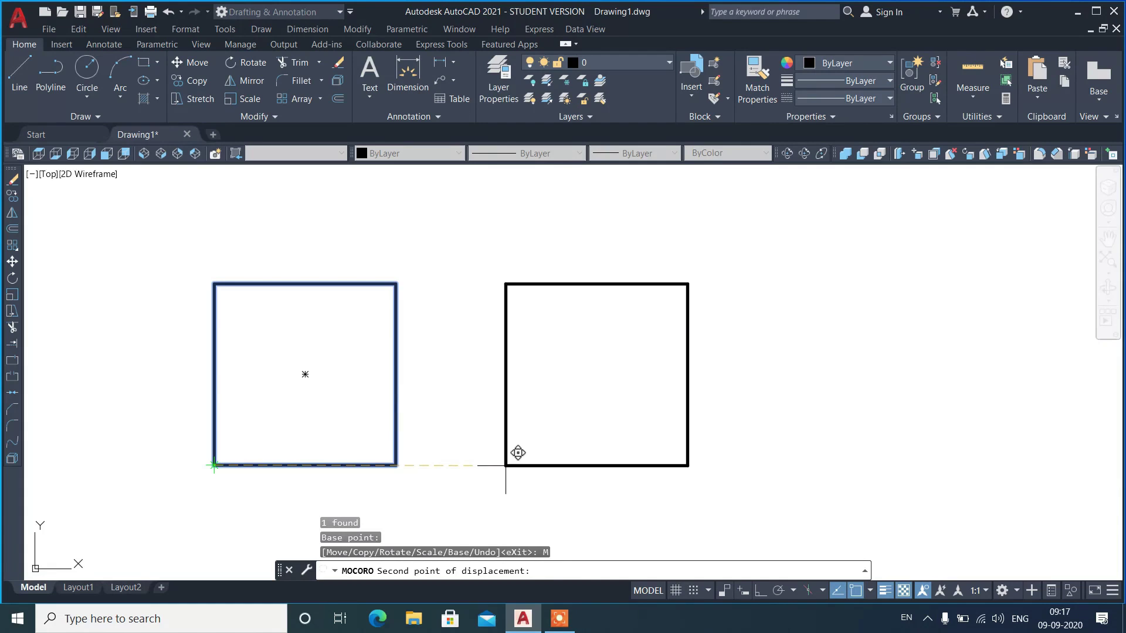
{"action": "left_click", "coordinate": [506, 465]}
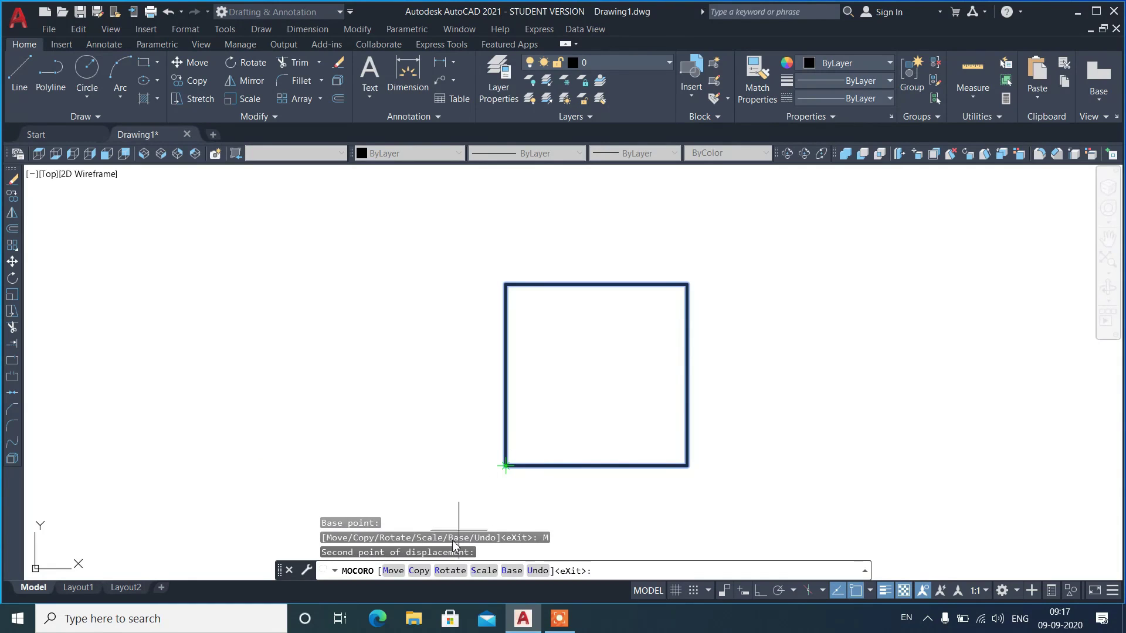
- Place a copy of the square just to its right with MOCORO's Copy option, keeping the bottom edges roughly aligned
{"action": "left_click", "coordinate": [419, 570]}
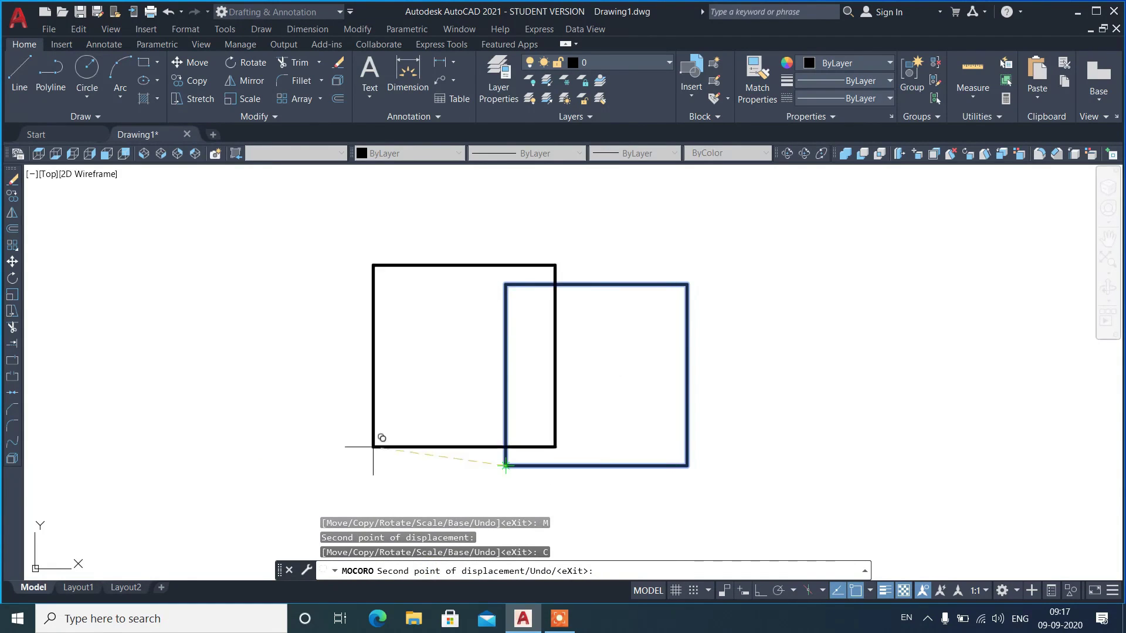
{"action": "scroll", "coordinate": [238, 439], "scroll_direction": "down", "scroll_amount": 5}
{"action": "scroll", "coordinate": [402, 432], "scroll_direction": "up", "scroll_amount": 2}
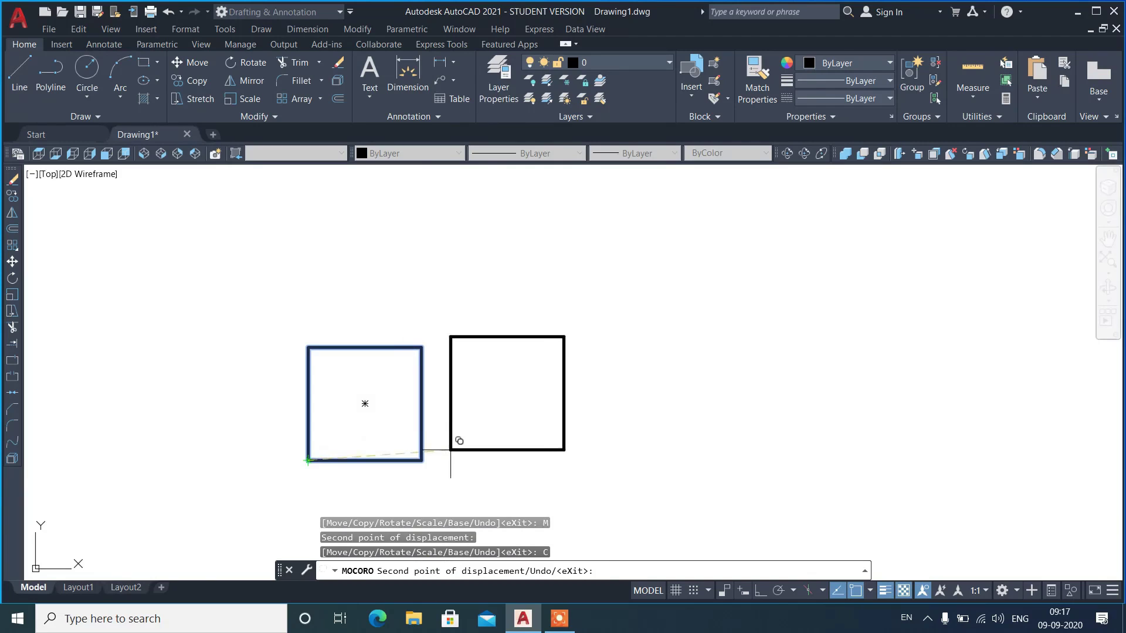
{"action": "left_click", "coordinate": [454, 460]}
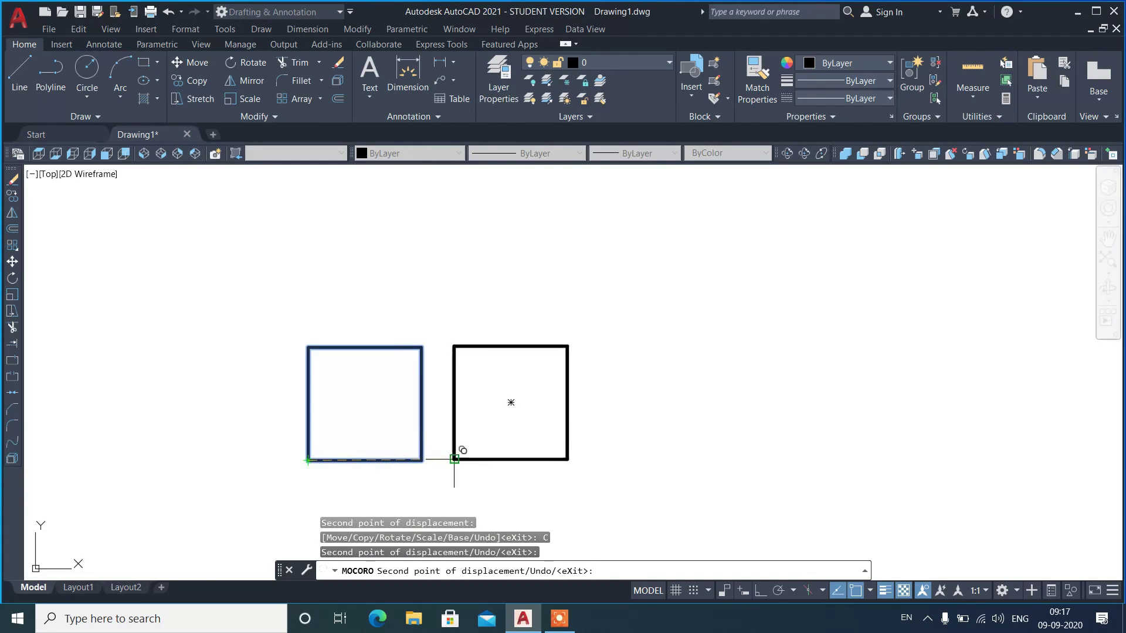
- Place three more copies of the square in a row to the right and exit the Copy option
{"action": "left_click", "coordinate": [589, 459]}
{"action": "left_click", "coordinate": [737, 458]}
{"action": "left_click", "coordinate": [882, 457]}
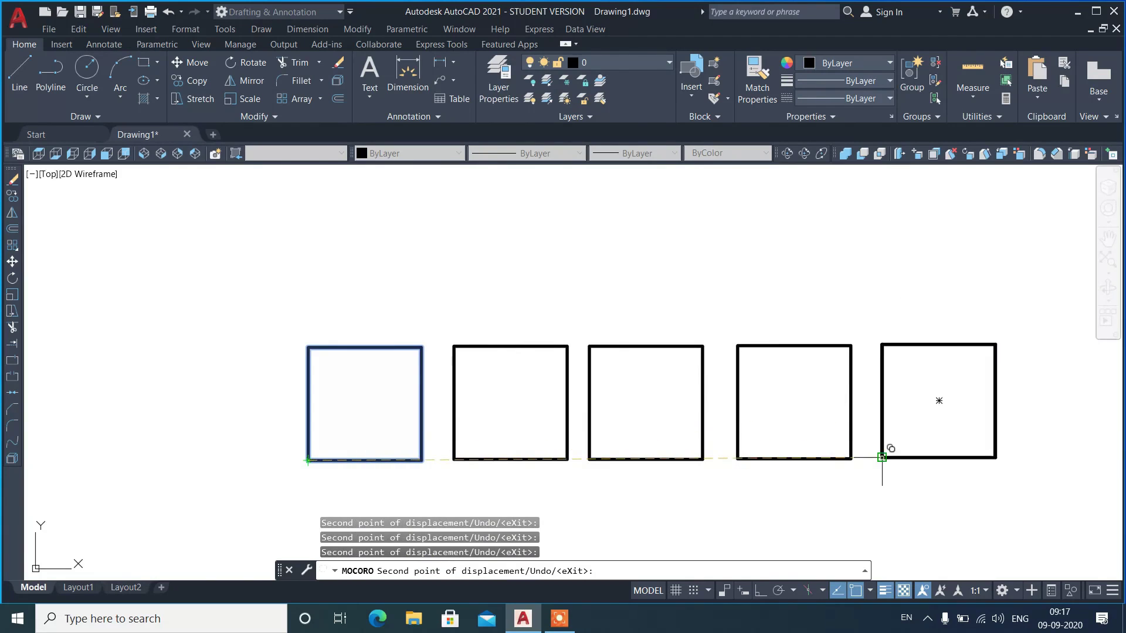
{"action": "scroll", "coordinate": [234, 389], "scroll_direction": "down", "scroll_amount": 2}
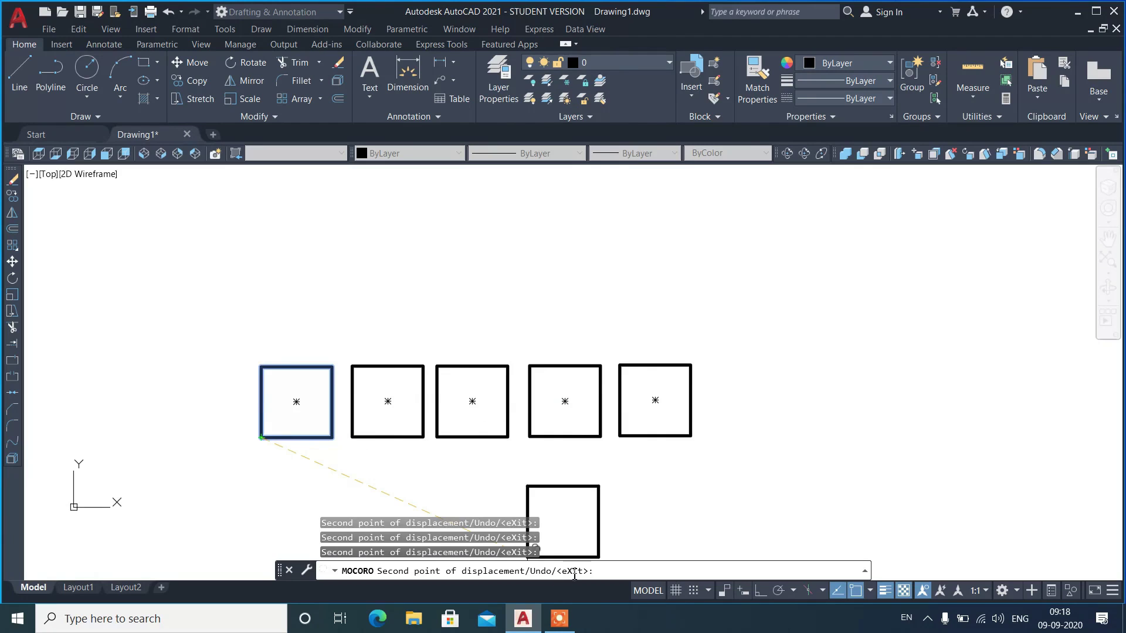
{"action": "type", "text": "x"}
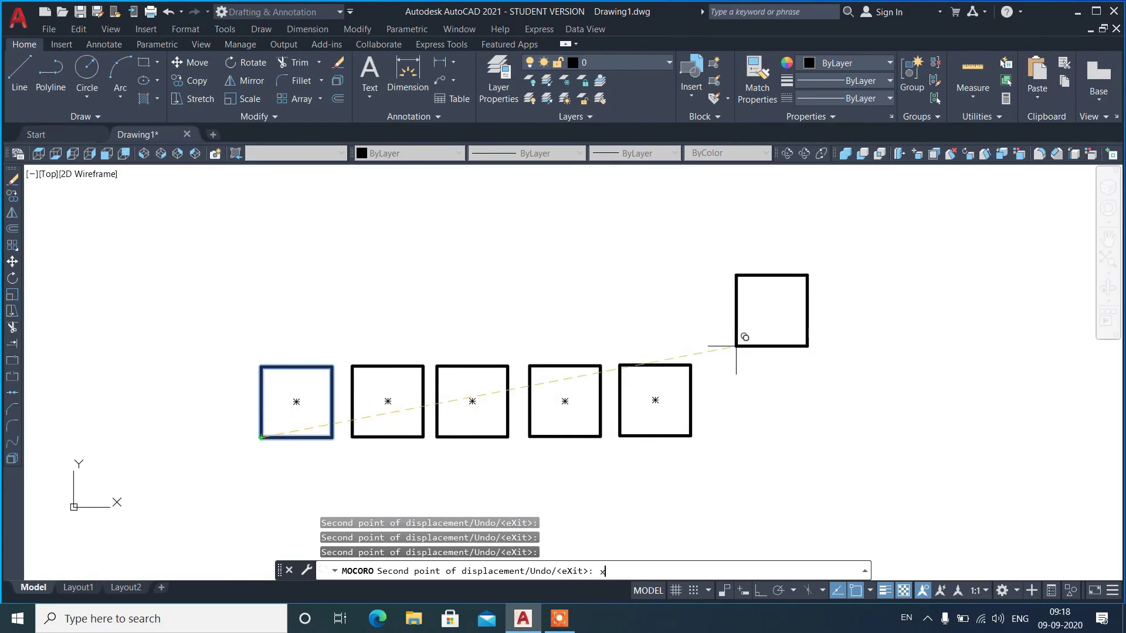
{"action": "key", "text": "Return"}
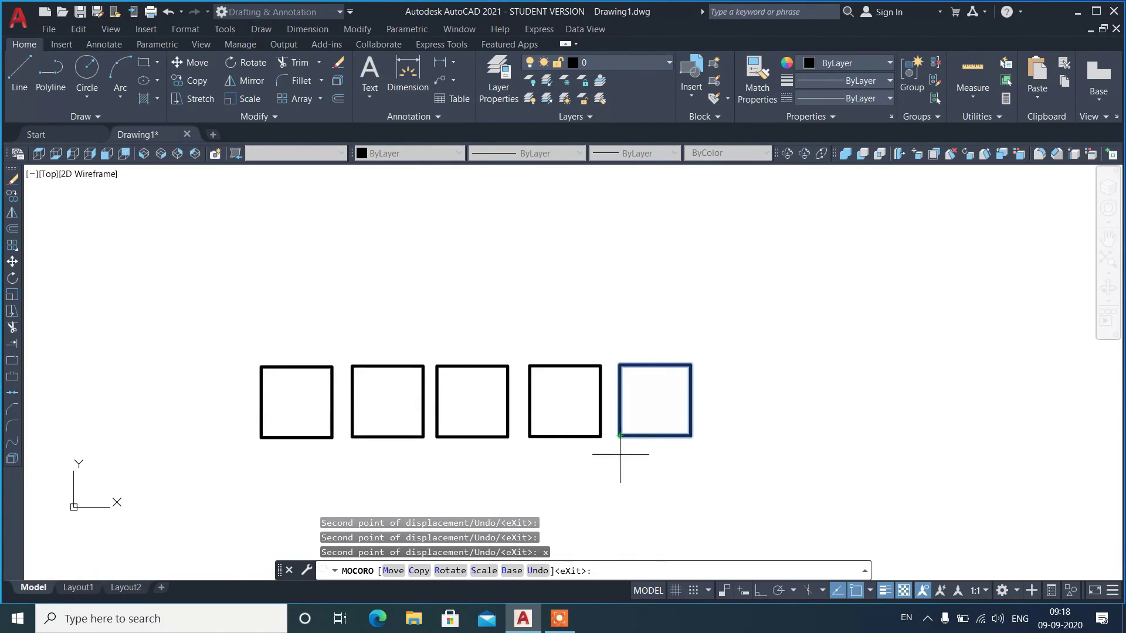
{"action": "left_click", "coordinate": [450, 570]}
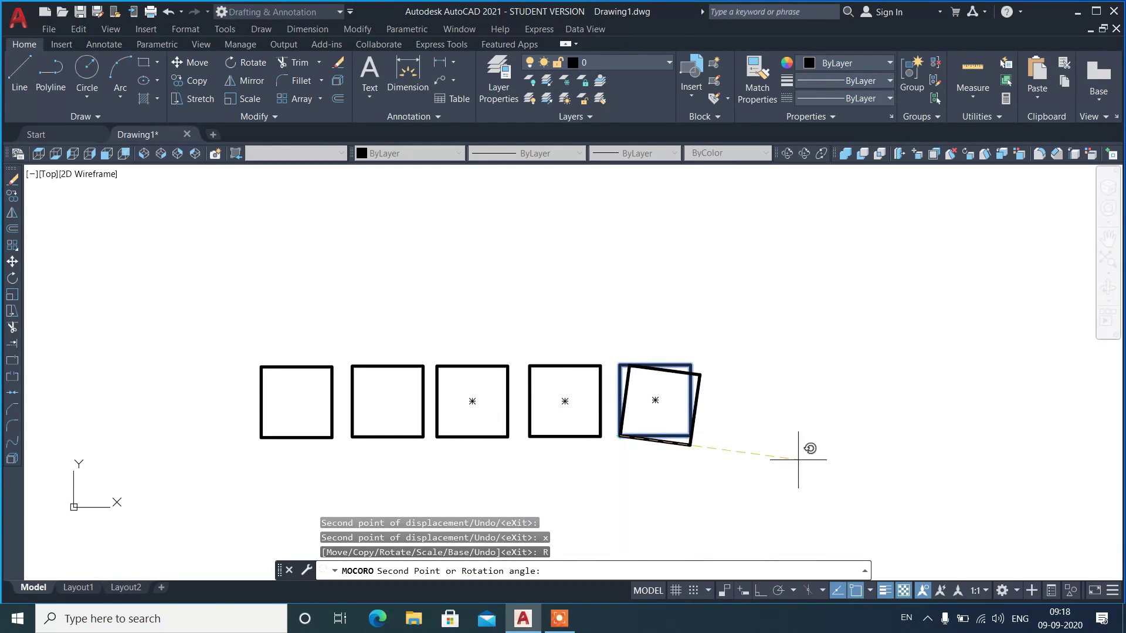
{"action": "key", "text": "Escape"}
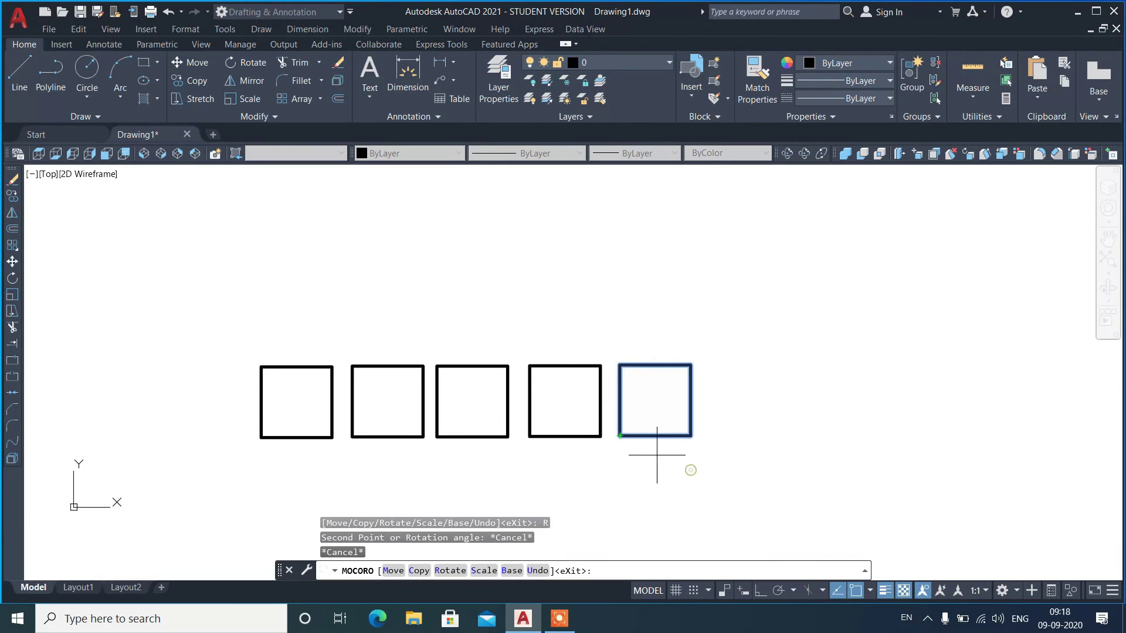
{"action": "key", "text": "Escape"}
- Move the rightmost square farther right with MOCORO, using its lower-left corner as the base point, and rotate it 45 degrees
{"action": "key", "text": "Return"}
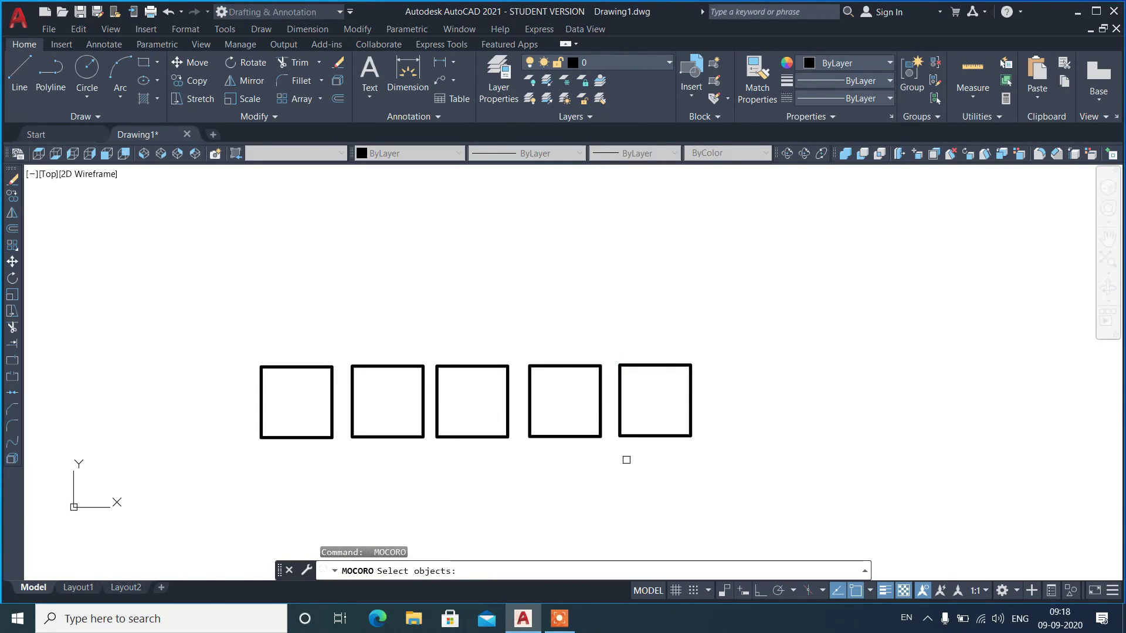
{"action": "left_click", "coordinate": [648, 437]}
{"action": "key", "text": "Return"}
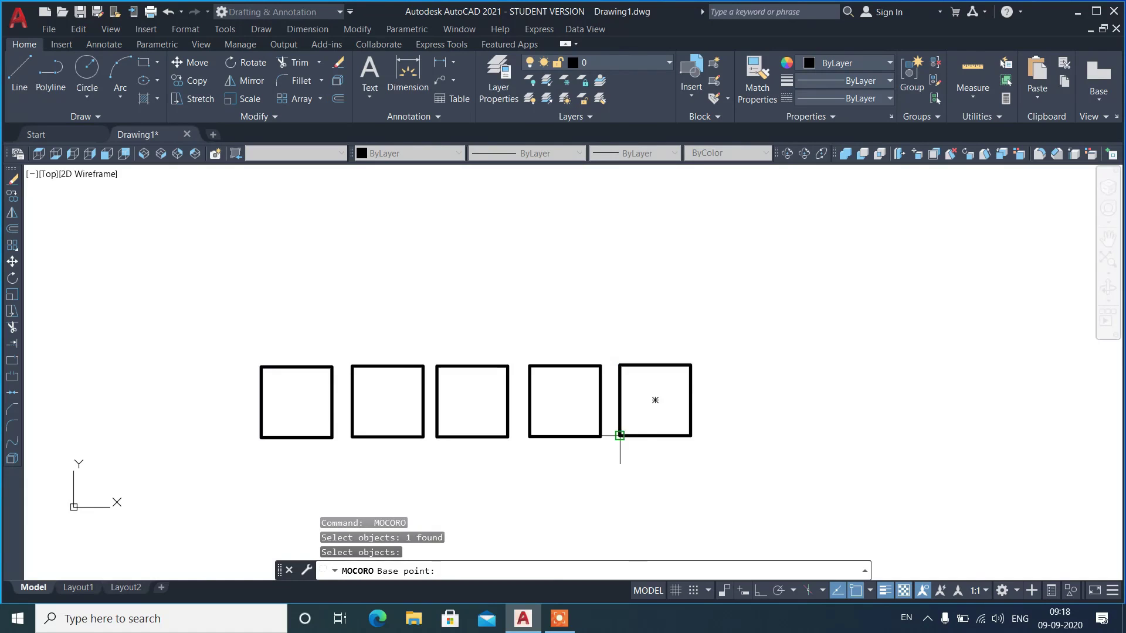
{"action": "left_click", "coordinate": [619, 436]}
{"action": "left_click", "coordinate": [394, 570]}
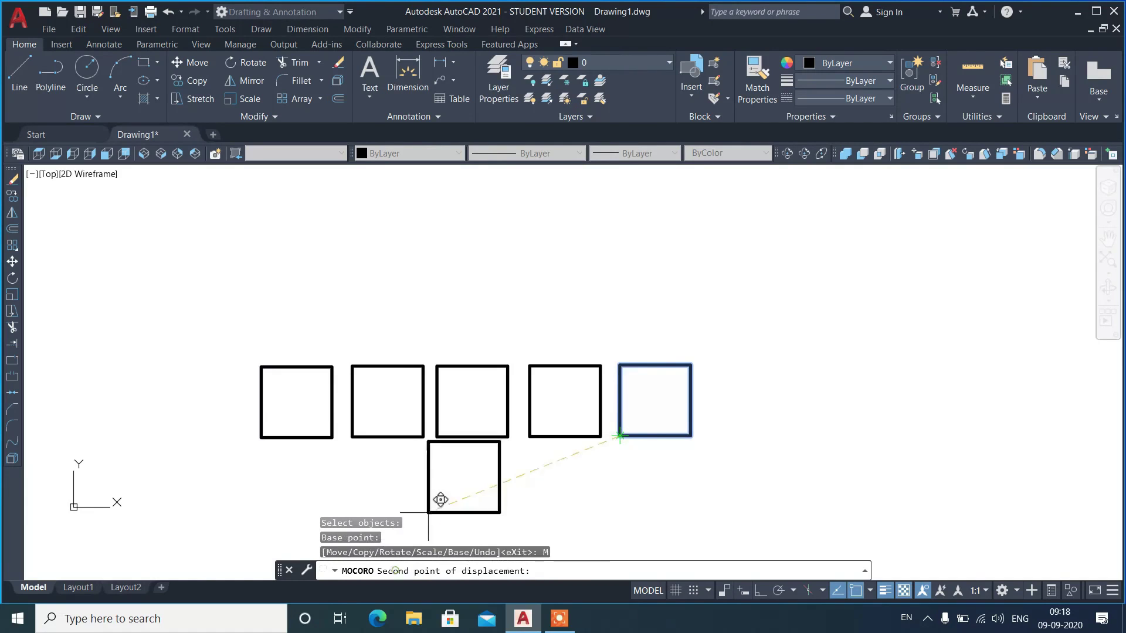
{"action": "left_click", "coordinate": [849, 430]}
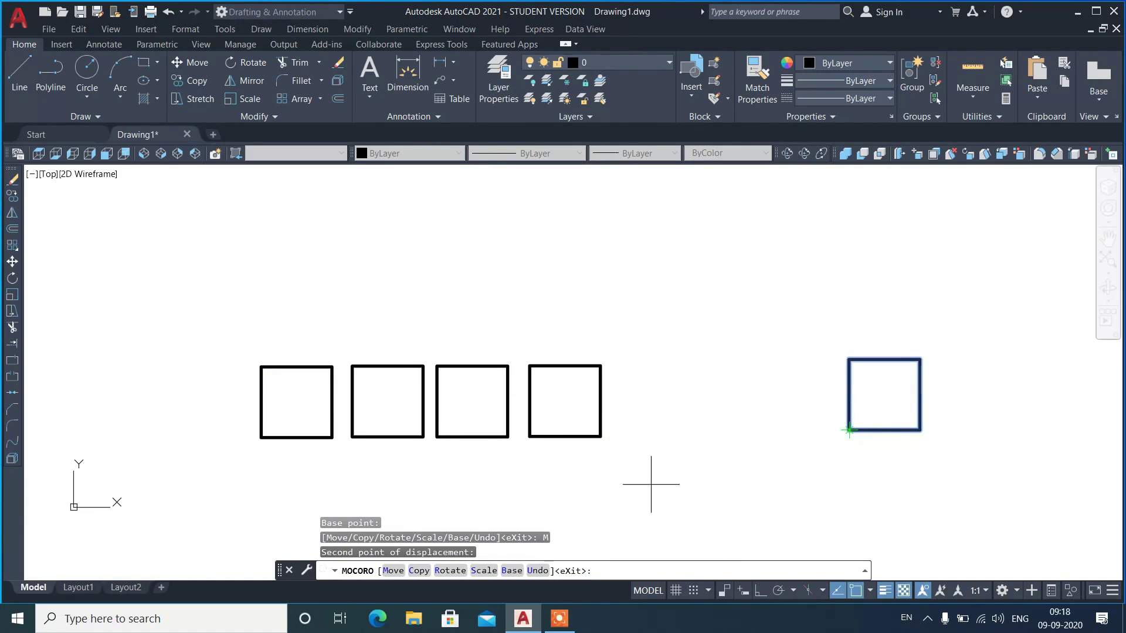
{"action": "left_click", "coordinate": [450, 570]}
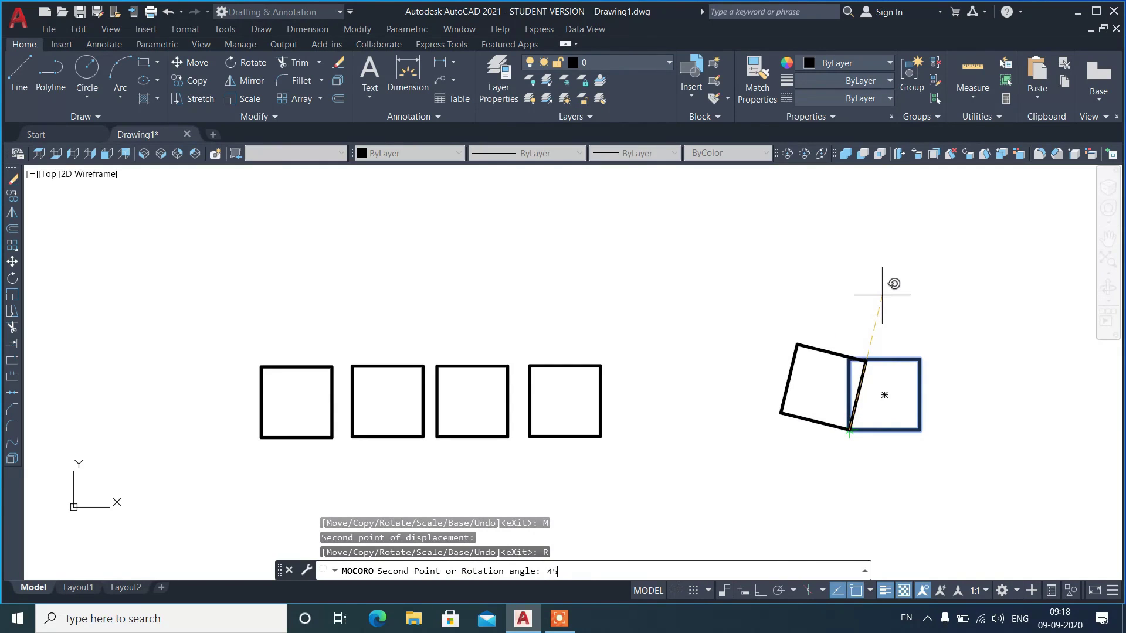
{"action": "key", "text": "Return"}
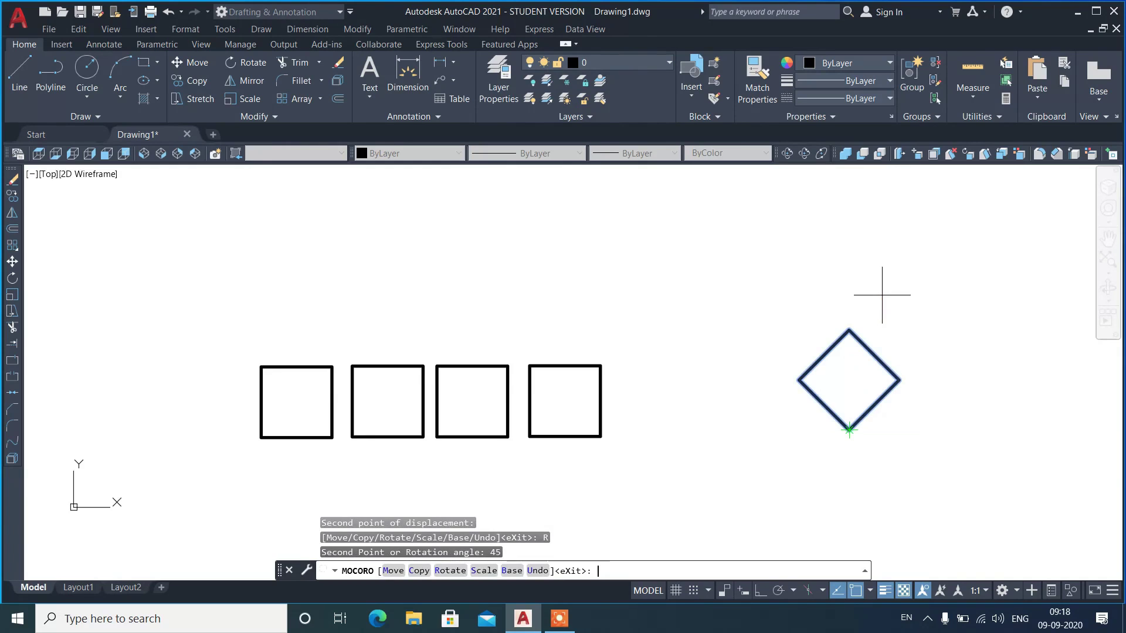
- Copy the rotated square in place with MOCORO and scale the selected one by a factor of 2 about its bottom corner
{"action": "left_click", "coordinate": [419, 571]}
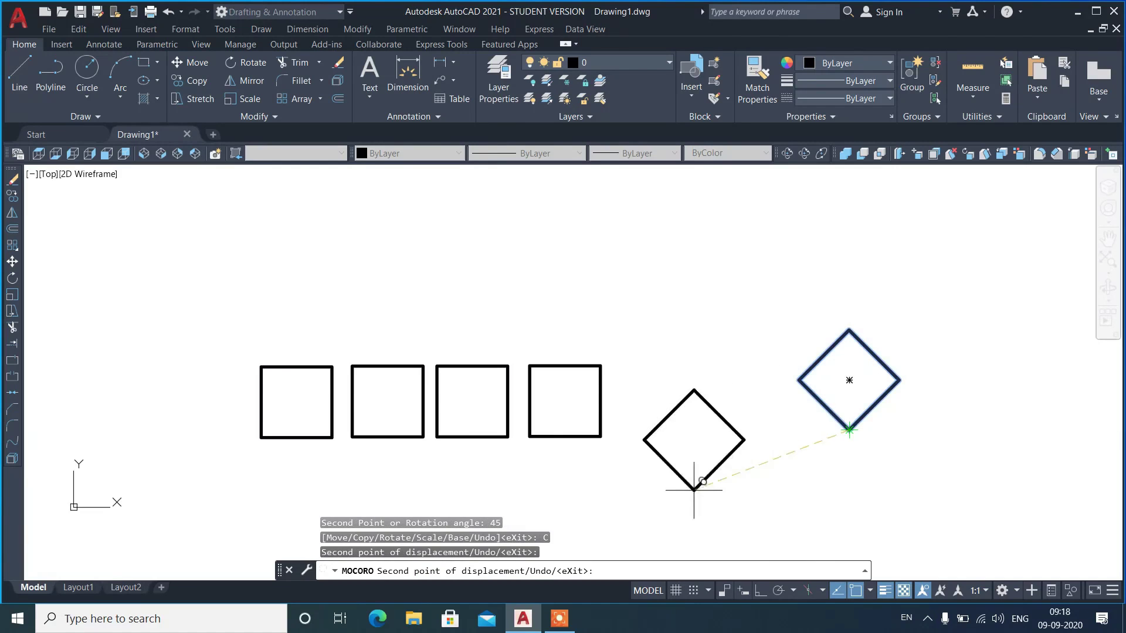
{"action": "type", "text": "x"}
{"action": "key", "text": "Return"}
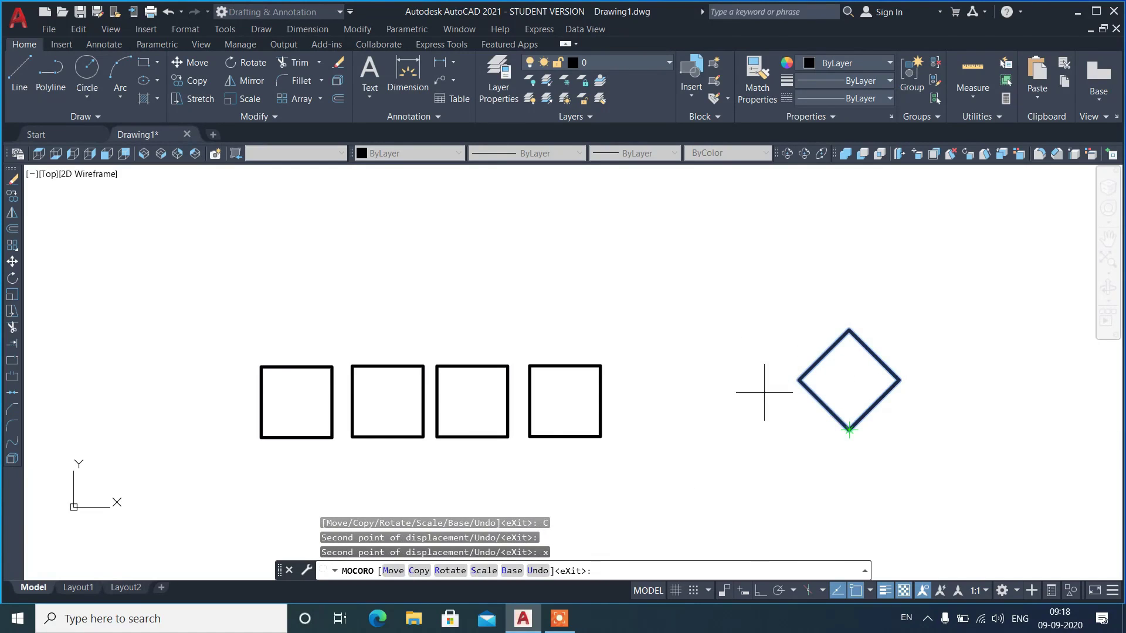
{"action": "left_click", "coordinate": [485, 572]}
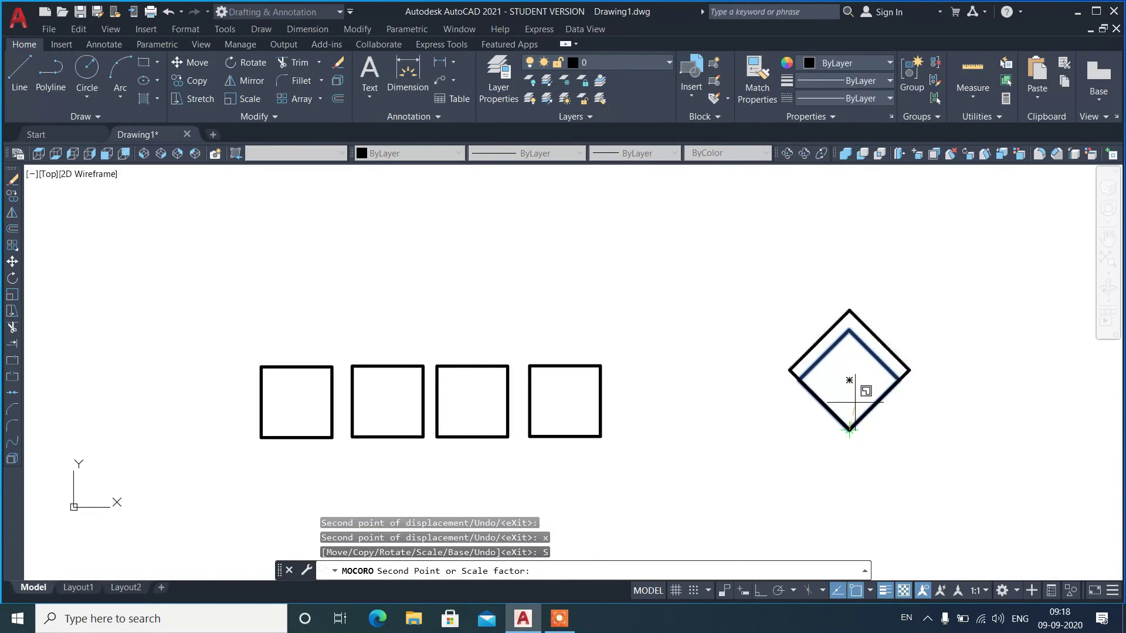
{"action": "type", "text": "2"}
{"action": "key", "text": "Return"}
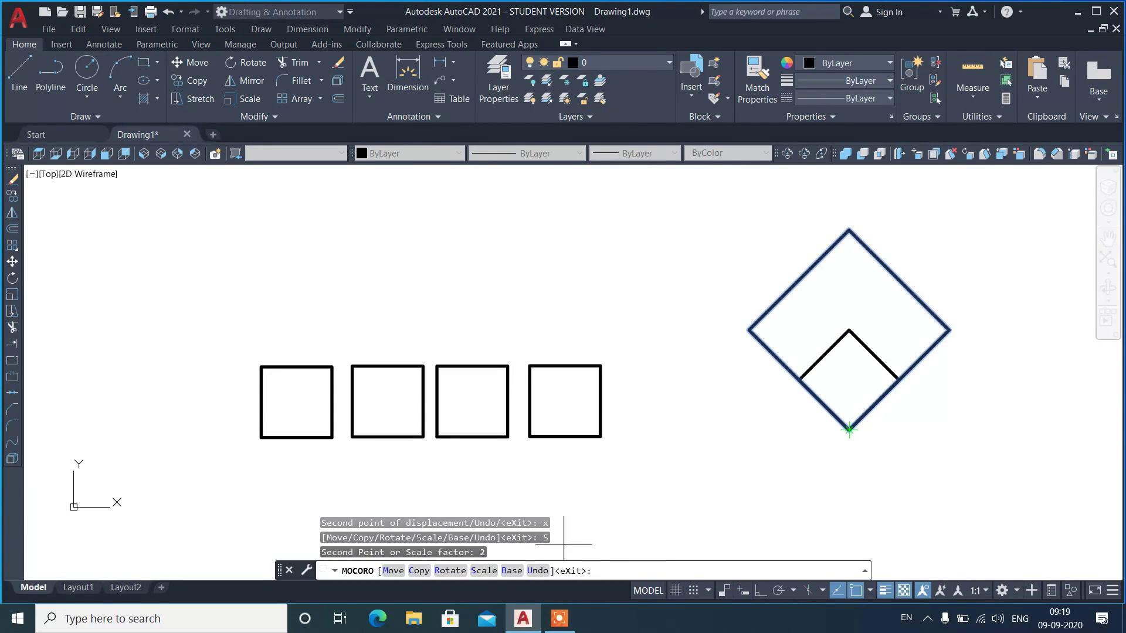
- Change the MOCORO base point to the large diamond's left corner and place a copy level with it to the right
{"action": "left_click", "coordinate": [512, 571]}
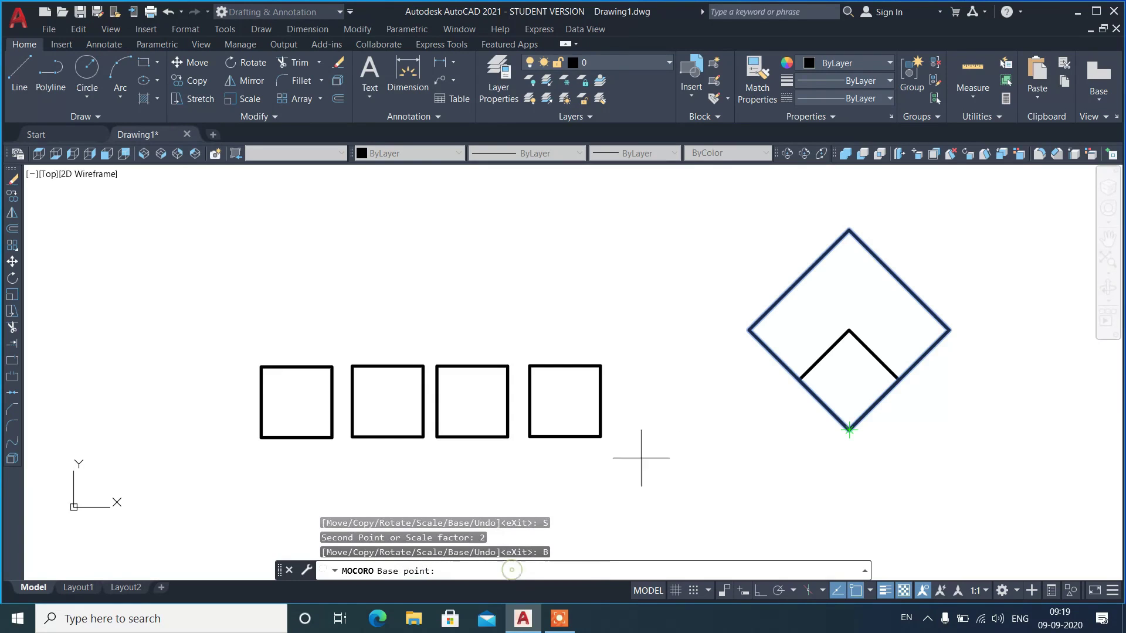
{"action": "left_click", "coordinate": [749, 329]}
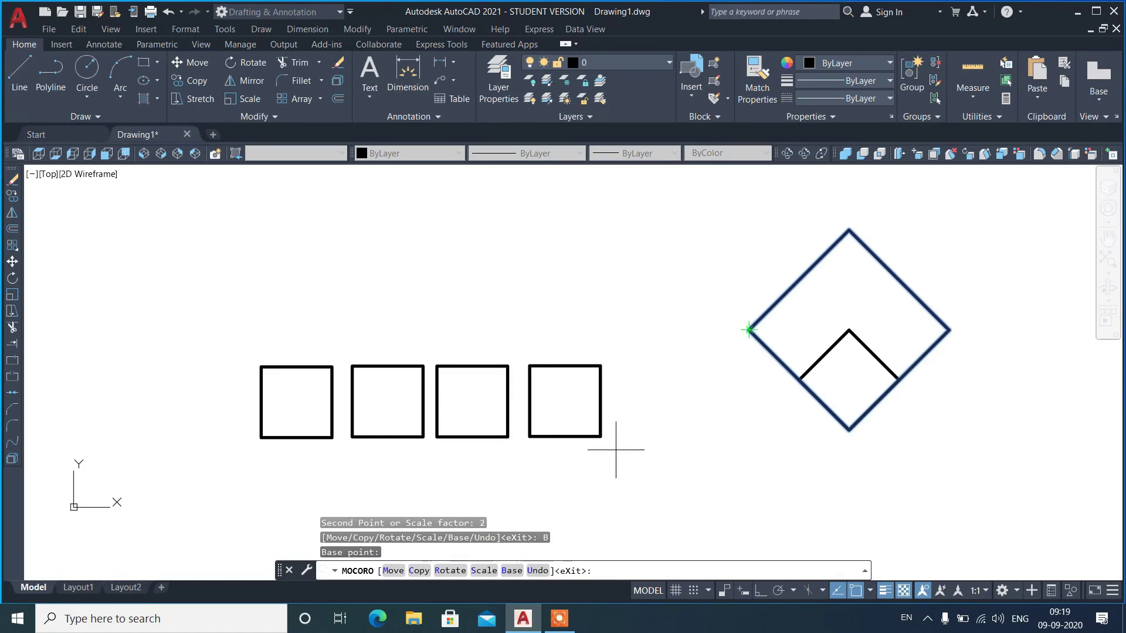
{"action": "left_click", "coordinate": [418, 571]}
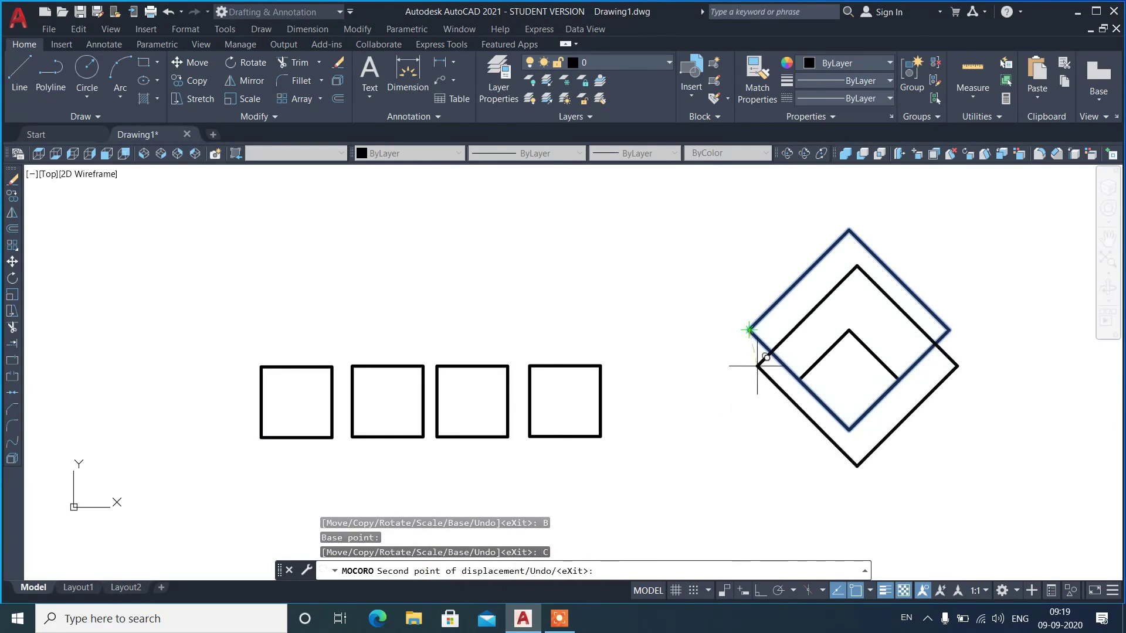
{"action": "scroll", "coordinate": [534, 330], "scroll_direction": "down", "scroll_amount": 1}
{"action": "middle_click_drag", "start_coordinate": [512, 318], "coordinate": [235, 332]}
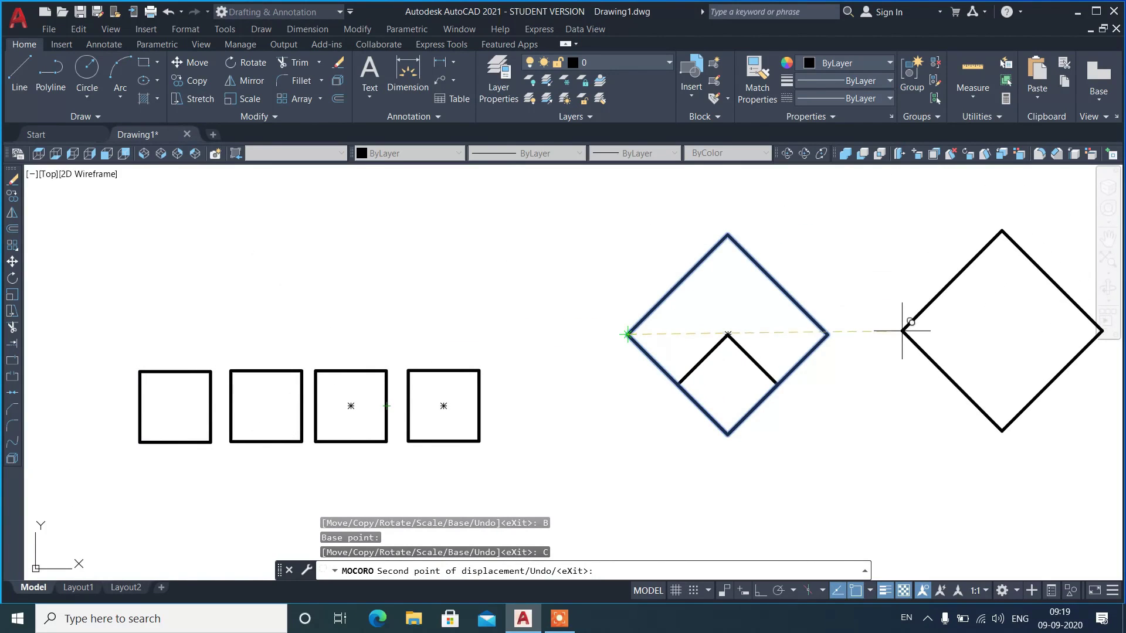
{"action": "left_click", "coordinate": [902, 335]}
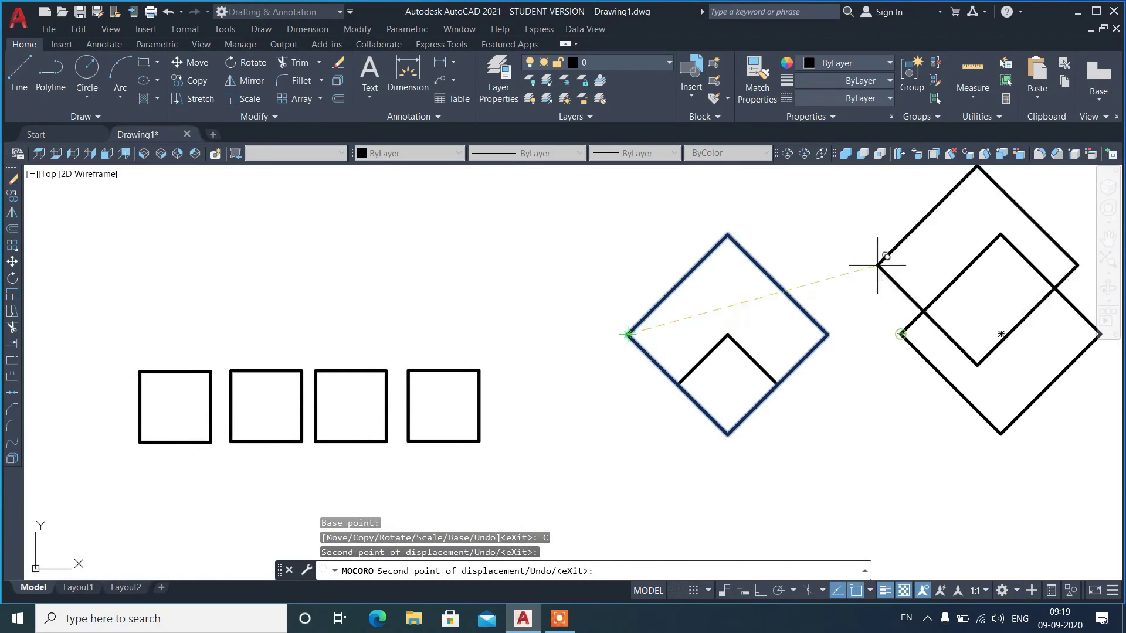
{"action": "type", "text": "x"}
{"action": "key", "text": "Return"}
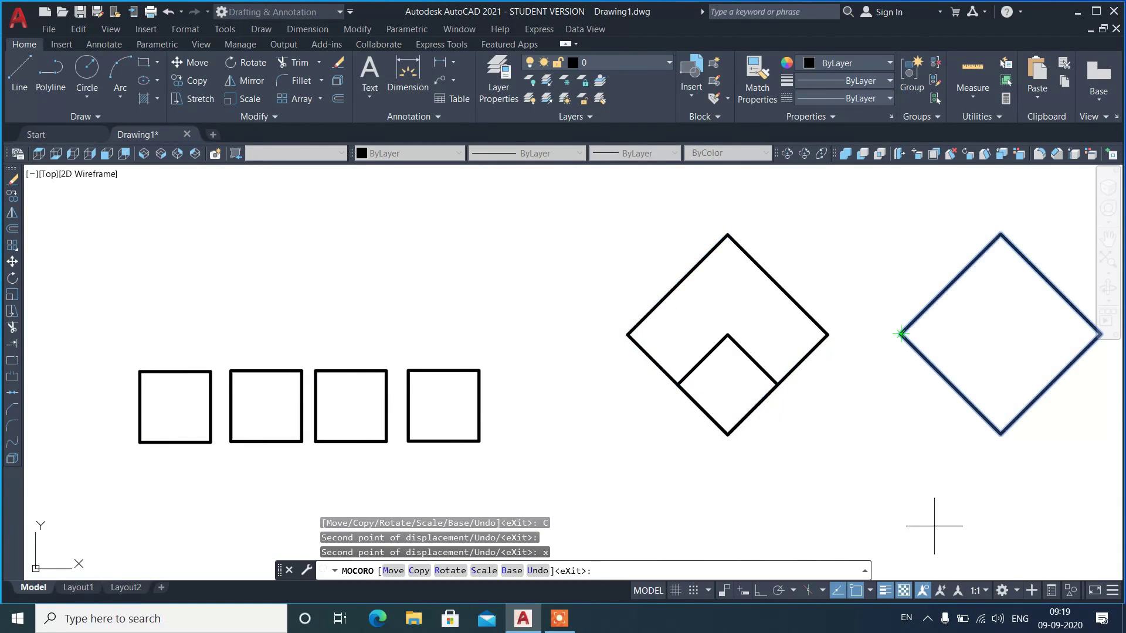
- Change the base point to the copied diamond's center, copy the diamond in place, and scale the selected one by 0.5
{"action": "left_click", "coordinate": [512, 570]}
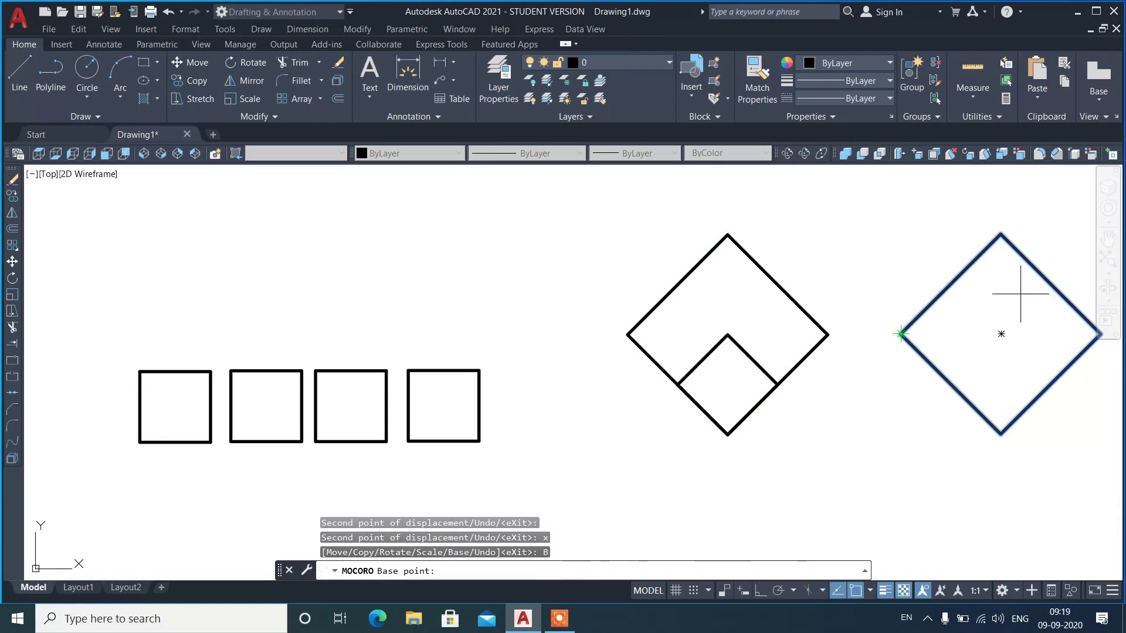
{"action": "left_click", "coordinate": [1001, 333]}
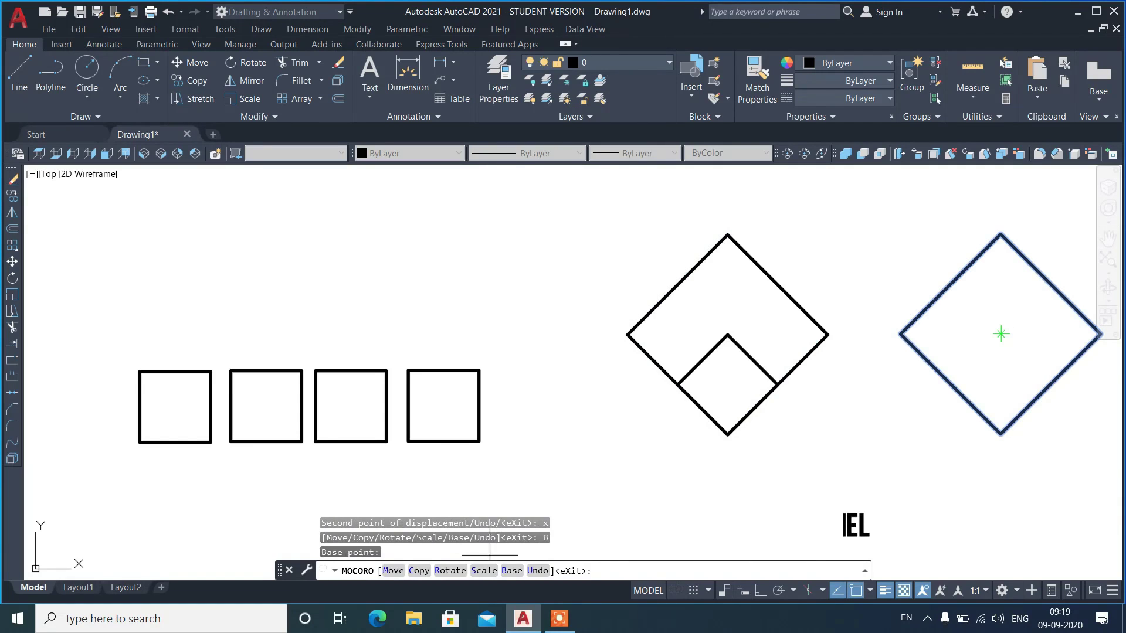
{"action": "left_click", "coordinate": [418, 570]}
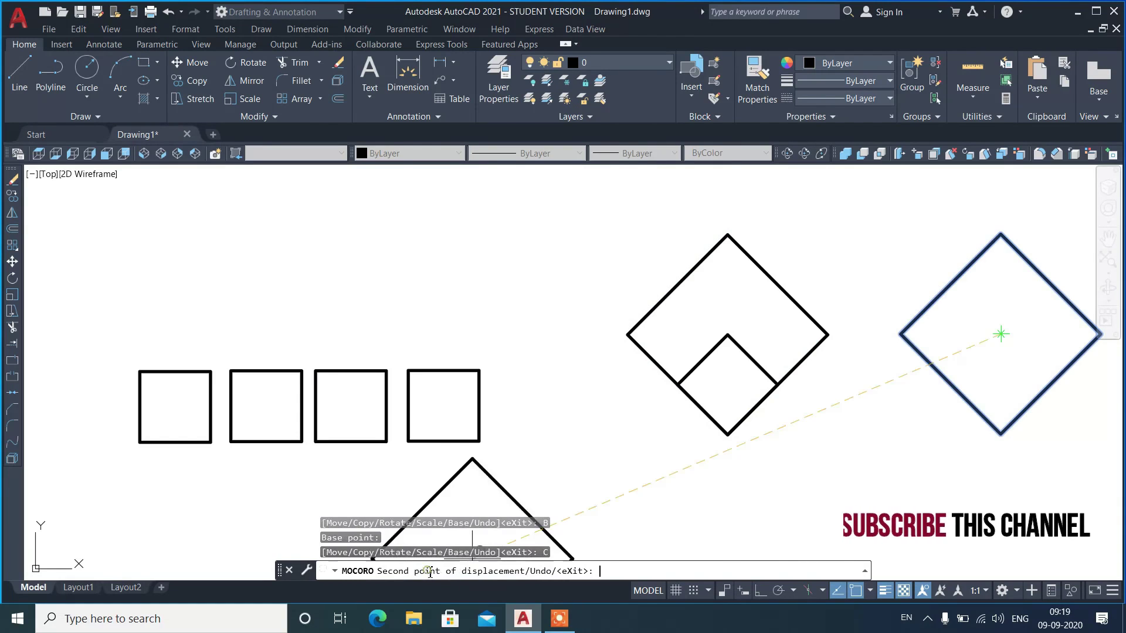
{"action": "left_click", "coordinate": [1001, 333]}
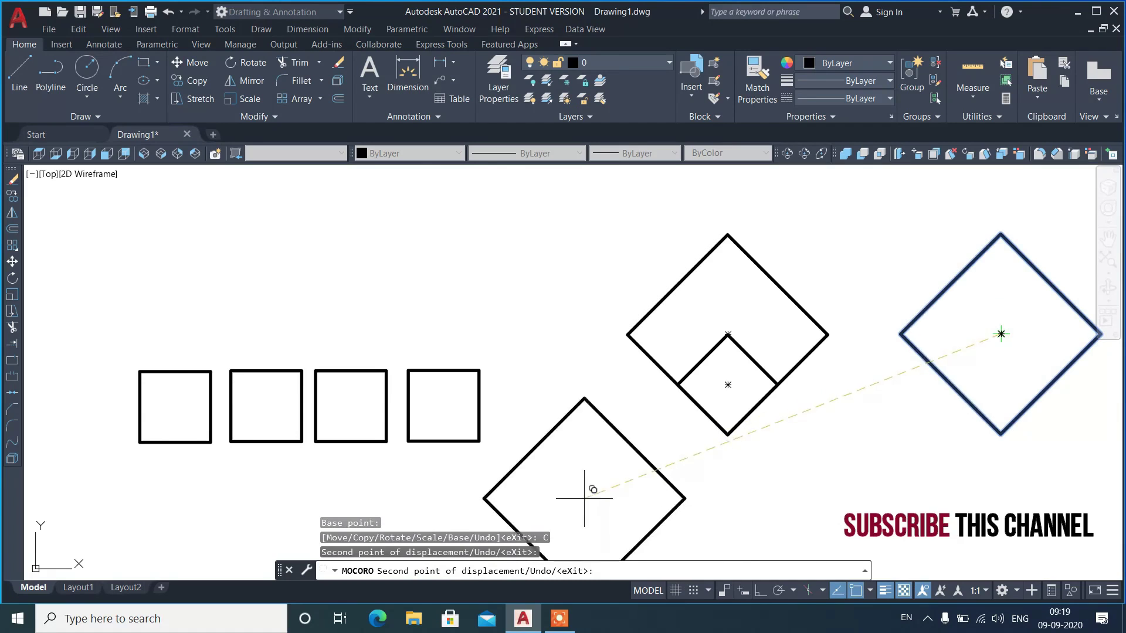
{"action": "type", "text": "x"}
{"action": "key", "text": "Return"}
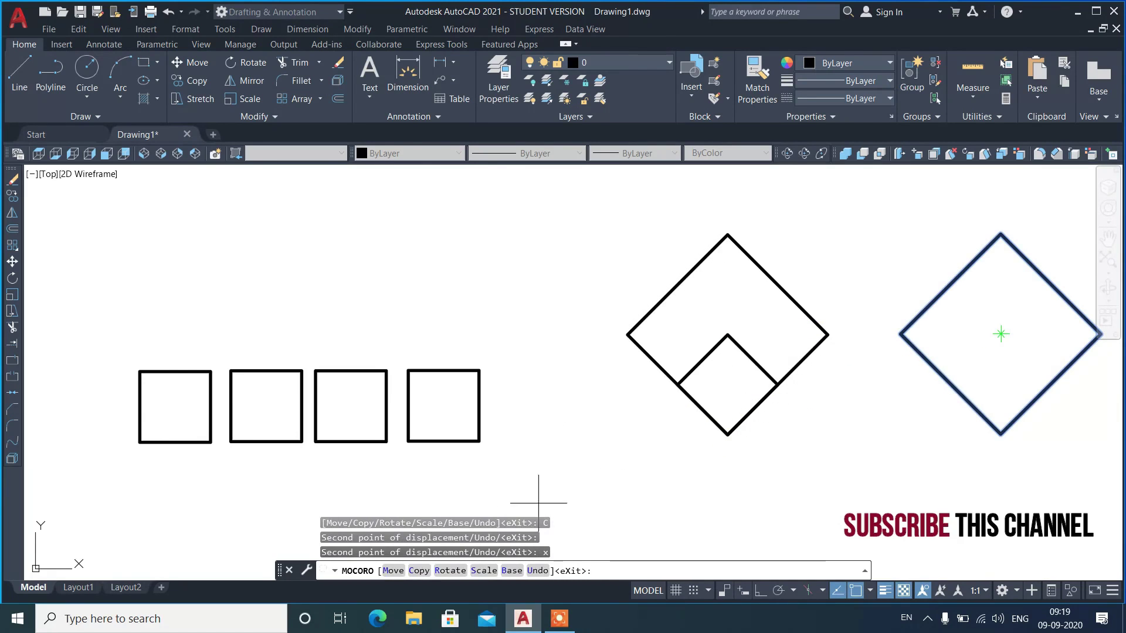
{"action": "left_click", "coordinate": [484, 570]}
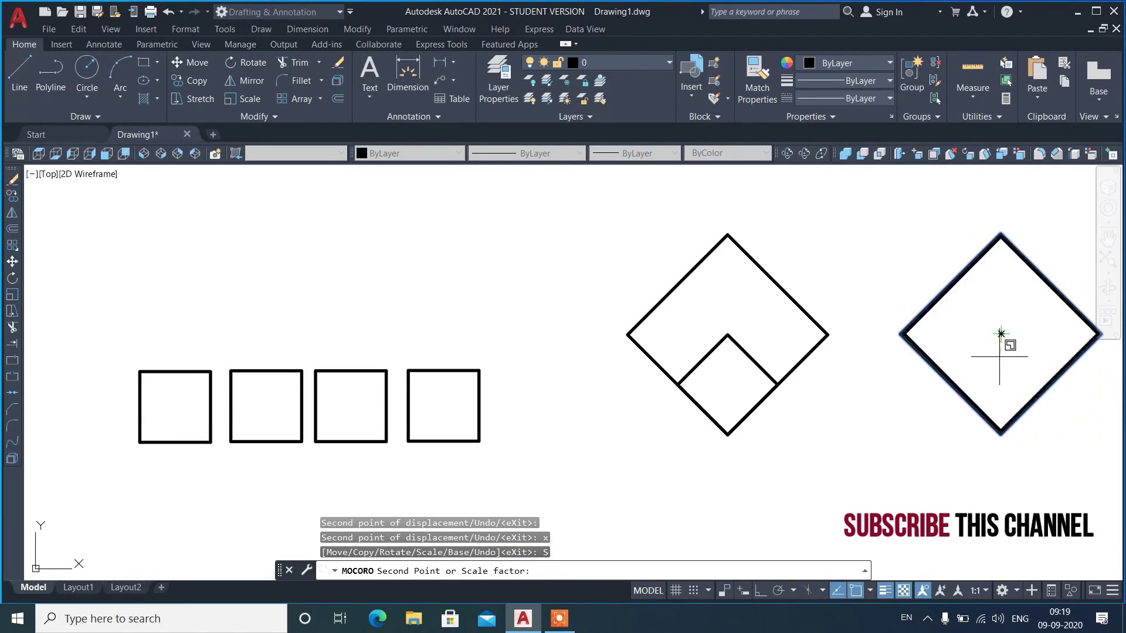
{"action": "type", "text": "0.5"}
{"action": "key", "text": "Return"}
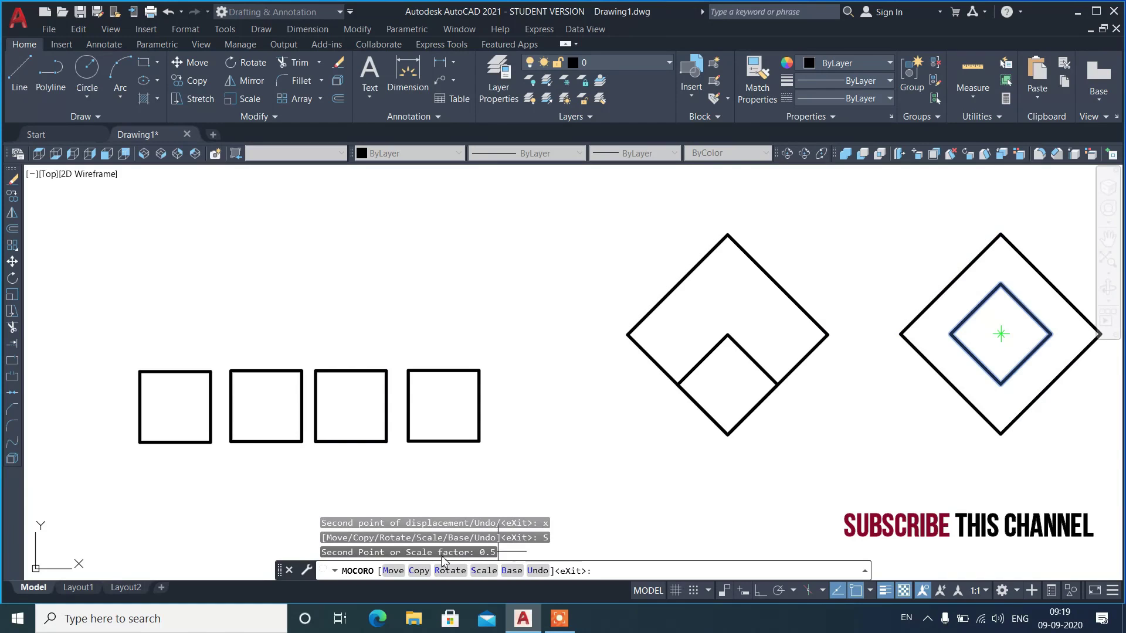
- Copy the small inner diamond in place about its center and scale the selected one by a factor of 4
{"action": "left_click", "coordinate": [419, 571]}
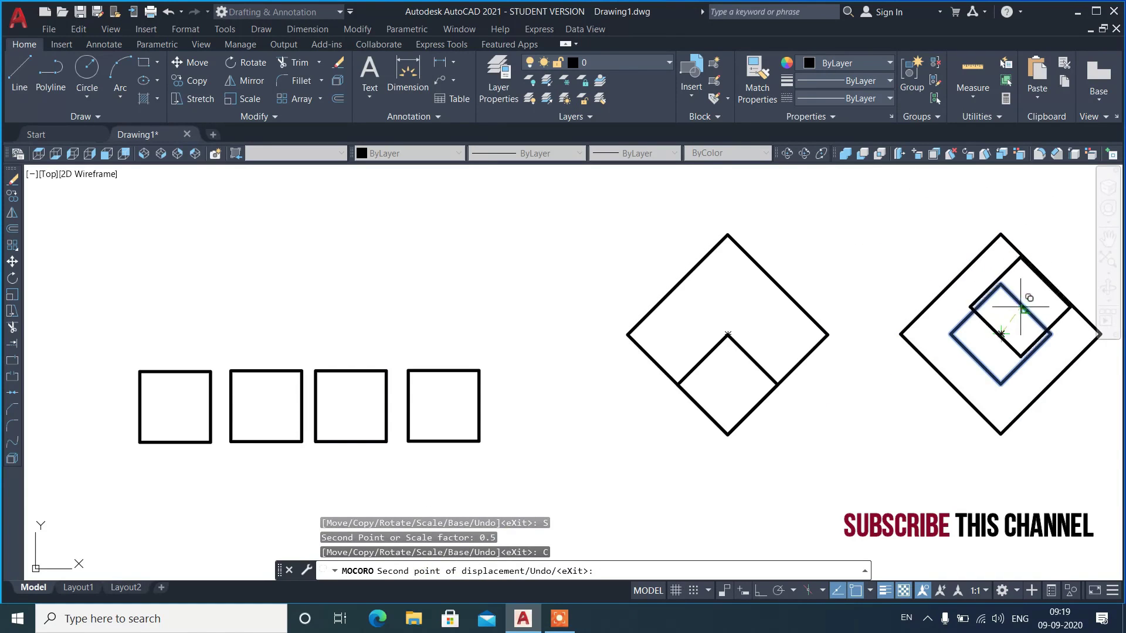
{"action": "left_click", "coordinate": [950, 351]}
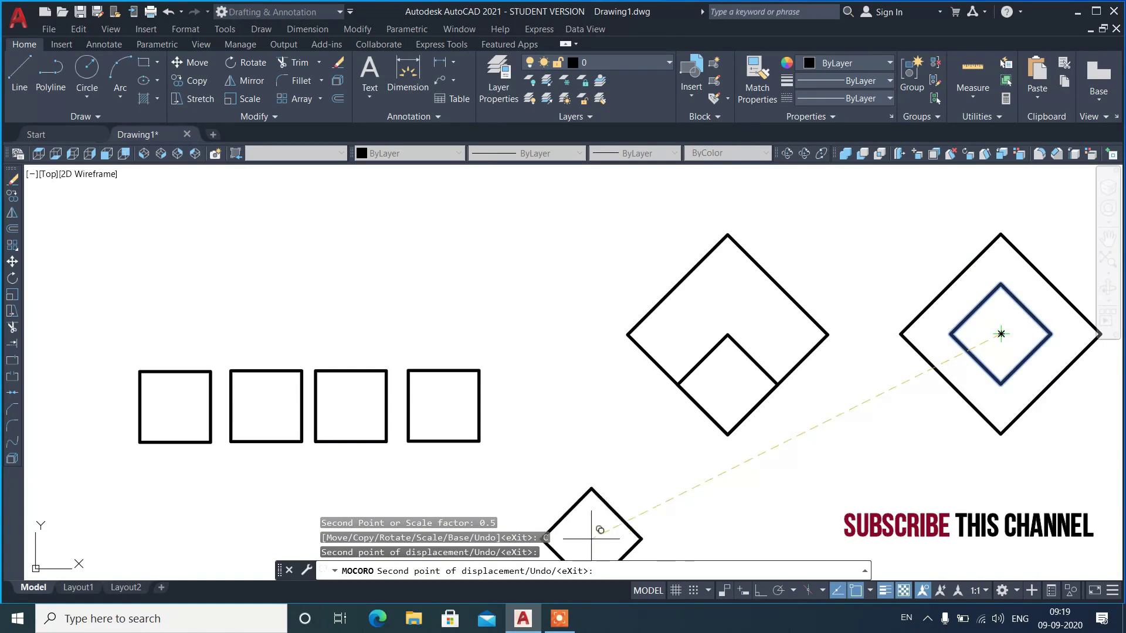
{"action": "type", "text": "x"}
{"action": "key", "text": "Return"}
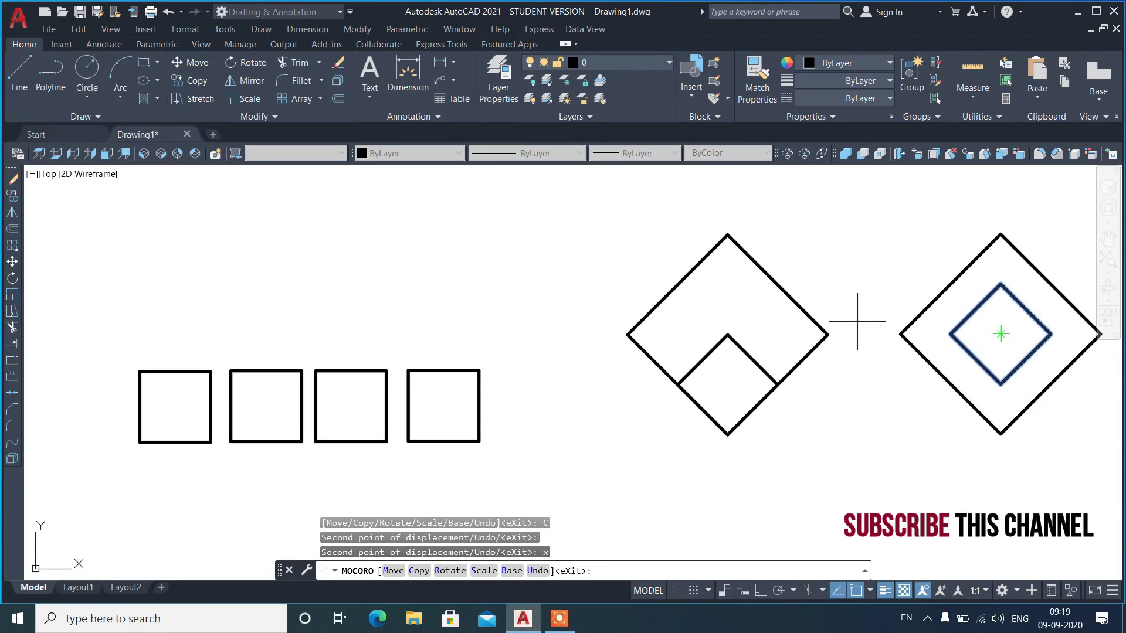
{"action": "type", "text": "s"}
{"action": "key", "text": "Return"}
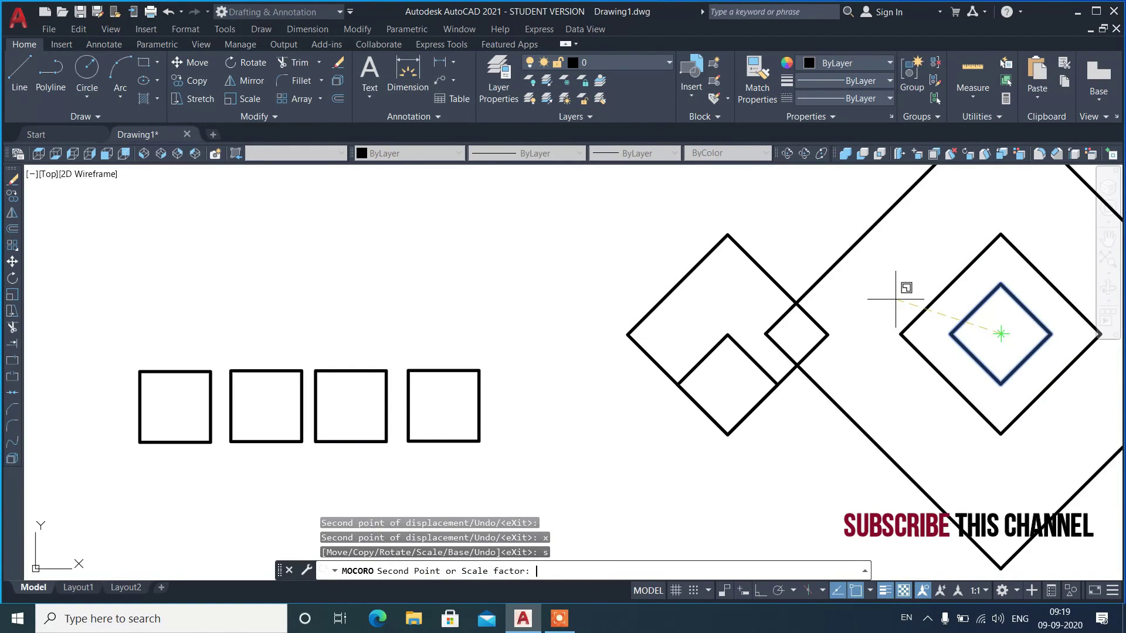
{"action": "type", "text": "4"}
{"action": "key", "text": "Return"}
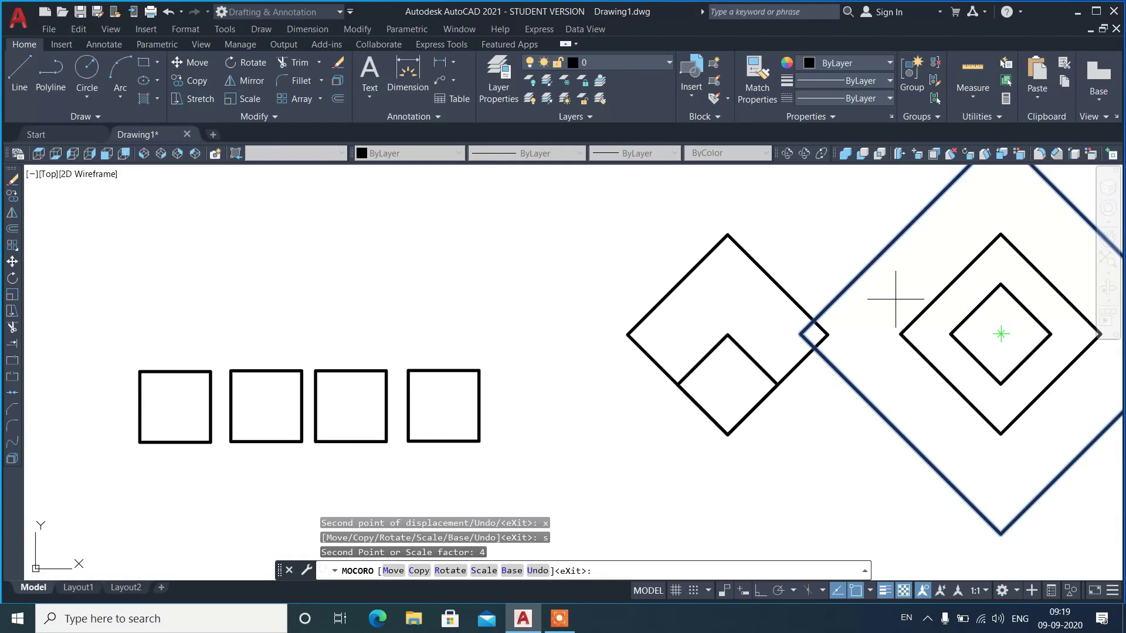
- Rotate the selected outermost diamond by 45 degrees about its center and exit MOCORO
{"action": "left_click", "coordinate": [449, 571]}
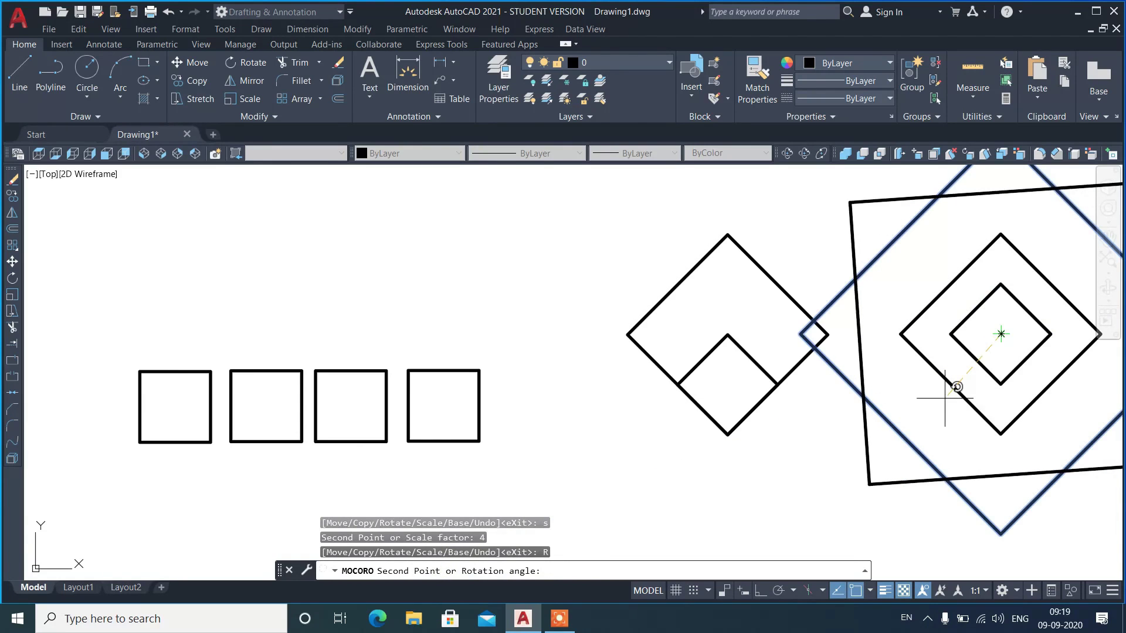
{"action": "key", "text": "Return"}
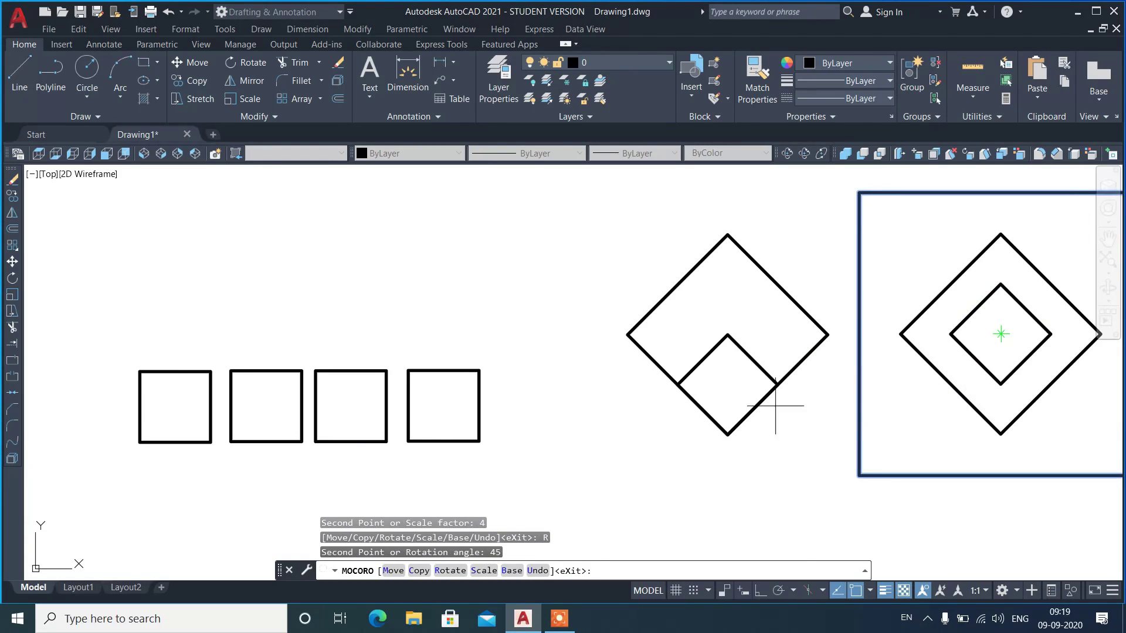
{"action": "scroll", "coordinate": [570, 395], "scroll_direction": "down", "scroll_amount": 1}
{"action": "middle_click_drag", "start_coordinate": [615, 390], "coordinate": [552, 405]}
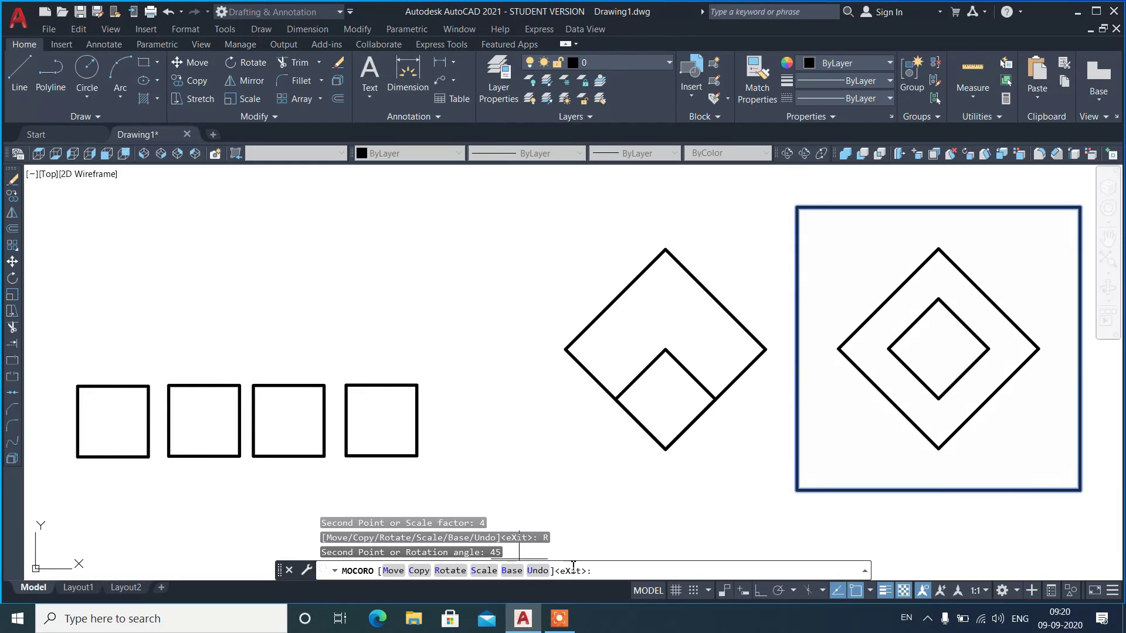
{"action": "key", "text": "Return"}
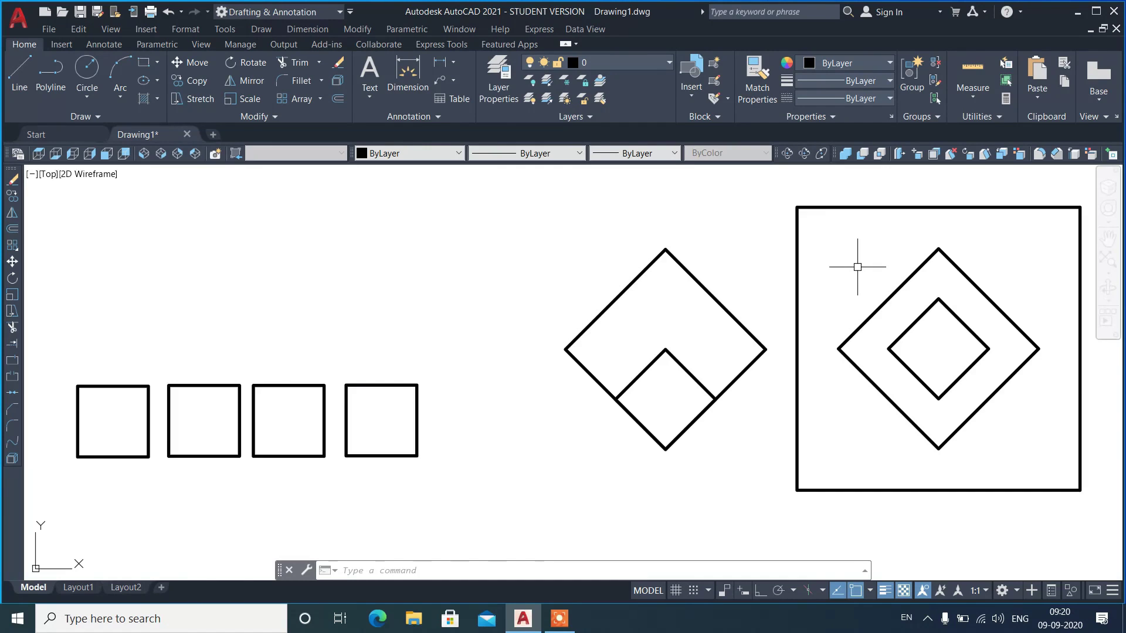
- Erase all the squares and diamonds from the drawing
{"action": "left_click", "coordinate": [1053, 522]}
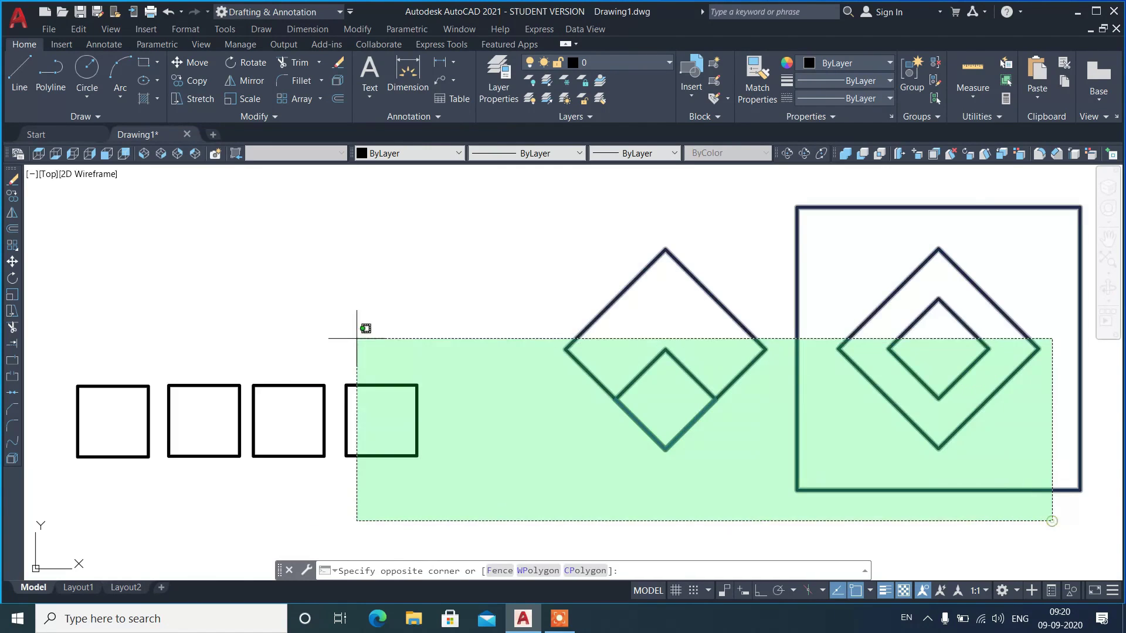
{"action": "left_click", "coordinate": [144, 267]}
{"action": "key", "text": "Delete"}
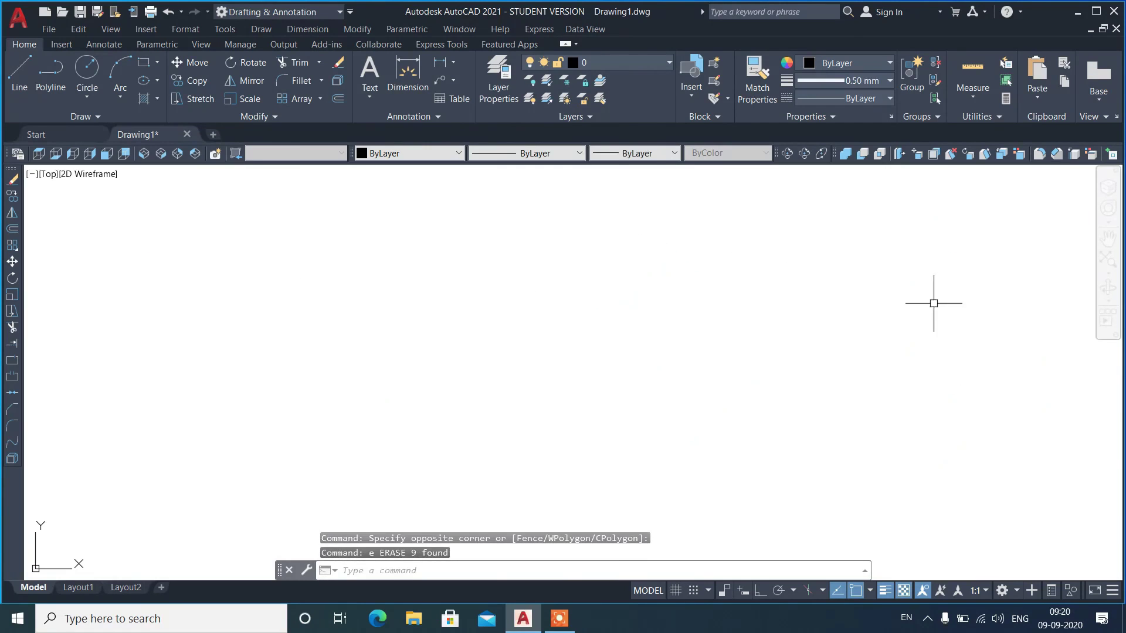
- Draw a circle near the middle of the empty drawing area
{"action": "type", "text": "c"}
{"action": "key", "text": "Return"}
{"action": "left_click", "coordinate": [446, 383]}
{"action": "left_click", "coordinate": [535, 381]}
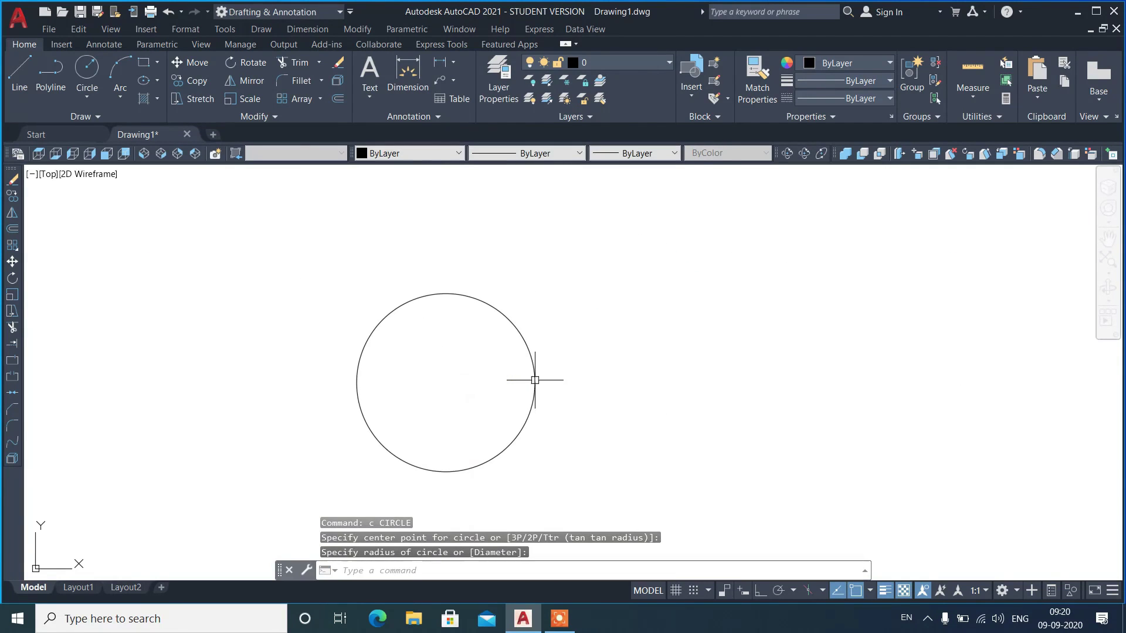
- Draw a small 4-sided circumscribed polygon as a diamond centered on the circle's right quadrant
{"action": "type", "text": "pol"}
{"action": "key", "text": "Return"}
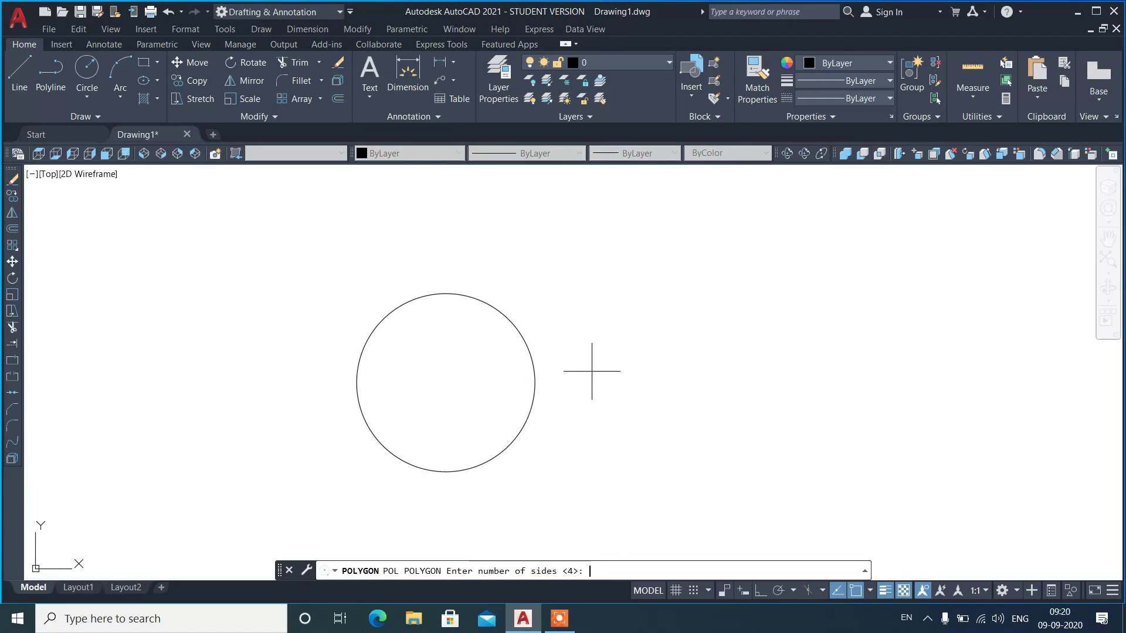
{"action": "type", "text": "4"}
{"action": "key", "text": "Return"}
{"action": "left_click", "coordinate": [534, 383]}
{"action": "type", "text": "c"}
{"action": "key", "text": "Return"}
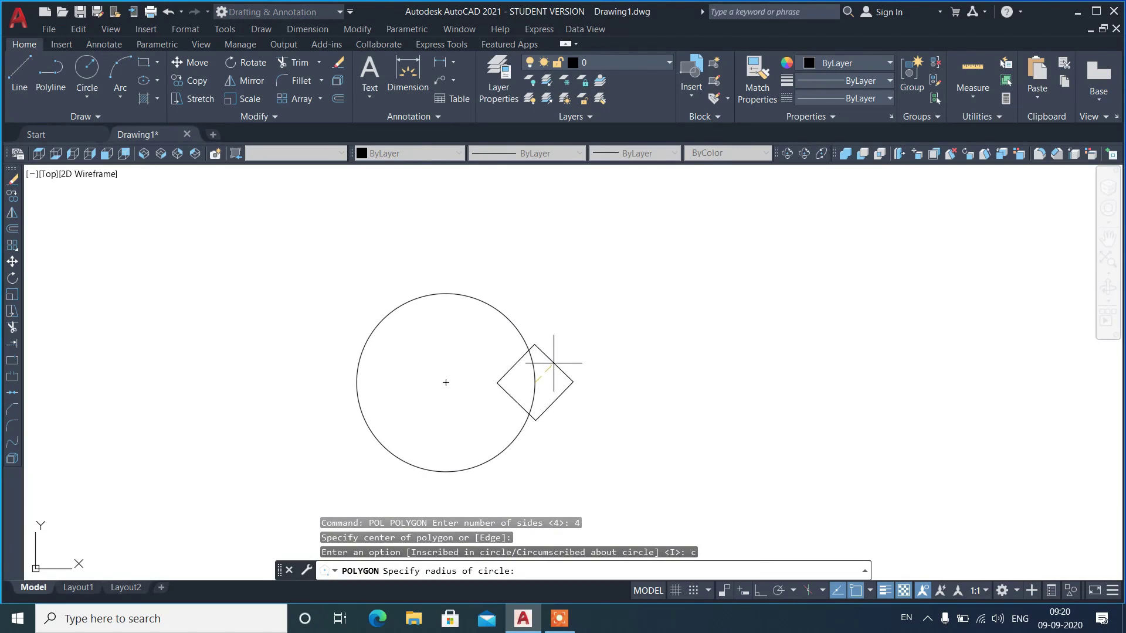
{"action": "left_click", "coordinate": [553, 364]}
- Move the small diamond to the right so it sits just outside the circle
{"action": "left_click", "coordinate": [566, 382]}
{"action": "type", "text": "m"}
{"action": "key", "text": "Return"}
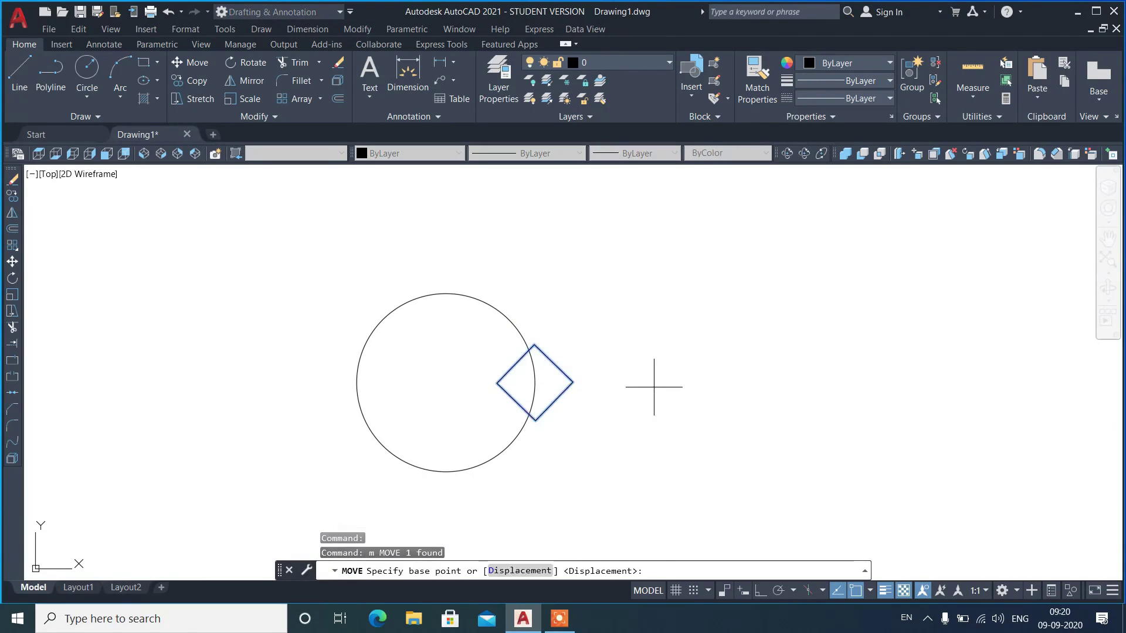
{"action": "left_click", "coordinate": [667, 388]}
{"action": "left_click", "coordinate": [720, 386]}
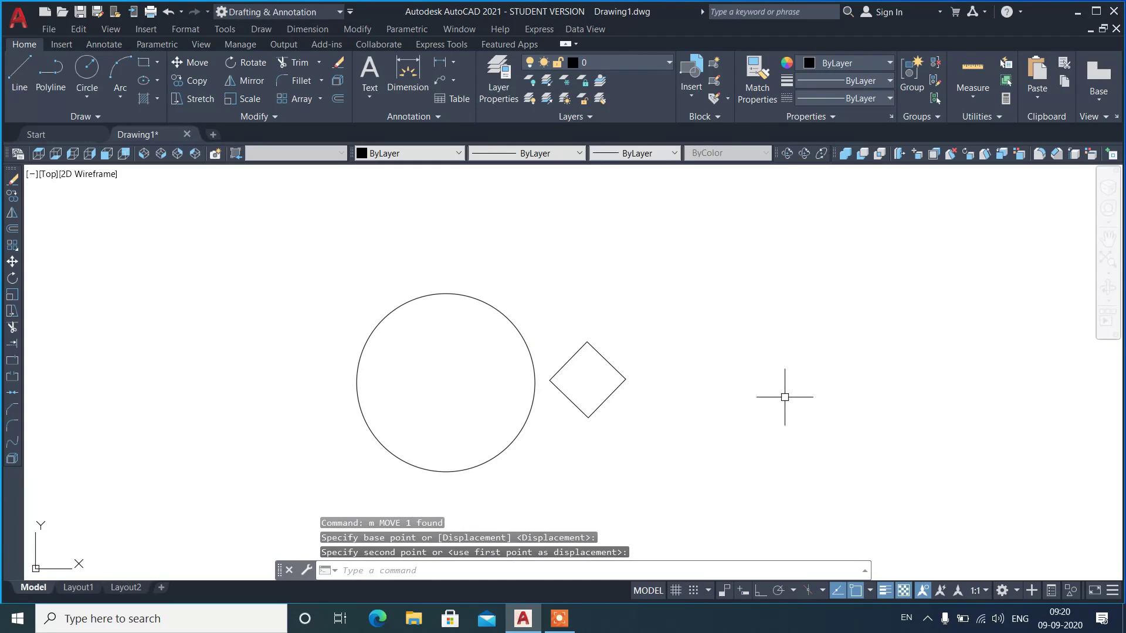
- Start MOCORO on the small diamond with the circle's center as base point
{"action": "type", "text": "oc"}
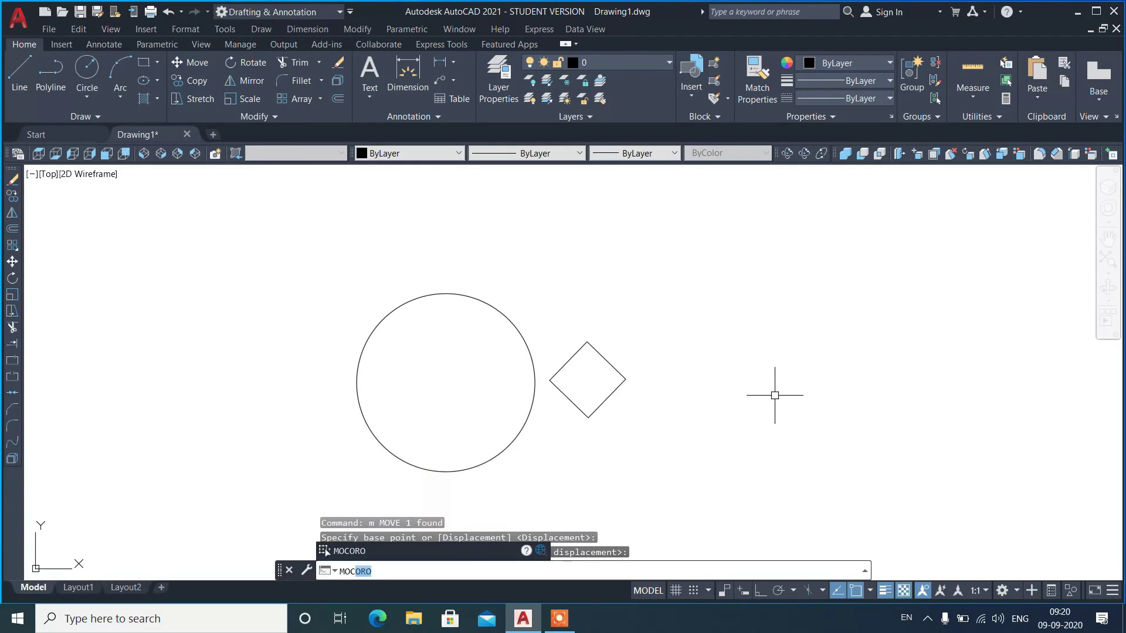
{"action": "type", "text": "oro"}
{"action": "key", "text": "Return"}
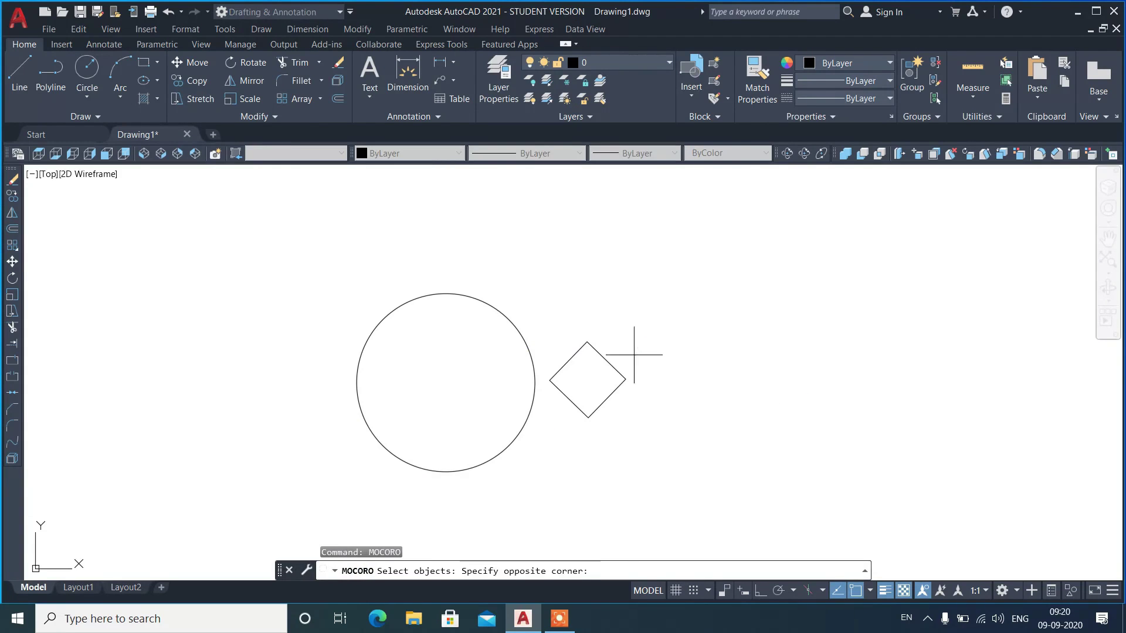
{"action": "left_click", "coordinate": [646, 359]}
{"action": "left_click", "coordinate": [603, 403]}
{"action": "key", "text": "Return"}
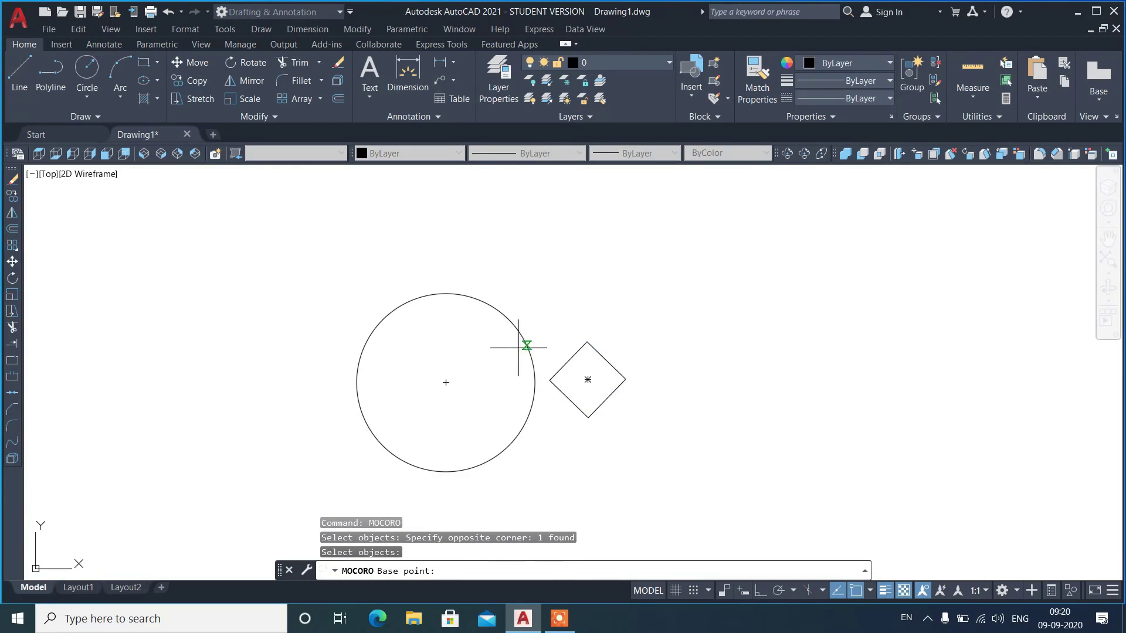
{"action": "left_click", "coordinate": [446, 383]}
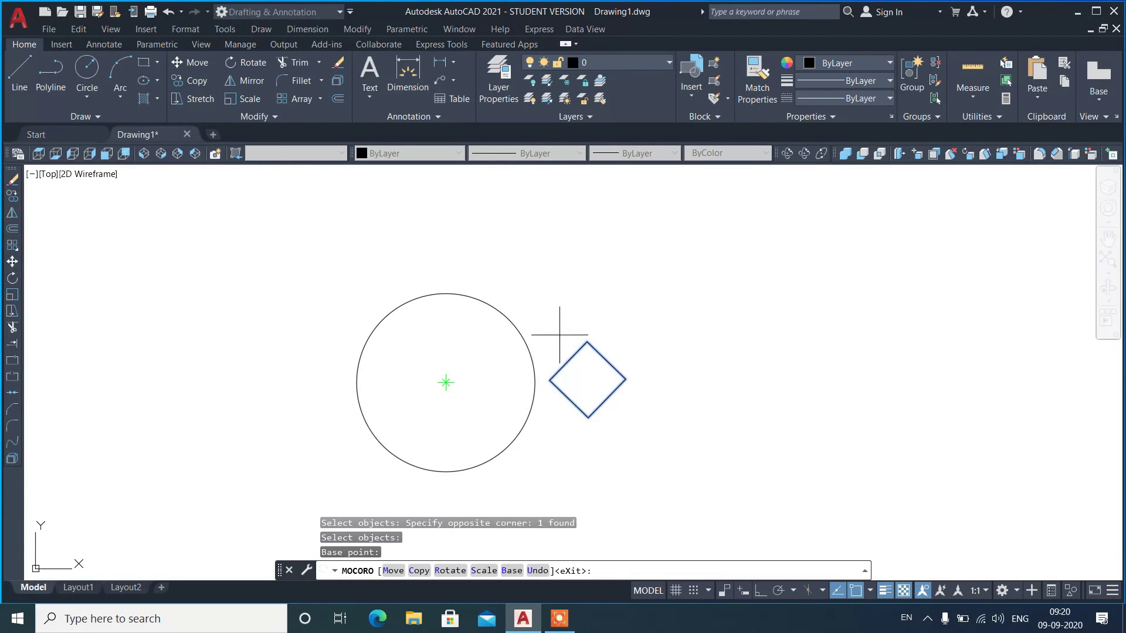
- Copy the small diamond in place and rotate the selected one by 180 degrees about the circle's center
{"action": "left_click", "coordinate": [419, 570]}
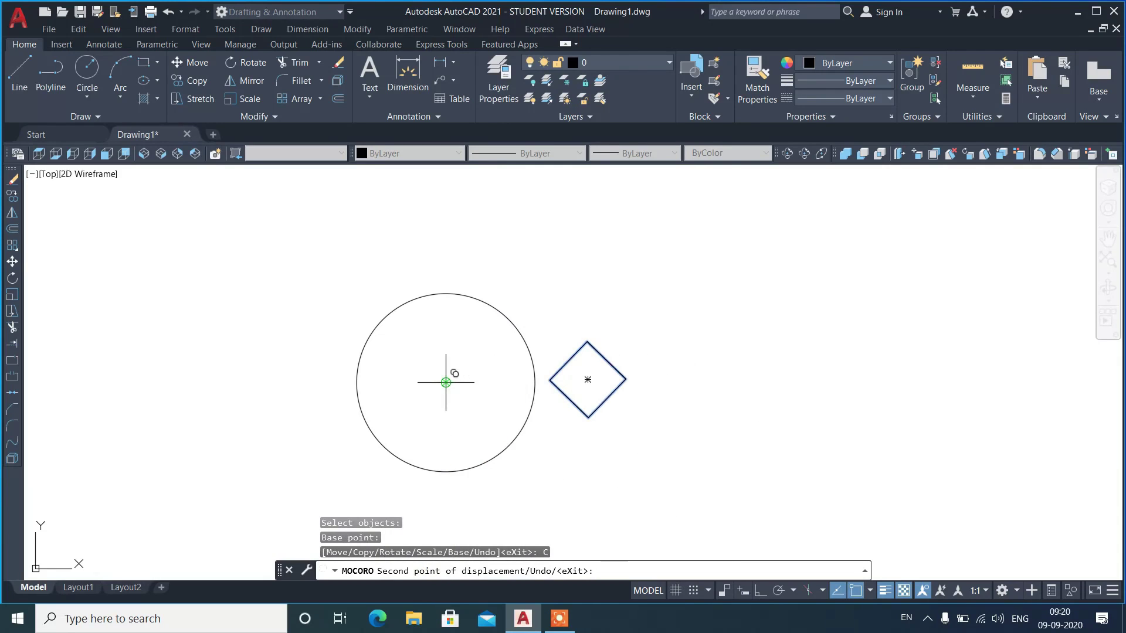
{"action": "left_click", "coordinate": [446, 382]}
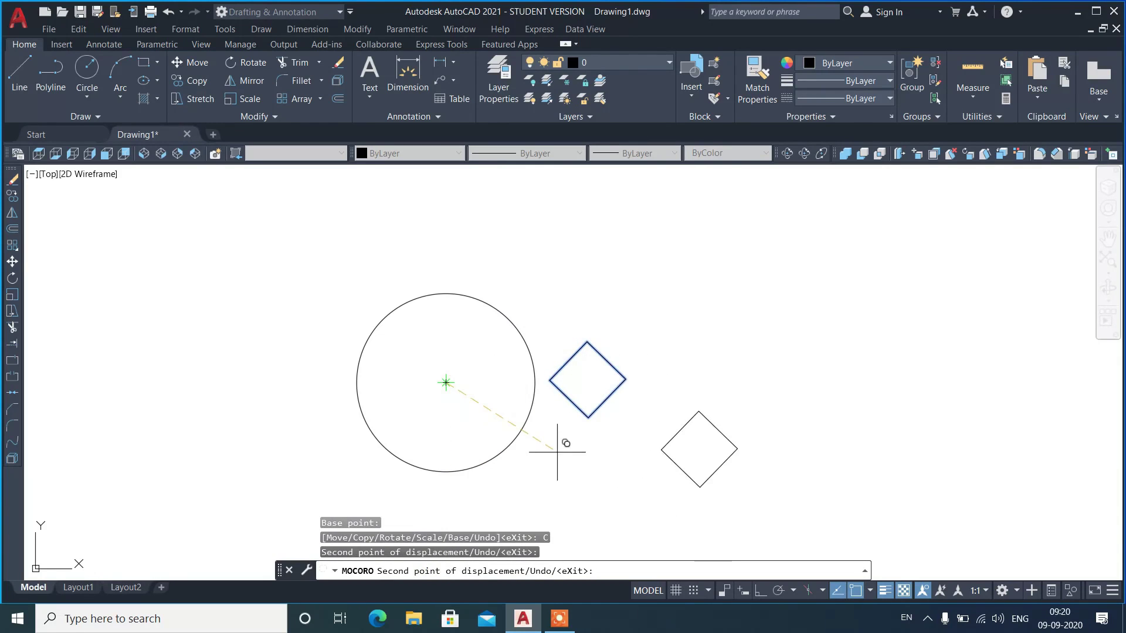
{"action": "type", "text": "x"}
{"action": "key", "text": "Return"}
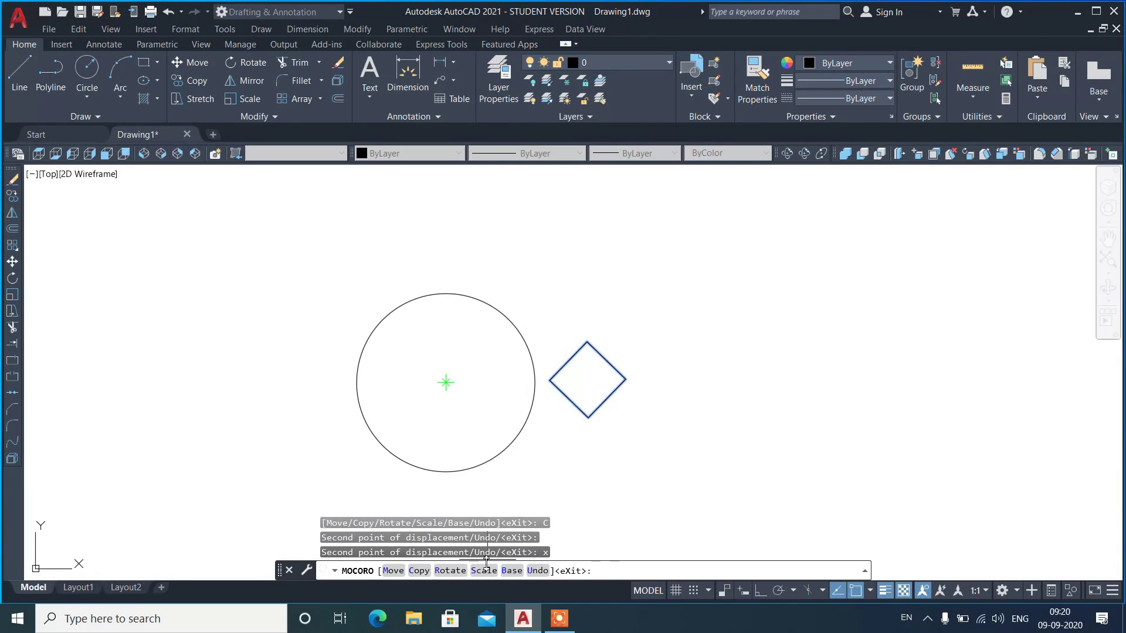
{"action": "left_click", "coordinate": [450, 571]}
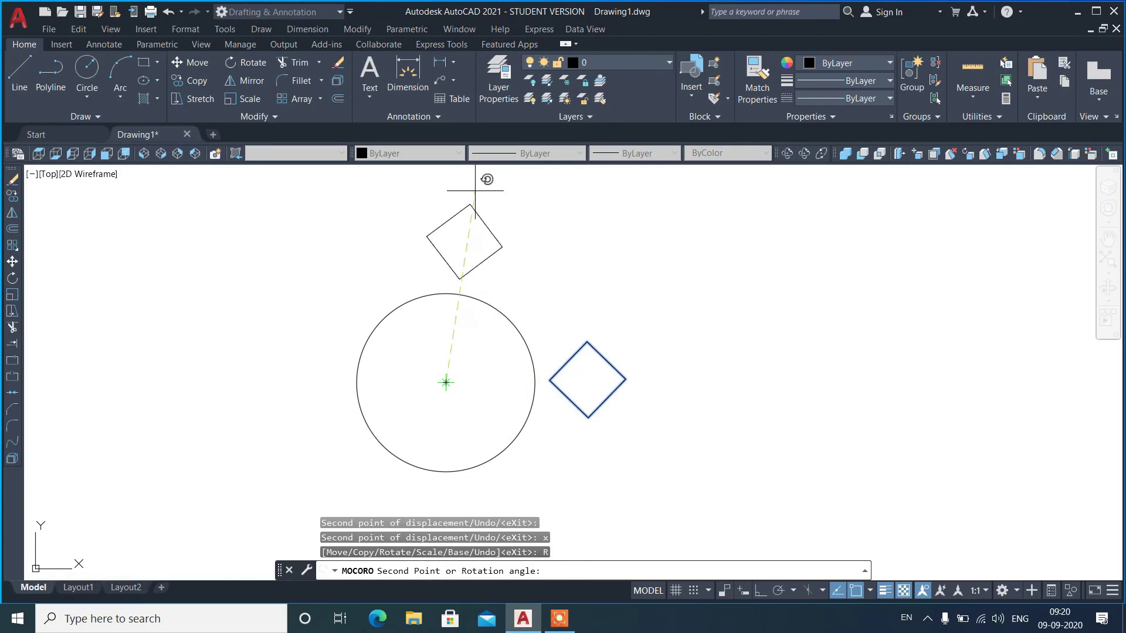
{"action": "type", "text": "18"}
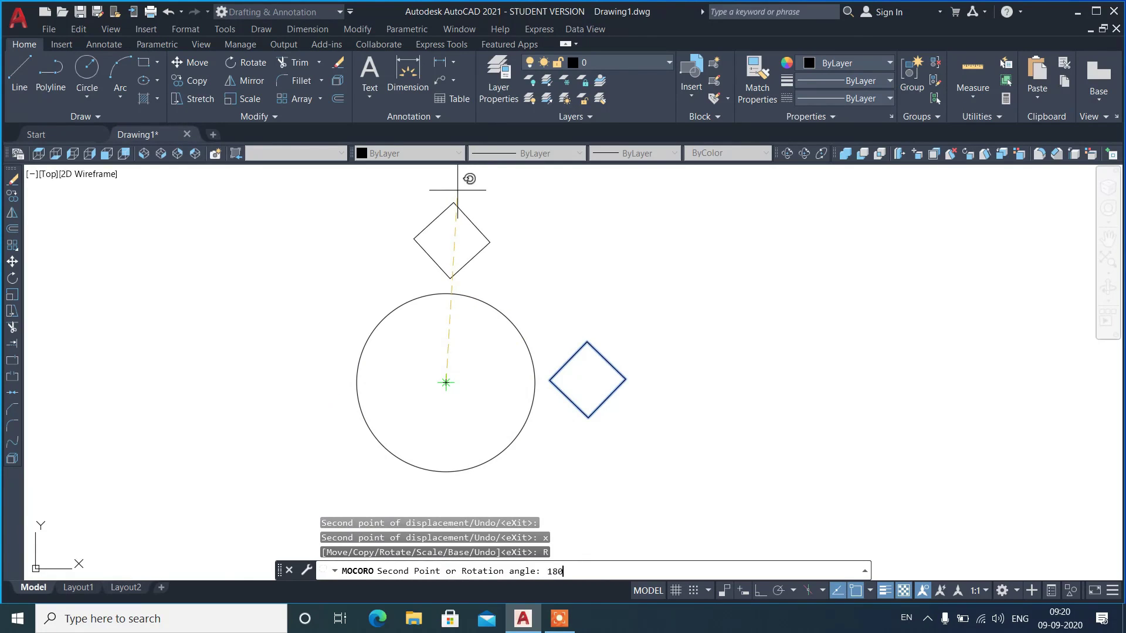
{"action": "type", "text": "0"}
{"action": "key", "text": "Return"}
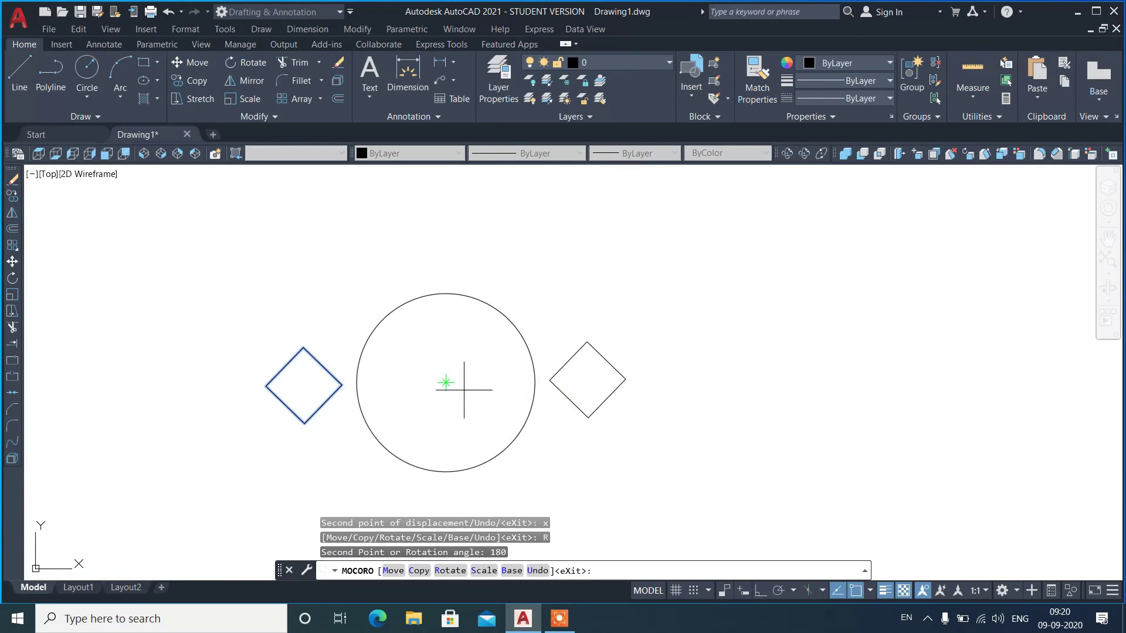
- Change the MOCORO base point to the left diamond's center and scale that diamond by 1.25
{"action": "left_click", "coordinate": [484, 571]}
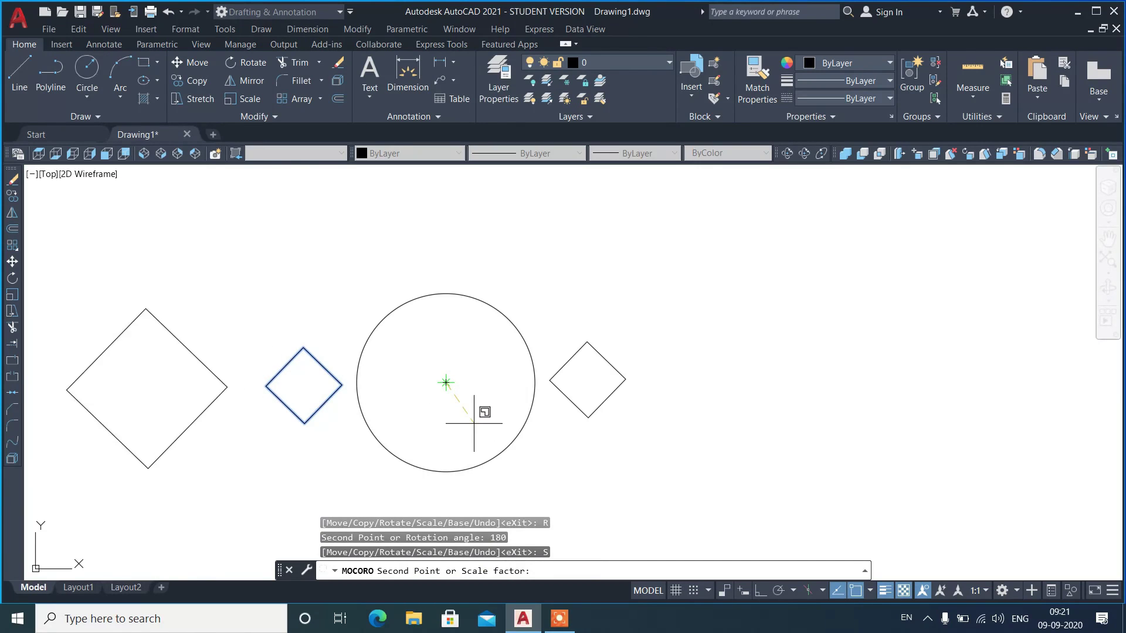
{"action": "key", "text": "Escape"}
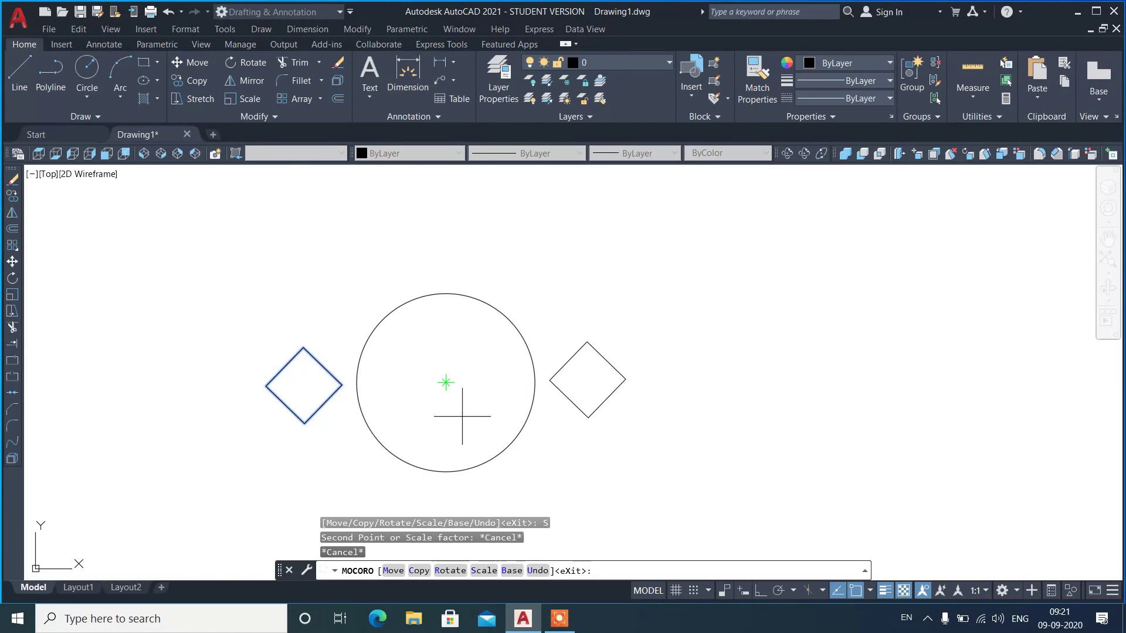
{"action": "left_click", "coordinate": [512, 571]}
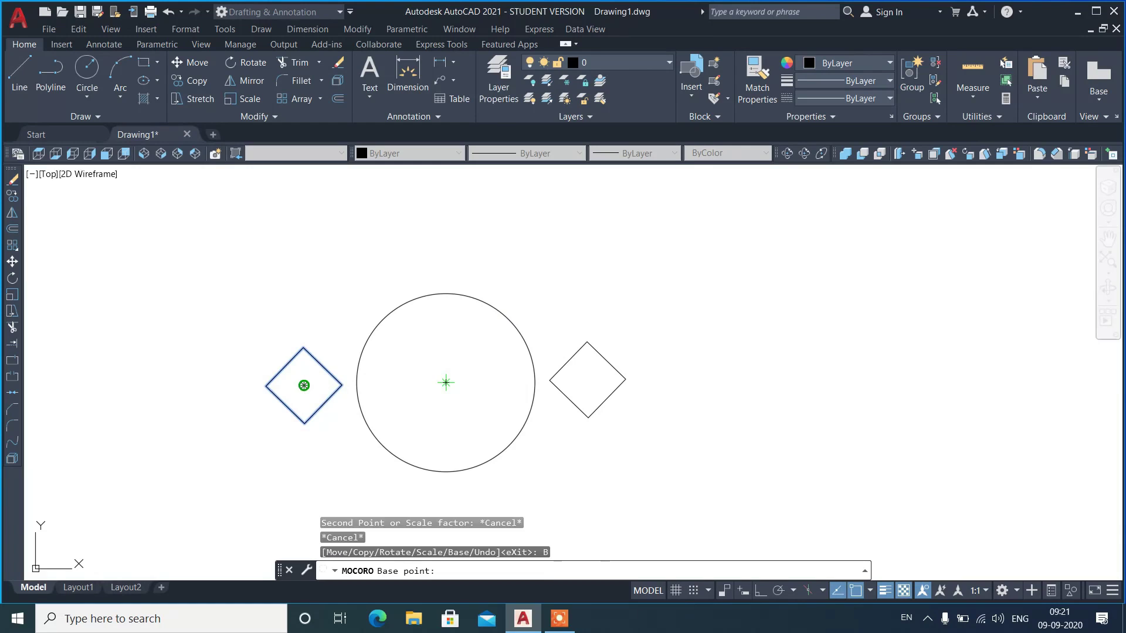
{"action": "left_click", "coordinate": [303, 385]}
{"action": "left_click", "coordinate": [483, 570]}
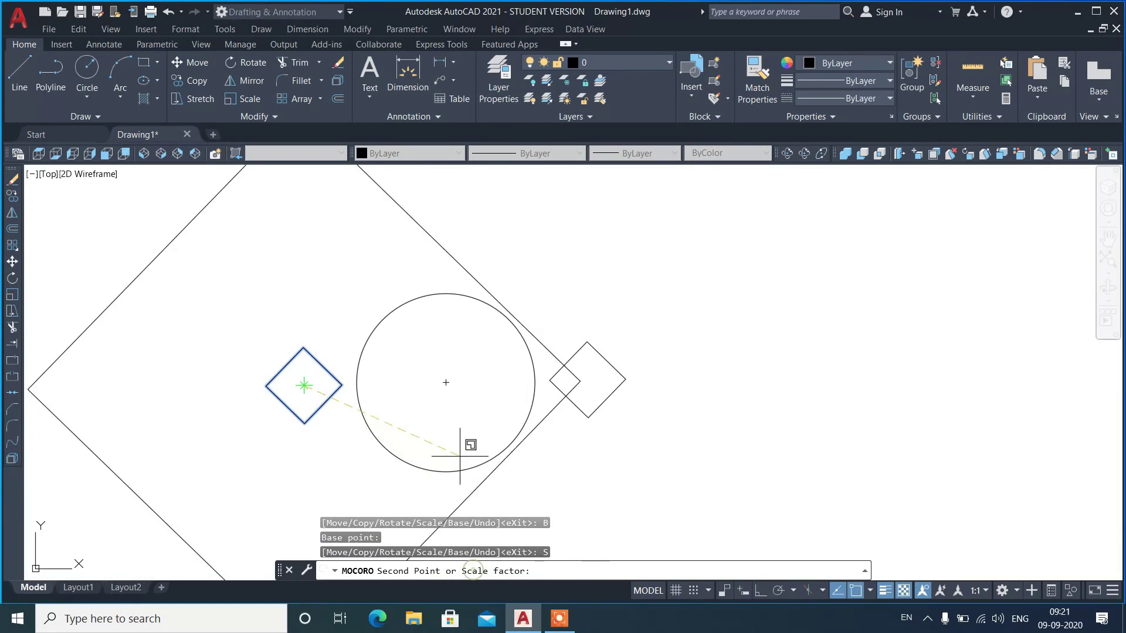
{"action": "type", "text": "1.2"}
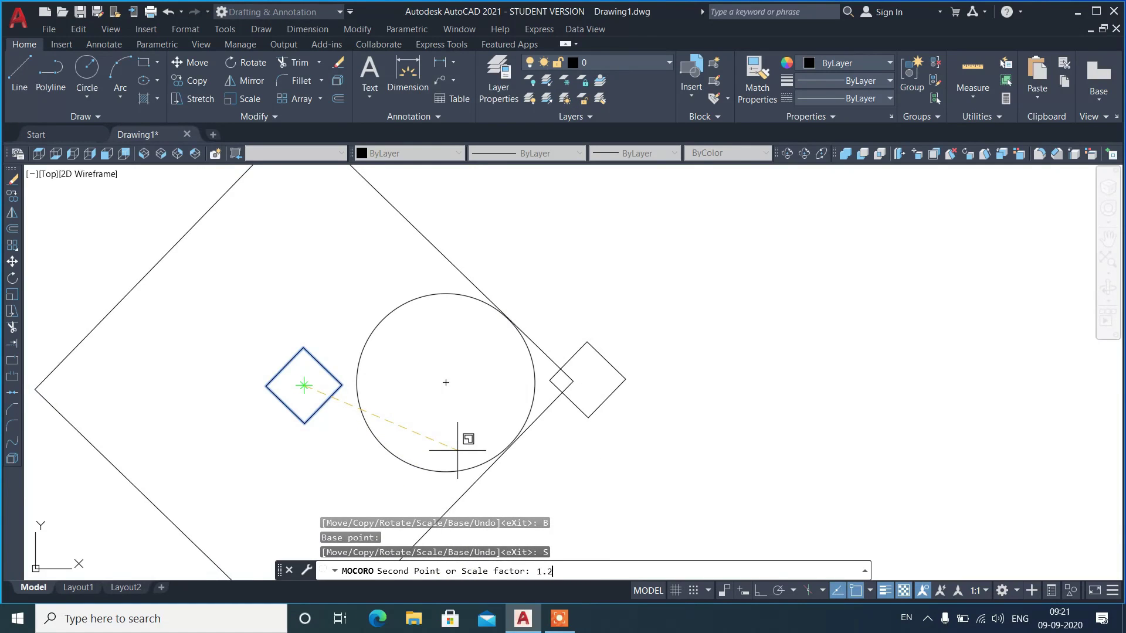
{"action": "type", "text": "5"}
{"action": "key", "text": "Return"}
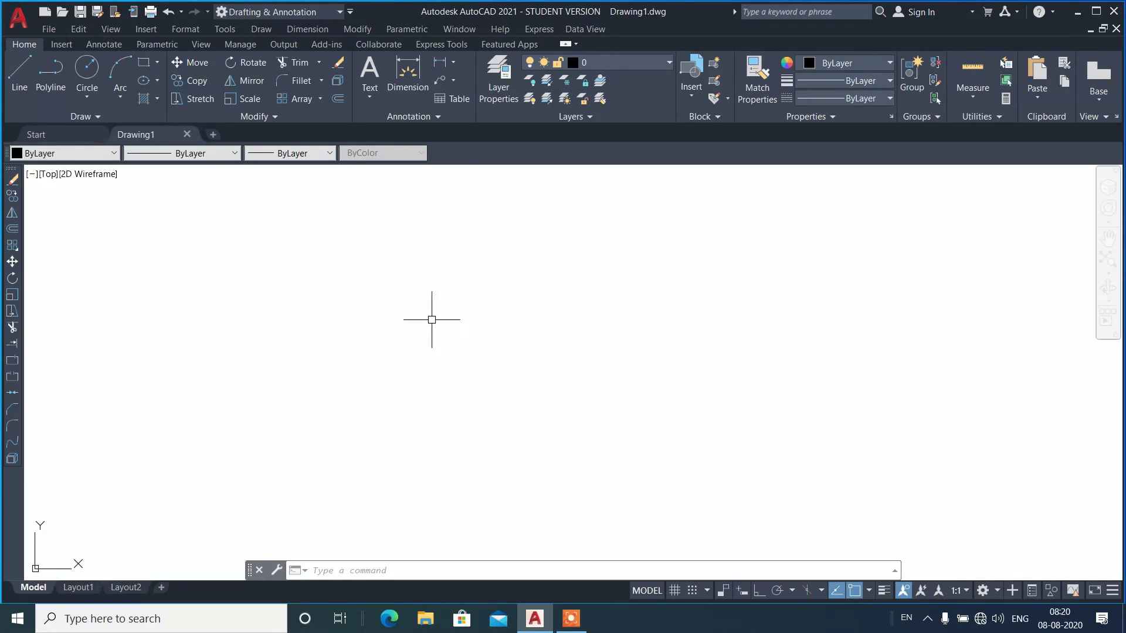
- Draw a circle in the left half of the empty new drawing
{"action": "type", "text": "c"}
{"action": "key", "text": "Return"}
{"action": "left_click", "coordinate": [374, 354]}
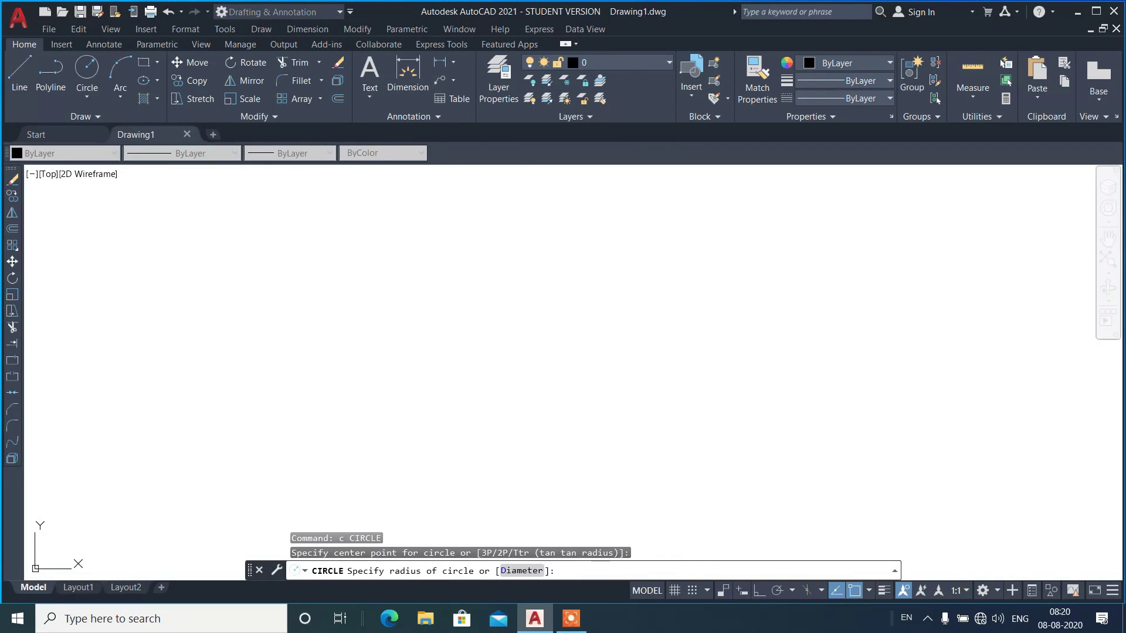
{"action": "left_click", "coordinate": [458, 352]}
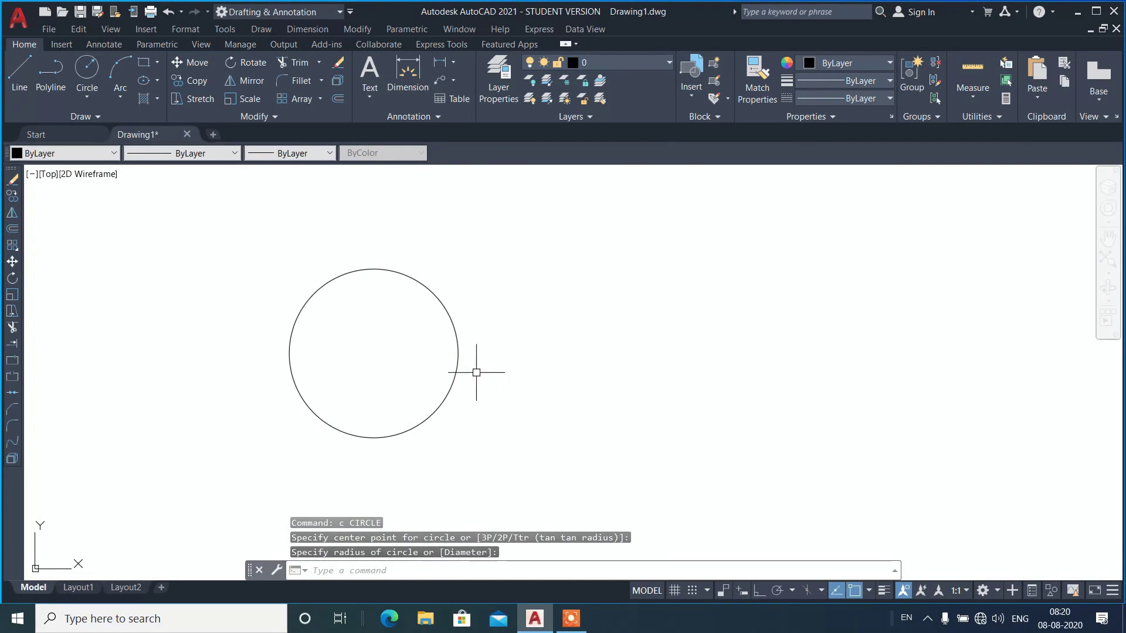
- Draw a horizontal line with Ortho on from the circle's center to a point beyond its right edge
{"action": "type", "text": "l"}
{"action": "key", "text": "Return"}
{"action": "left_click", "coordinate": [379, 350]}
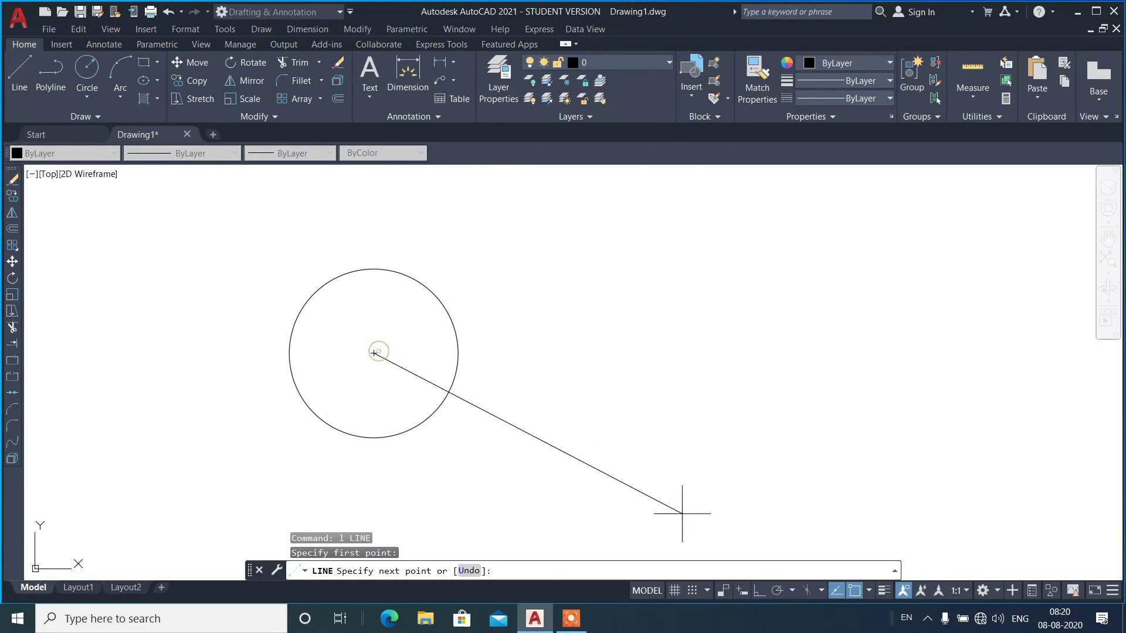
{"action": "left_click", "coordinate": [759, 591]}
{"action": "left_click", "coordinate": [544, 371]}
{"action": "key", "text": "Return"}
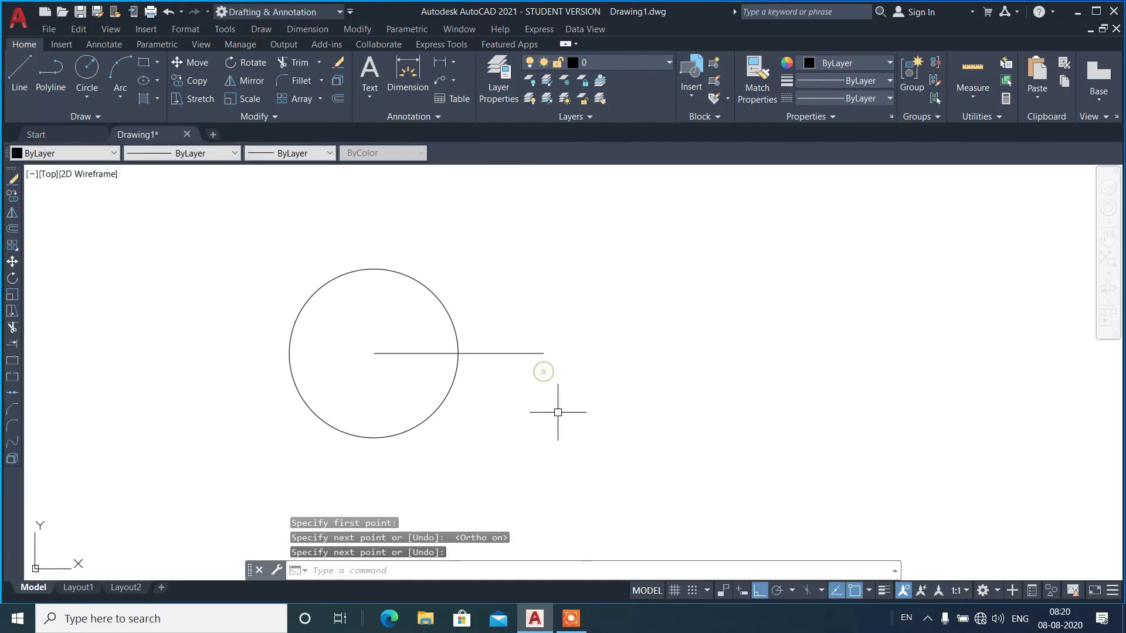
- Create a polar array of the horizontal line around the circle's center
{"action": "type", "text": "ar"}
{"action": "key", "text": "Return"}
{"action": "left_click", "coordinate": [516, 329]}
{"action": "left_click", "coordinate": [492, 382]}
{"action": "key", "text": "Return"}
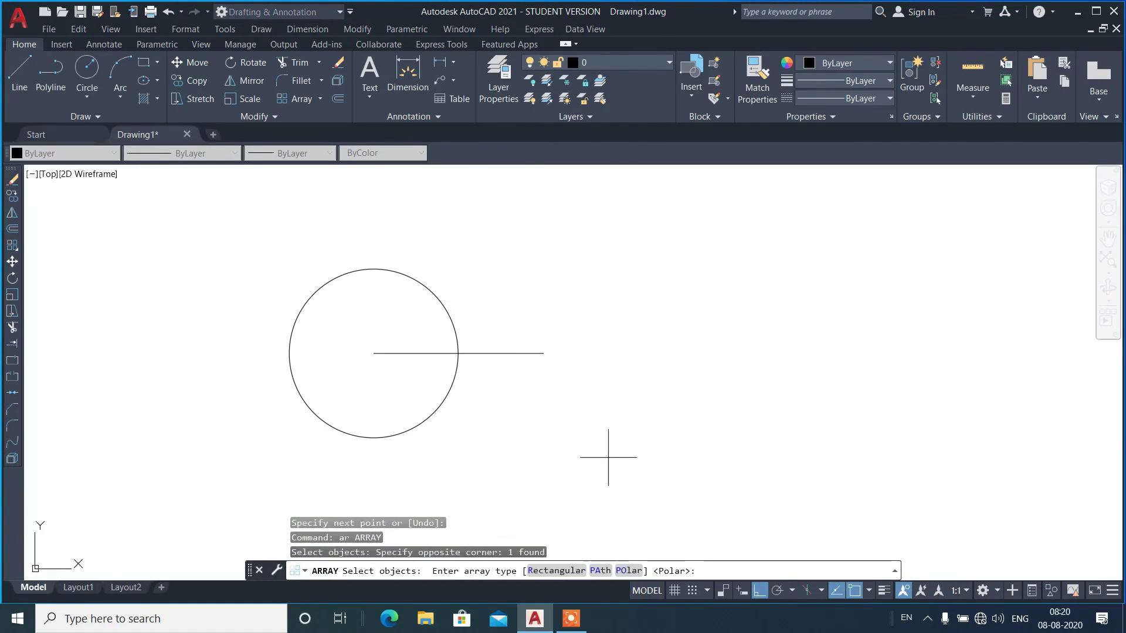
{"action": "left_click", "coordinate": [628, 571]}
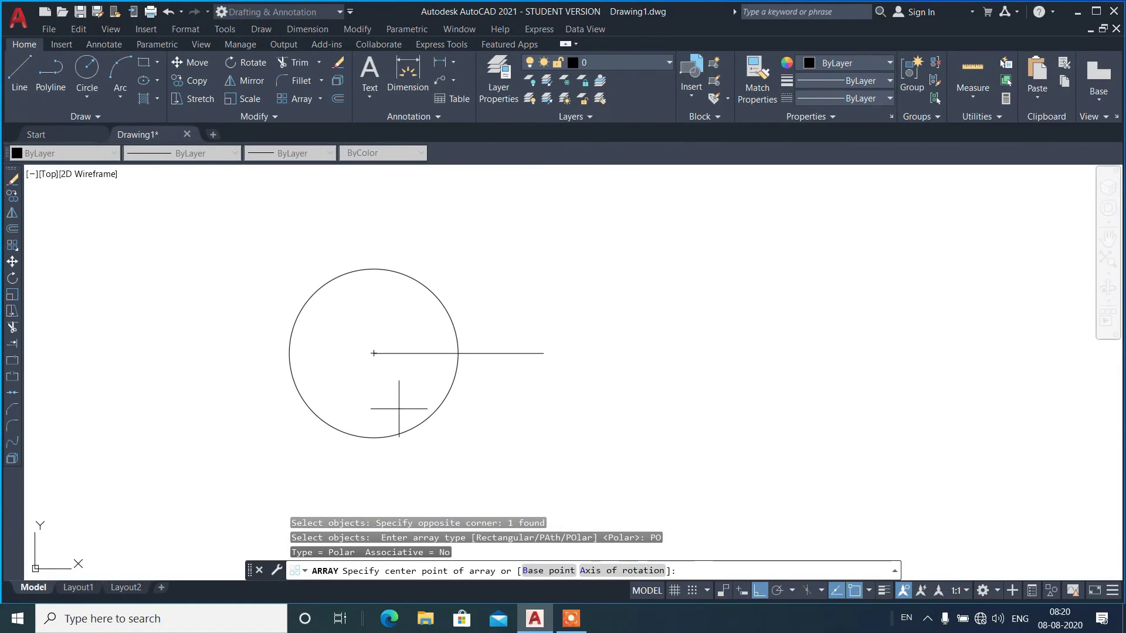
{"action": "left_click", "coordinate": [374, 354]}
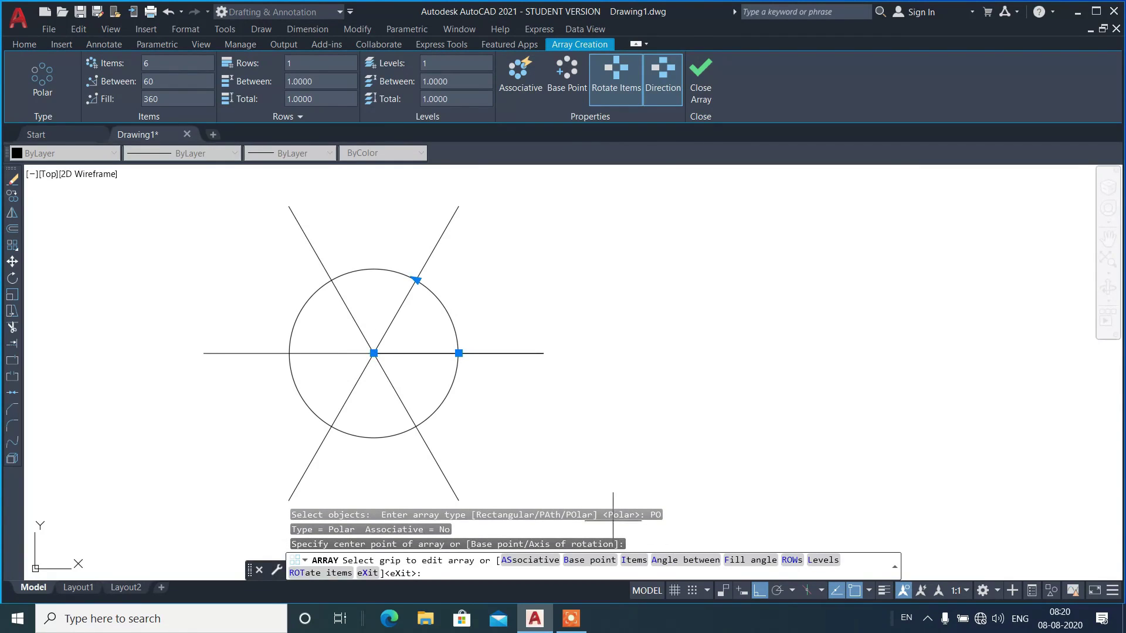
- Set the polar array to 30 items, make it non-associative and finish it
{"action": "type", "text": "i"}
{"action": "key", "text": "Return"}
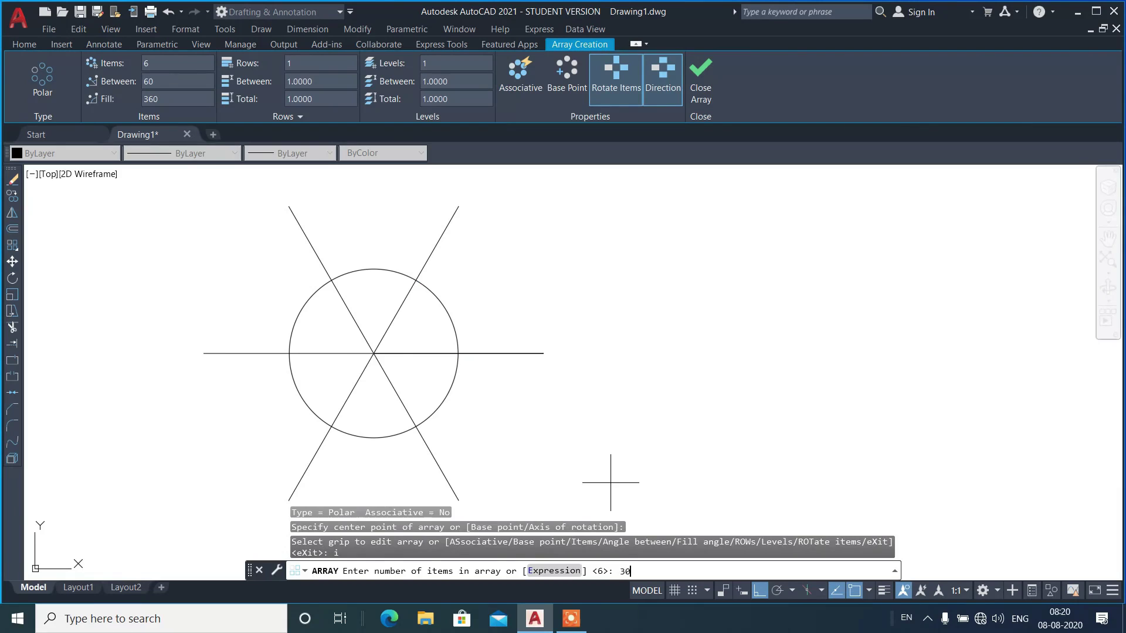
{"action": "key", "text": "Return"}
{"action": "type", "text": "as"}
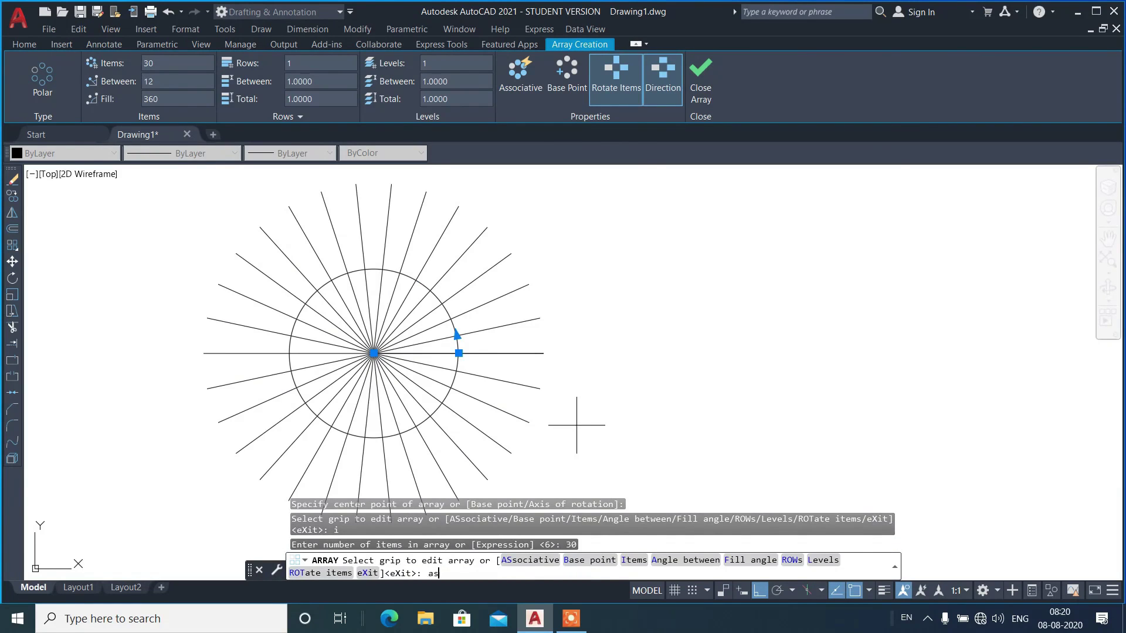
{"action": "key", "text": "Return"}
{"action": "type", "text": "n"}
{"action": "key", "text": "Return"}
{"action": "key", "text": "Return"}
- Copy the circle with its radiating lines to the empty area on the right
{"action": "left_click", "coordinate": [576, 449]}
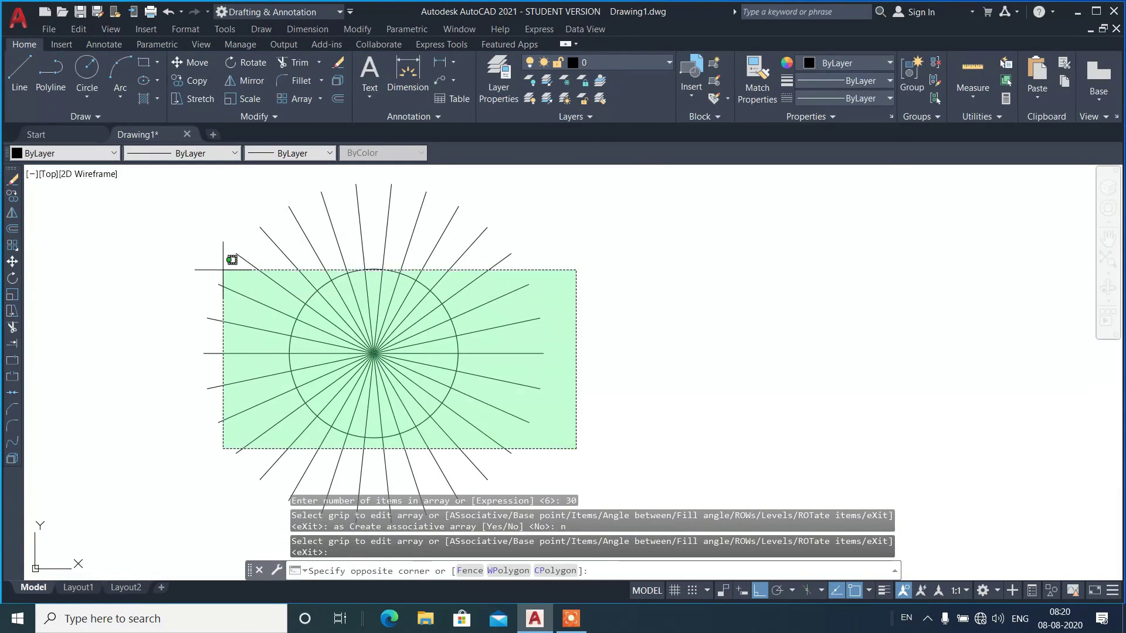
{"action": "left_click", "coordinate": [223, 270]}
{"action": "type", "text": "cp"}
{"action": "key", "text": "Return"}
{"action": "left_click", "coordinate": [481, 376]}
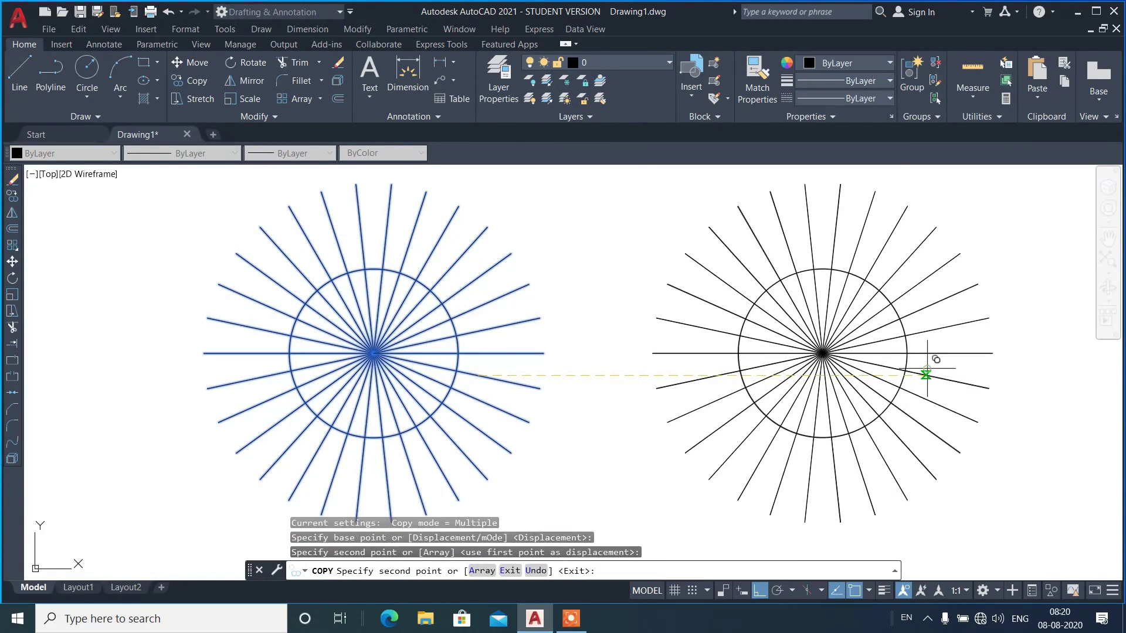
{"action": "left_click", "coordinate": [926, 374]}
{"action": "key", "text": "Return"}
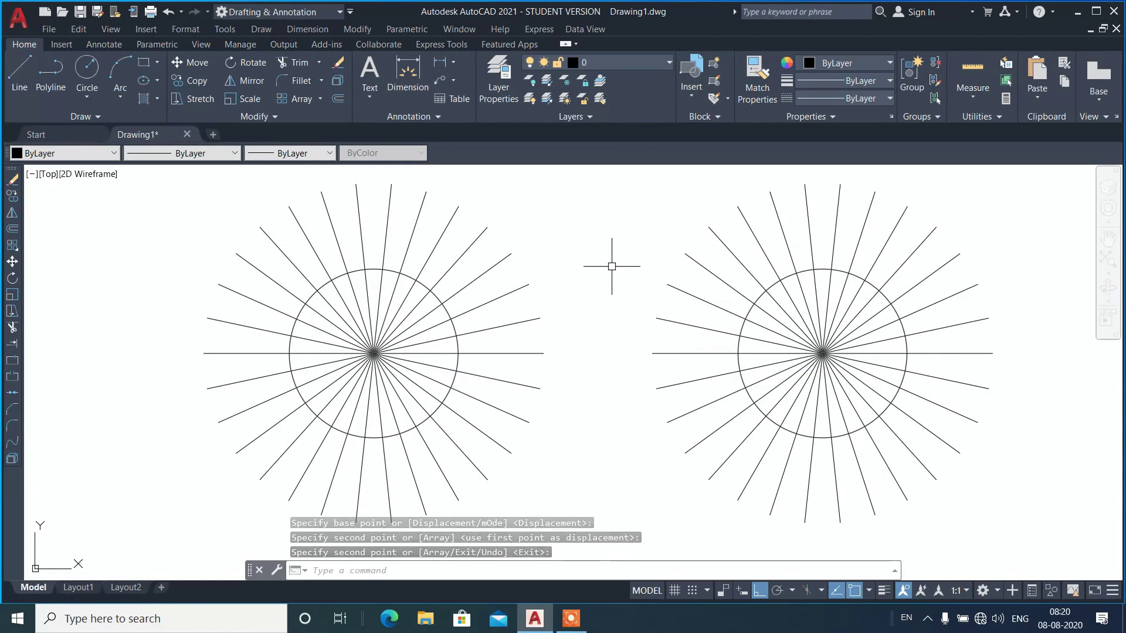
- Use EXTRIM with the left circle as cutting edge to trim the lines inside it
{"action": "type", "text": "extrim"}
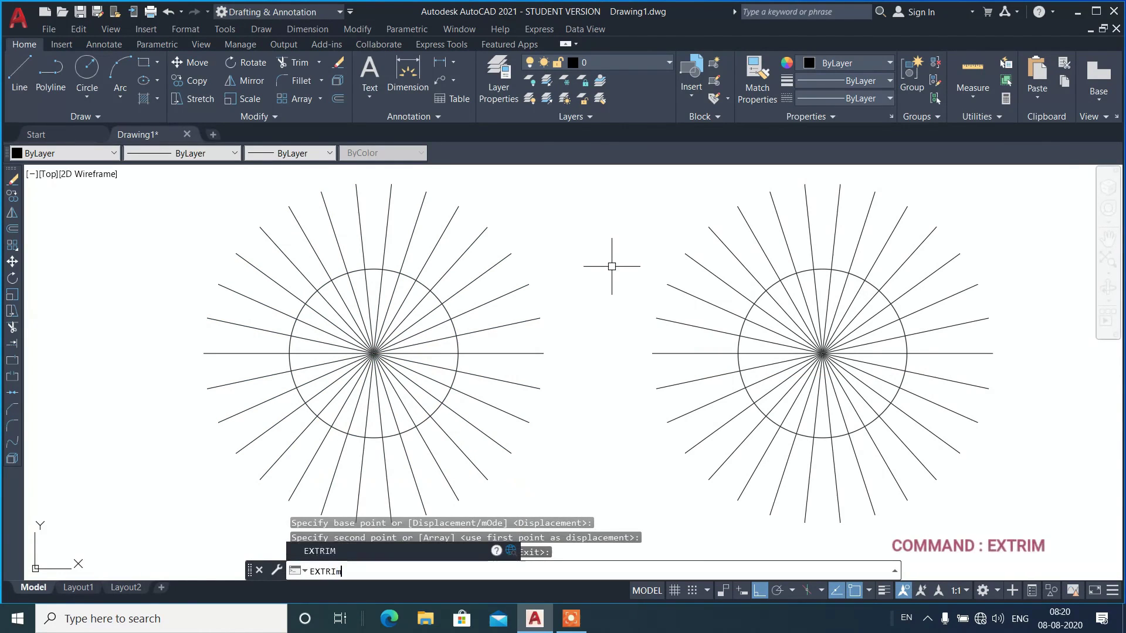
{"action": "key", "text": "Return"}
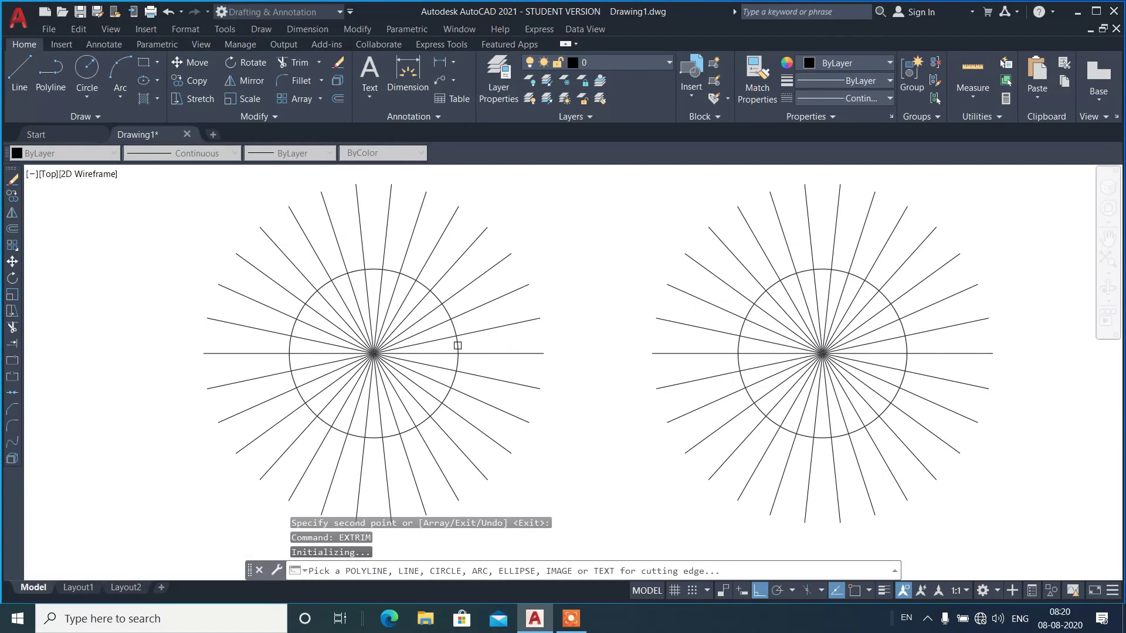
{"action": "left_click", "coordinate": [458, 345]}
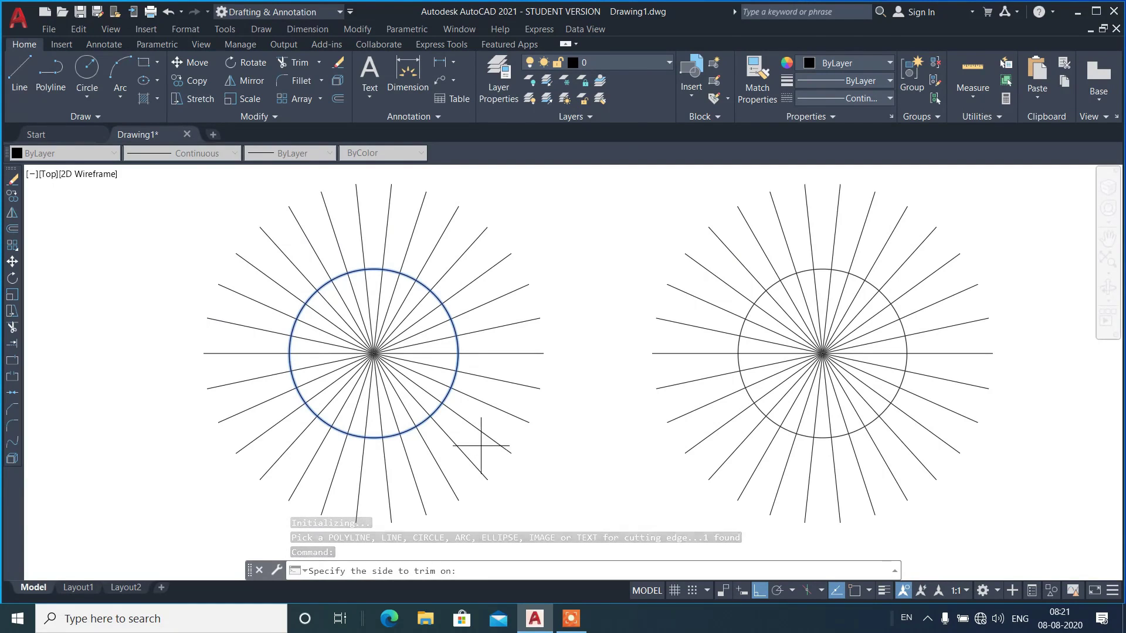
{"action": "left_click", "coordinate": [386, 384]}
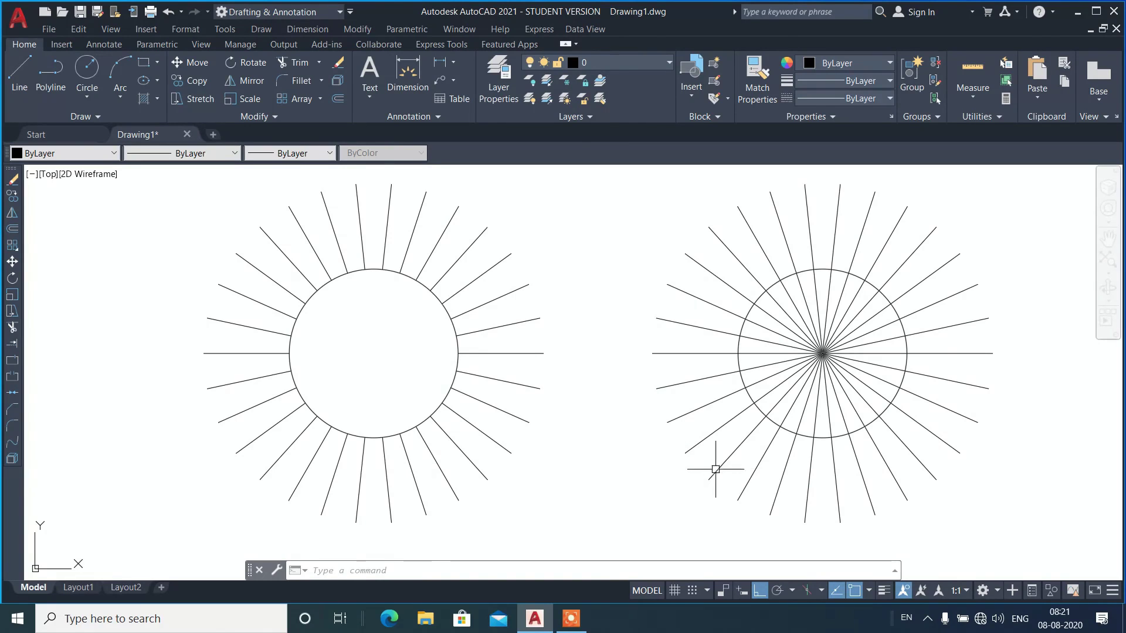
- Use EXTRIM with the right circle as cutting edge to trim the lines outside it
{"action": "key", "text": "Return"}
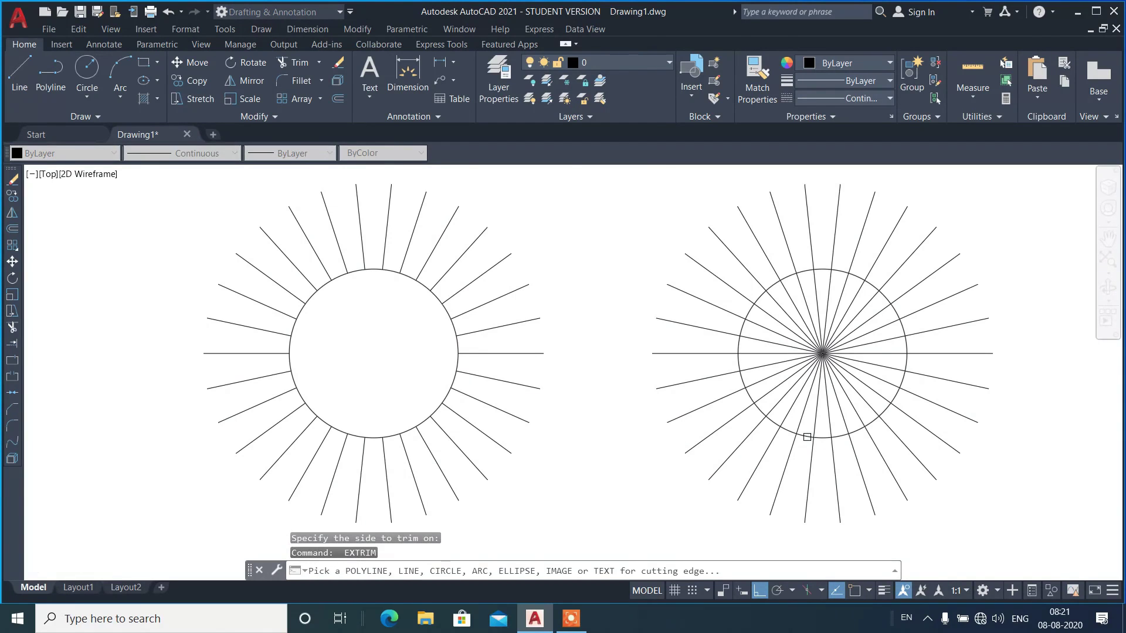
{"action": "left_click", "coordinate": [807, 437]}
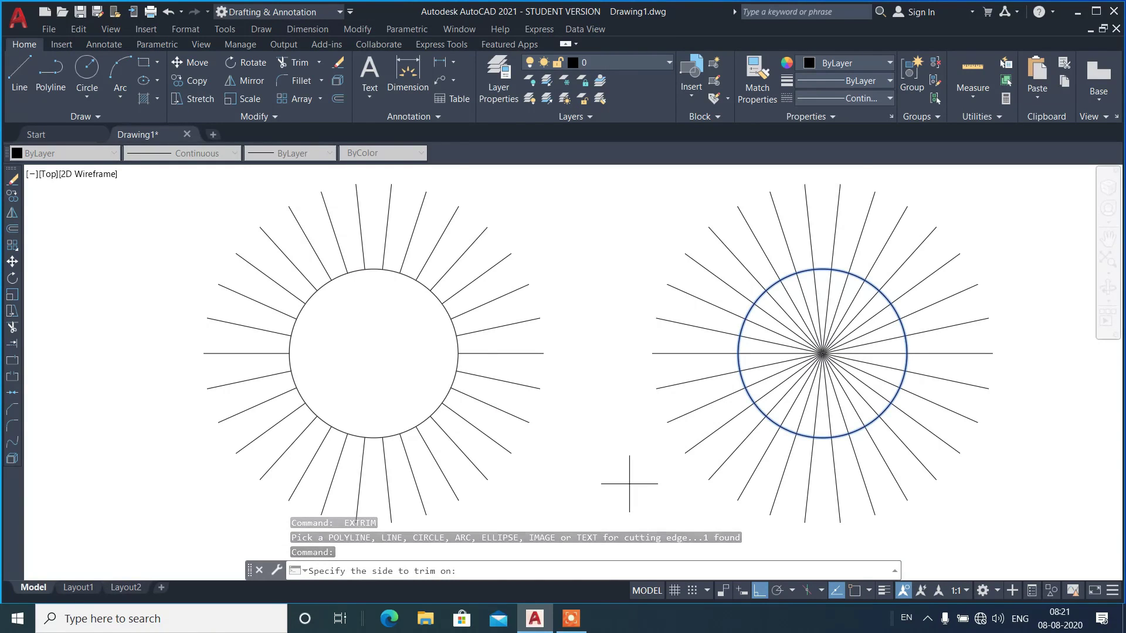
{"action": "left_click", "coordinate": [630, 485]}
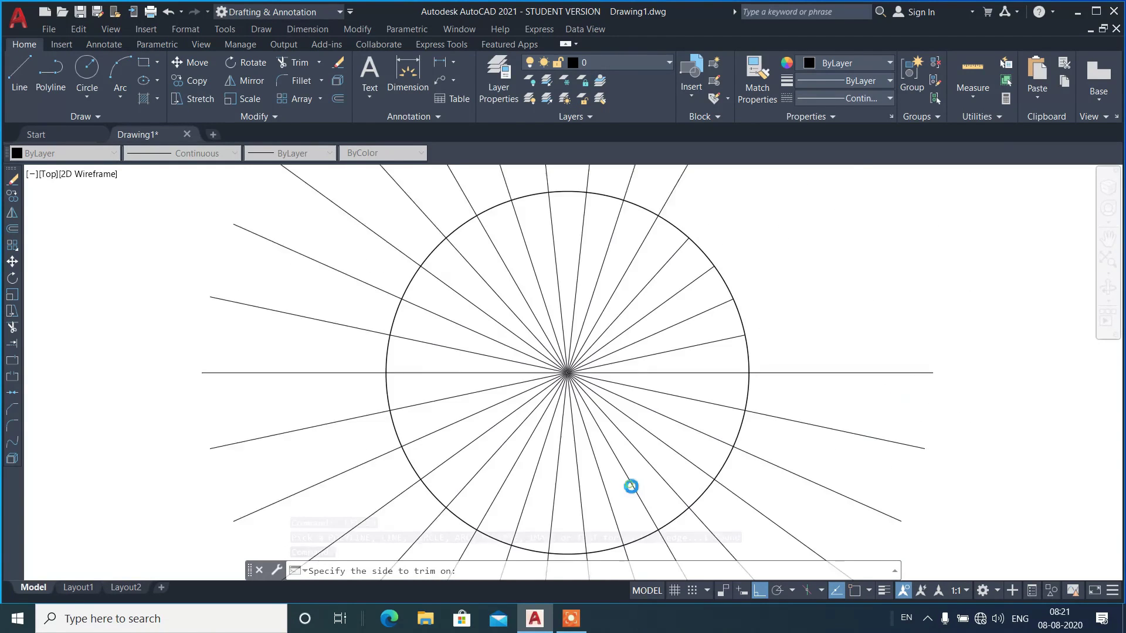
{"action": "left_click", "coordinate": [457, 399]}
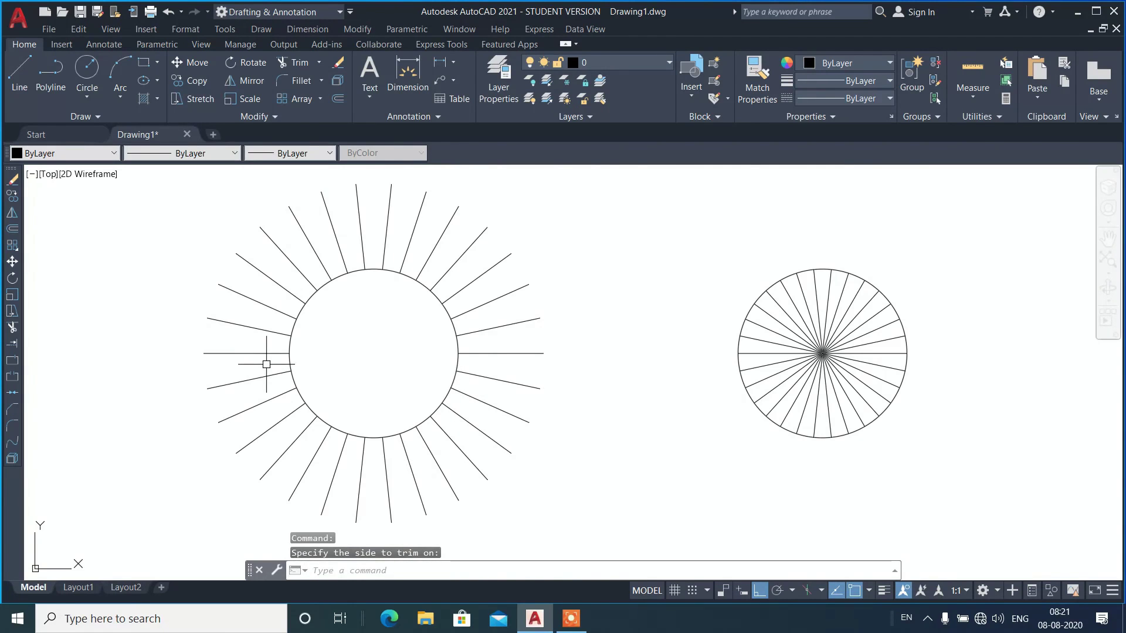
- Erase both circles and all their radiating lines
{"action": "scroll", "coordinate": [266, 364], "scroll_direction": "down", "scroll_amount": 4}
{"action": "scroll", "coordinate": [565, 352], "scroll_direction": "up", "scroll_amount": 2}
{"action": "left_click", "coordinate": [491, 471]}
{"action": "left_click", "coordinate": [105, 270]}
{"action": "type", "text": "e"}
{"action": "key", "text": "Return"}
- Draw a rectangle in the left half of the drawing and a circle inside its left half
{"action": "type", "text": "re"}
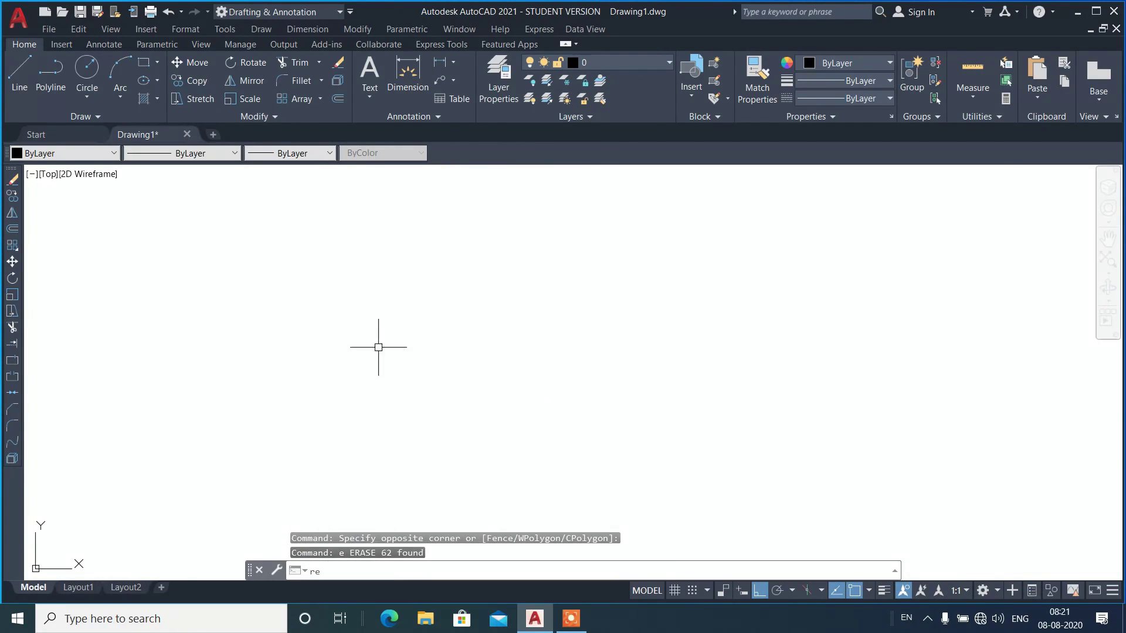
{"action": "type", "text": "c"}
{"action": "key", "text": "Return"}
{"action": "left_click", "coordinate": [307, 381]}
{"action": "left_click", "coordinate": [553, 228]}
{"action": "type", "text": "c"}
{"action": "key", "text": "Return"}
{"action": "left_click", "coordinate": [379, 307]}
{"action": "left_click", "coordinate": [428, 305]}
- Draw a circle centered on each rectangle corner, with radii of about 1.2 upper right, 1.04 upper left and 0.78 lower left
{"action": "key", "text": "Return"}
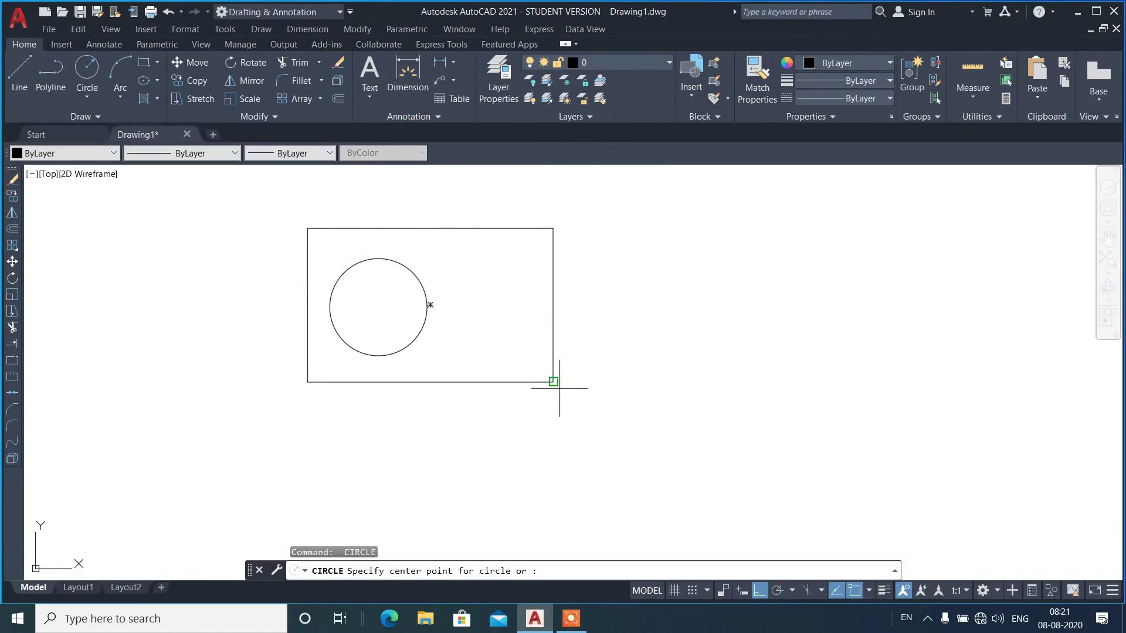
{"action": "left_click", "coordinate": [553, 381]}
{"action": "left_click", "coordinate": [578, 407]}
{"action": "key", "text": "Return"}
{"action": "left_click", "coordinate": [553, 228]}
{"action": "left_click", "coordinate": [596, 206]}
{"action": "key", "text": "Return"}
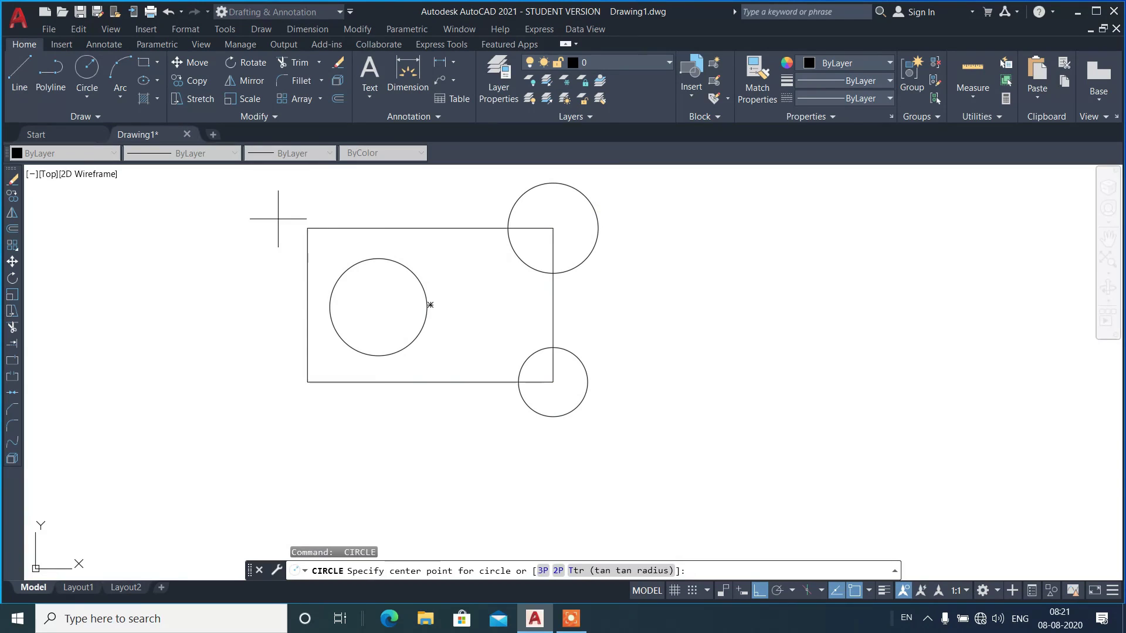
{"action": "left_click", "coordinate": [307, 228]}
{"action": "left_click", "coordinate": [269, 224]}
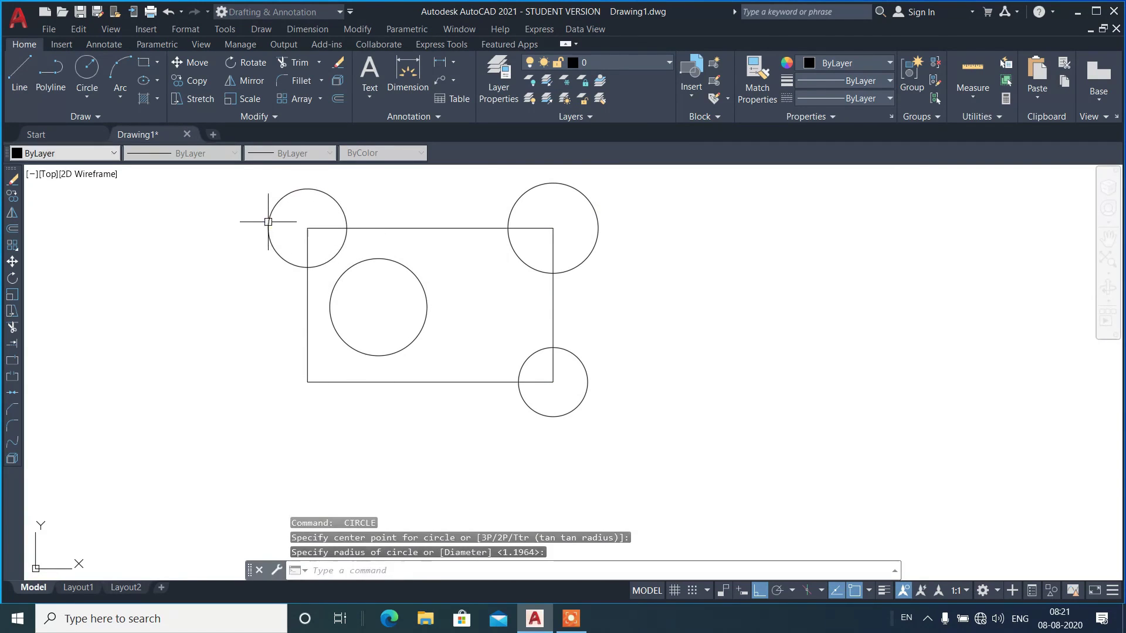
{"action": "key", "text": "Return"}
{"action": "left_click", "coordinate": [307, 382]}
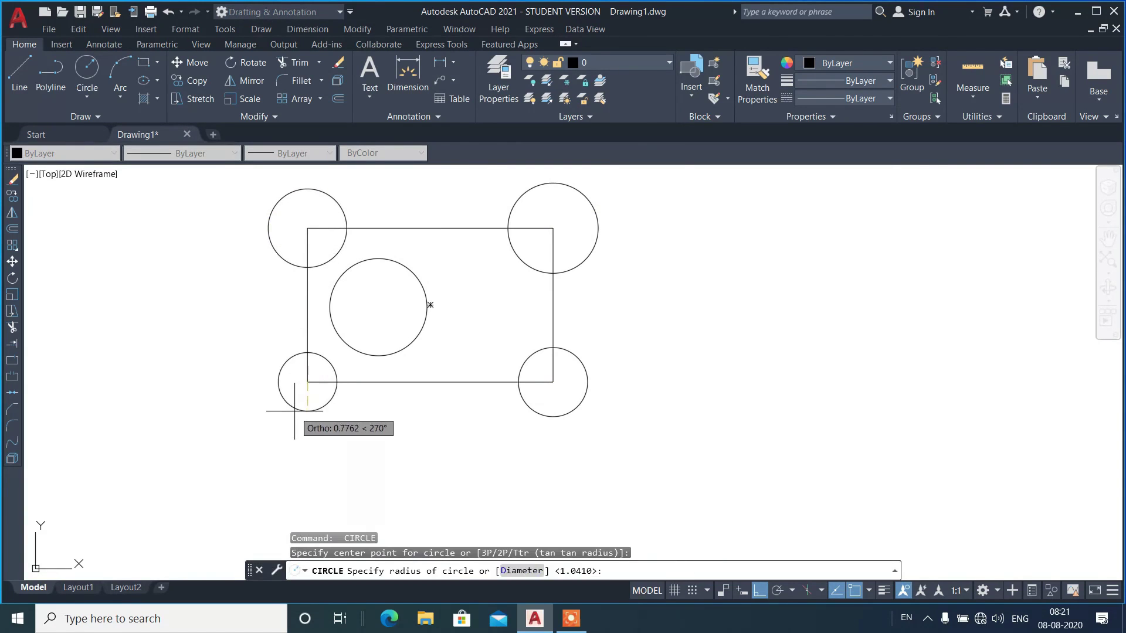
{"action": "left_click", "coordinate": [294, 411]}
- Draw a slanted line with Ortho off, crossing the rectangle from above its upper edge to below its lower edge
{"action": "type", "text": "l"}
{"action": "key", "text": "Return"}
{"action": "left_click", "coordinate": [445, 194]}
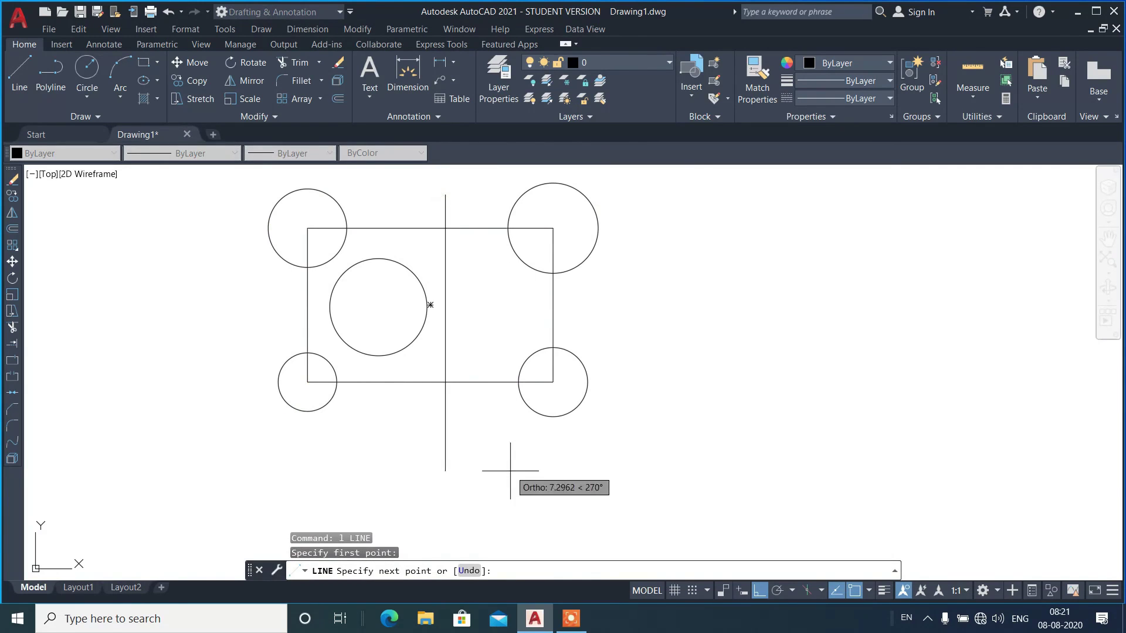
{"action": "left_click", "coordinate": [760, 593]}
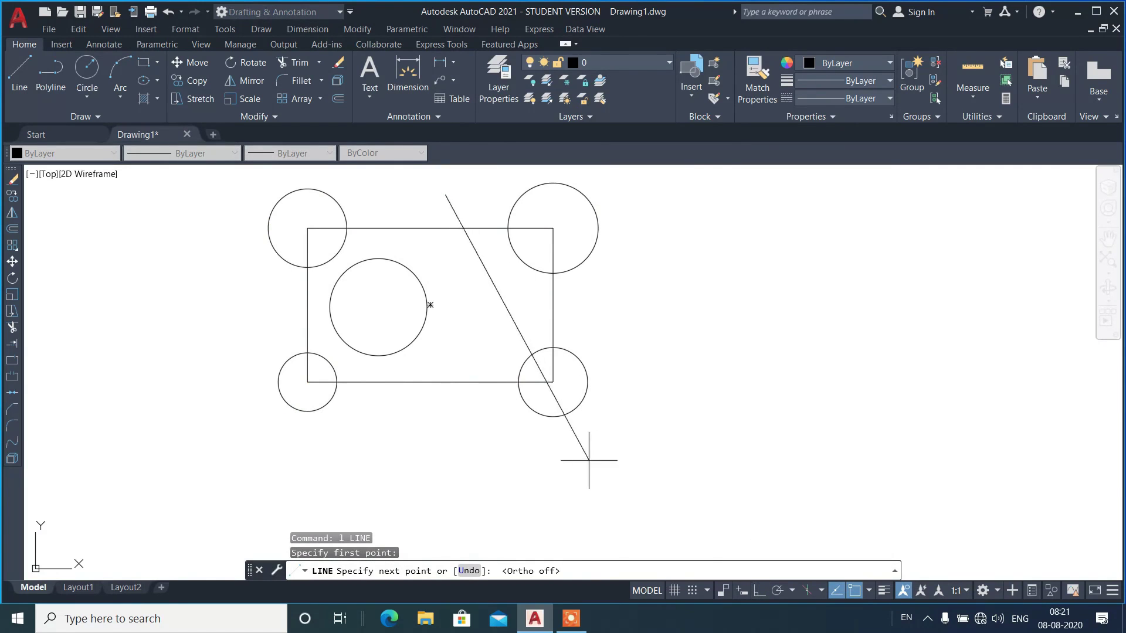
{"action": "left_click", "coordinate": [518, 467]}
{"action": "key", "text": "Return"}
- Copy the rectangle, circles and slanted line to the right of the original
{"action": "left_click", "coordinate": [657, 433]}
{"action": "left_click", "coordinate": [219, 170]}
{"action": "type", "text": "cp"}
{"action": "key", "text": "Return"}
{"action": "left_click", "coordinate": [462, 448]}
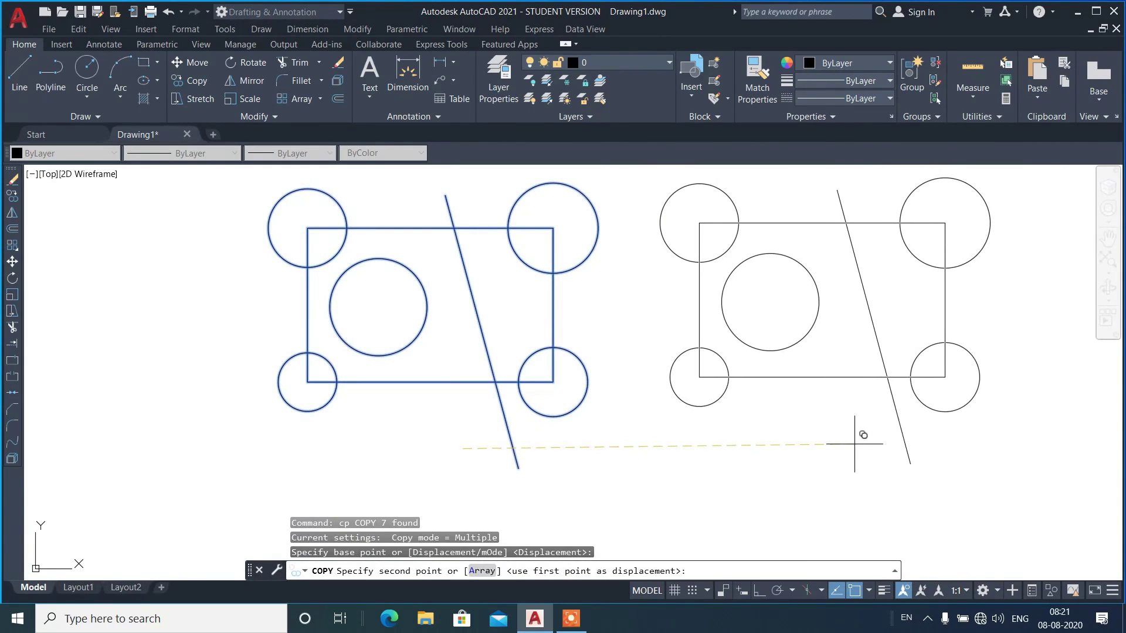
{"action": "left_click", "coordinate": [855, 444]}
{"action": "key", "text": "Return"}
- Use EXTRIM with the left rectangle as cutting edge to trim everything crossing it on the outside
{"action": "type", "text": "extrim"}
{"action": "key", "text": "Return"}
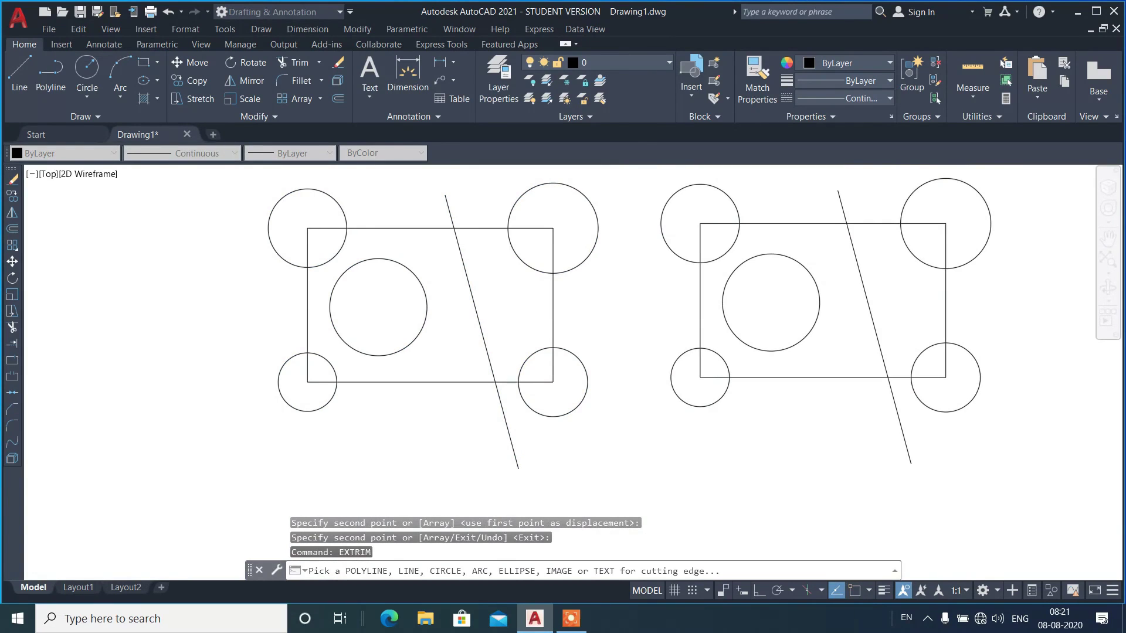
{"action": "left_click", "coordinate": [552, 314]}
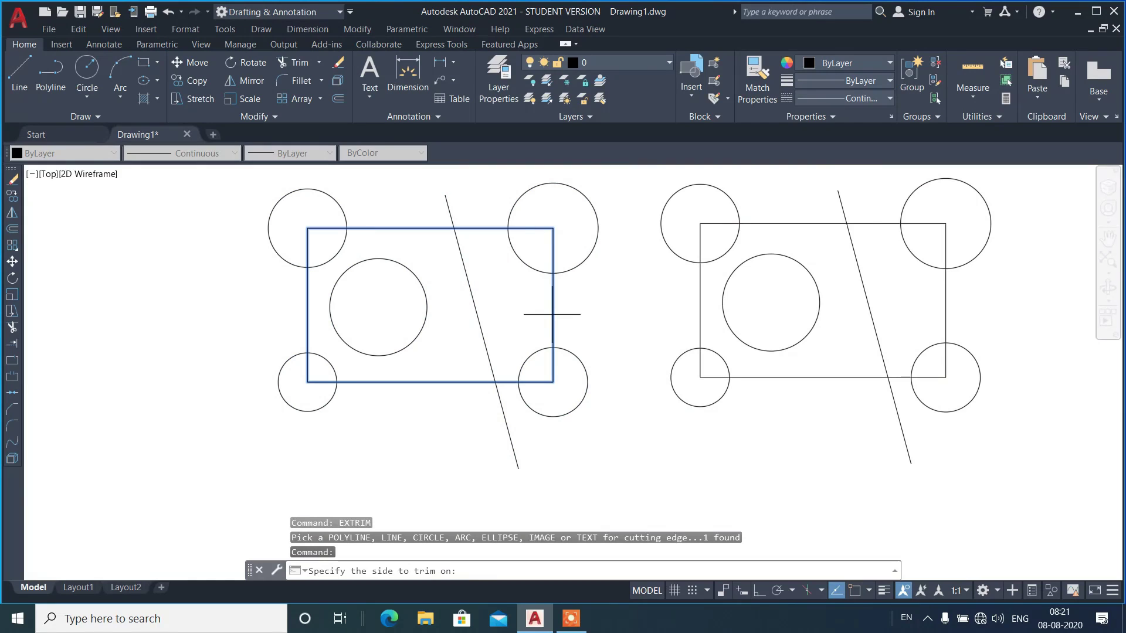
{"action": "left_click", "coordinate": [264, 341]}
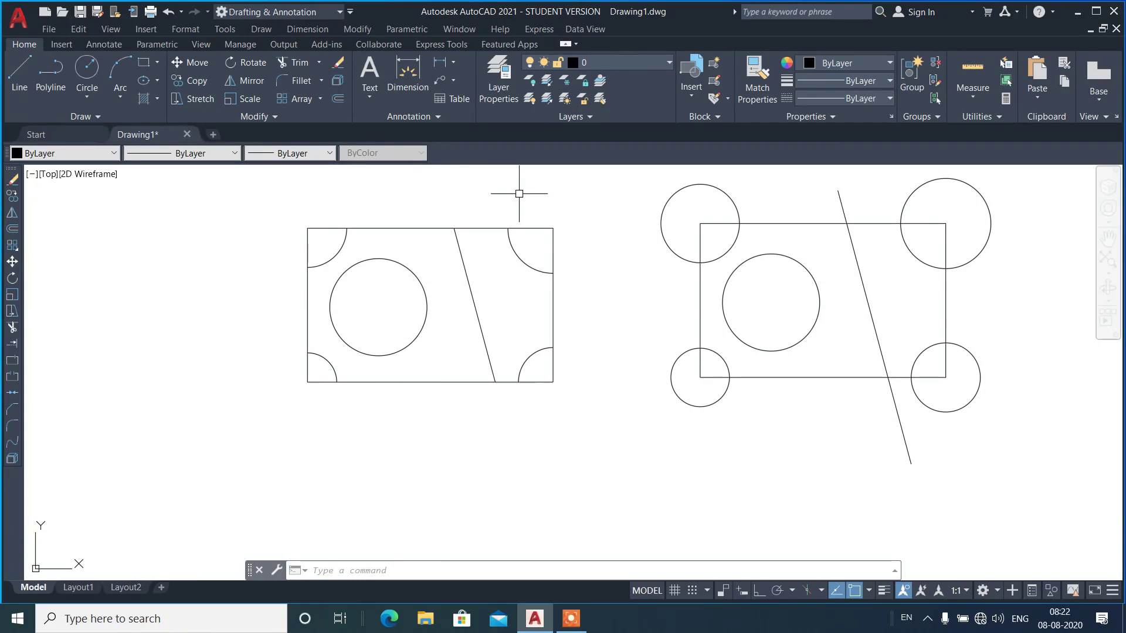
- Use EXTRIM with the right rectangle as cutting edge to trim the crossing objects on its inside
{"action": "key", "text": "Return"}
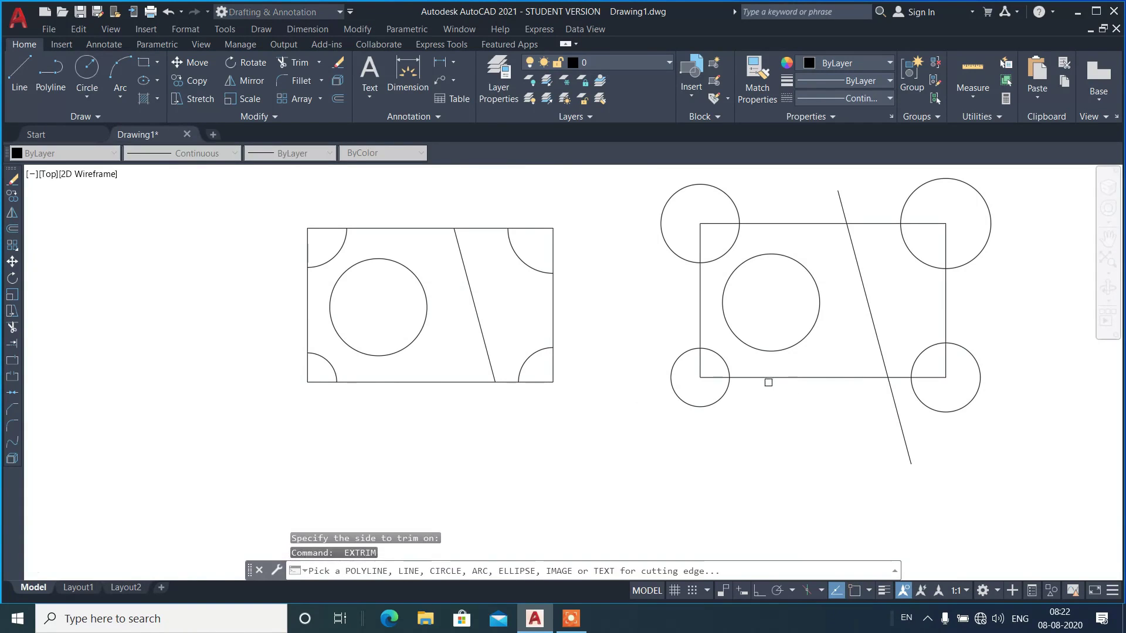
{"action": "left_click", "coordinate": [768, 377]}
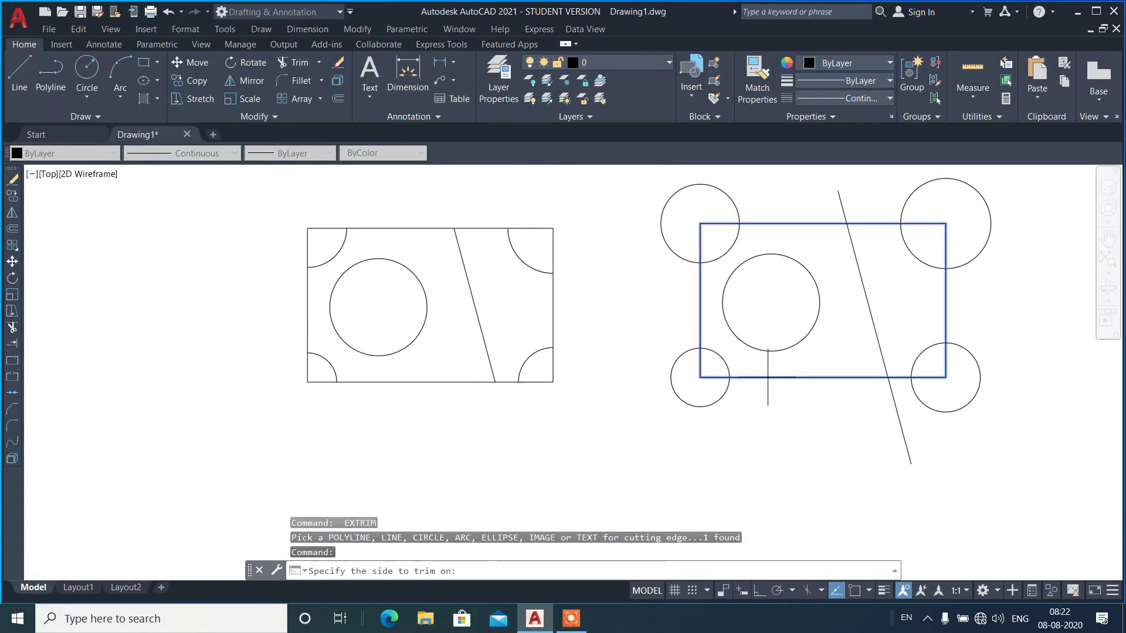
{"action": "left_click", "coordinate": [839, 323]}
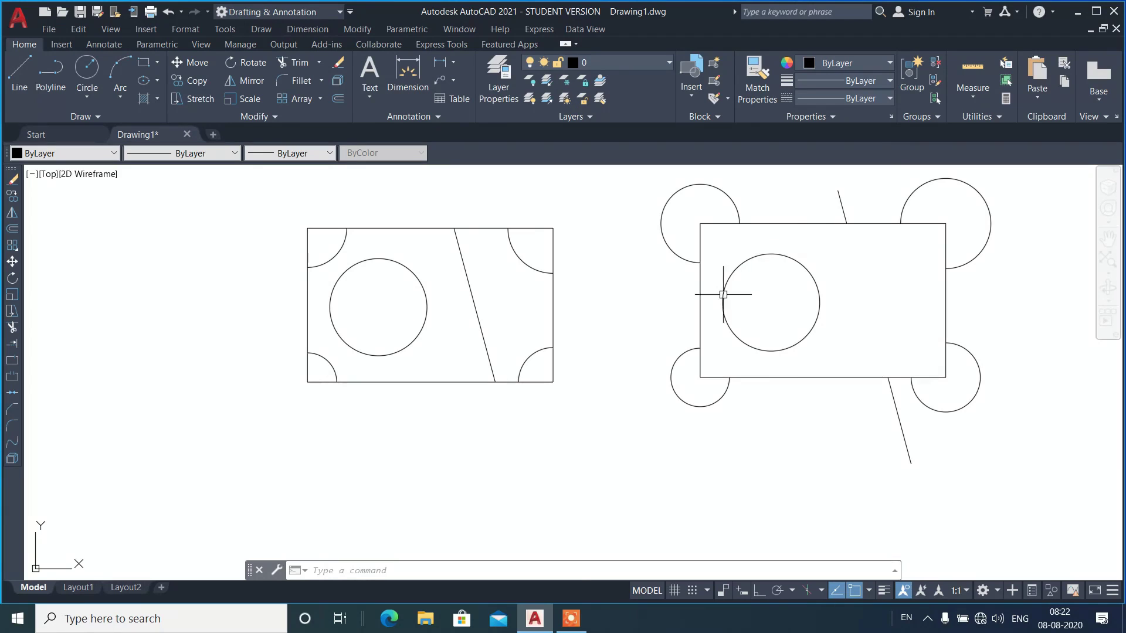
- Erase both rectangles together with their circles, arcs and line pieces
{"action": "left_click", "coordinate": [1035, 448]}
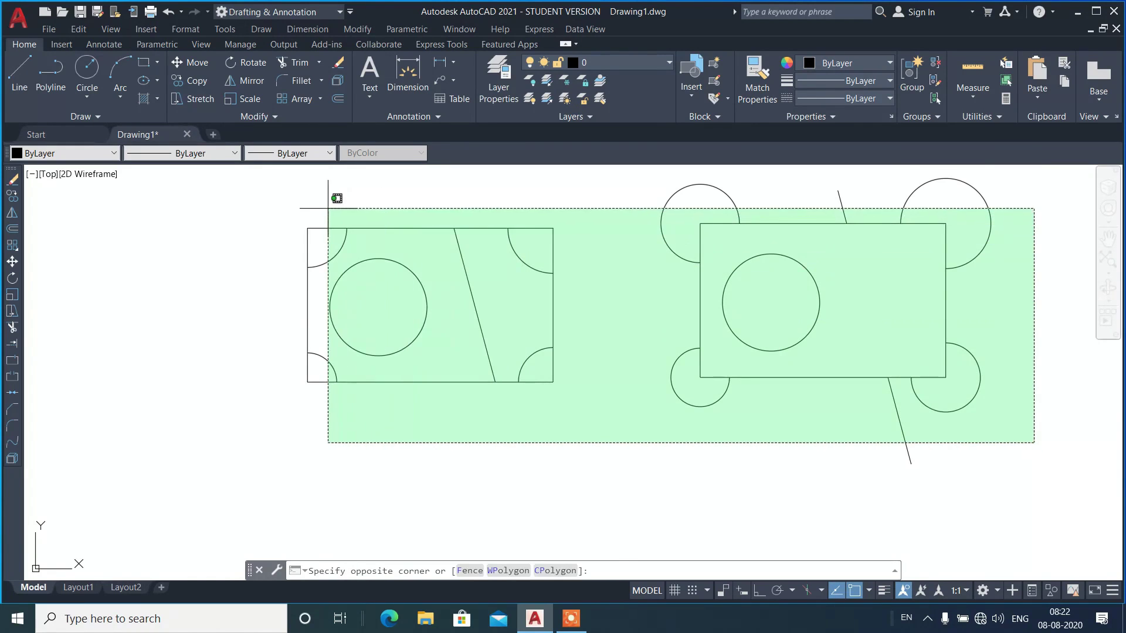
{"action": "left_click", "coordinate": [312, 196]}
{"action": "key", "text": "Delete"}
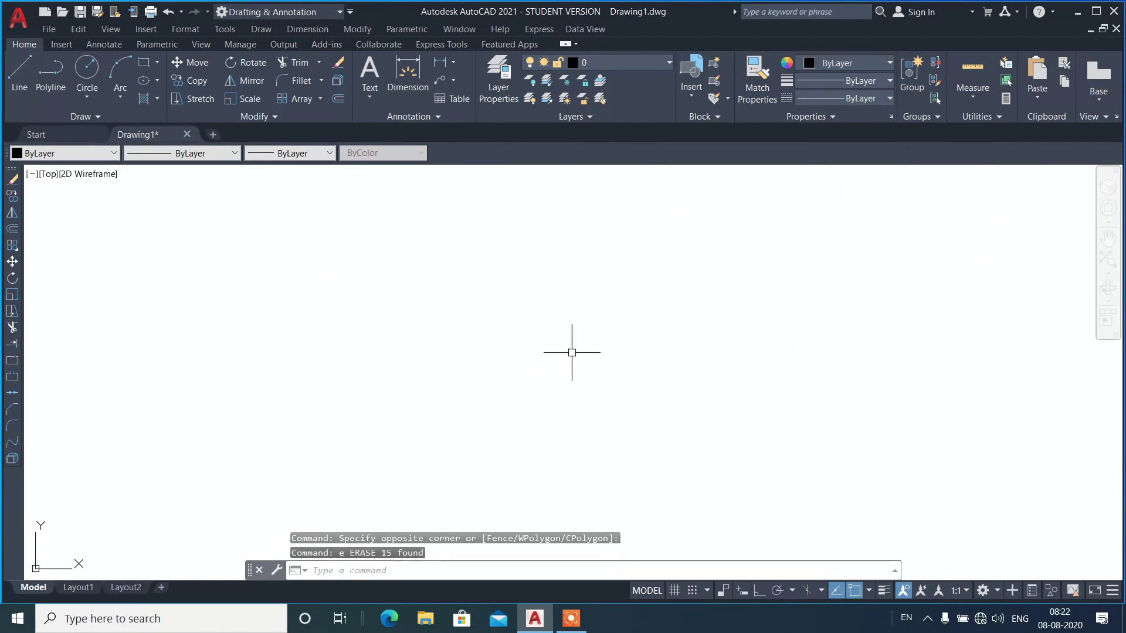
- Draw a nearly vertical line and, to its right, a long line slanting down to the right
{"action": "type", "text": "l"}
{"action": "key", "text": "Return"}
{"action": "left_click", "coordinate": [341, 225]}
{"action": "left_click", "coordinate": [344, 476]}
{"action": "key", "text": "Return"}
{"action": "key", "text": "Return"}
{"action": "left_click", "coordinate": [421, 220]}
{"action": "left_click", "coordinate": [506, 486]}
{"action": "key", "text": "Return"}
- Draw a nearly horizontal line crossing both upright lines near their upper ends
{"action": "type", "text": "l"}
{"action": "key", "text": "Return"}
{"action": "left_click", "coordinate": [246, 270]}
{"action": "left_click", "coordinate": [541, 248]}
{"action": "key", "text": "Return"}
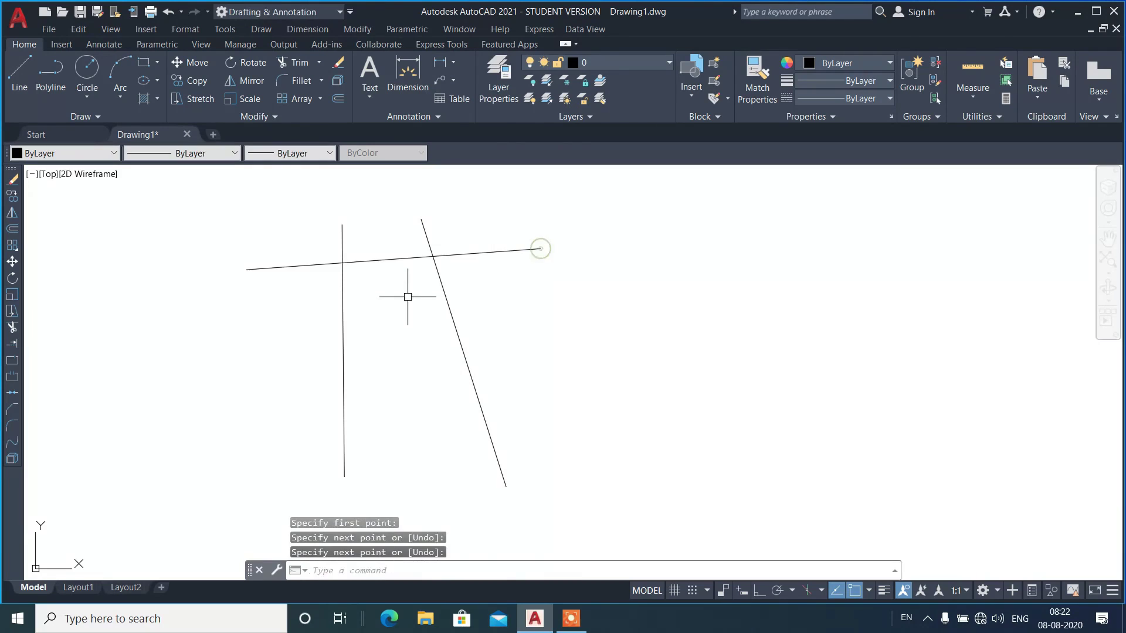
- Copy the nearly horizontal line many times downward along the two upright lines, at irregular spacing
{"action": "left_click", "coordinate": [407, 293]}
{"action": "left_click", "coordinate": [372, 243]}
{"action": "type", "text": "c"}
{"action": "key", "text": "Return"}
{"action": "left_click", "coordinate": [554, 288]}
{"action": "left_click", "coordinate": [562, 307]}
{"action": "left_click", "coordinate": [552, 324]}
{"action": "left_click", "coordinate": [577, 334]}
{"action": "left_click", "coordinate": [564, 347]}
{"action": "left_click", "coordinate": [570, 357]}
{"action": "left_click", "coordinate": [577, 377]}
{"action": "left_click", "coordinate": [577, 381]}
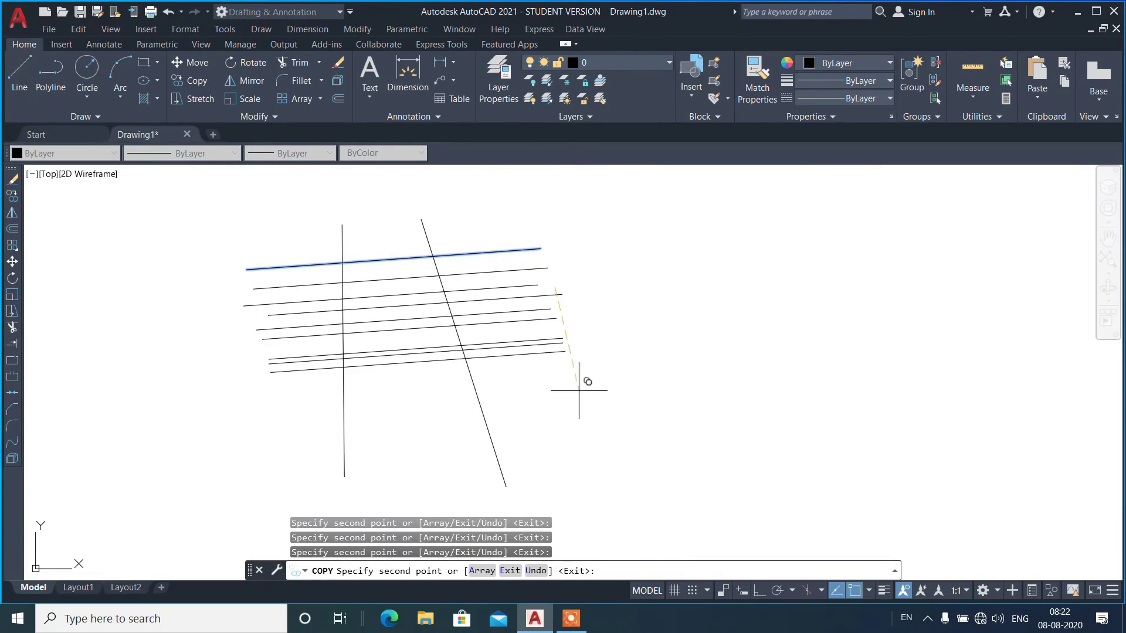
{"action": "left_click", "coordinate": [578, 392]}
{"action": "left_click", "coordinate": [580, 415]}
{"action": "left_click", "coordinate": [583, 429]}
{"action": "left_click", "coordinate": [584, 436]}
{"action": "left_click", "coordinate": [591, 469]}
{"action": "left_click", "coordinate": [596, 479]}
{"action": "left_click", "coordinate": [582, 395]}
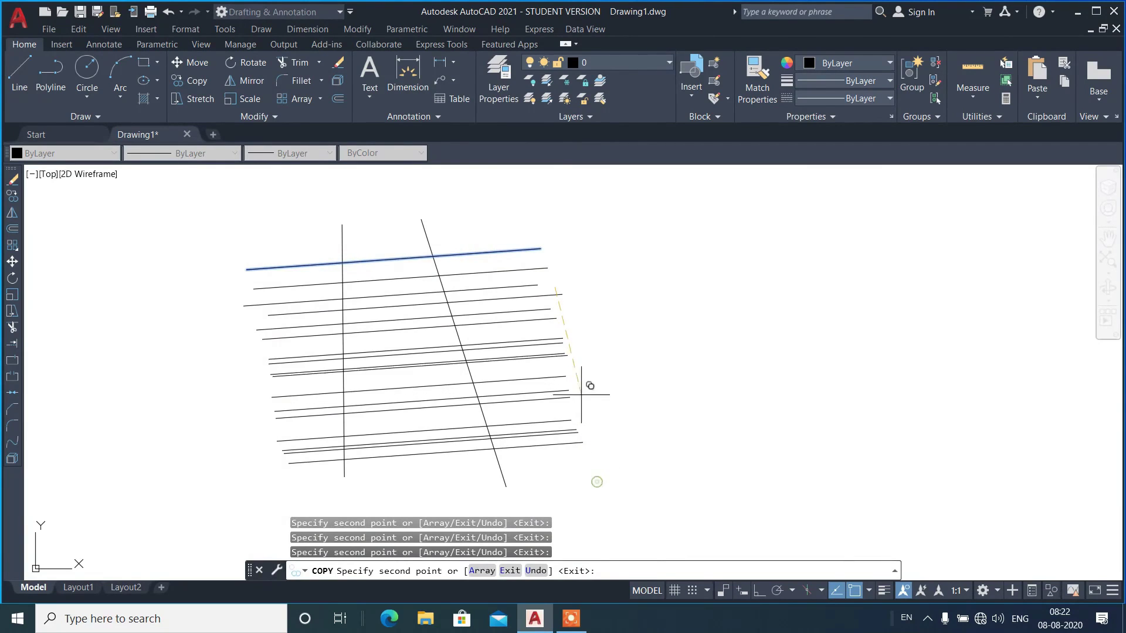
{"action": "left_click", "coordinate": [576, 381]}
{"action": "left_click", "coordinate": [574, 405]}
{"action": "left_click", "coordinate": [577, 431]}
{"action": "left_click", "coordinate": [571, 400]}
{"action": "left_click", "coordinate": [569, 387]}
{"action": "left_click", "coordinate": [566, 374]}
{"action": "left_click", "coordinate": [566, 364]}
{"action": "left_click", "coordinate": [564, 342]}
{"action": "left_click", "coordinate": [573, 307]}
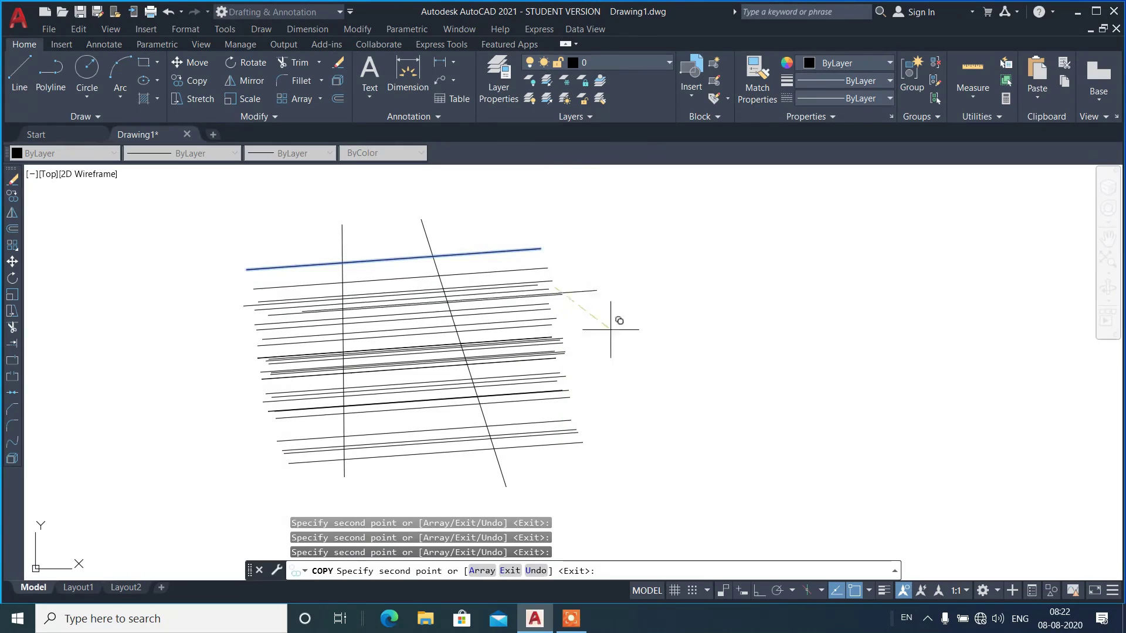
{"action": "key", "text": "Return"}
- Use EXTRIM with the nearly vertical line as cutting edge to trim all crossing lines on its left side
{"action": "type", "text": "extrim"}
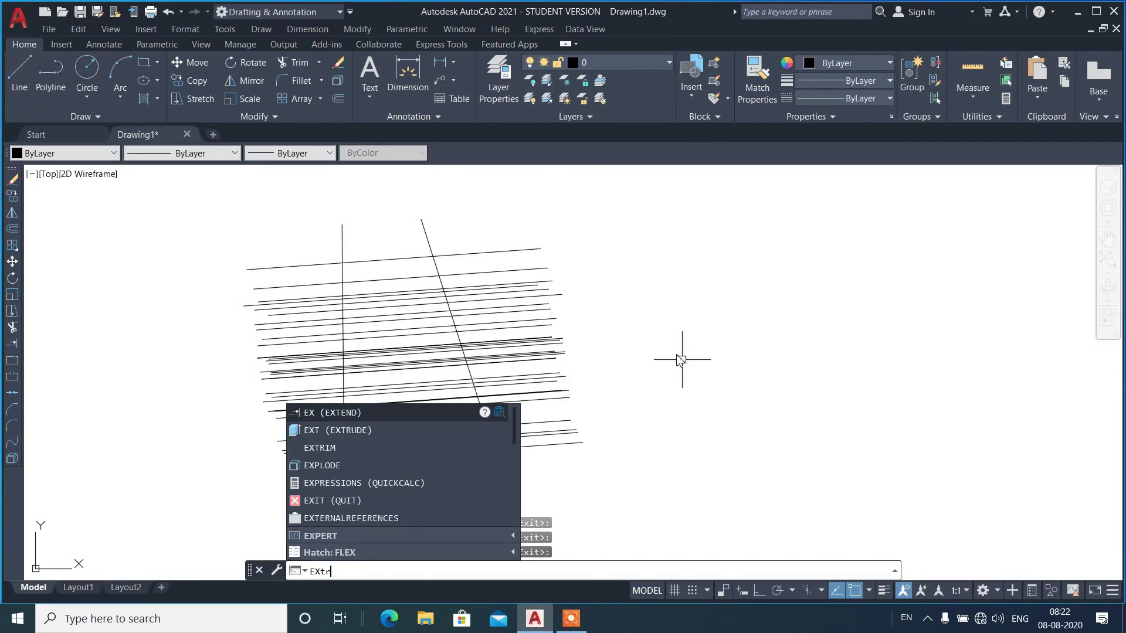
{"action": "key", "text": "Return"}
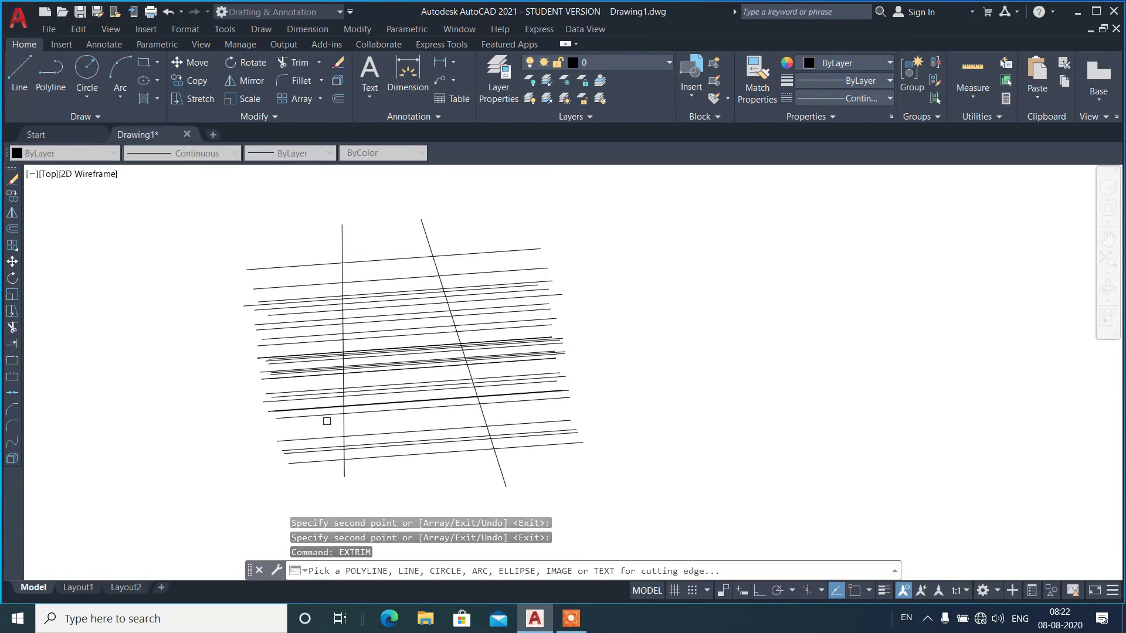
{"action": "left_click", "coordinate": [343, 245]}
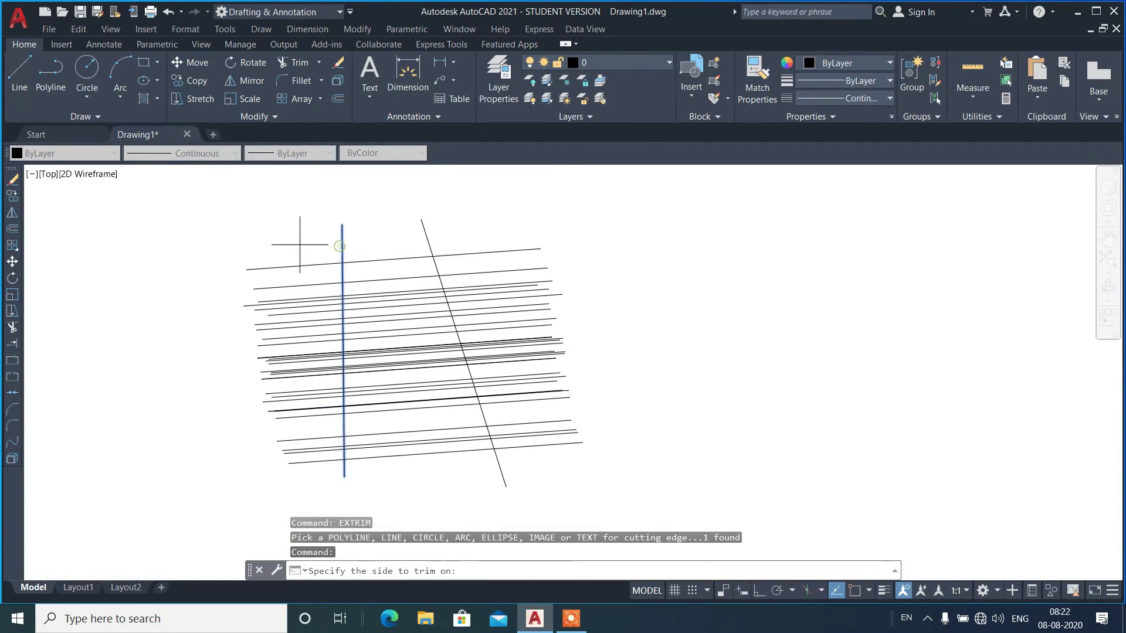
{"action": "left_click", "coordinate": [255, 243]}
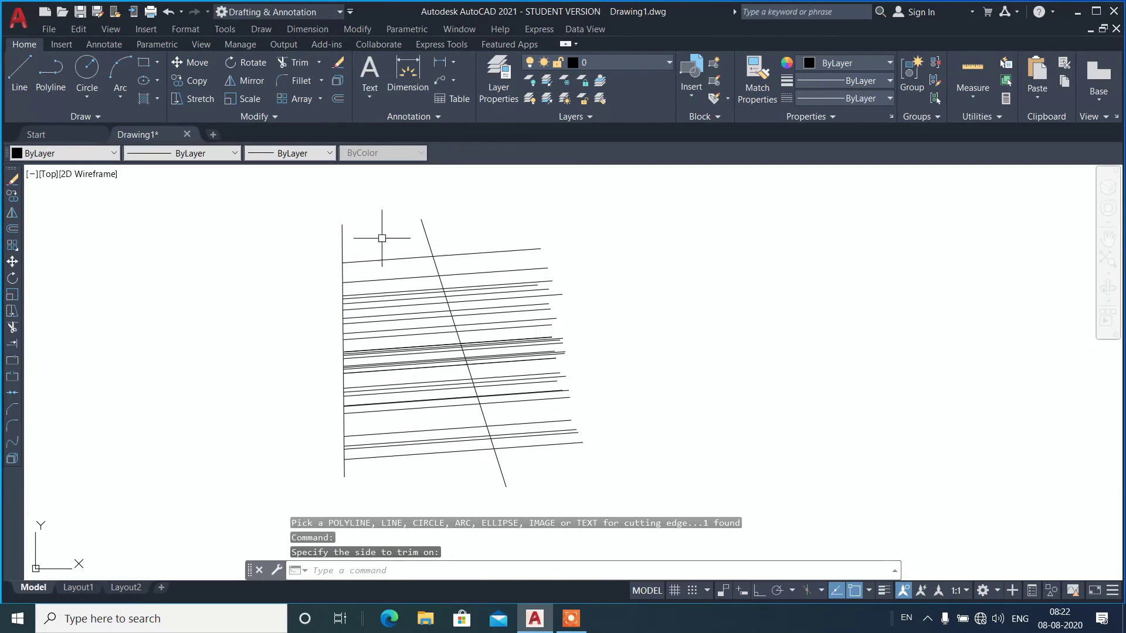
- Repeat EXTRIM with the slanting line as cutting edge to trim all crossing lines on its right side
{"action": "key", "text": "Return"}
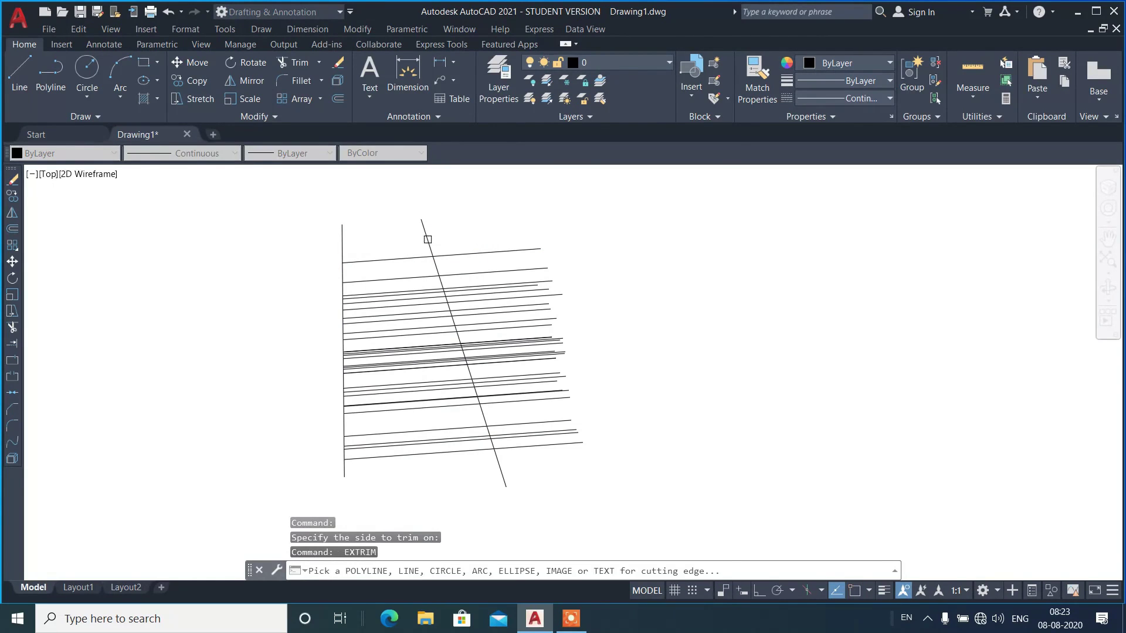
{"action": "left_click", "coordinate": [428, 239]}
{"action": "left_click", "coordinate": [501, 237]}
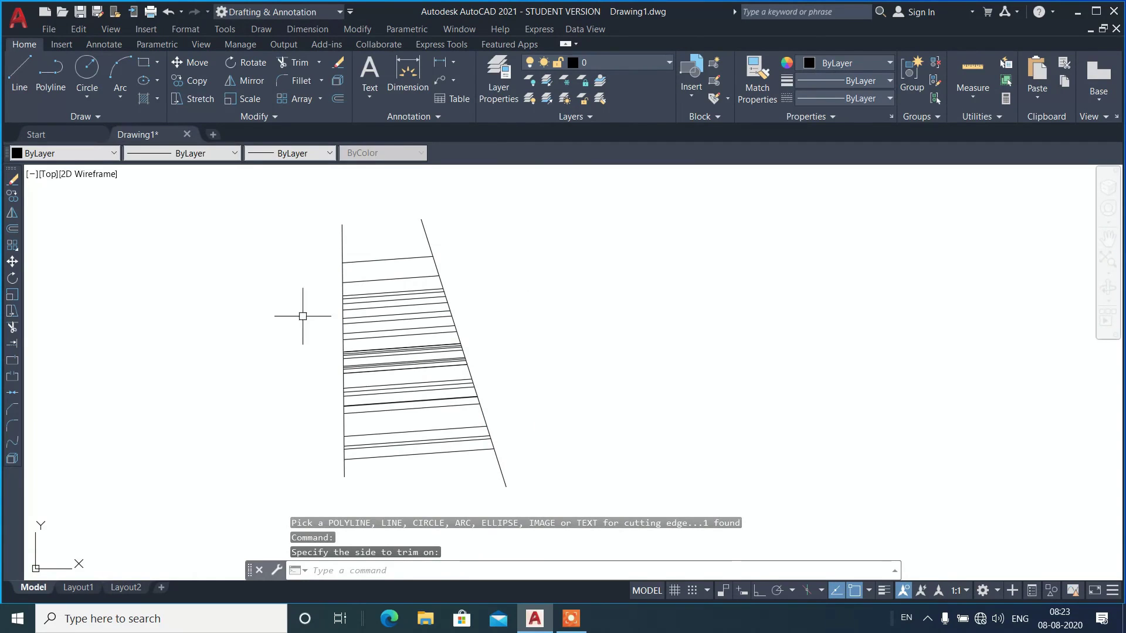
- Erase both upright lines together with all the trimmed lines between them
{"action": "left_click", "coordinate": [544, 468]}
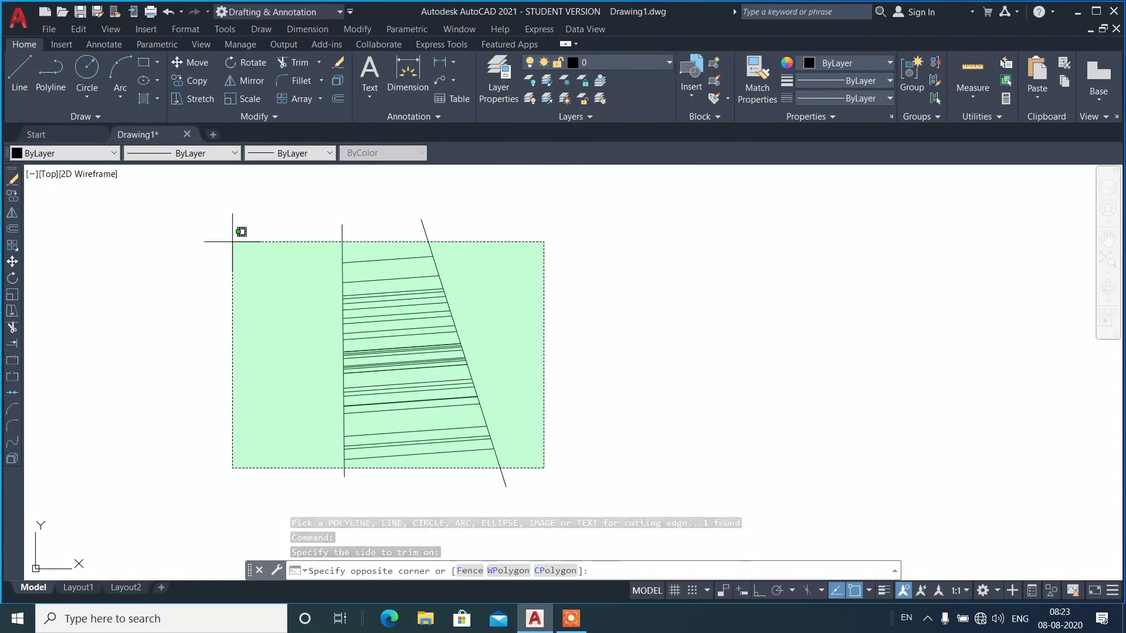
{"action": "left_click", "coordinate": [232, 241]}
{"action": "type", "text": "e"}
{"action": "key", "text": "Return"}
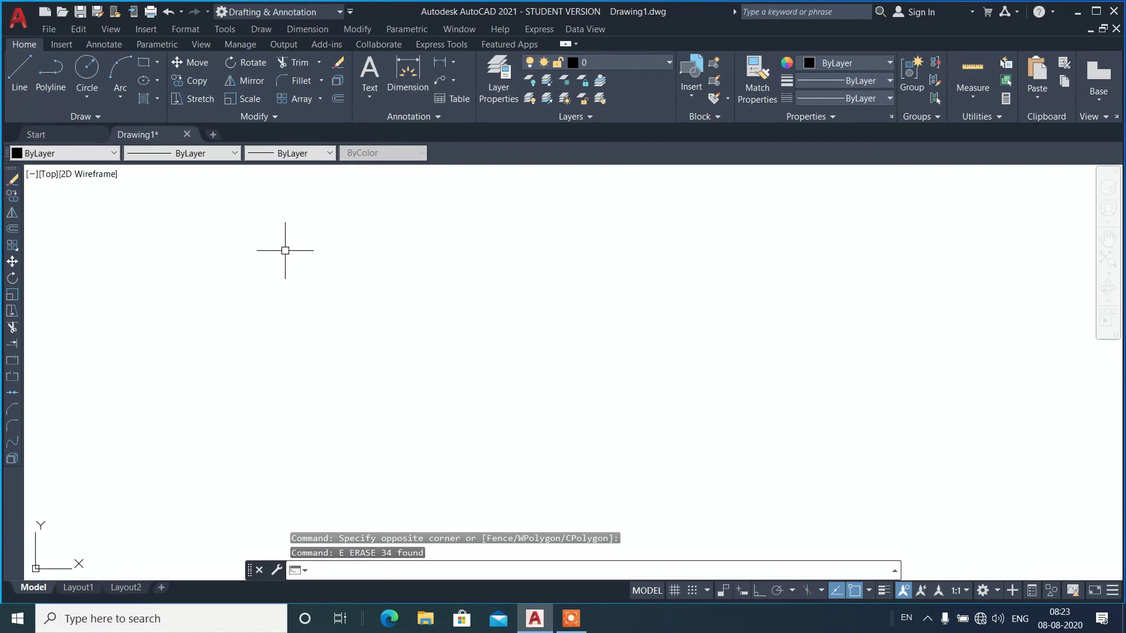
- Create a new drawing from scratch with Imperial settings and draw a large circle in the left part of the drawing area
{"action": "key", "text": "ctrl+n"}
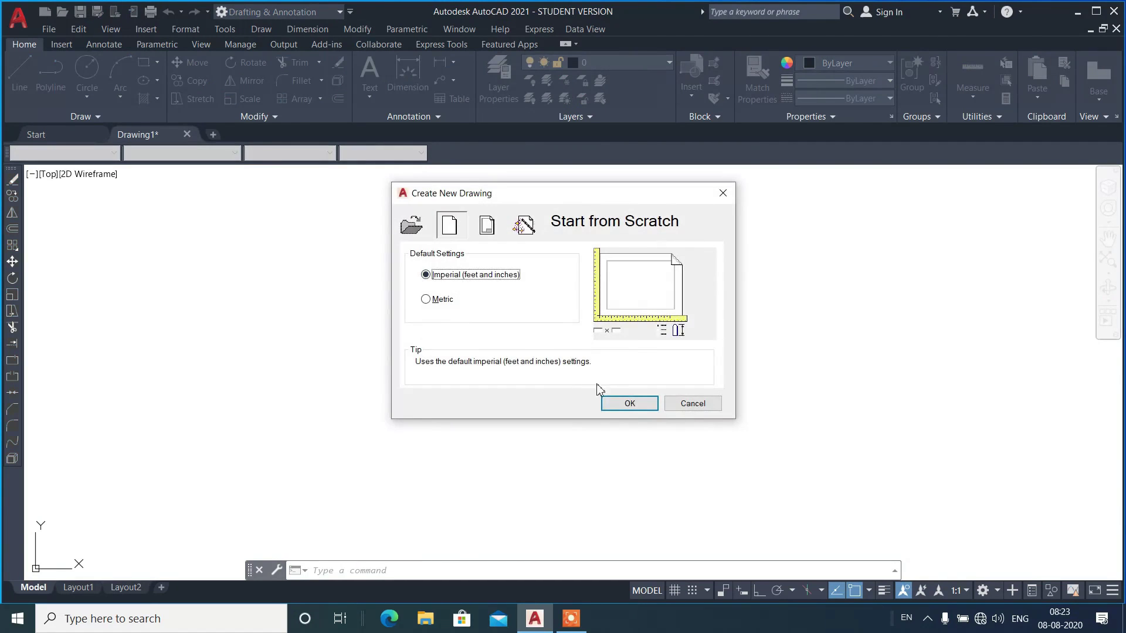
{"action": "left_click", "coordinate": [613, 405]}
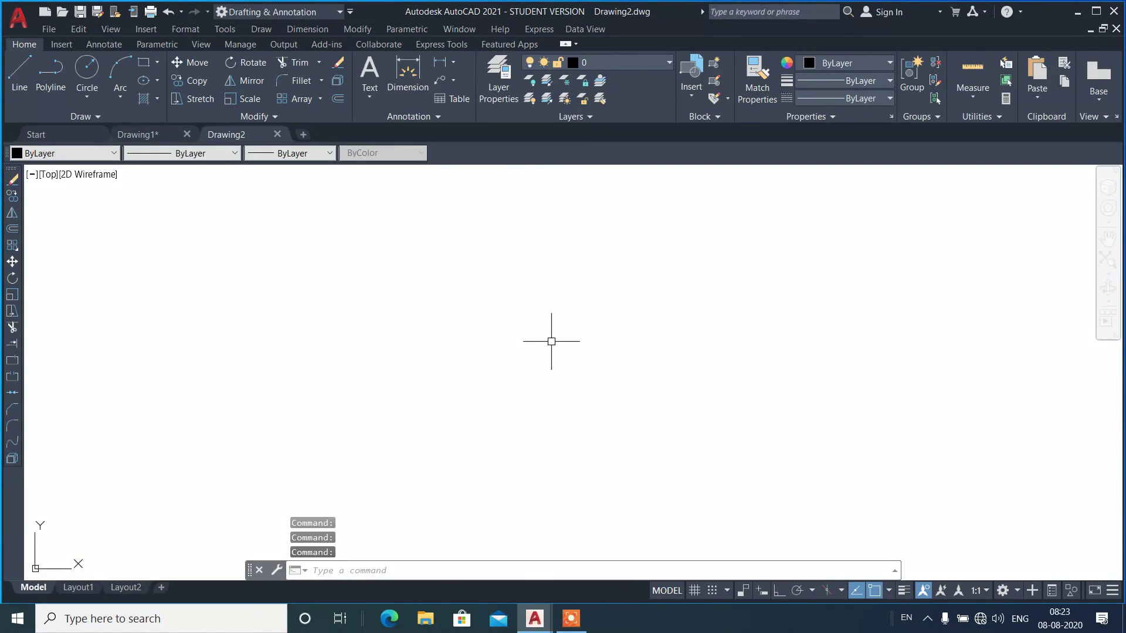
{"action": "type", "text": "c"}
{"action": "key", "text": "Return"}
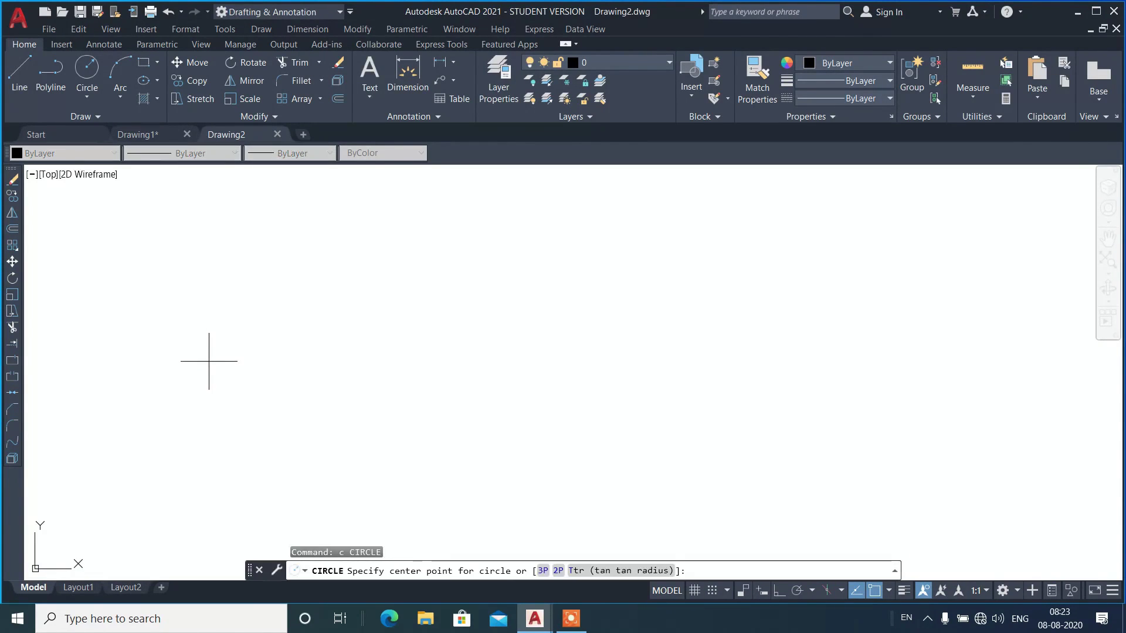
{"action": "left_click", "coordinate": [213, 363]}
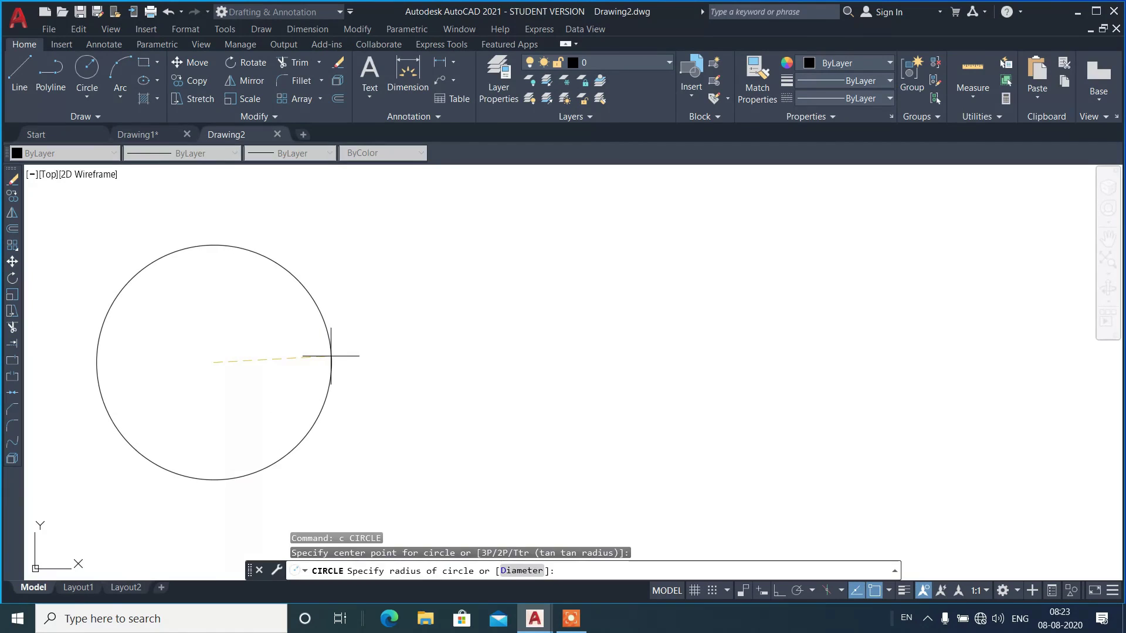
{"action": "left_click", "coordinate": [331, 356]}
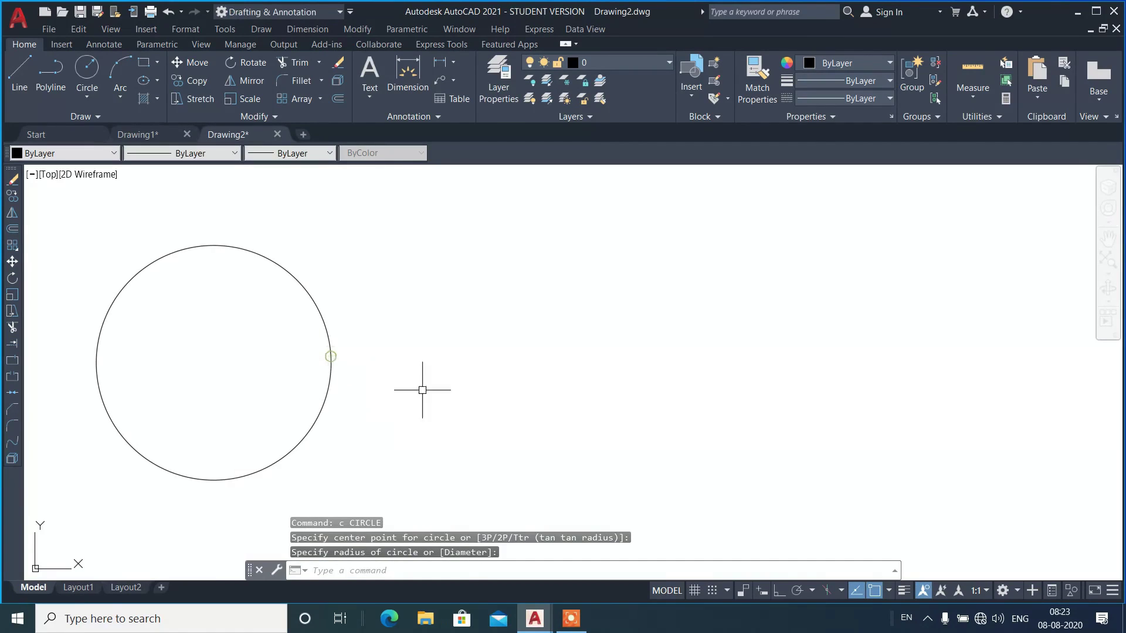
- Erase the circle from the new drawing
{"action": "left_click", "coordinate": [346, 265]}
{"action": "left_click", "coordinate": [292, 311]}
{"action": "type", "text": "e"}
{"action": "key", "text": "Return"}
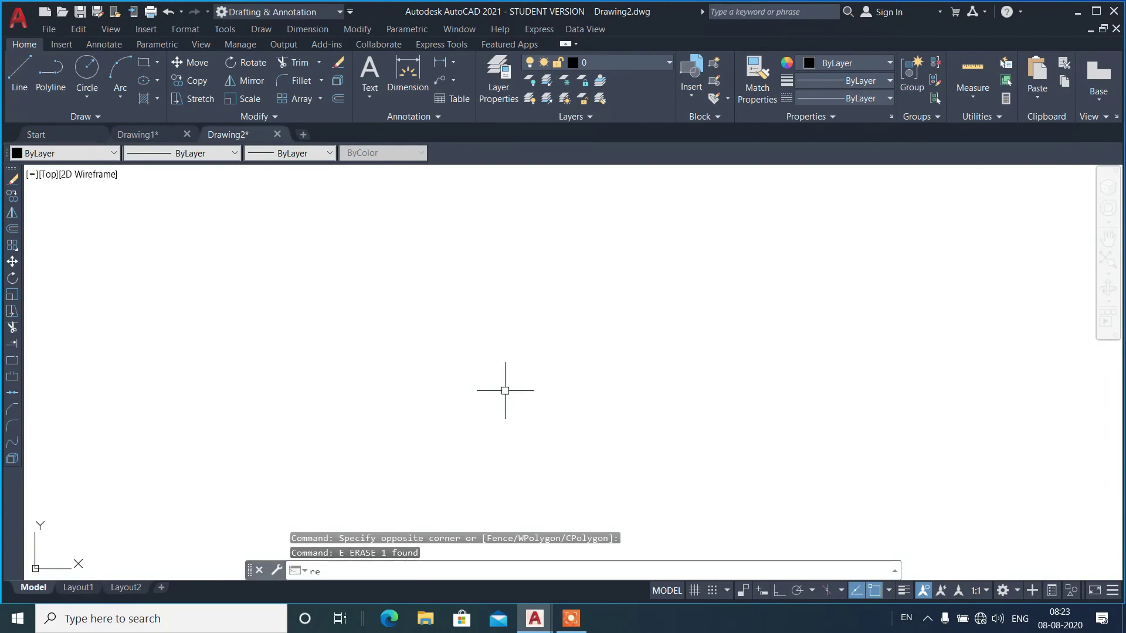
- Draw a wide rectangle near the middle of the drawing area, to the right of where the circle was
{"action": "type", "text": "rec"}
{"action": "key", "text": "Return"}
{"action": "left_click", "coordinate": [412, 471]}
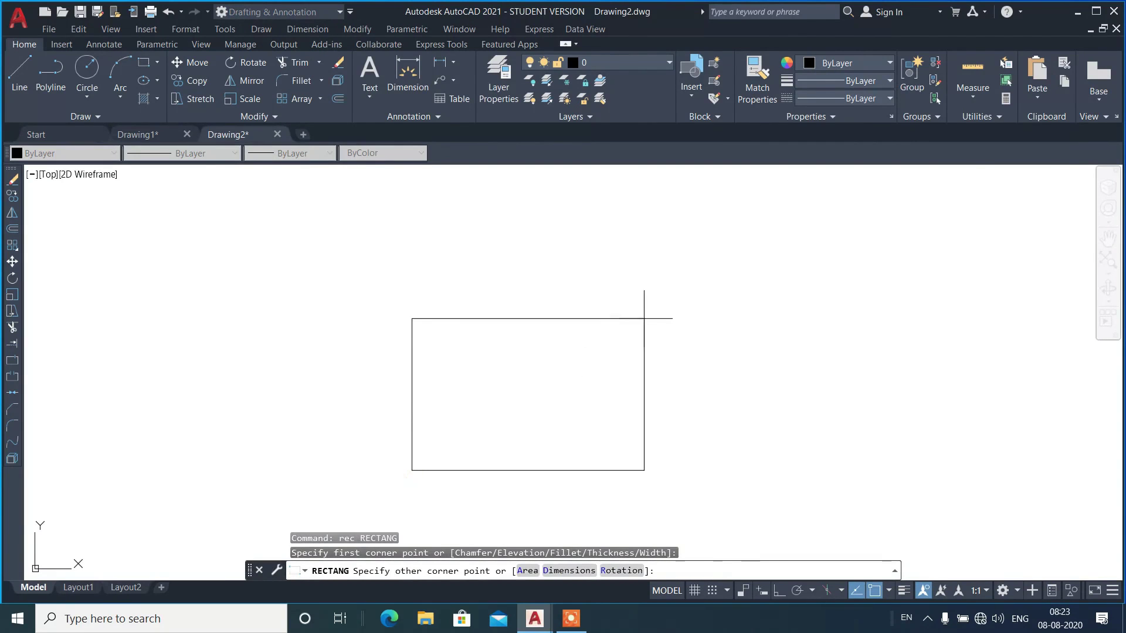
{"action": "left_click", "coordinate": [677, 316]}
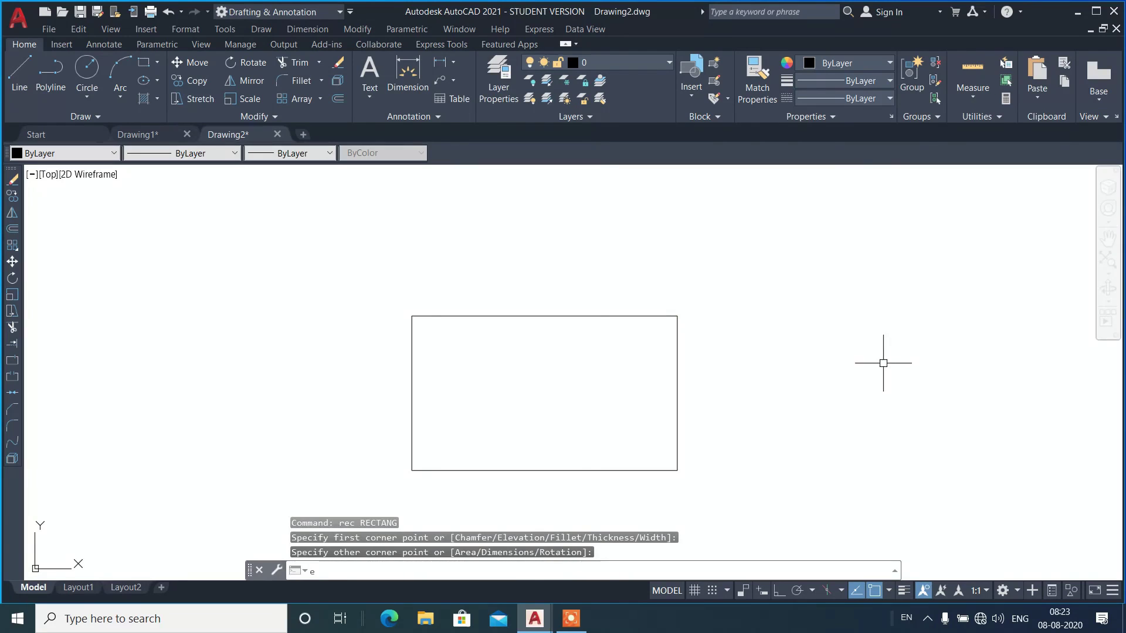
- Draw a wide horizontal ellipse to the right of the rectangle
{"action": "type", "text": "el"}
{"action": "key", "text": "Return"}
{"action": "left_click", "coordinate": [1005, 384]}
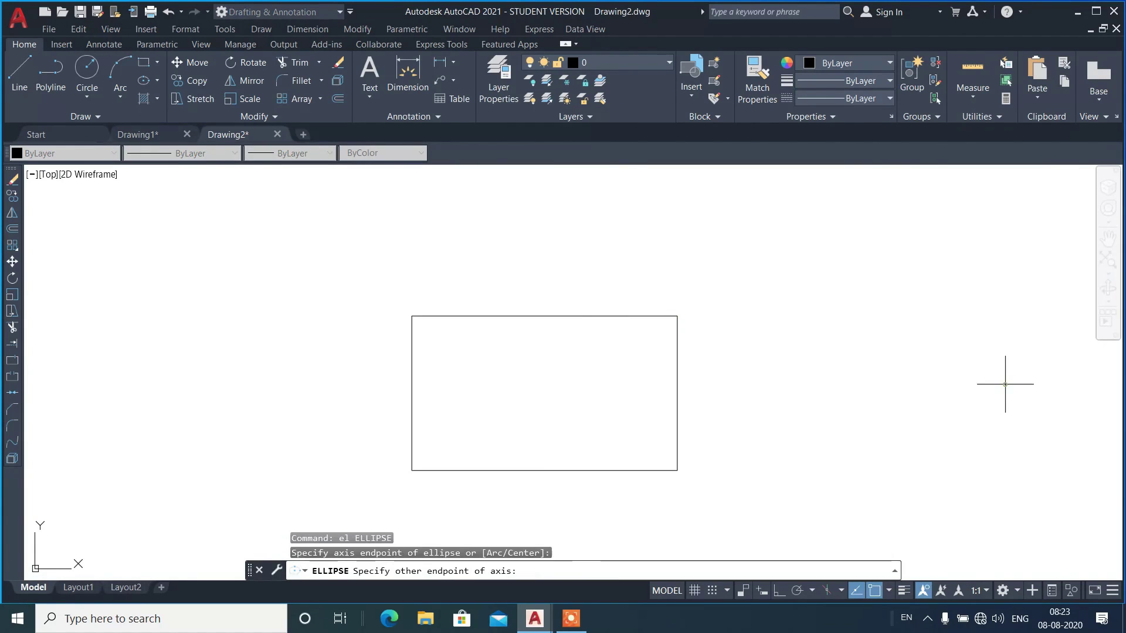
{"action": "left_click", "coordinate": [723, 386]}
{"action": "left_click", "coordinate": [835, 315]}
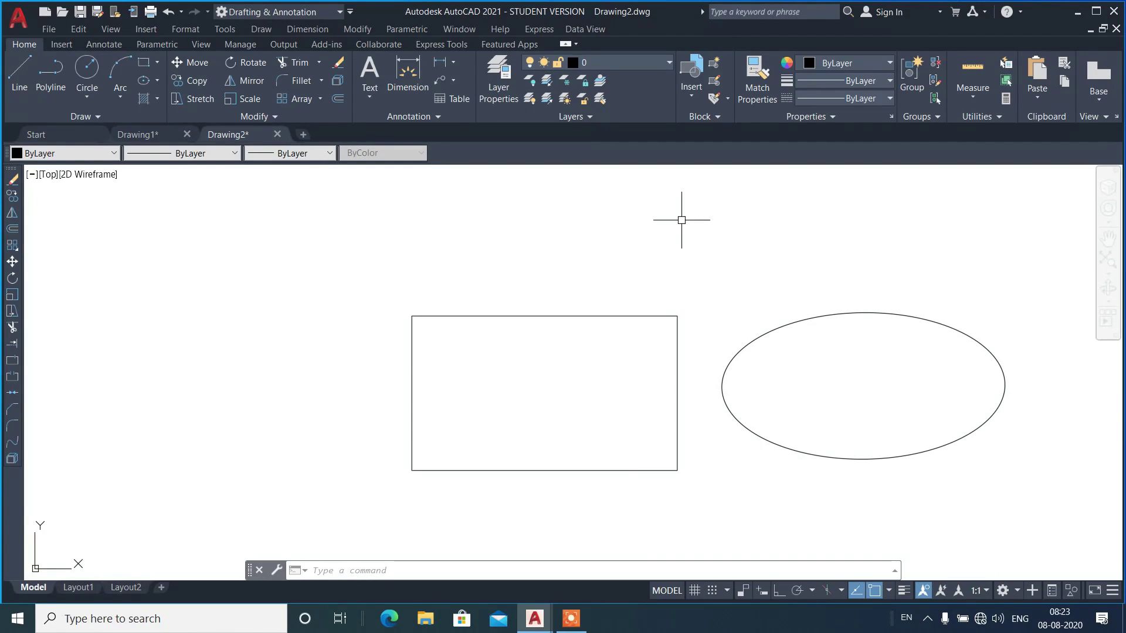
- Undo the ellipse, the rectangle and the erasing of the circle
{"action": "key", "text": "ctrl+z"}
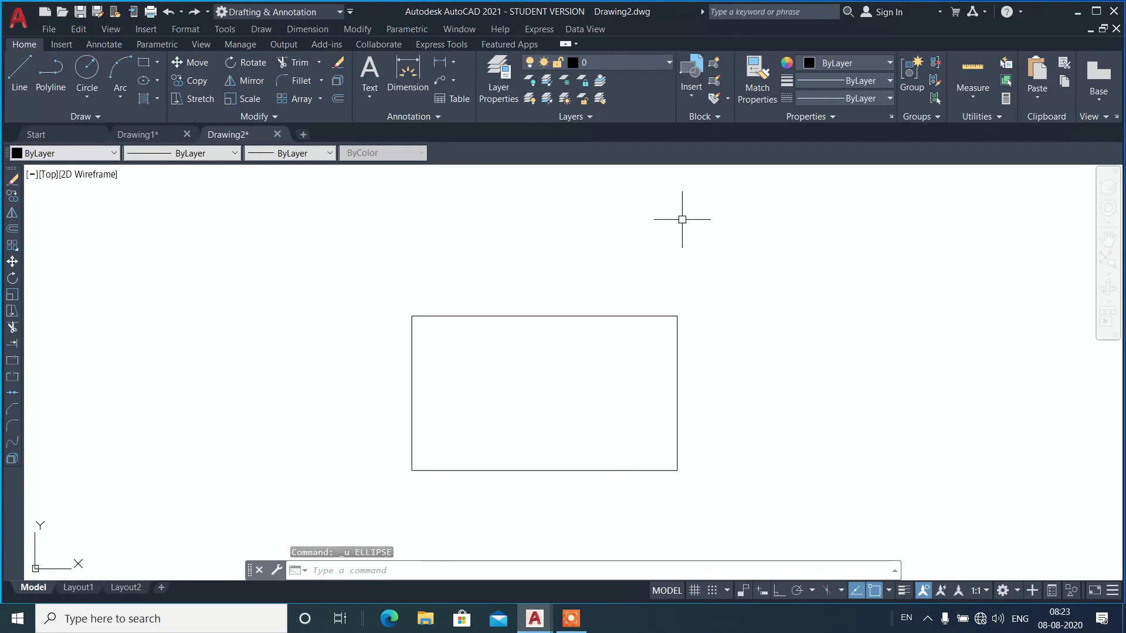
{"action": "key", "text": "ctrl+z"}
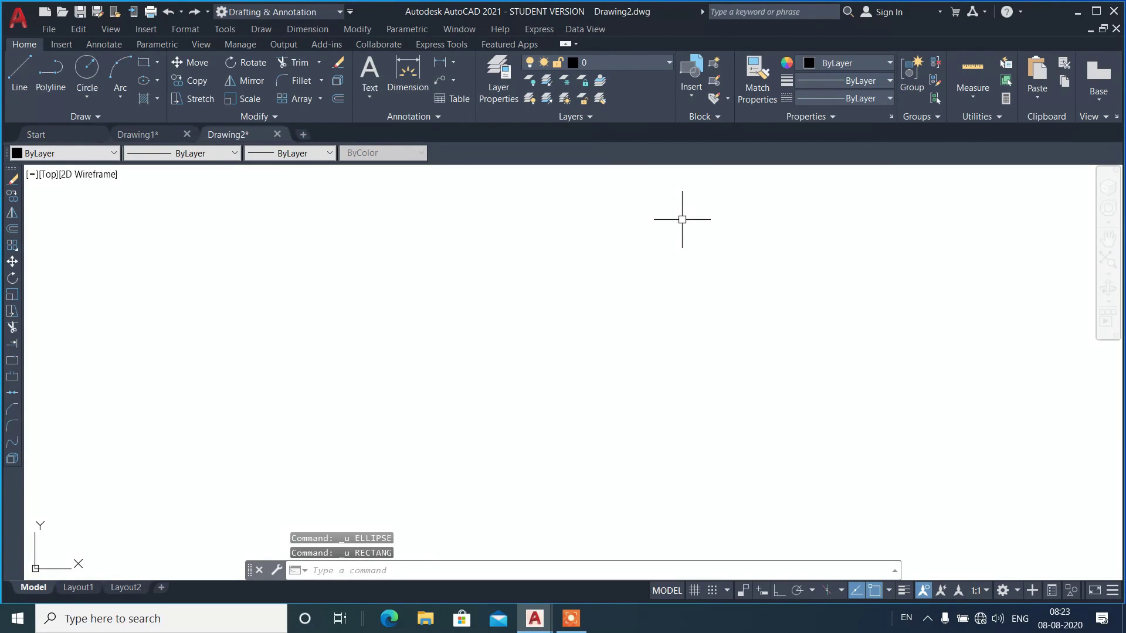
{"action": "key", "text": "ctrl+z"}
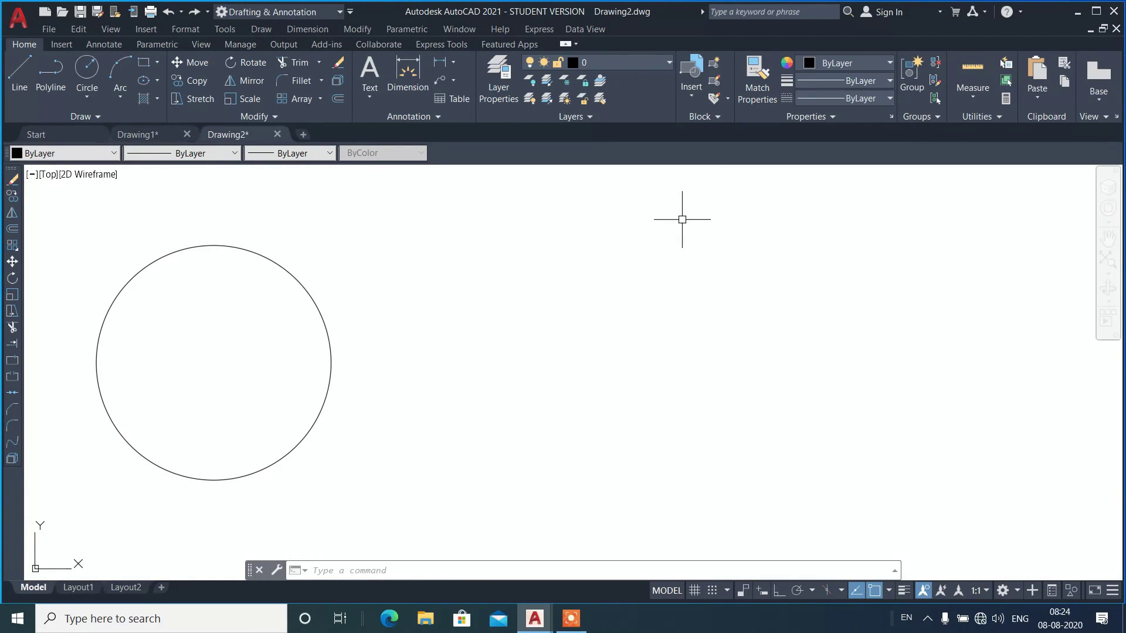
- Open another new drawing, turn its grid off, and draw a large circle in the left part of the drawing area
{"action": "left_click", "coordinate": [303, 134]}
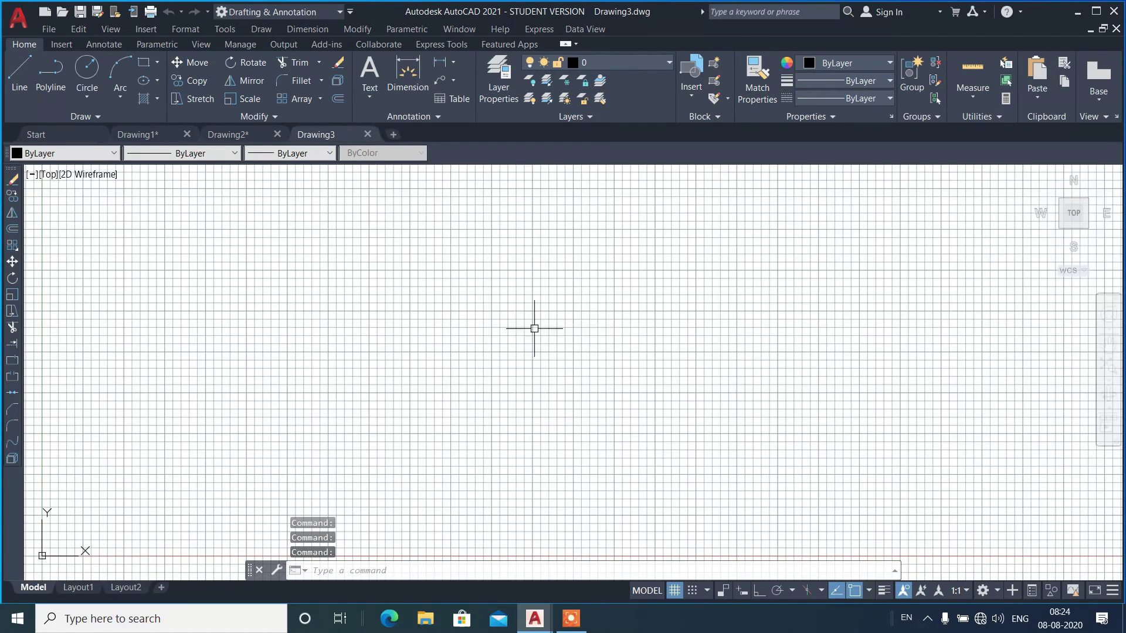
{"action": "key", "text": "F7"}
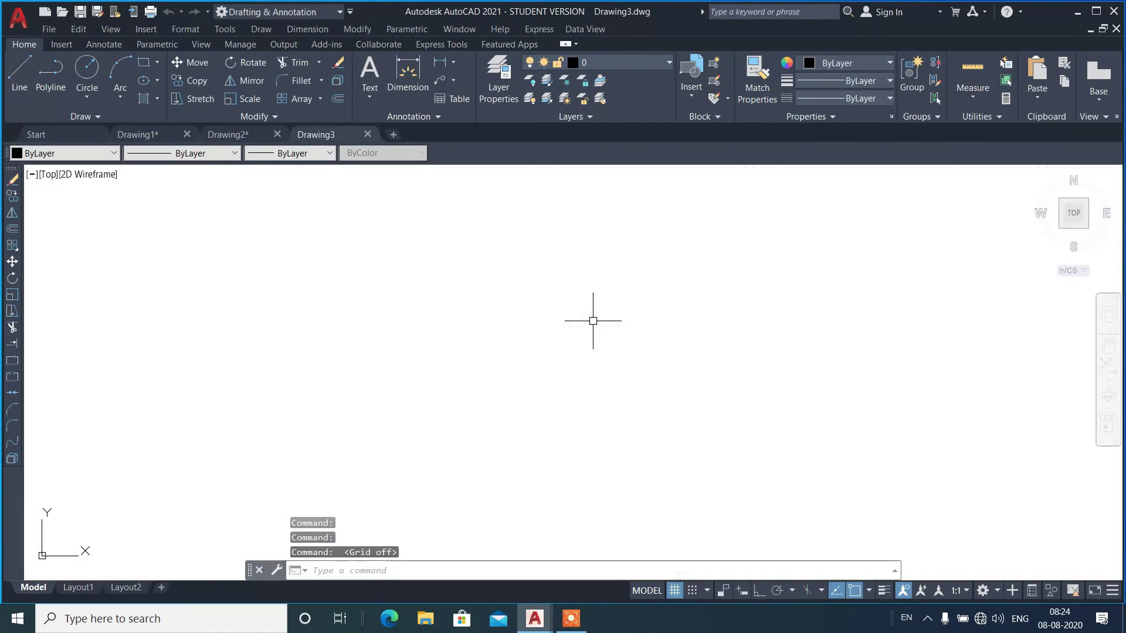
{"action": "type", "text": "c"}
{"action": "key", "text": "Return"}
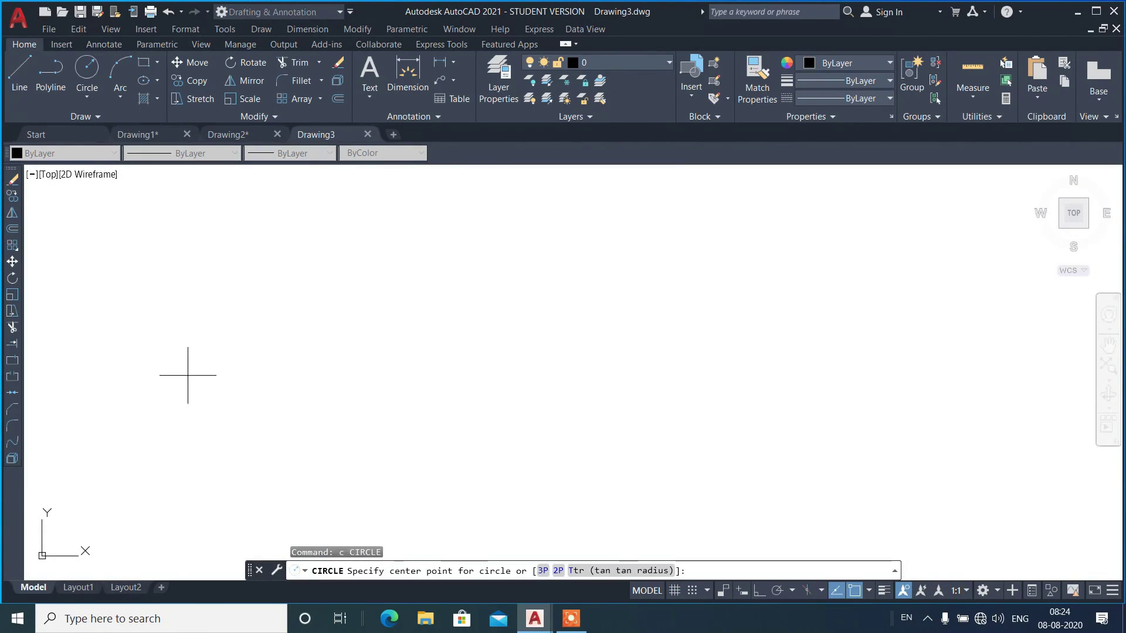
{"action": "left_click", "coordinate": [188, 374]}
{"action": "left_click", "coordinate": [303, 351]}
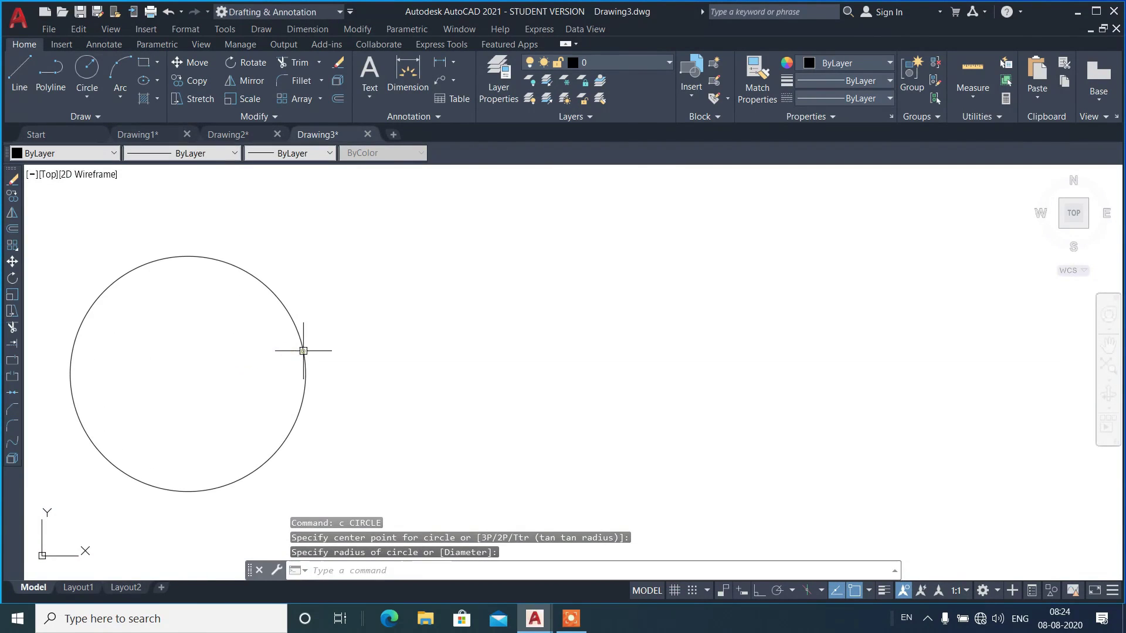
- Select the circle in this drawing and delete it
{"action": "left_click", "coordinate": [315, 289]}
{"action": "left_click", "coordinate": [231, 334]}
{"action": "key", "text": "Delete"}
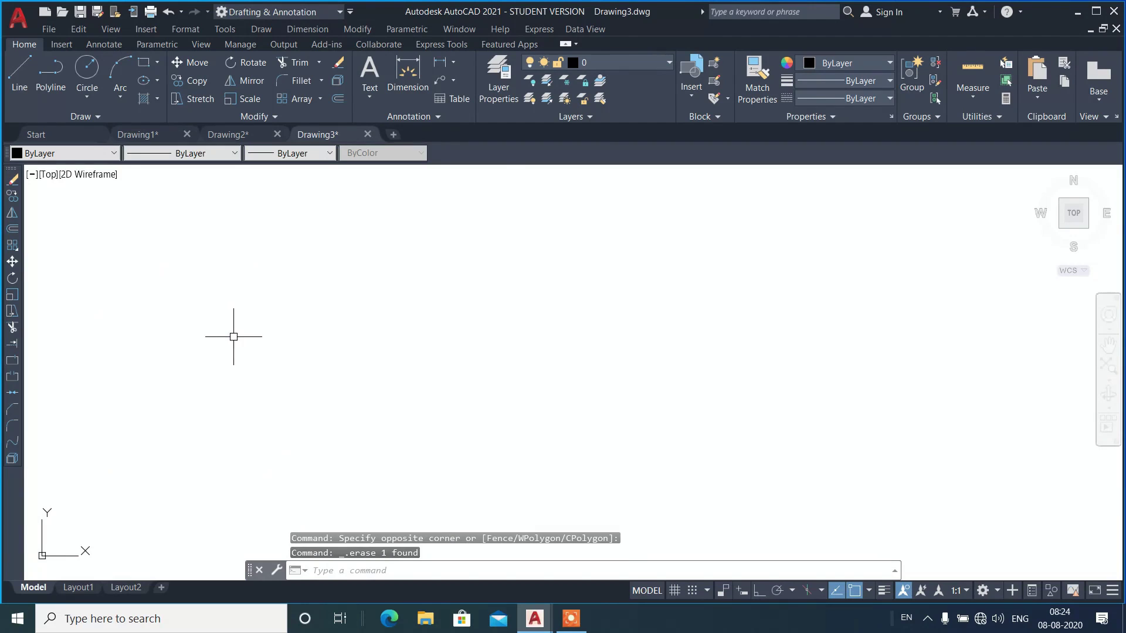
- Draw a rectangle in the middle of the drawing area, right of the deleted circle's place
{"action": "type", "text": "rec"}
{"action": "key", "text": "Return"}
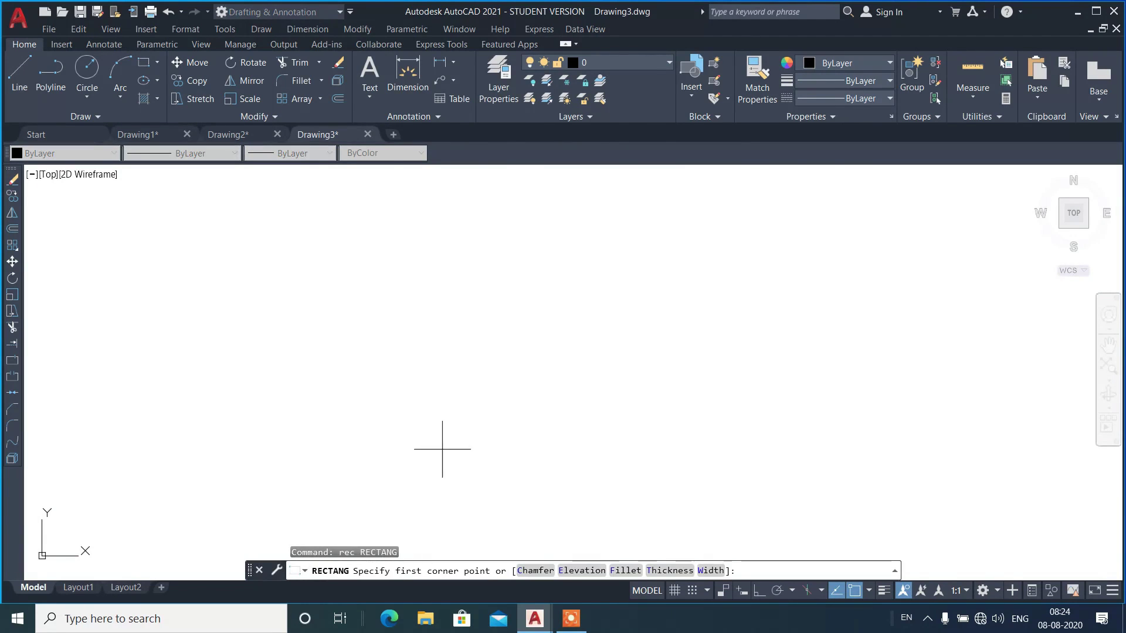
{"action": "left_click", "coordinate": [425, 448]}
{"action": "left_click", "coordinate": [671, 287]}
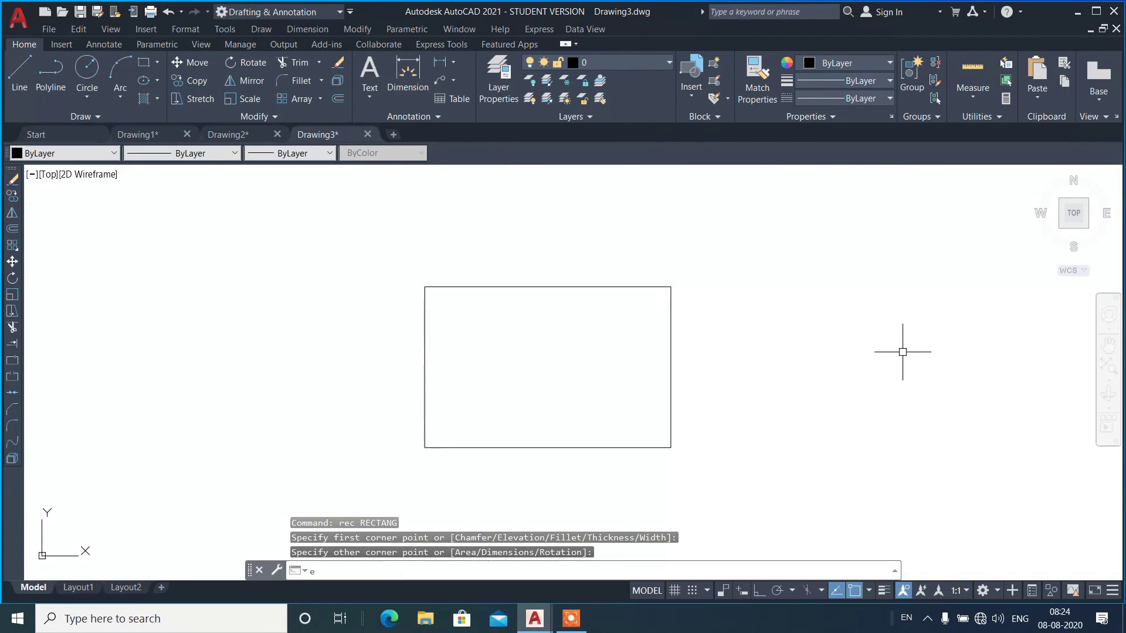
- Draw a wide horizontal ellipse beside the rectangle, on its right
{"action": "type", "text": "el"}
{"action": "key", "text": "Return"}
{"action": "left_click", "coordinate": [721, 372]}
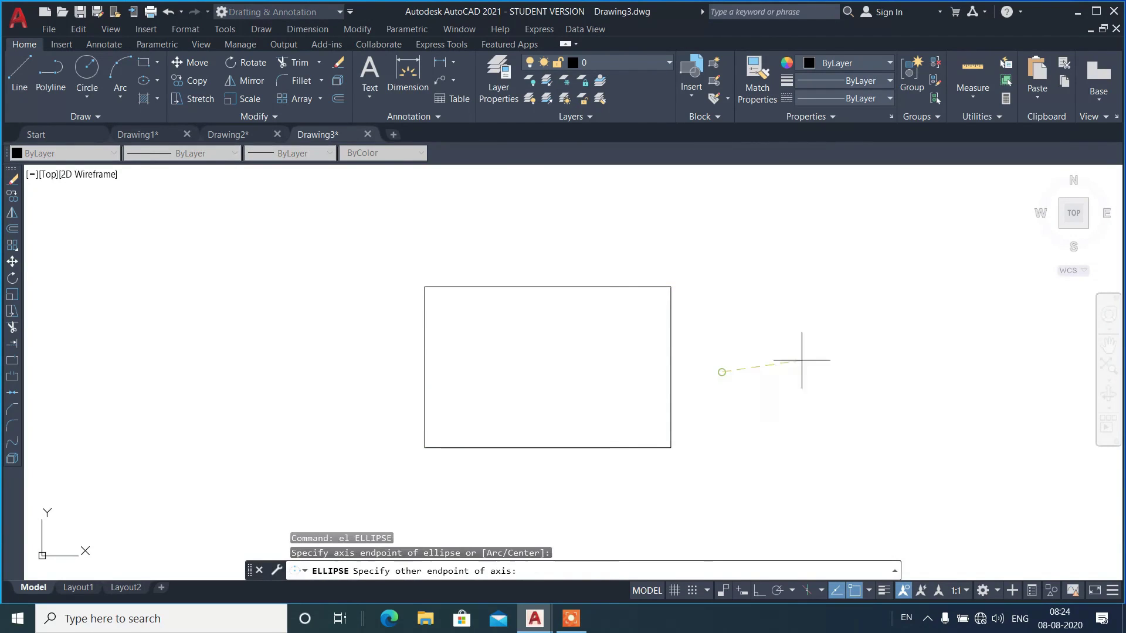
{"action": "left_click", "coordinate": [1007, 371]}
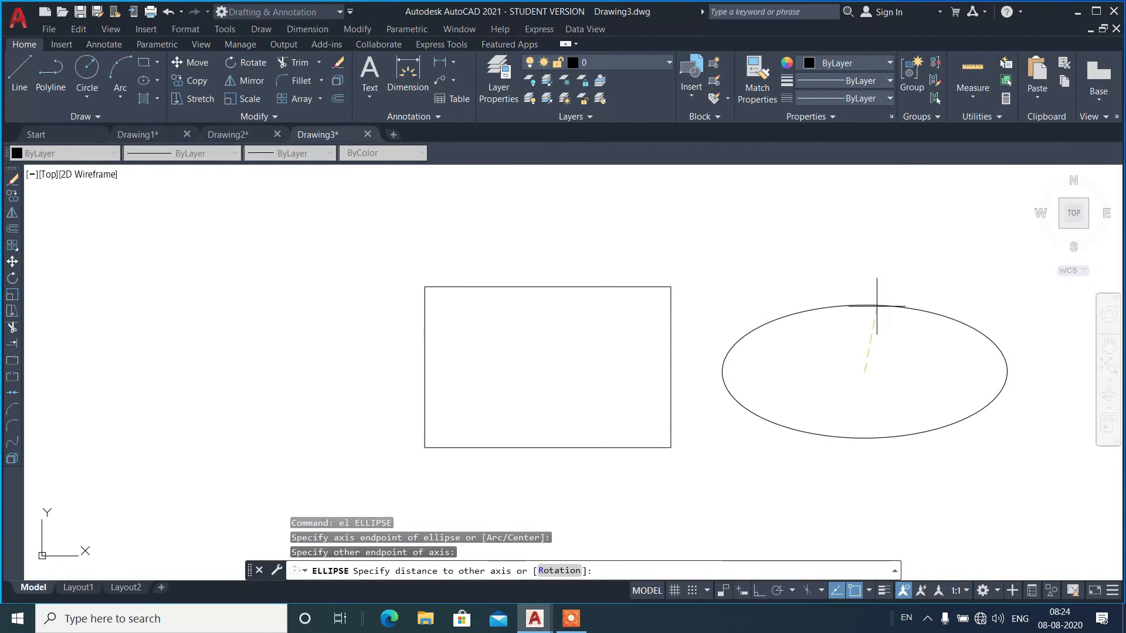
{"action": "left_click", "coordinate": [876, 304]}
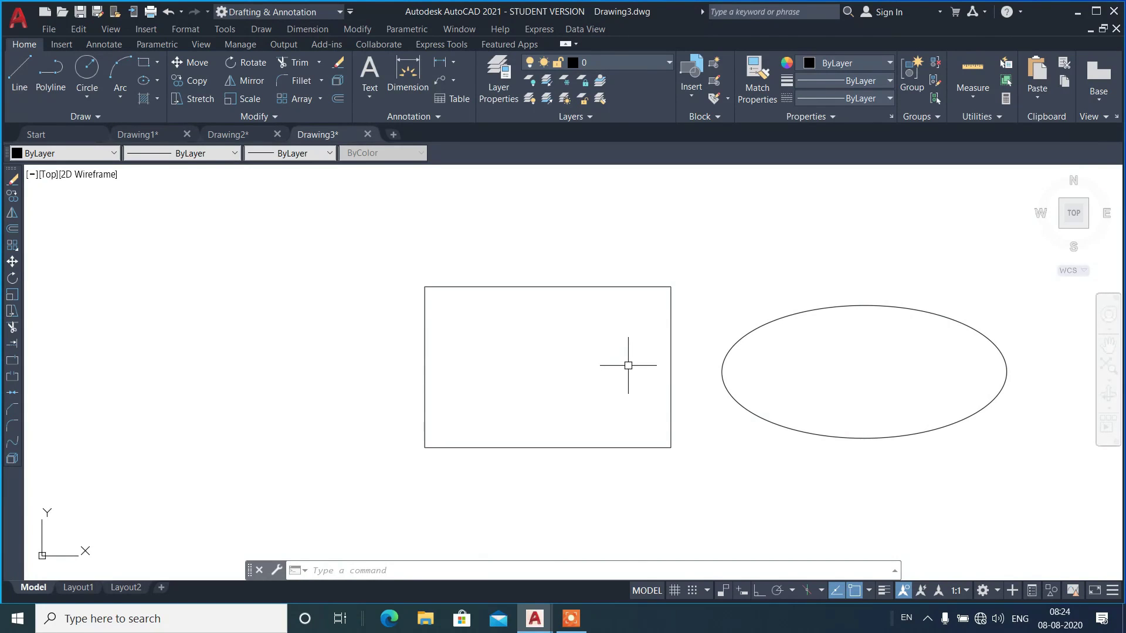
- Restore the erased circle with the OOPS command, keeping the rectangle and ellipse drawn since
{"action": "type", "text": "OOPS"}
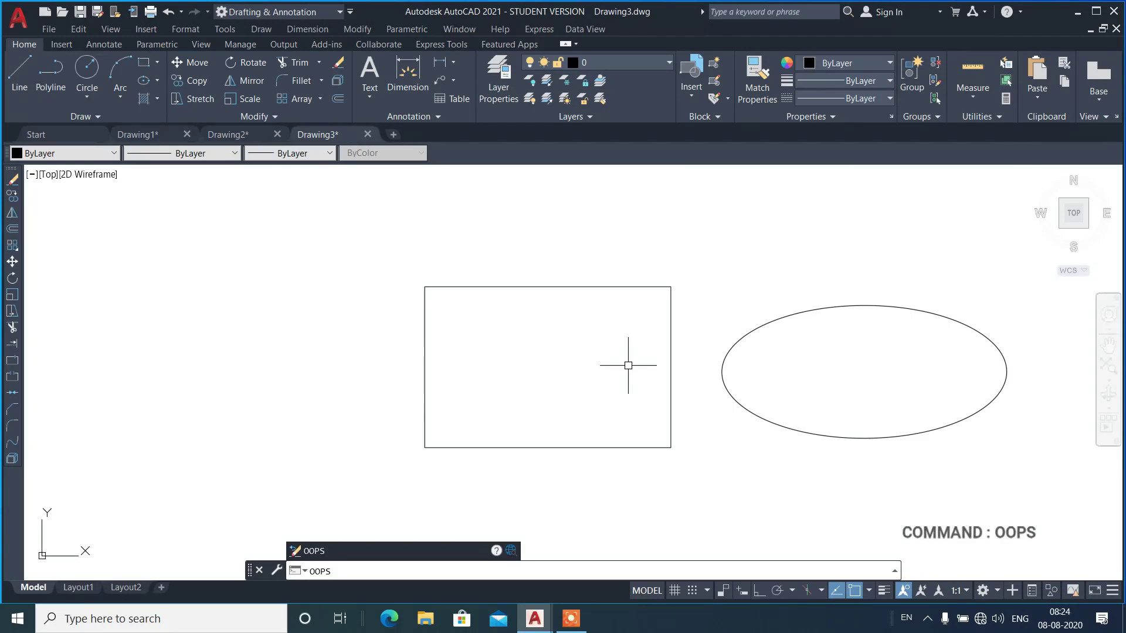
{"action": "key", "text": "Return"}
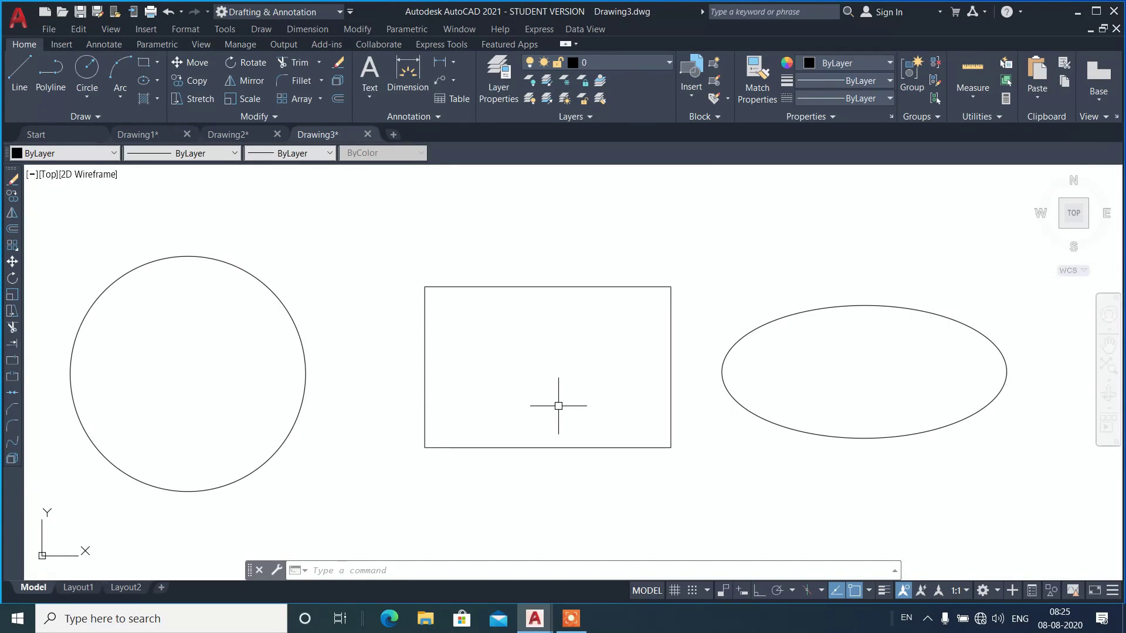
- Select the circle, rectangle and ellipse together and delete them
{"action": "scroll", "coordinate": [359, 243], "scroll_direction": "down", "scroll_amount": 2}
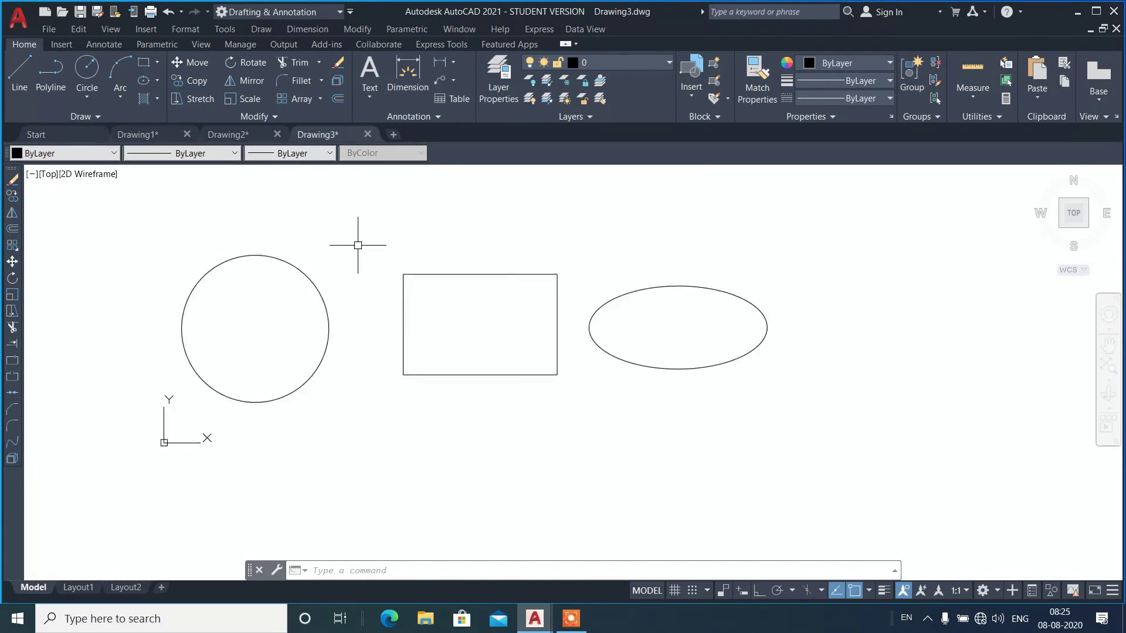
{"action": "left_click", "coordinate": [553, 299]}
{"action": "left_click", "coordinate": [314, 253]}
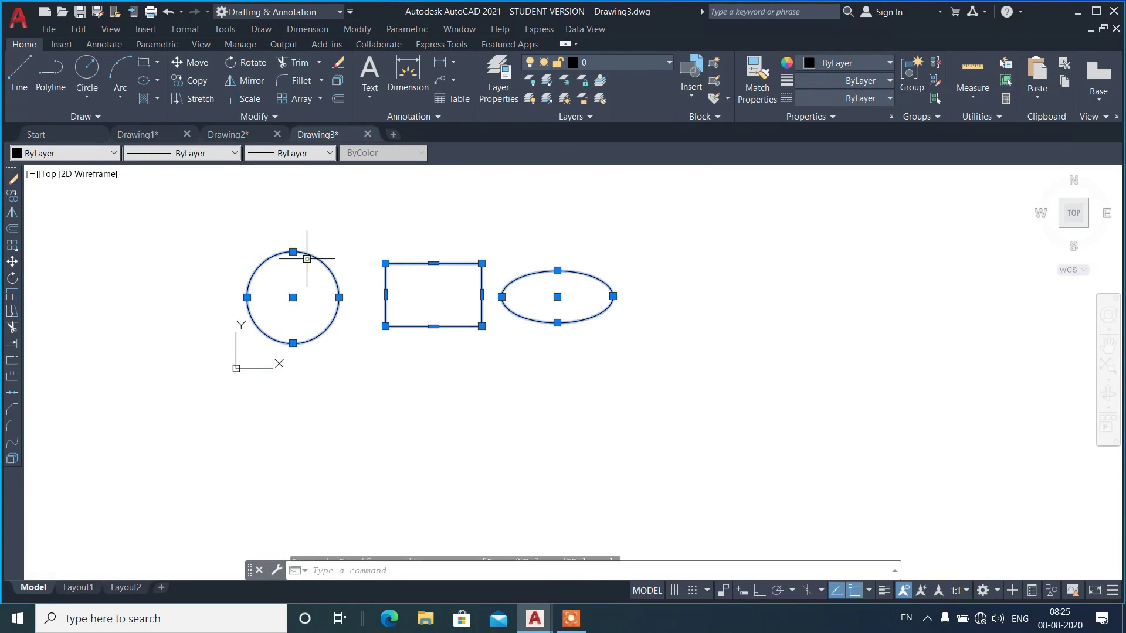
{"action": "key", "text": "Delete"}
- Draw a single diagonal line rising to the right, passing just below the UCS icon
{"action": "type", "text": "l"}
{"action": "key", "text": "Return"}
{"action": "left_click", "coordinate": [148, 471]}
{"action": "left_click", "coordinate": [311, 358]}
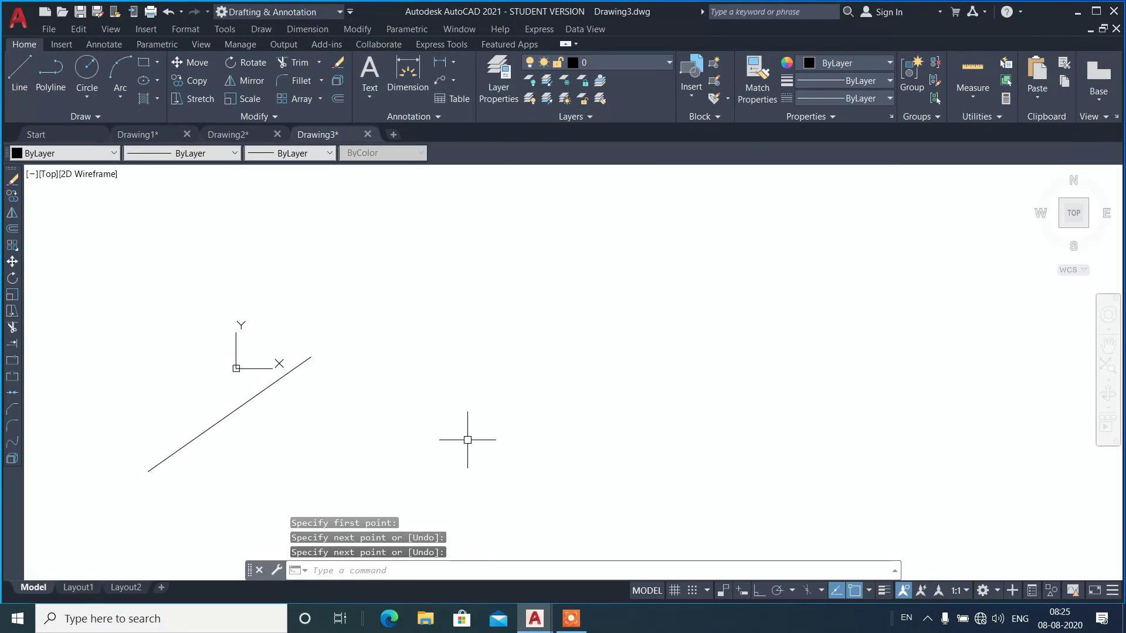
{"action": "key", "text": "Return"}
- Draw a three-point arc to the right of the diagonal line, bulging toward the upper left
{"action": "type", "text": "a"}
{"action": "key", "text": "Return"}
{"action": "left_click", "coordinate": [356, 459]}
{"action": "left_click", "coordinate": [378, 383]}
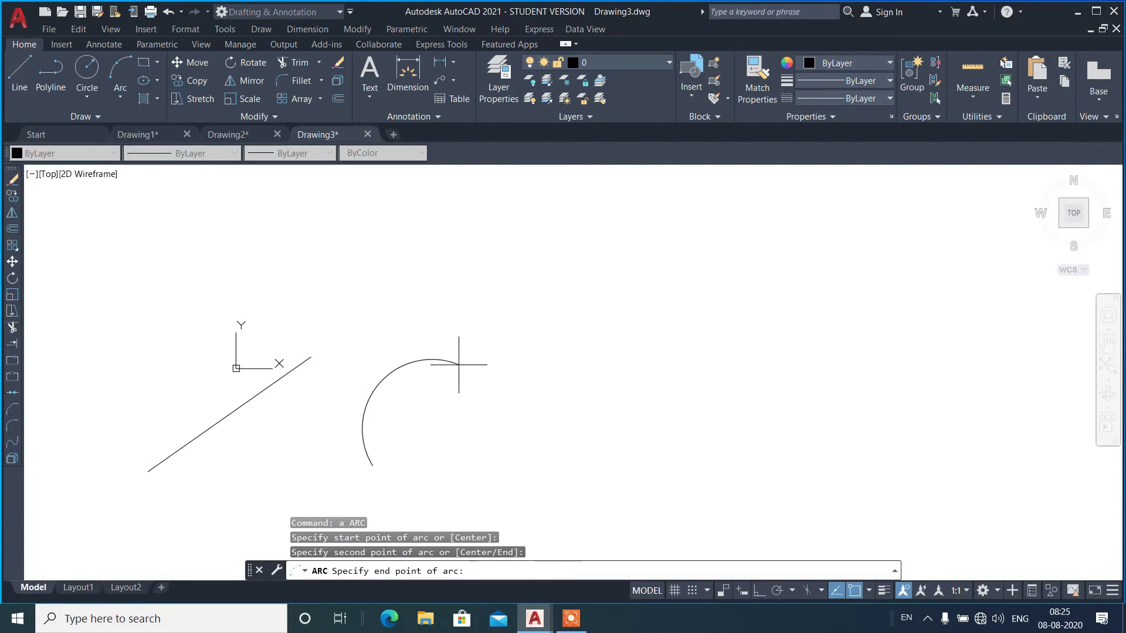
{"action": "left_click", "coordinate": [459, 367]}
- Copy the arc three times to the right, spacing the copies in a roughly horizontal row
{"action": "left_click", "coordinate": [453, 419]}
{"action": "left_click", "coordinate": [377, 351]}
{"action": "type", "text": "co"}
{"action": "key", "text": "Return"}
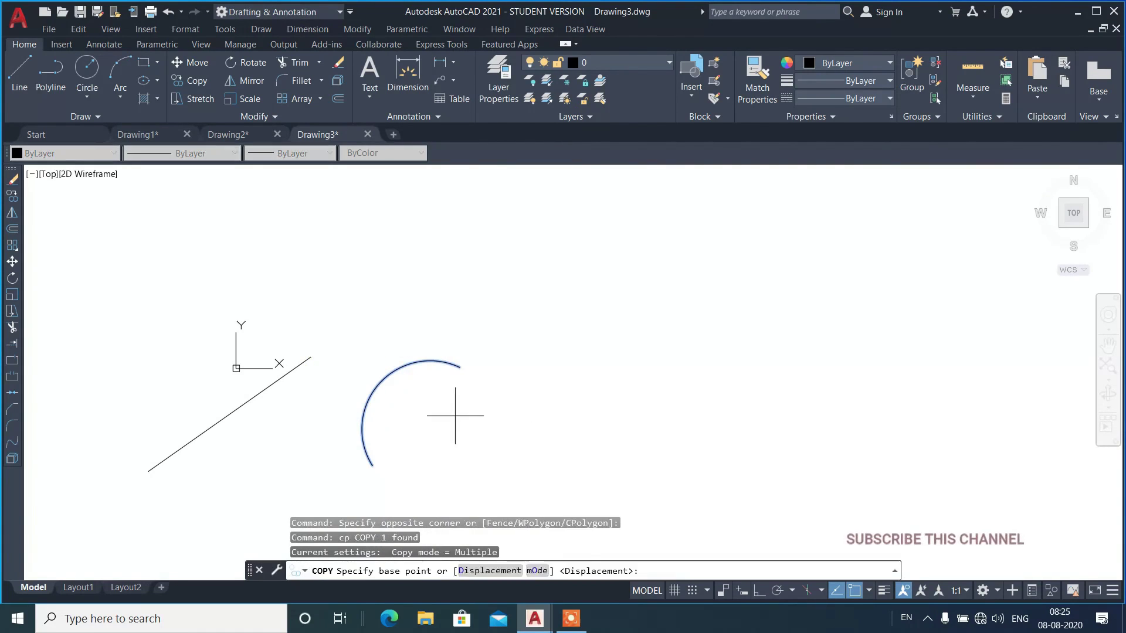
{"action": "left_click", "coordinate": [455, 415]}
{"action": "left_click", "coordinate": [576, 414]}
{"action": "left_click", "coordinate": [717, 411]}
{"action": "left_click", "coordinate": [815, 414]}
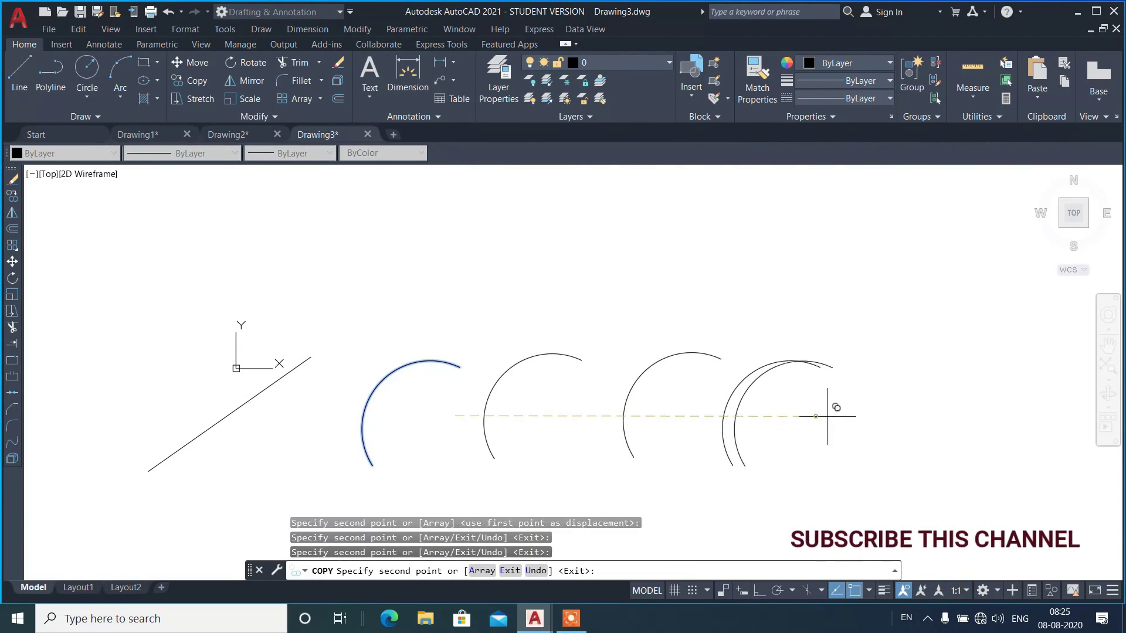
{"action": "key", "text": "Return"}
- Mirror all four arcs about a nearly vertical line through the third arc, keeping the source objects
{"action": "type", "text": "mi"}
{"action": "key", "text": "Return"}
{"action": "left_click", "coordinate": [805, 407]}
{"action": "left_click", "coordinate": [357, 282]}
{"action": "key", "text": "Return"}
{"action": "left_click", "coordinate": [668, 322]}
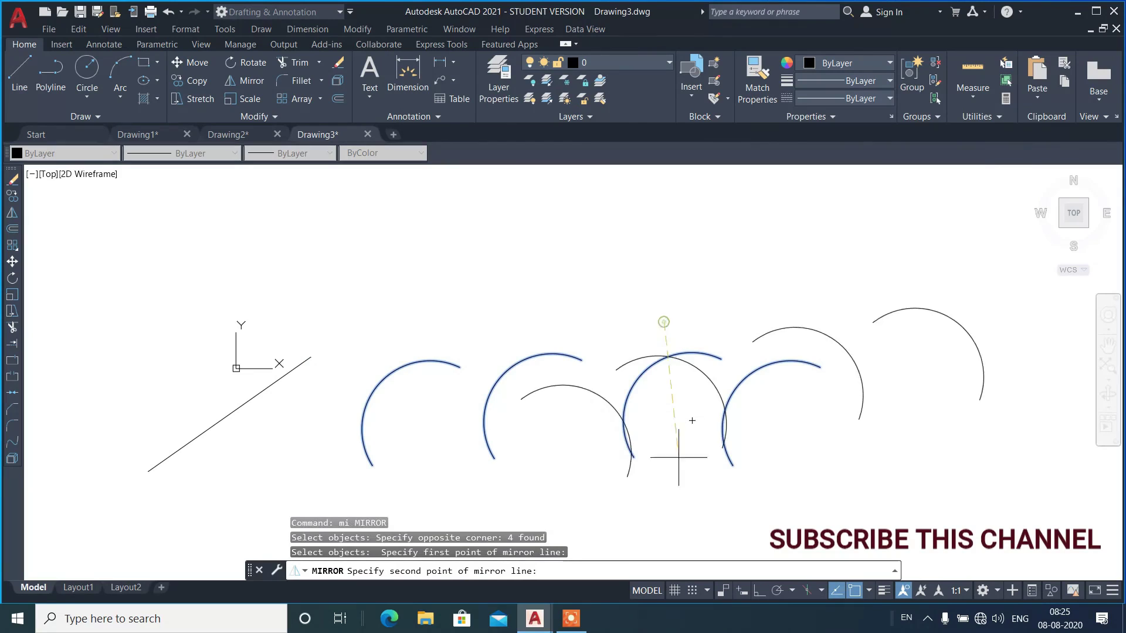
{"action": "left_click", "coordinate": [665, 501]}
{"action": "key", "text": "Return"}
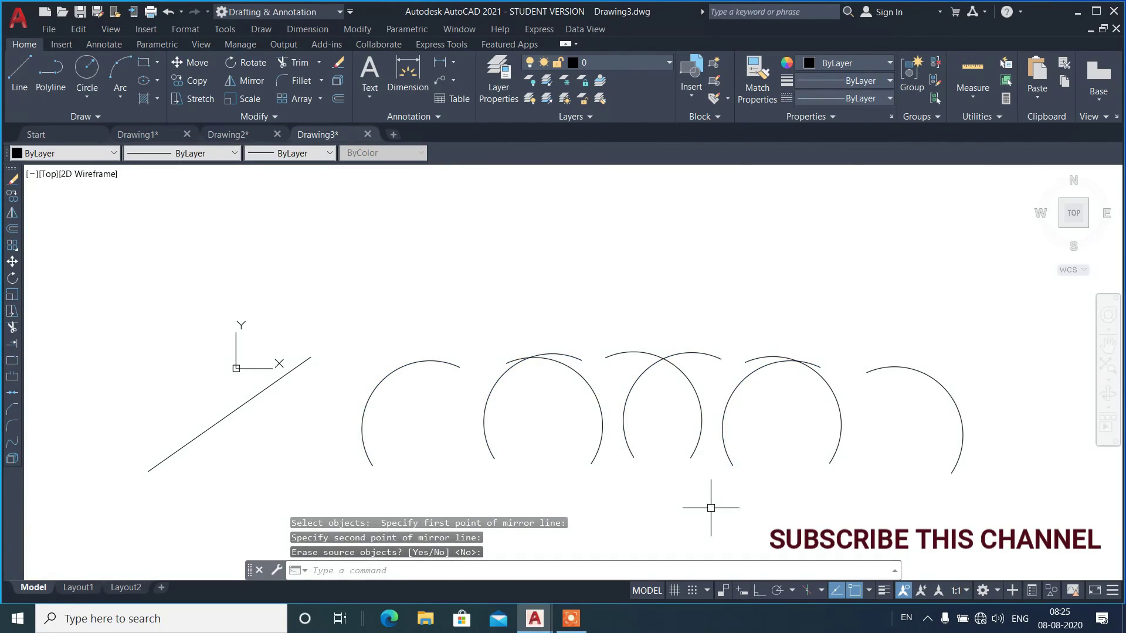
- Use OOPS to restore the erased circle, rectangle and ellipse without affecting the line and arcs
{"action": "type", "text": "OOPS"}
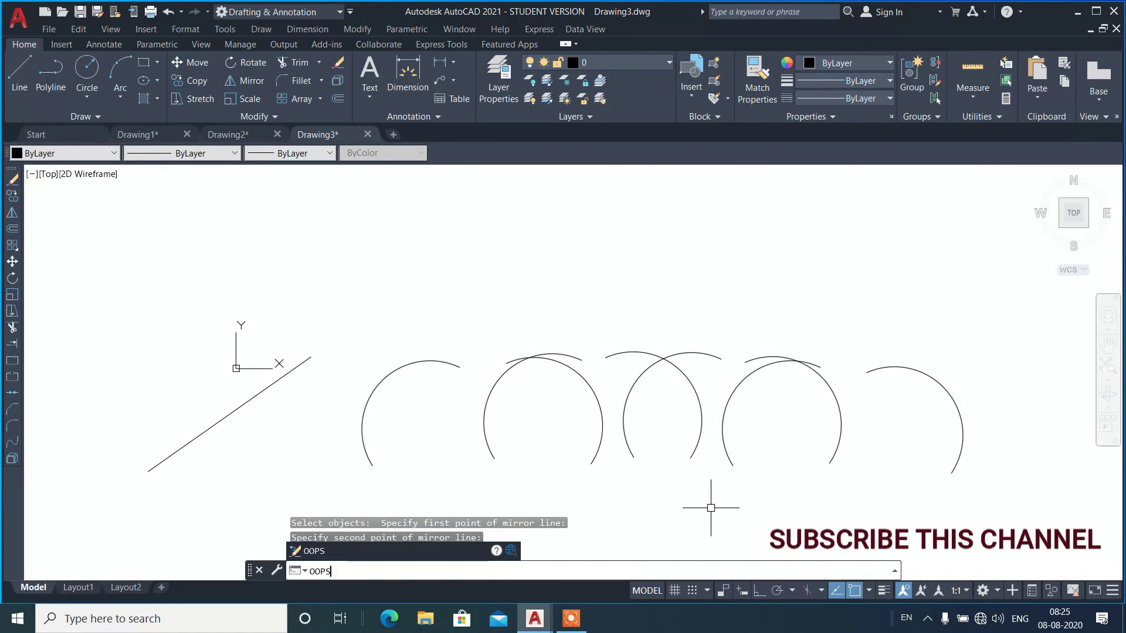
{"action": "key", "text": "Return"}
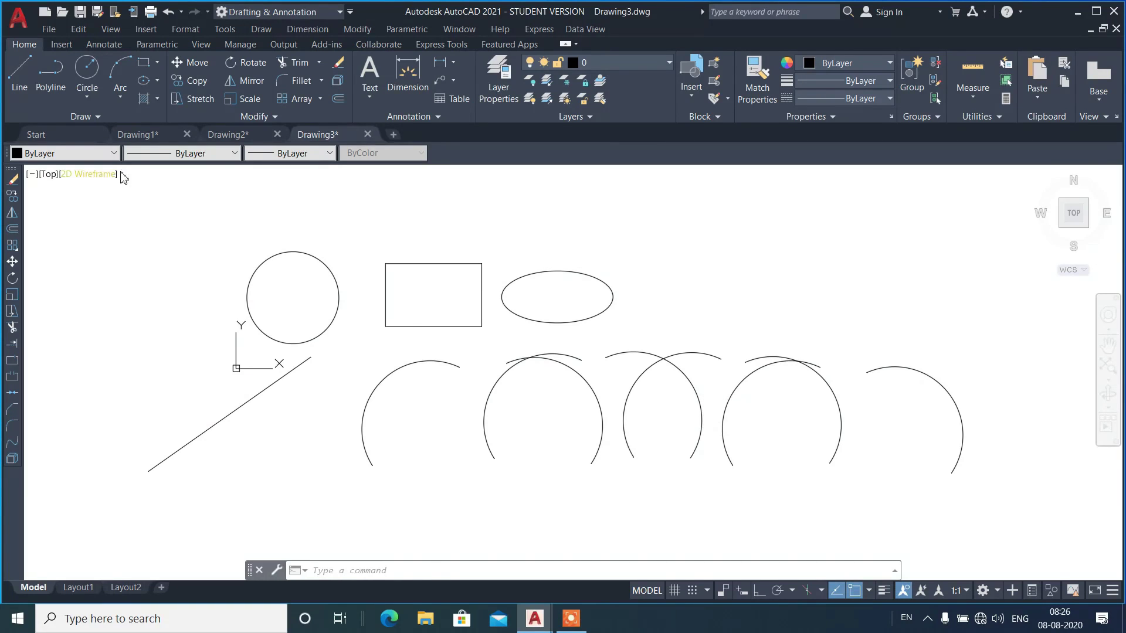
- Compare the circle in Drawing2 with the restored circle, rectangle and ellipse in Drawing3
{"action": "left_click", "coordinate": [217, 134]}
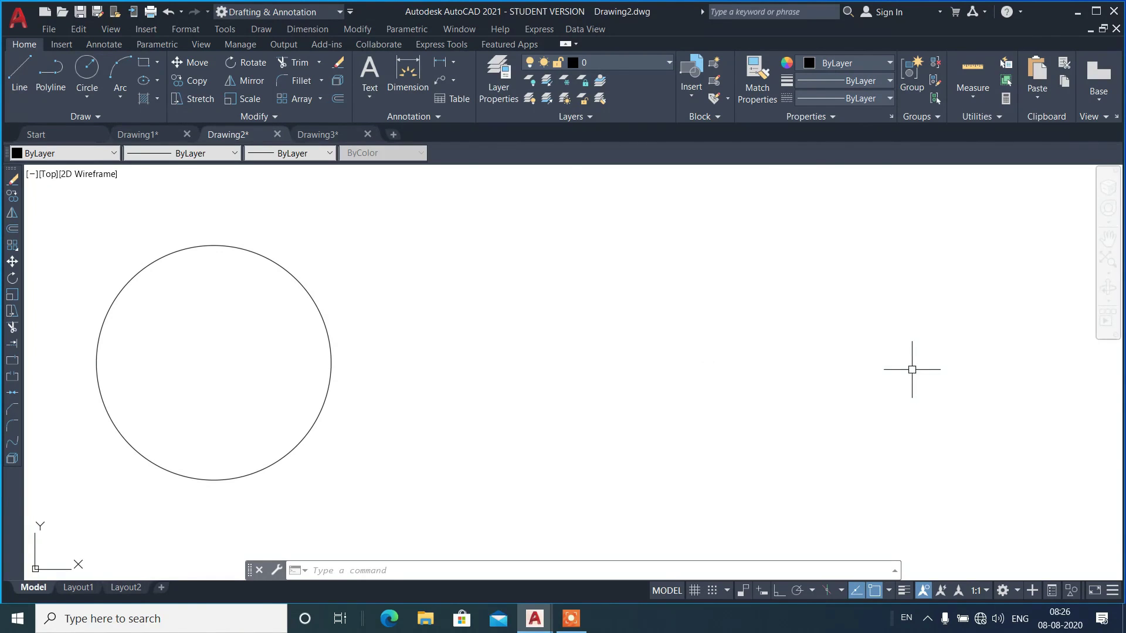
{"action": "left_click", "coordinate": [317, 135]}
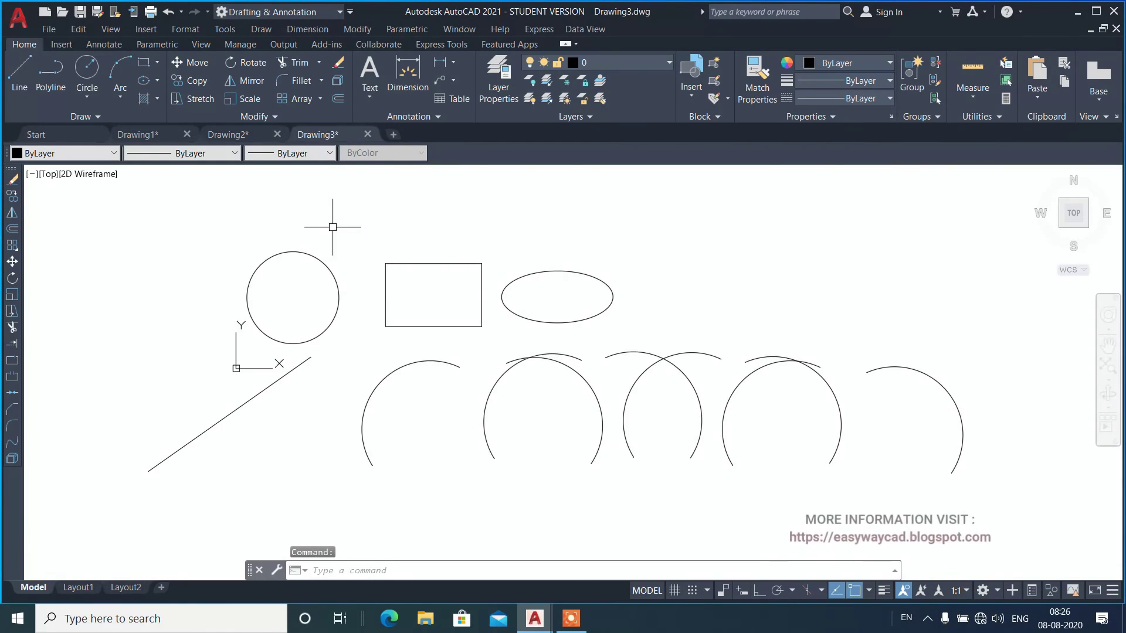
{"action": "scroll", "coordinate": [333, 226], "scroll_direction": "up", "scroll_amount": 2}
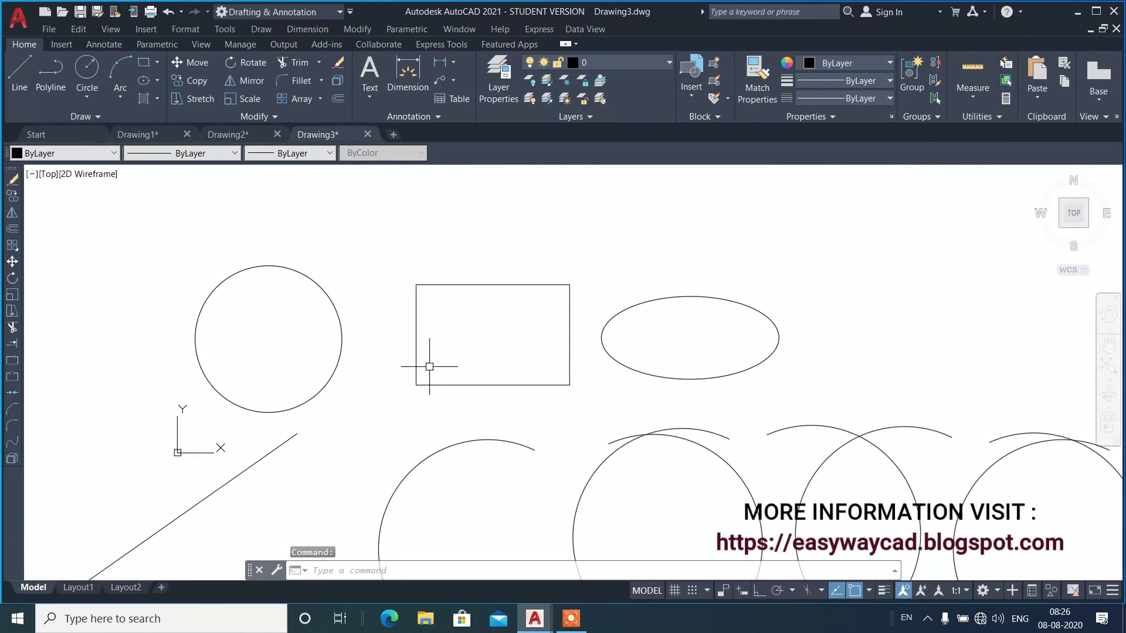
{"action": "scroll", "coordinate": [334, 329], "scroll_direction": "up", "scroll_amount": 2}
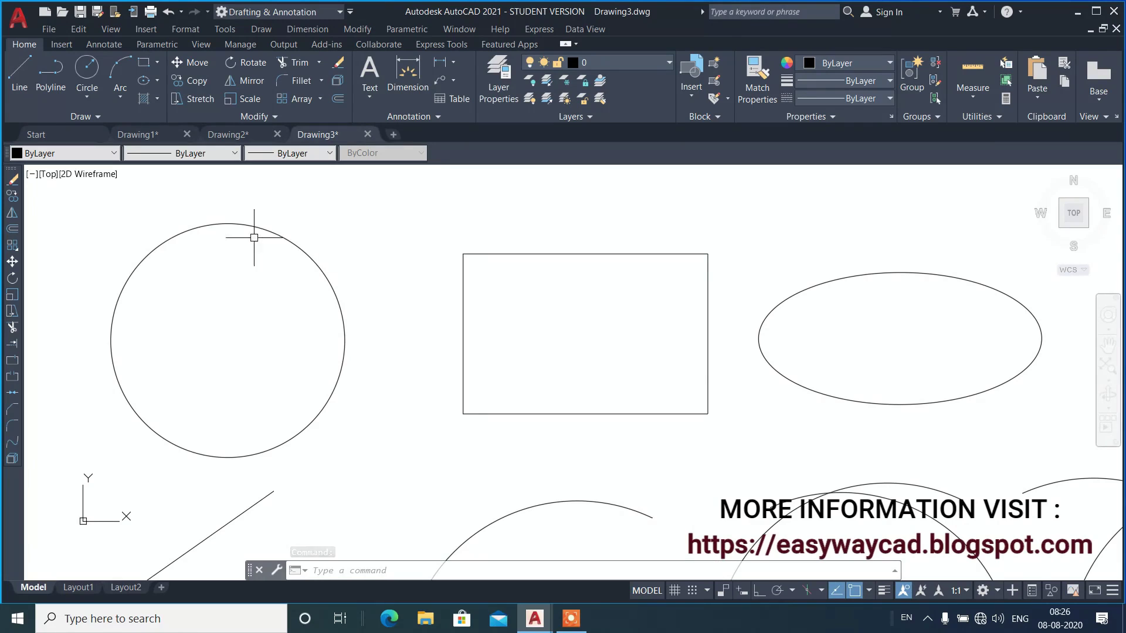